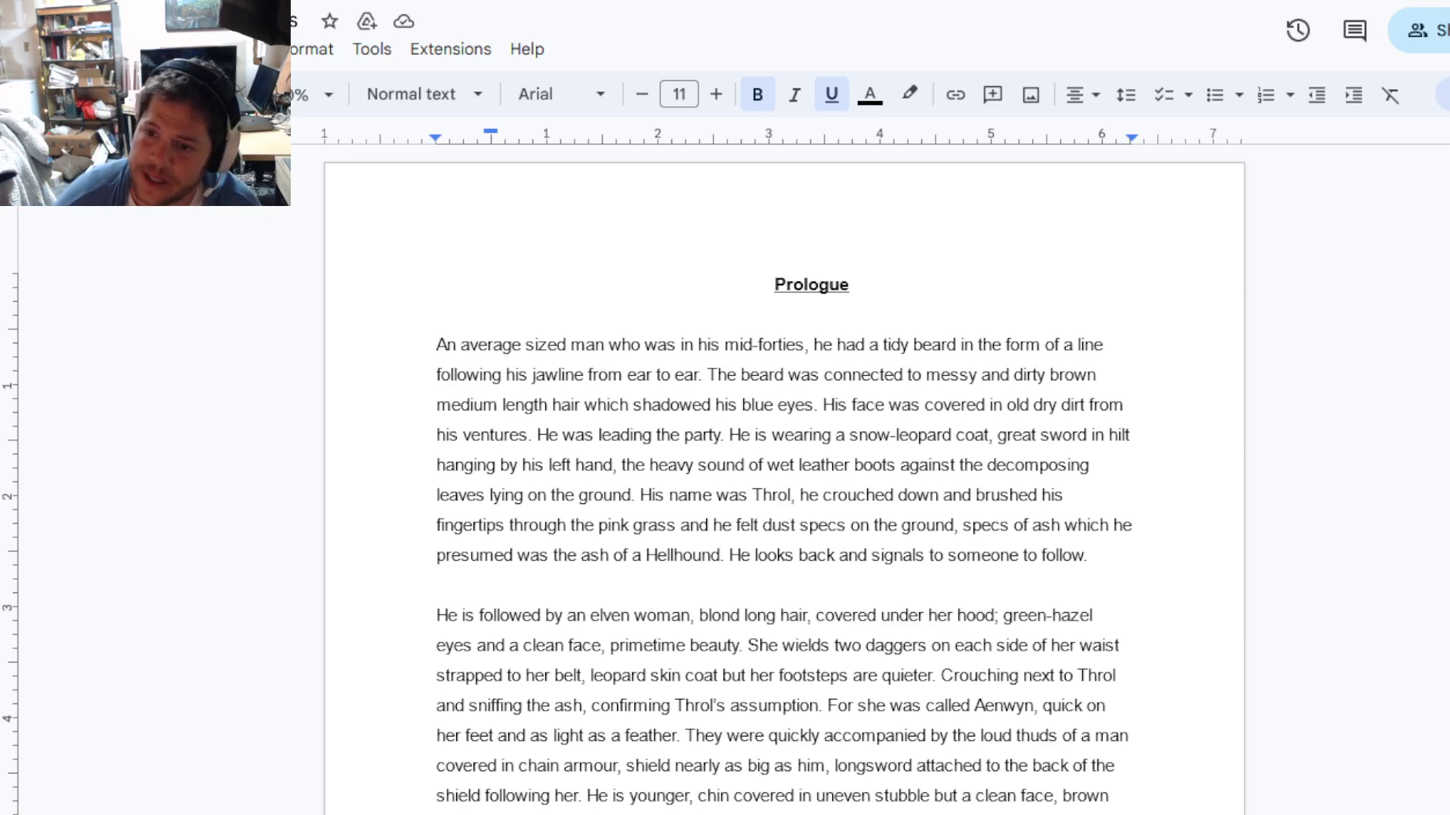
Step: Set the manuscript text from the Prologue's first paragraph to the end to double line spacing and accept the resulting formatting suggestion
scroll(783, 483, "down", 15)
scroll(783, 483, "down", 15)
scroll(784, 483, "up", 14)
scroll(784, 483, "up", 20)
left_click(436, 346)
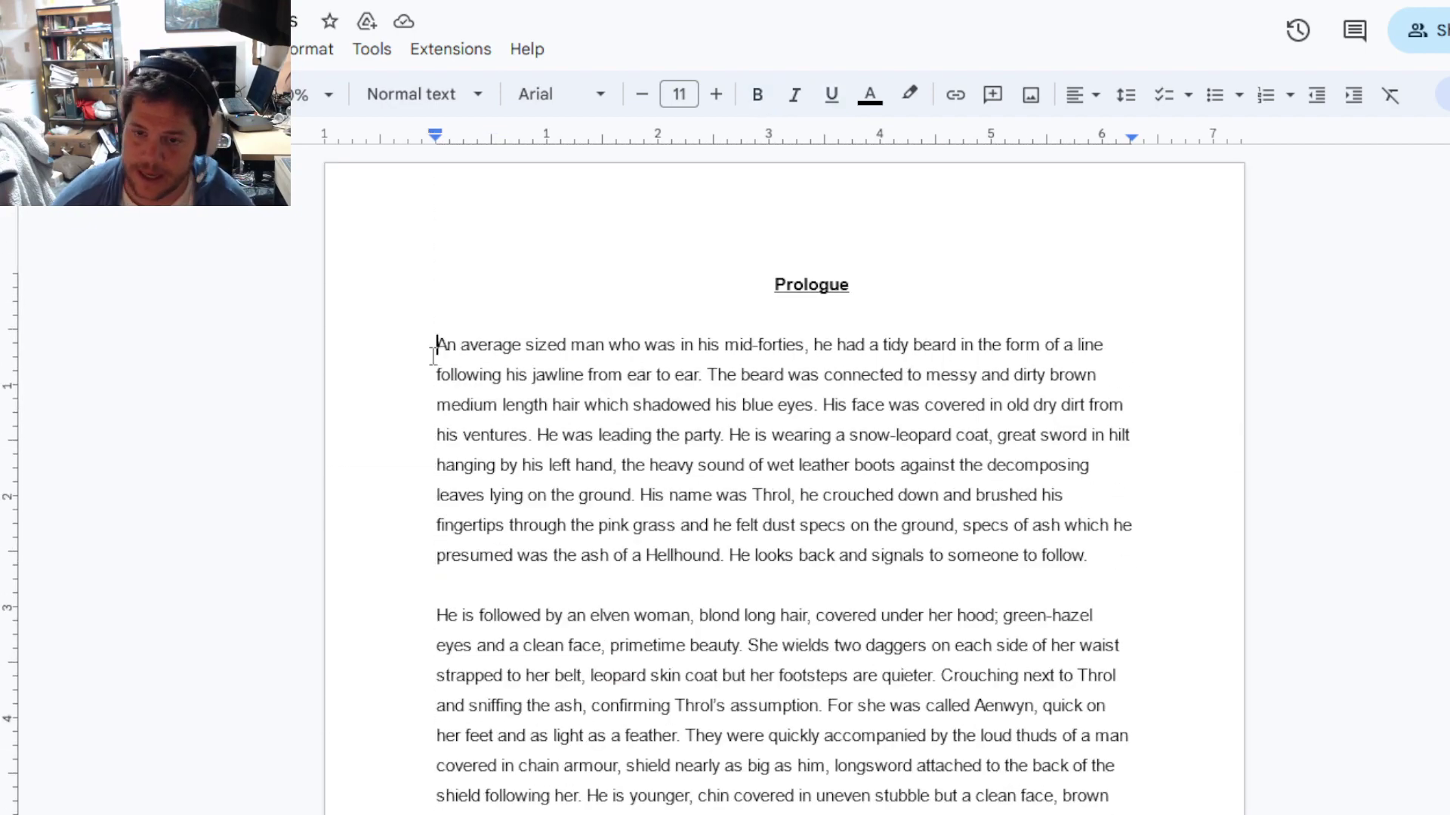
key("ctrl+shift+End")
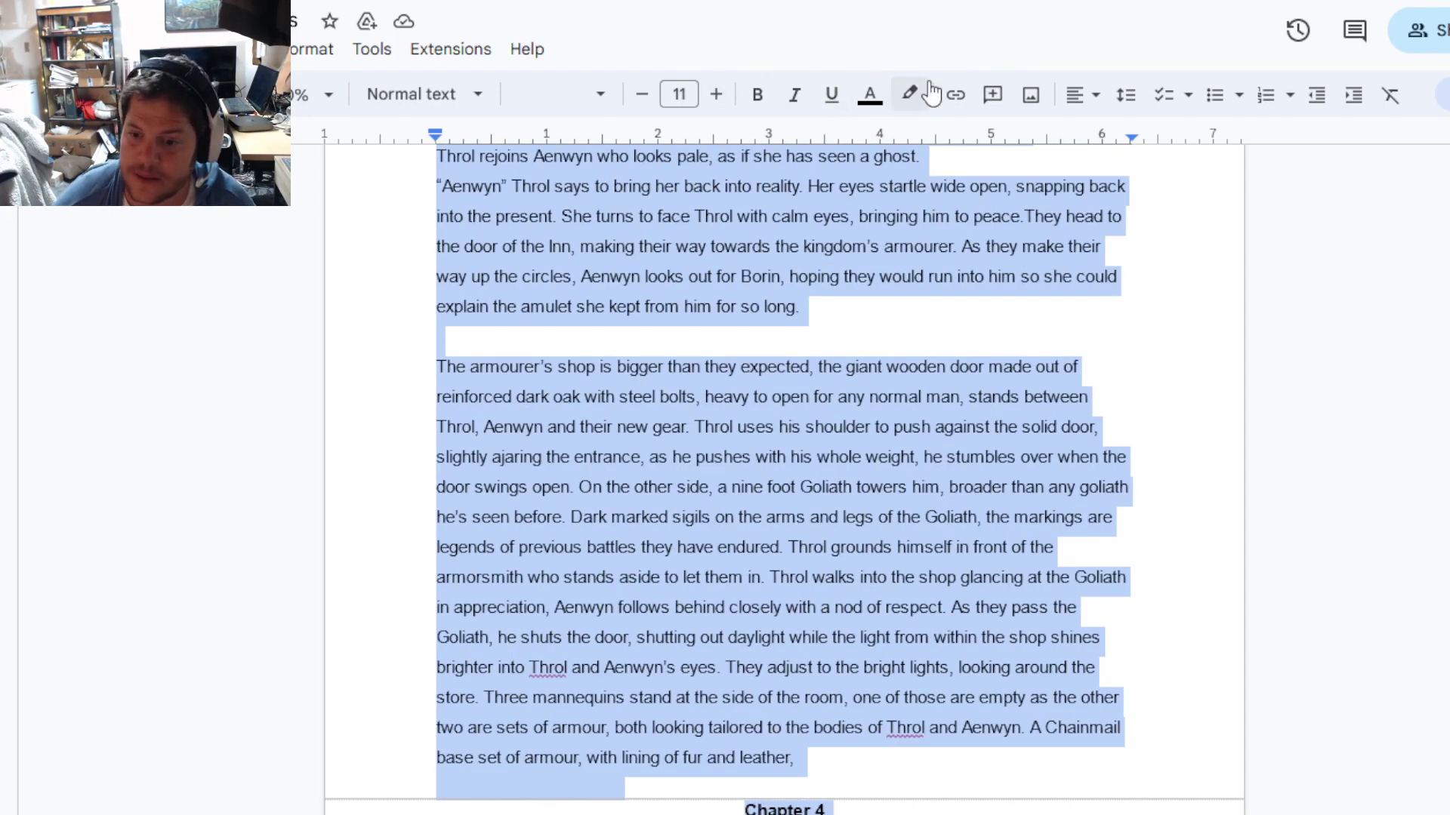
left_click(1088, 100)
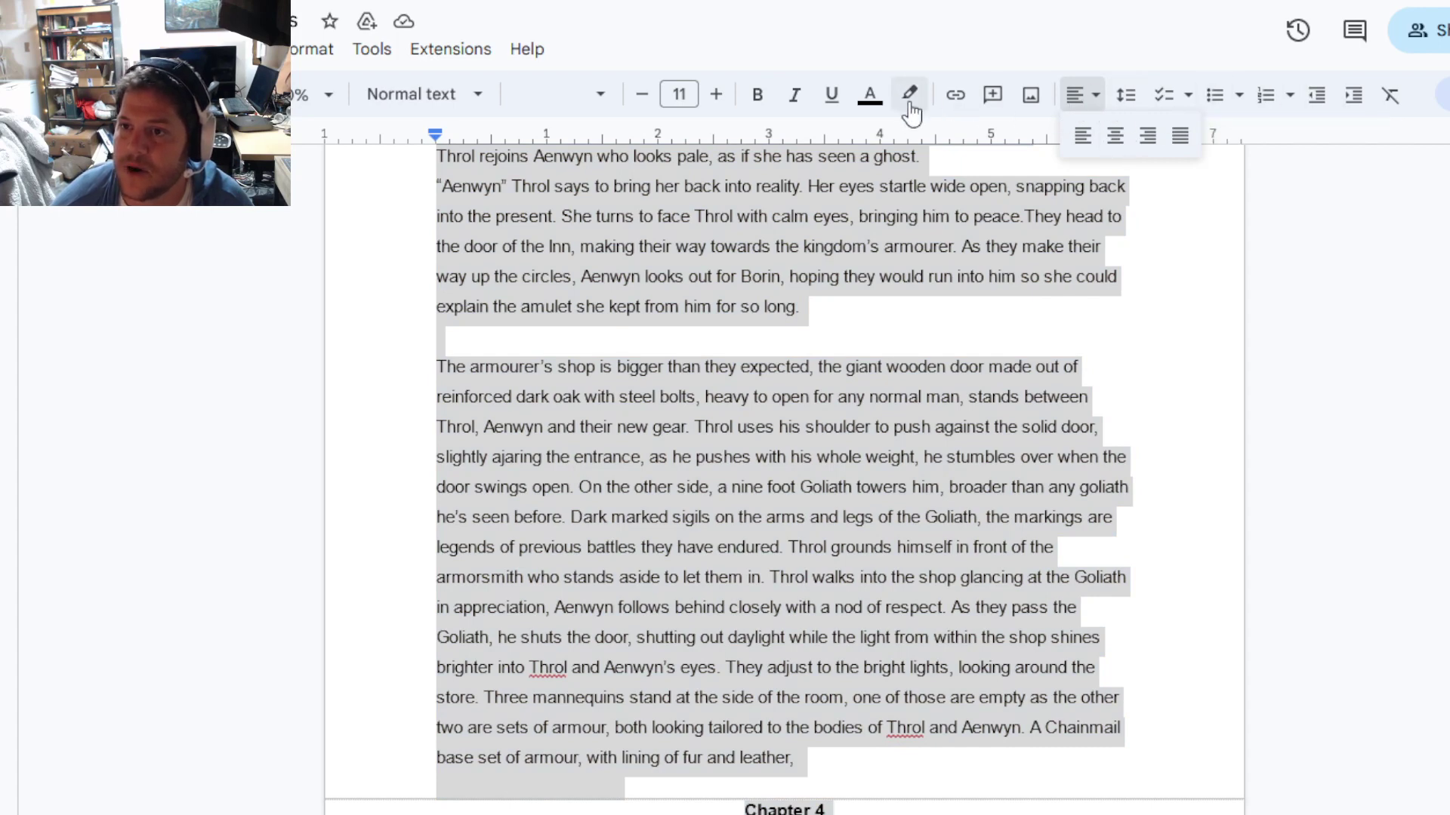
left_click(1127, 107)
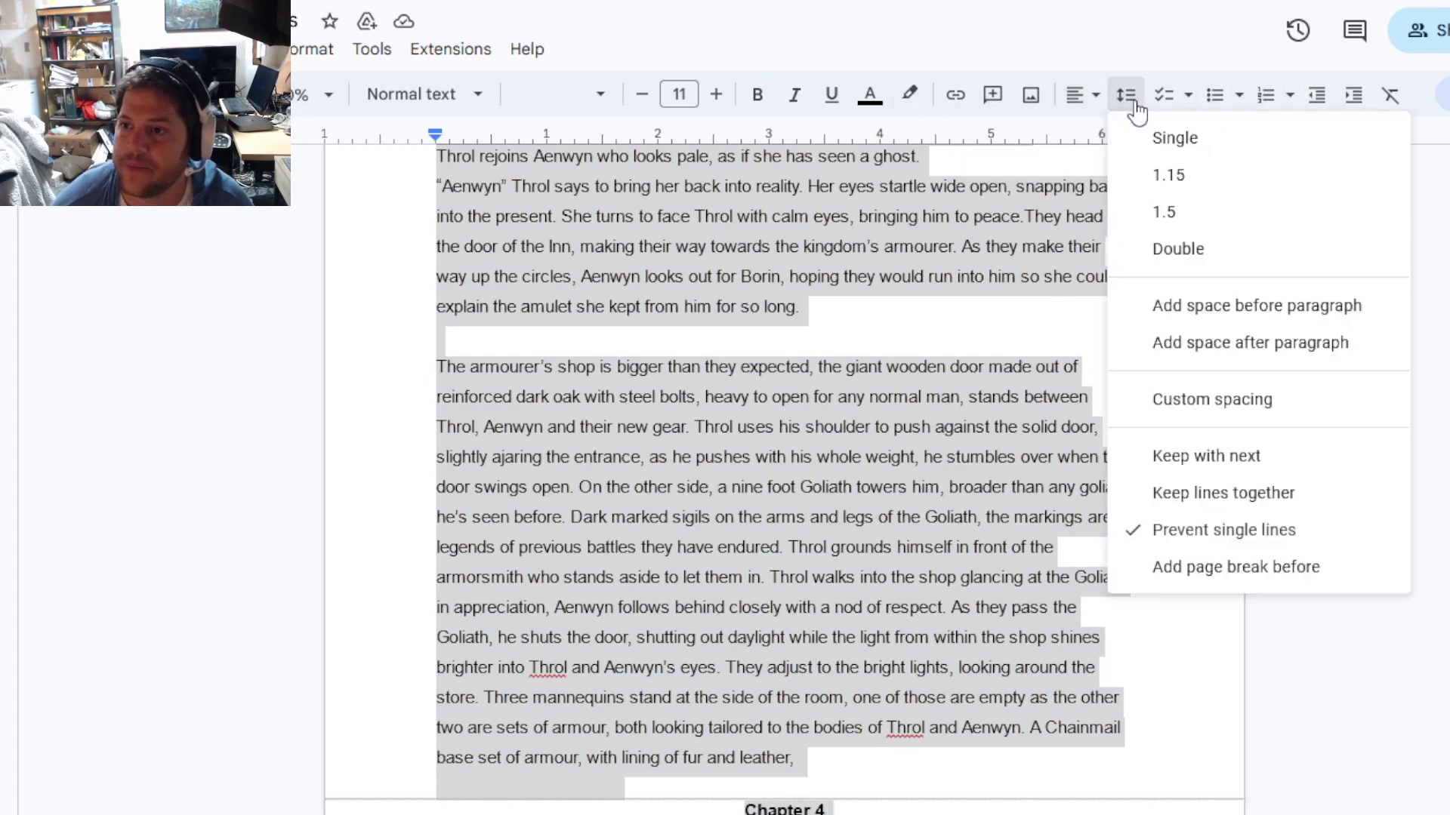
left_click(1162, 257)
left_click(780, 501)
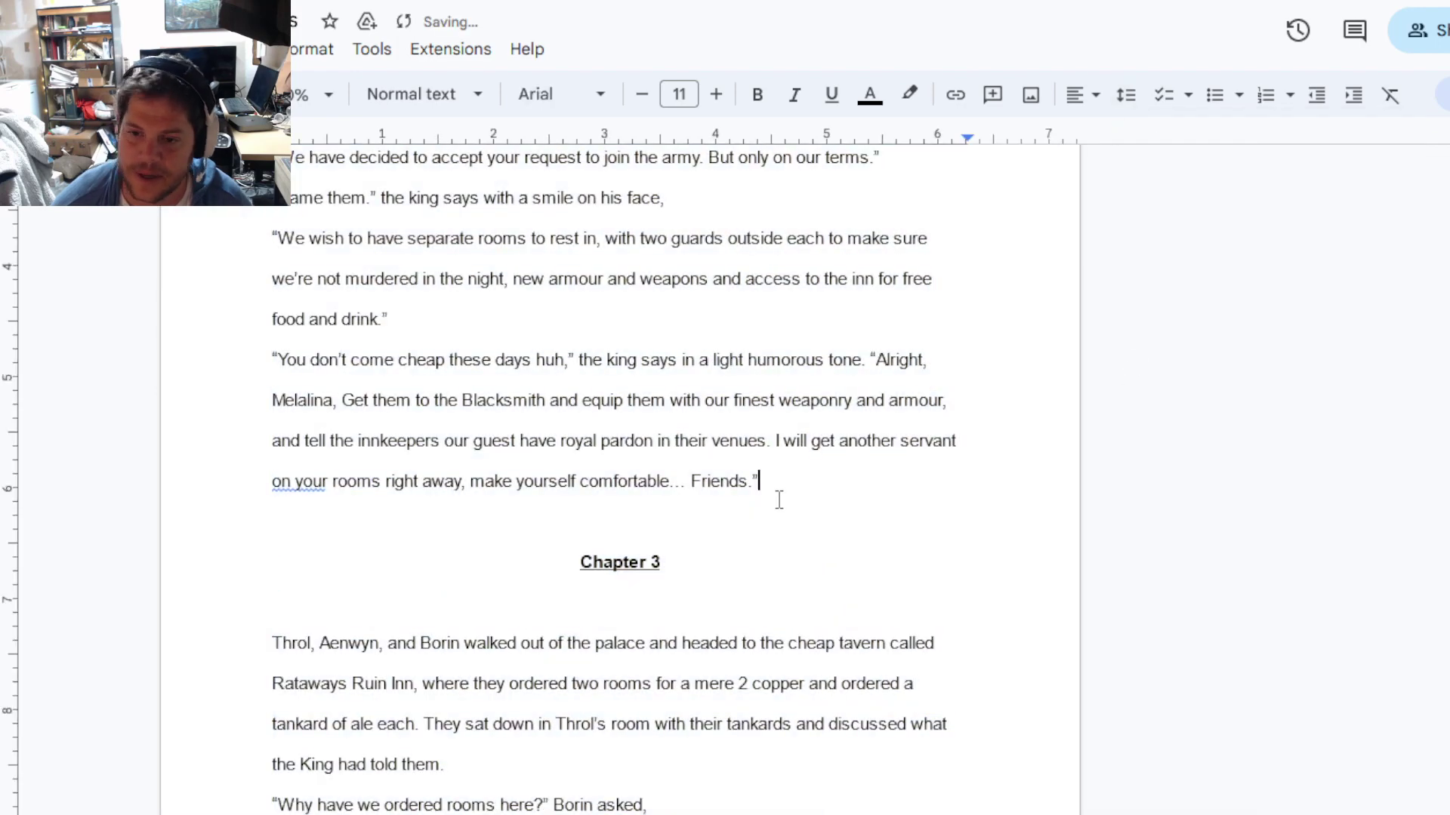
key("ctrl+Home")
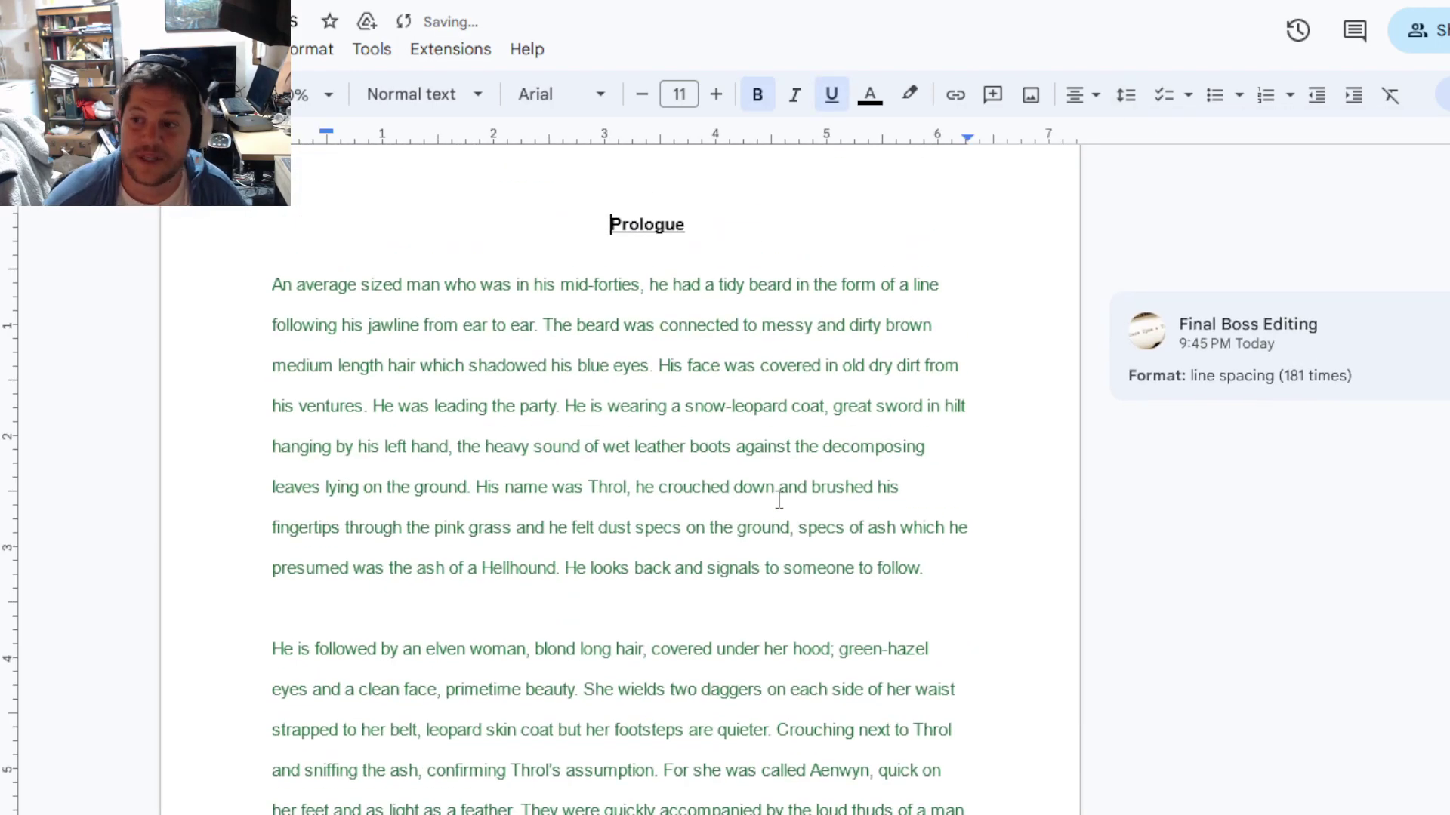
left_click(1352, 373)
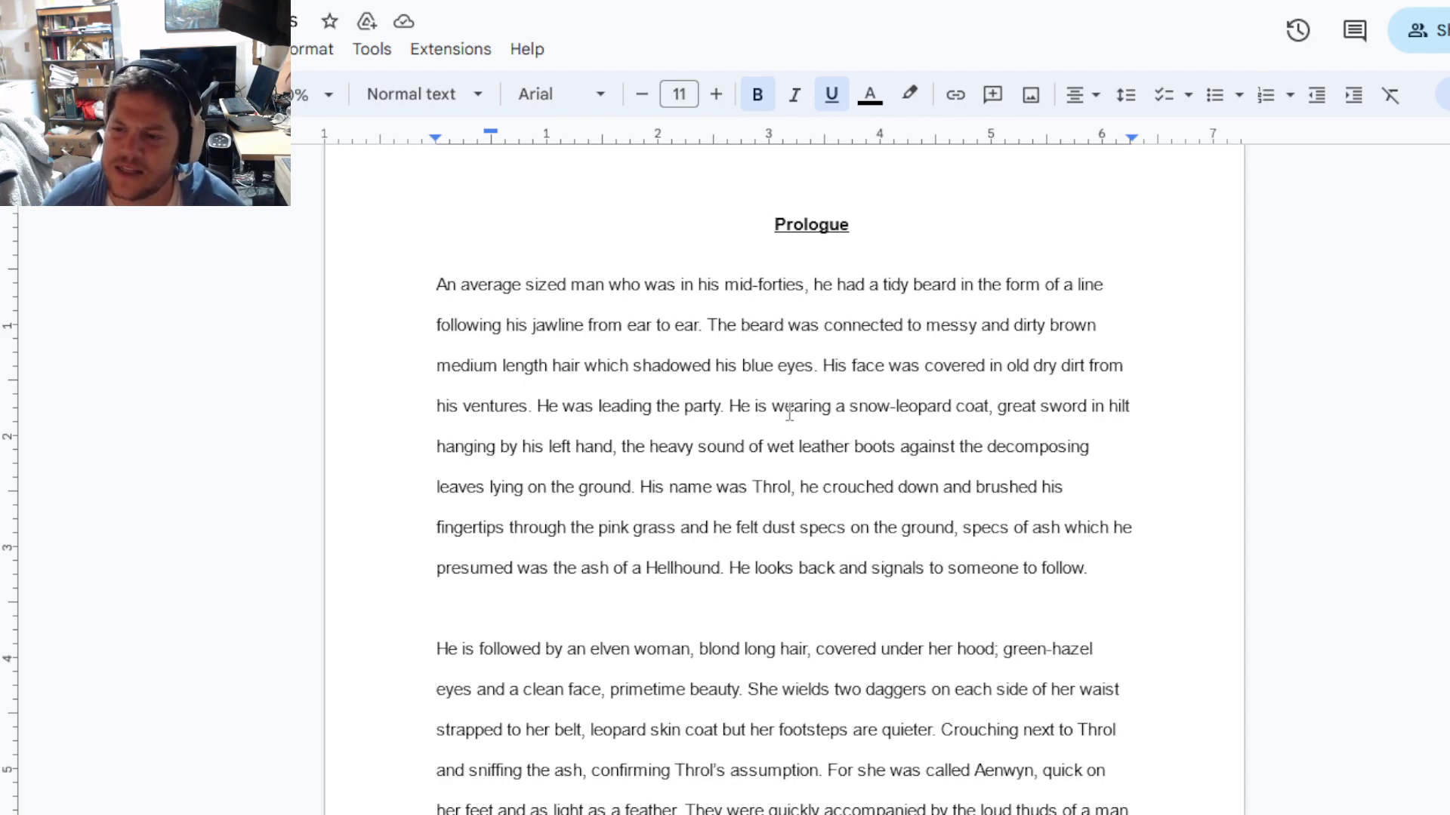
Step: Start a comment on "is" in "He is wearing a snow-leopard coat" reading "Tense changes from past to present"
left_click_drag(773, 406, 750, 401)
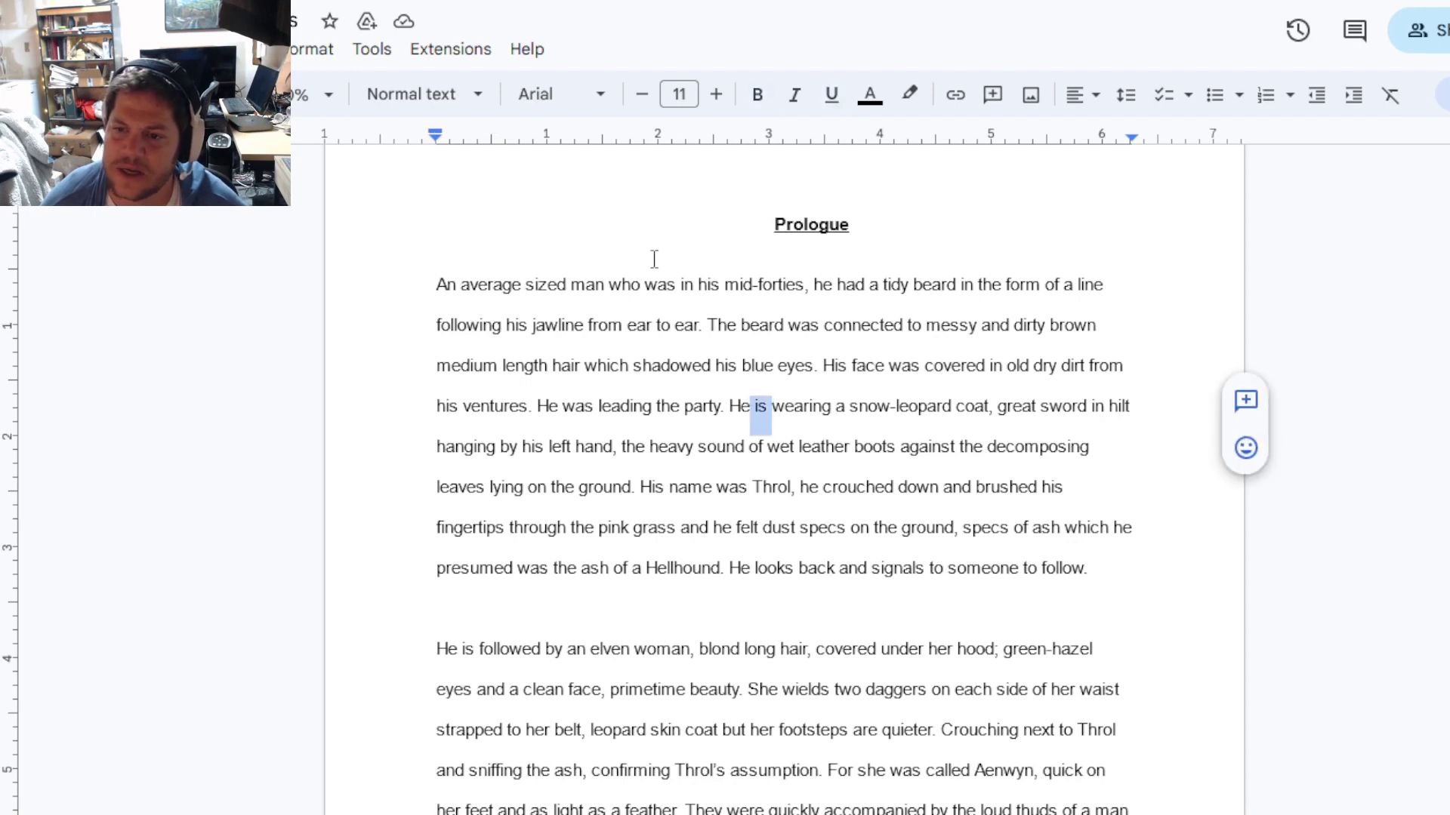
left_click_drag(436, 285, 680, 286)
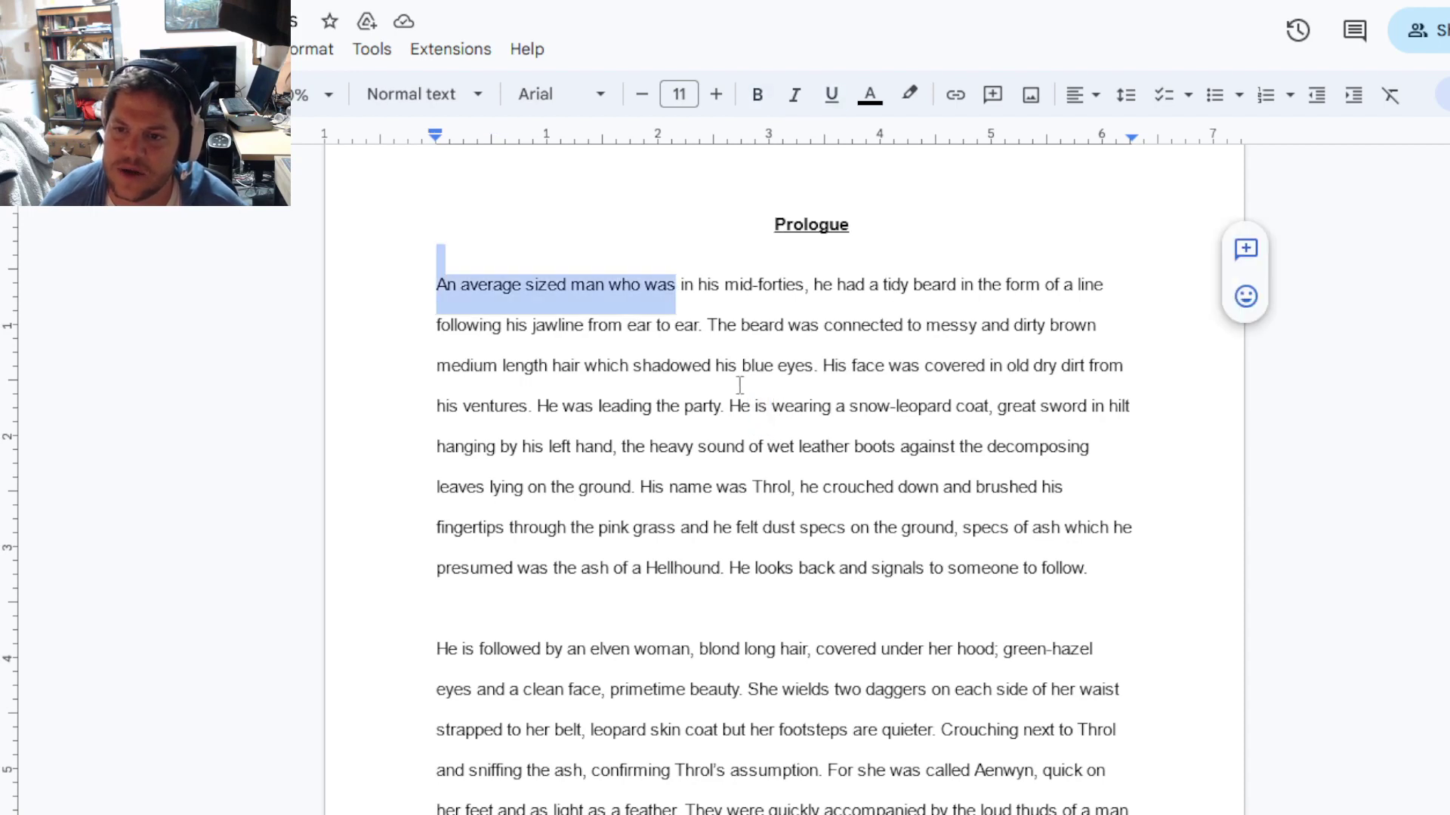
double_click(757, 405)
key("ctrl+alt+m")
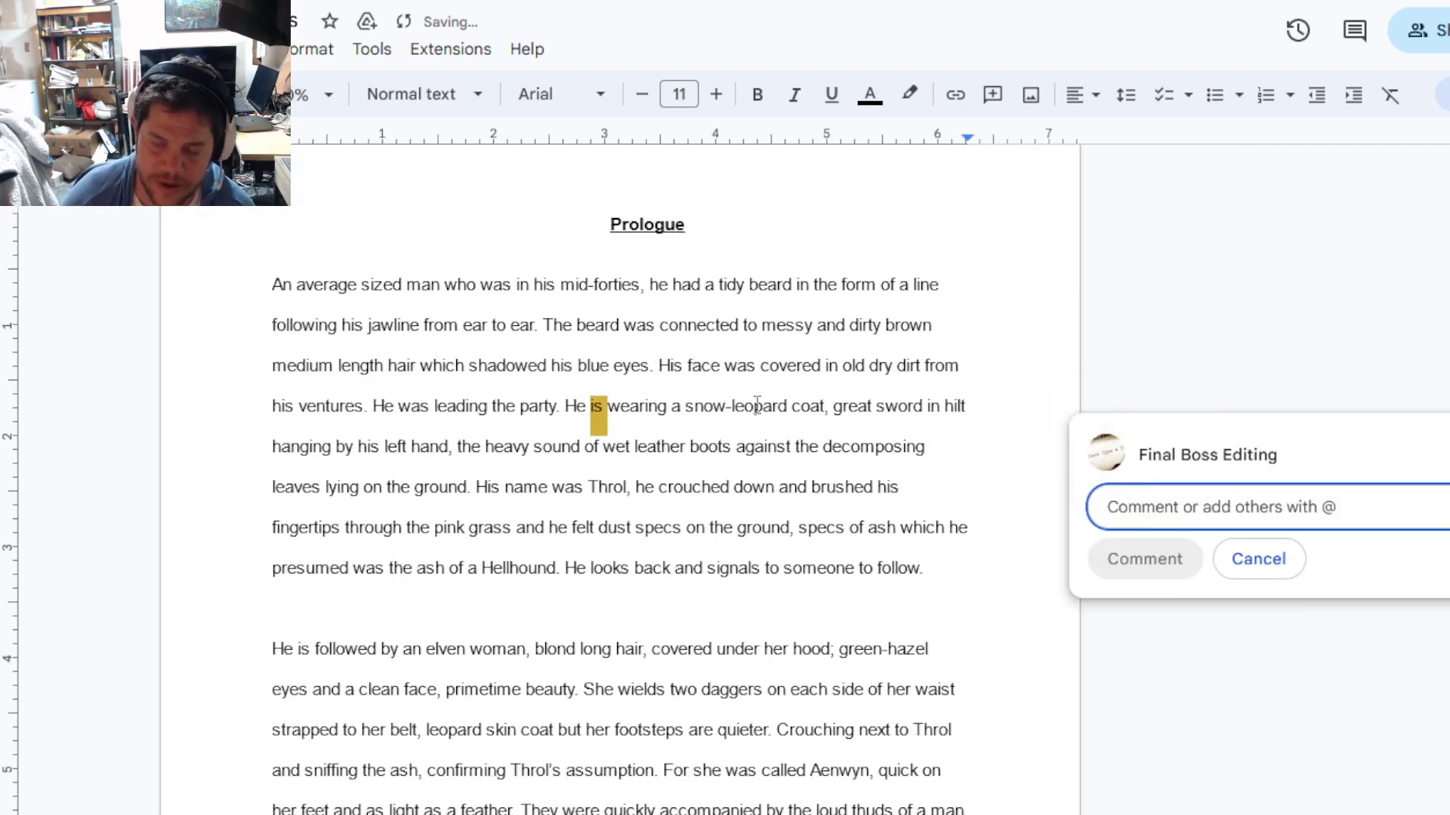
type("Tense chances fr")
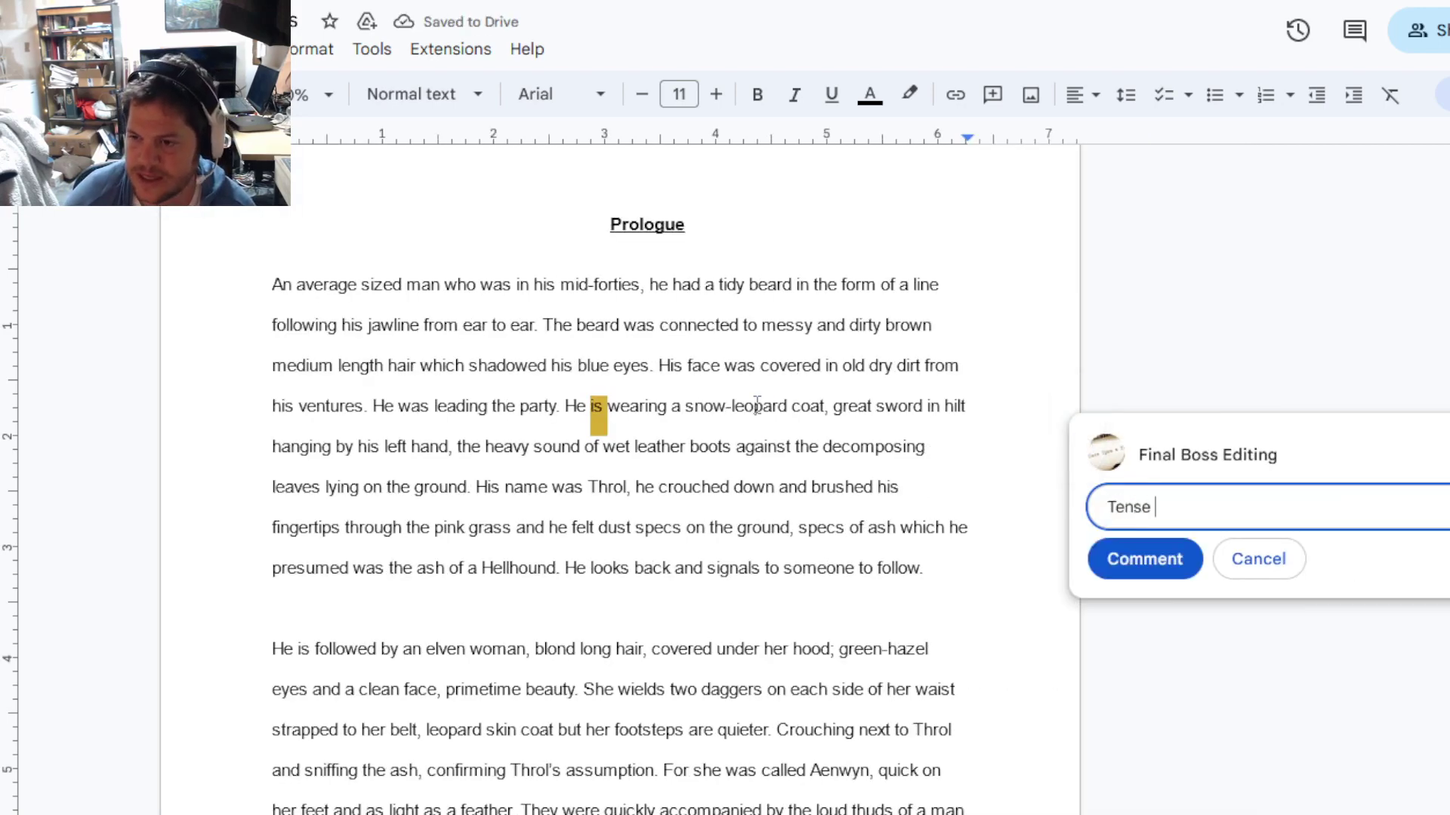
key("ctrl+BackSpace")
key("ctrl+BackSpace")
type("changes from past to present")
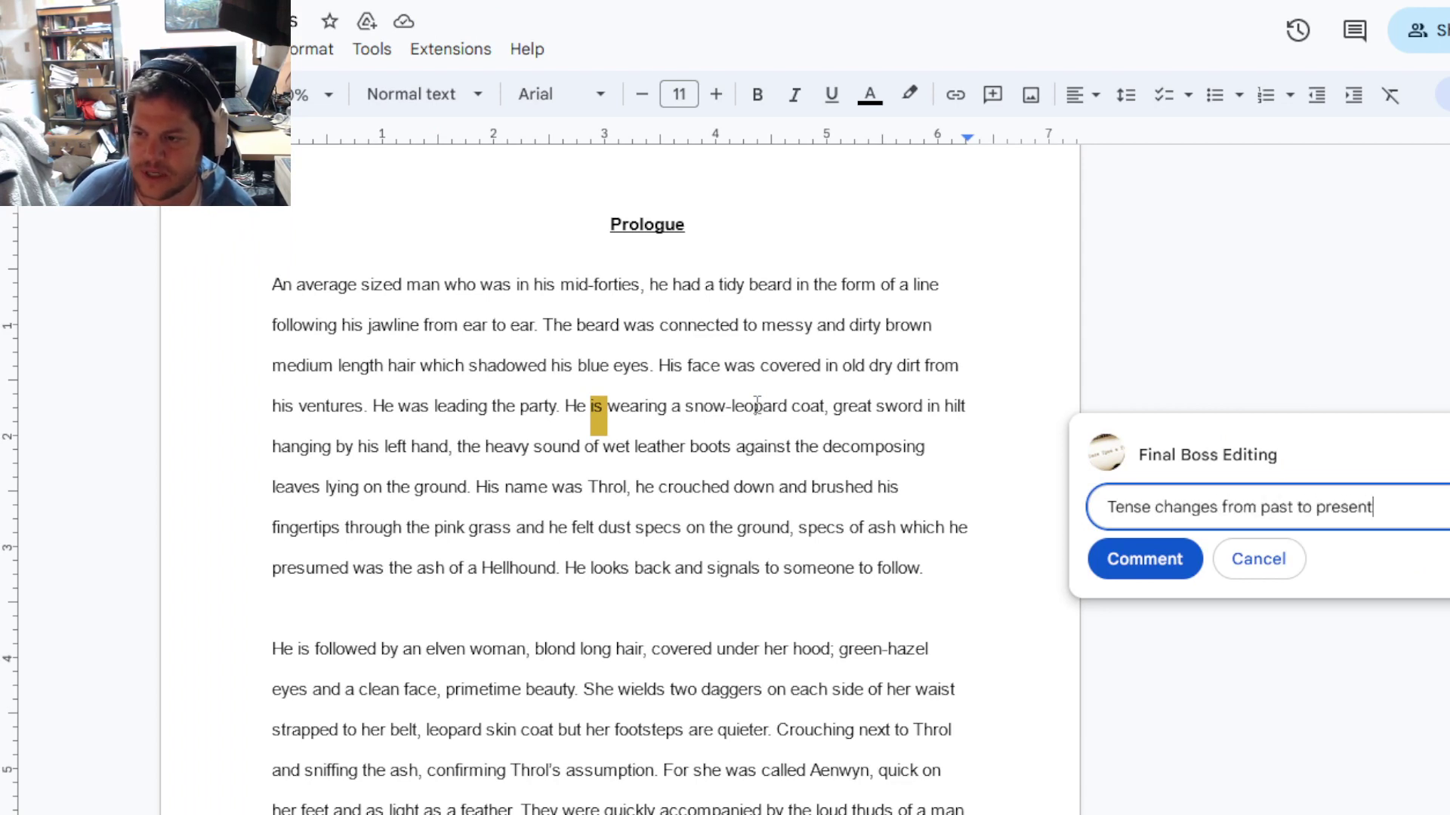
Step: Complete the tense comment with " -- something to keep an eye on." and post it
type(" -- someth")
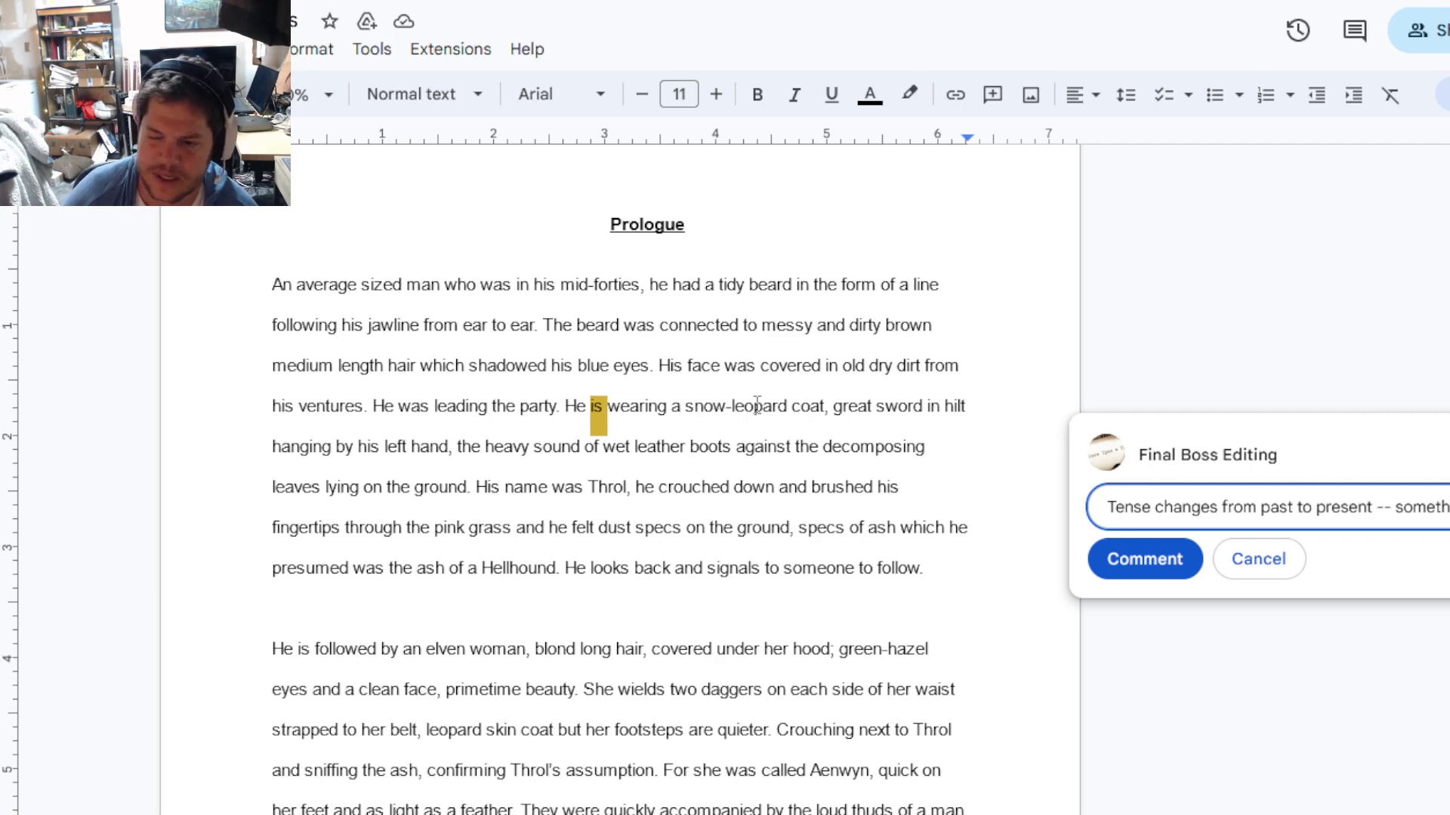
type("ensure")
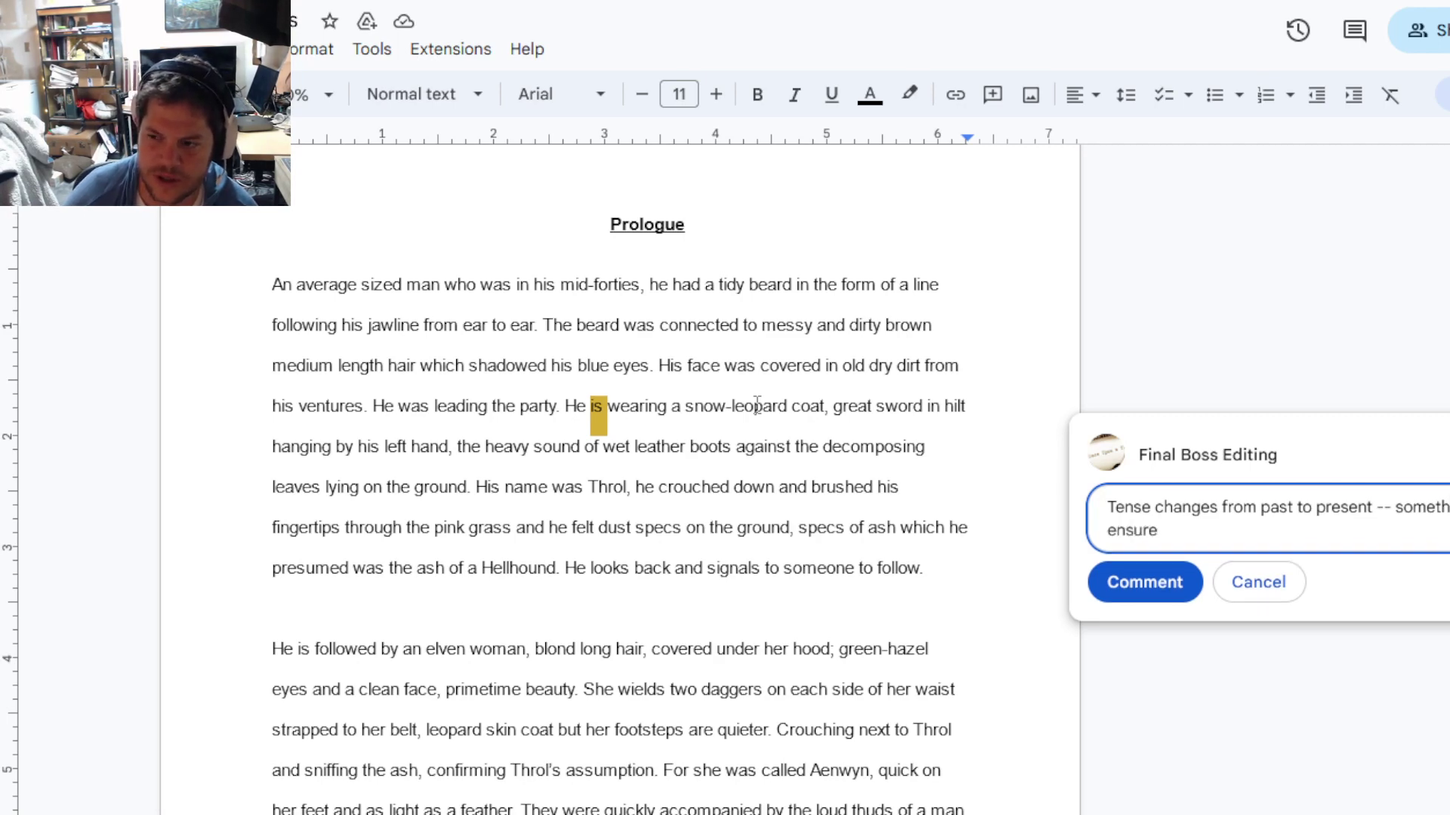
key("ctrl+BackSpace")
type("keep s")
key("BackSpace")
type("analy")
key("BackSpace")
key("BackSpace")
key("BackSpace")
type("eye on.")
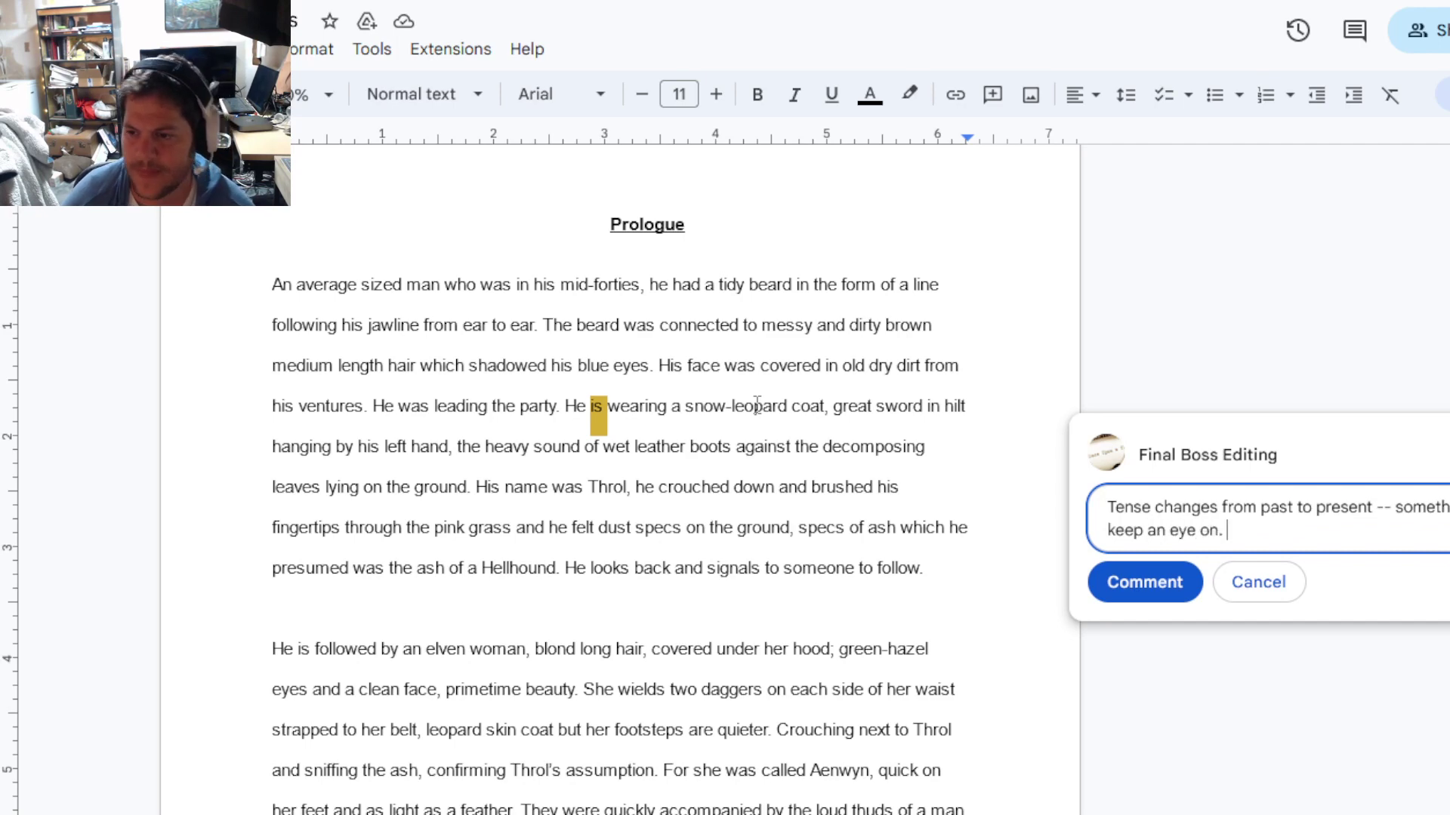
key("ctrl+Return")
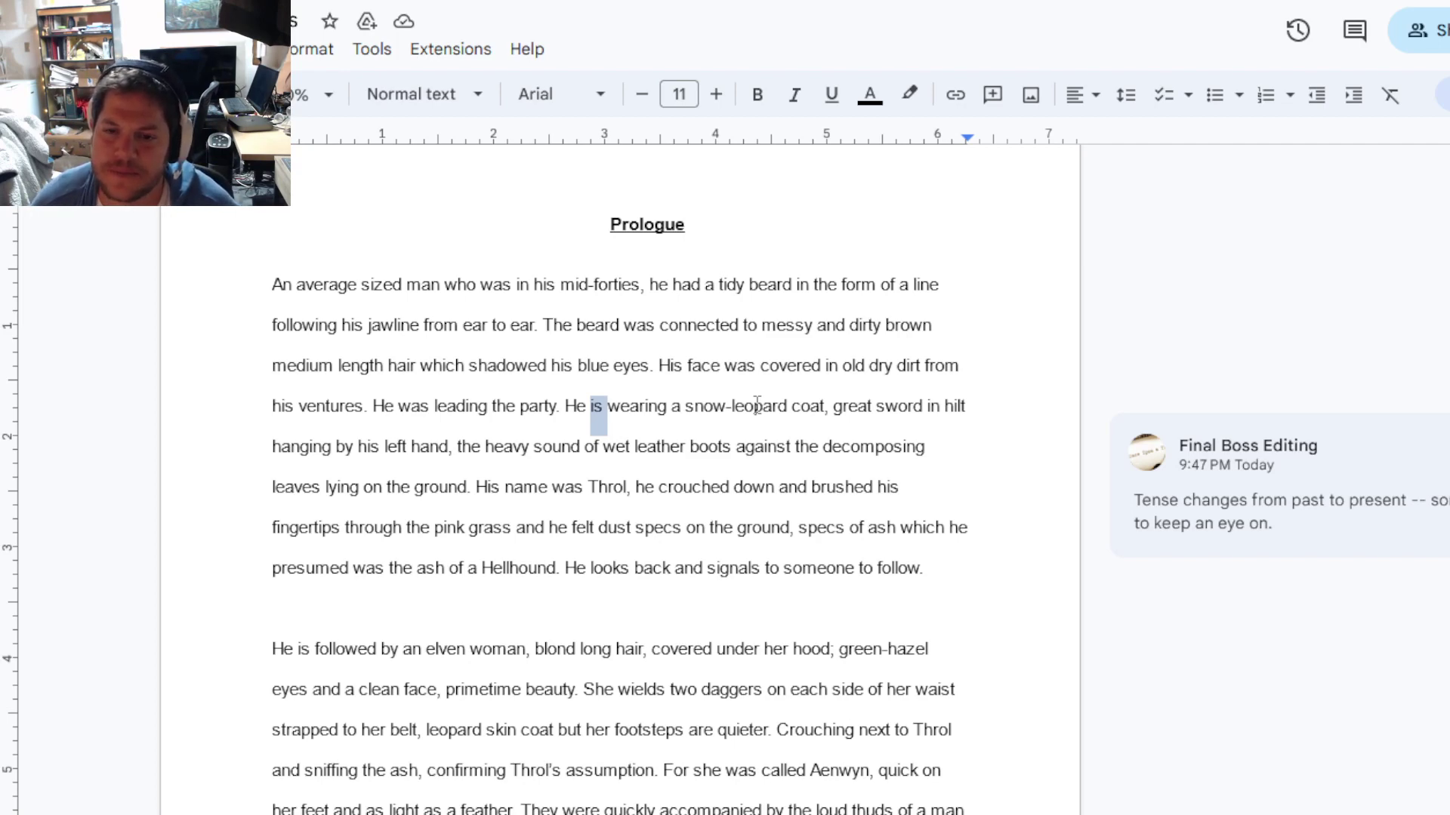
Step: Replace "was" with "is" in the Prologue's "He was leading the party."
left_click(412, 408)
double_click(413, 412)
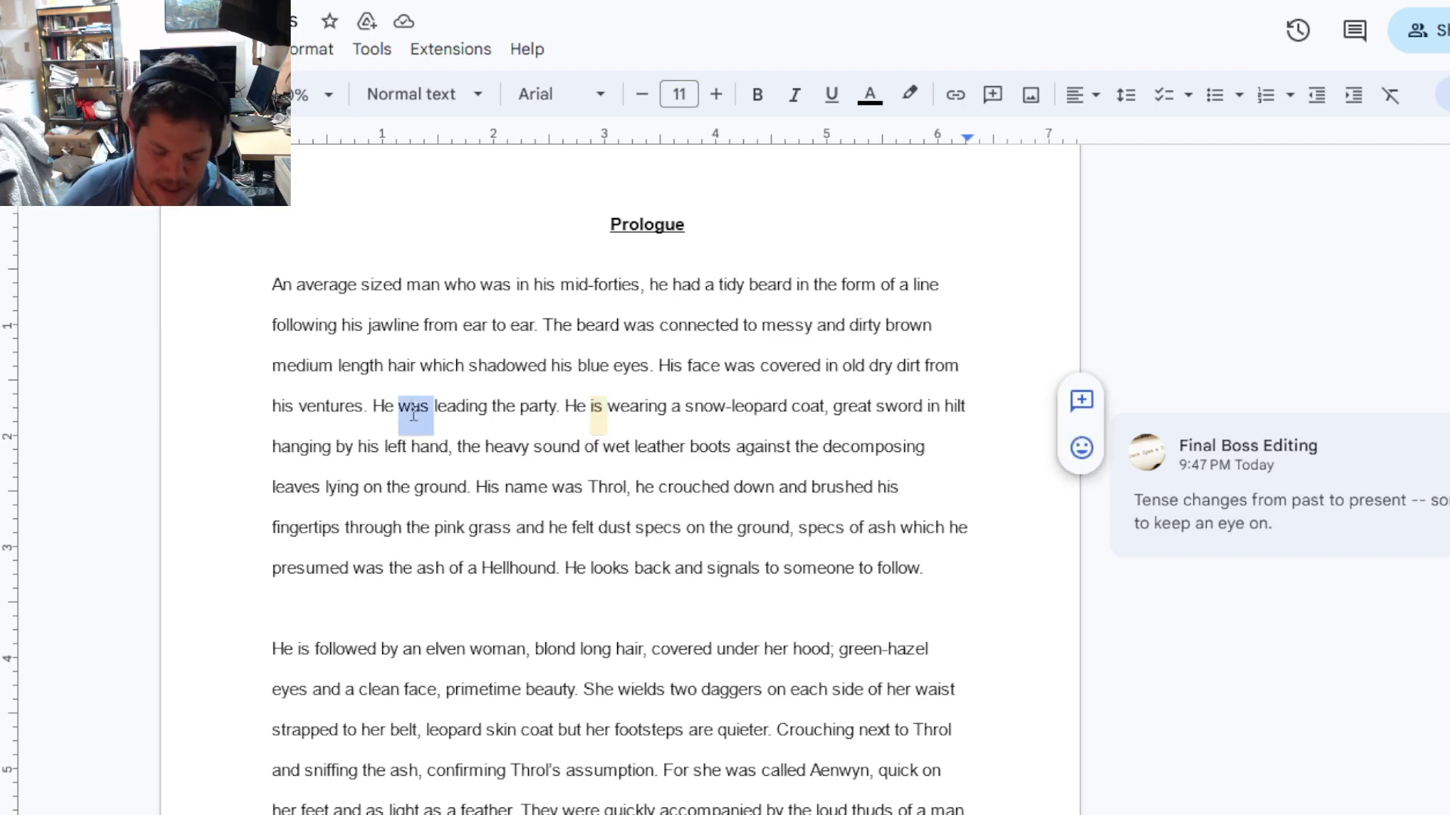
type("is")
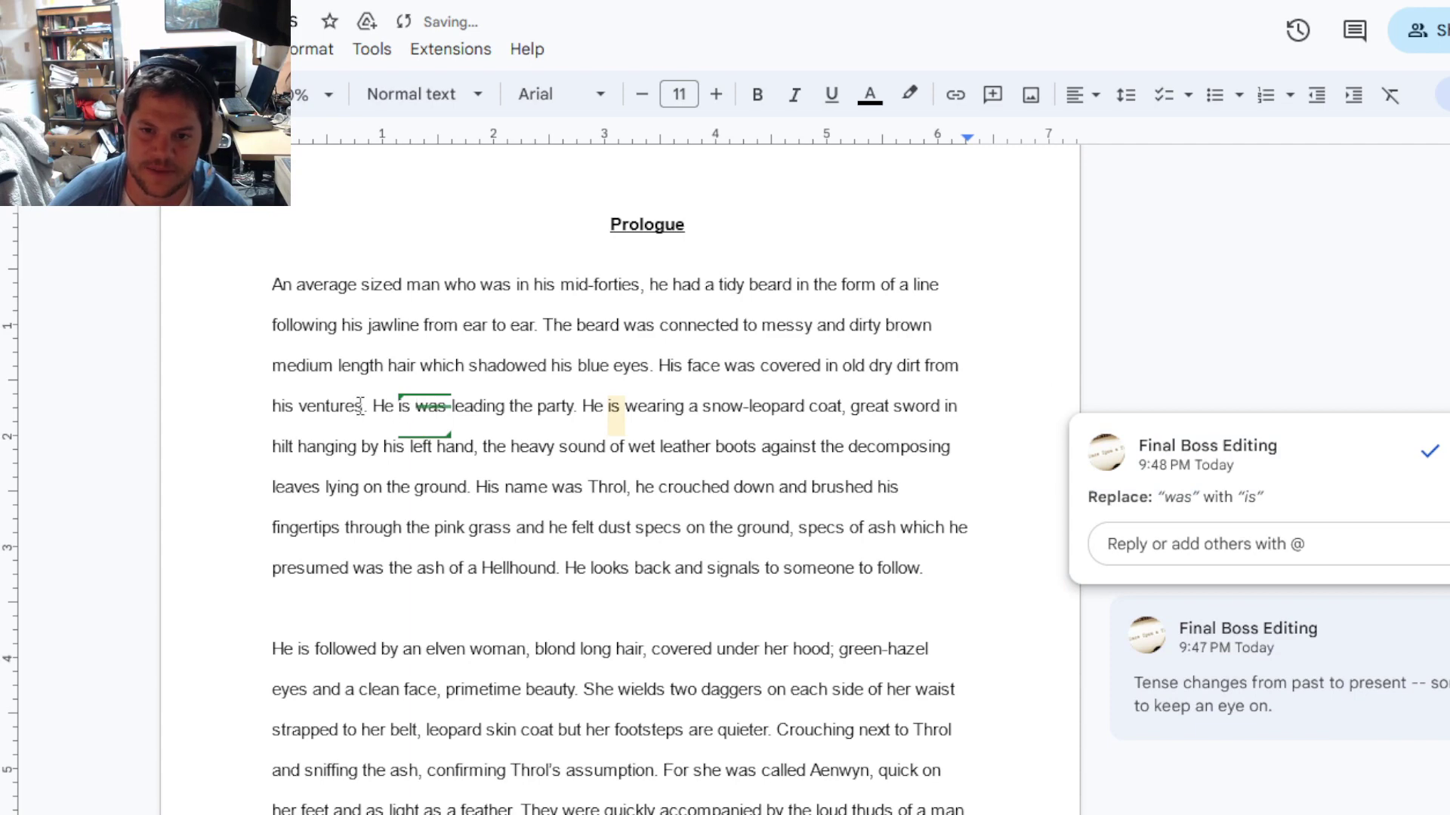
Step: Delete the Prologue's opening description from "An average sized man" through "his ventures."
left_click(363, 407)
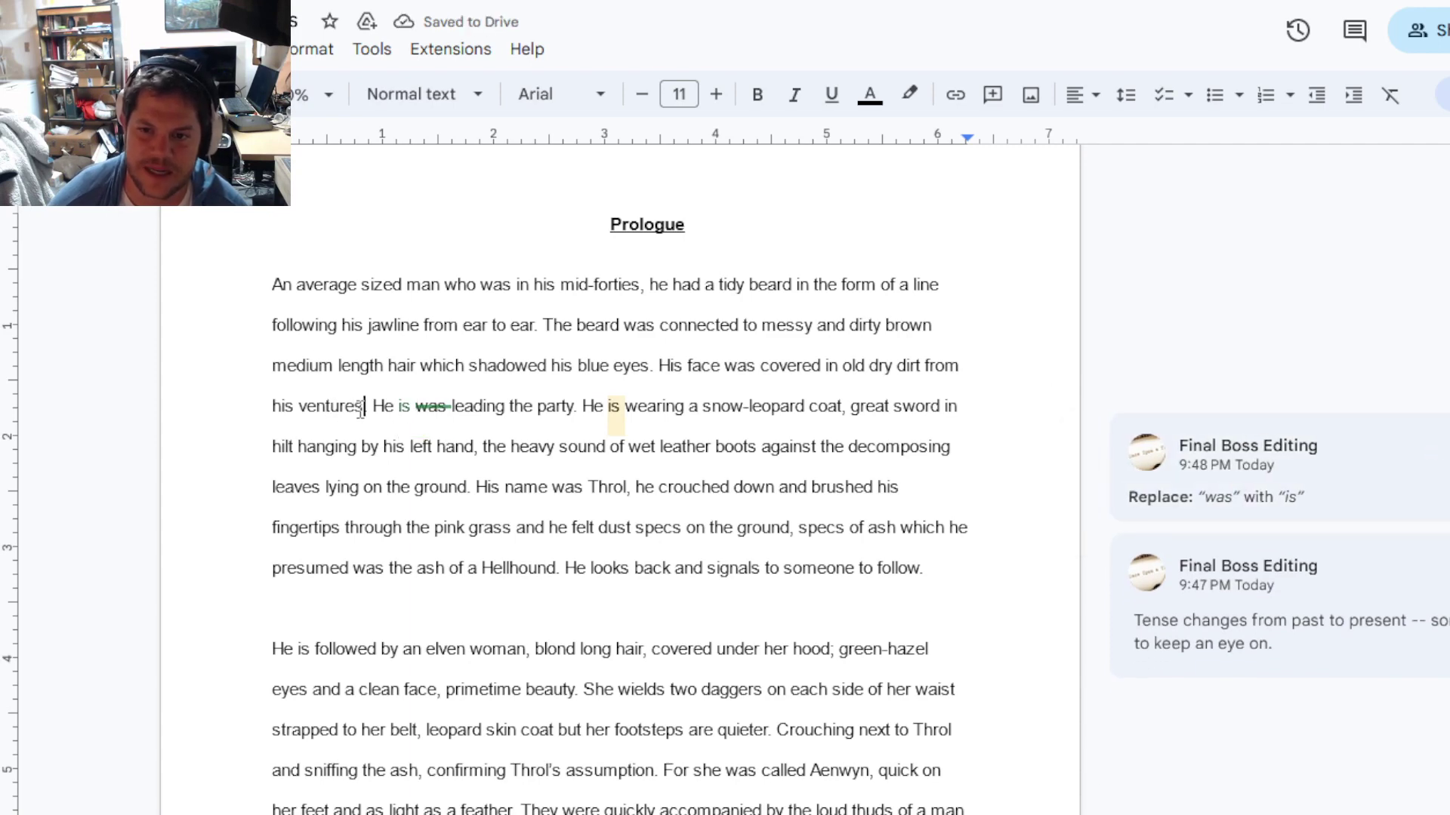
left_click(271, 282, "shift")
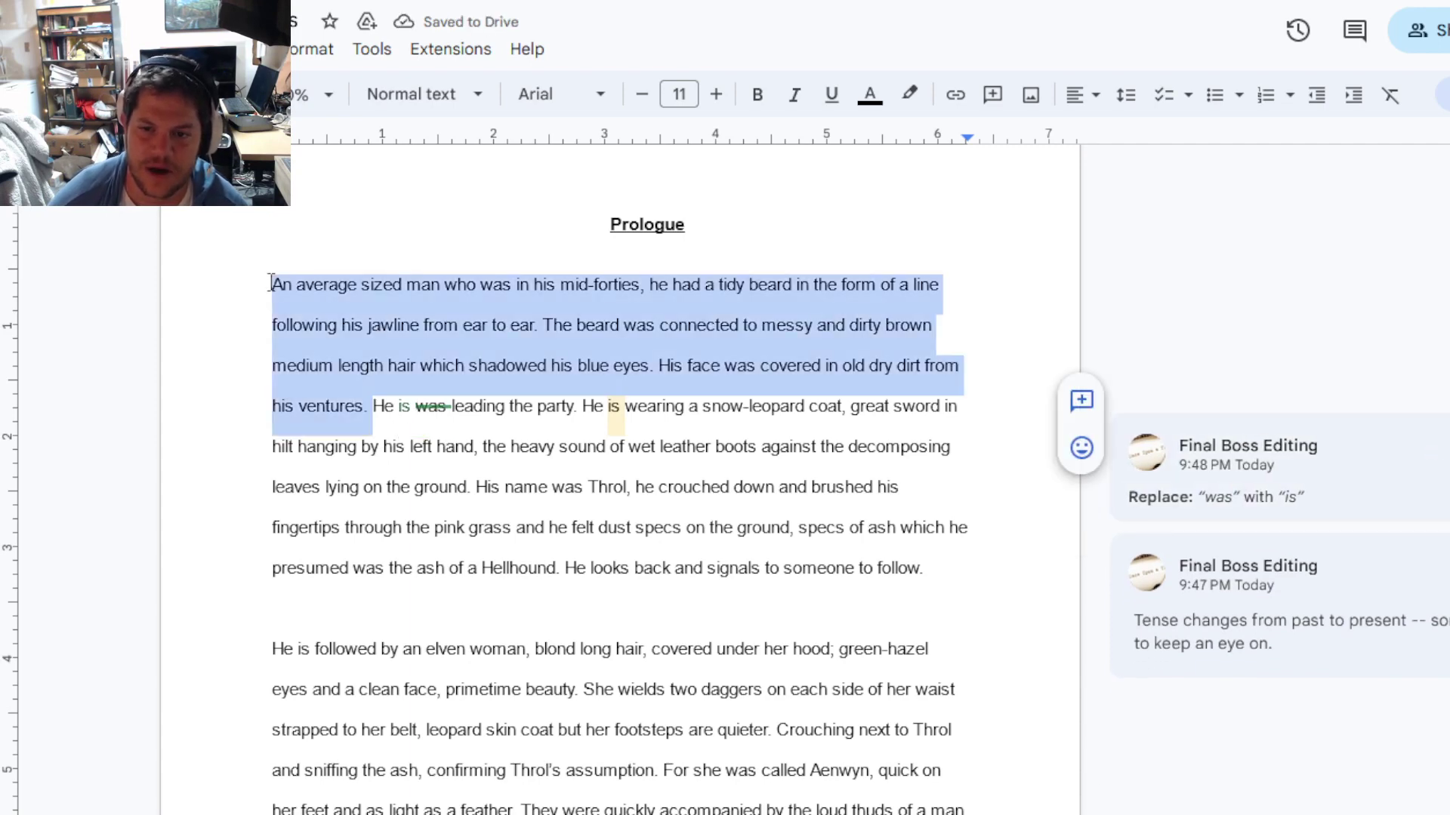
key("BackSpace")
Step: Strike out "He" at the start of the sentence about leading the party
key("Down")
key("Down")
key("Down")
key("ctrl+Right")
key("Right")
key("ctrl+shift+Right")
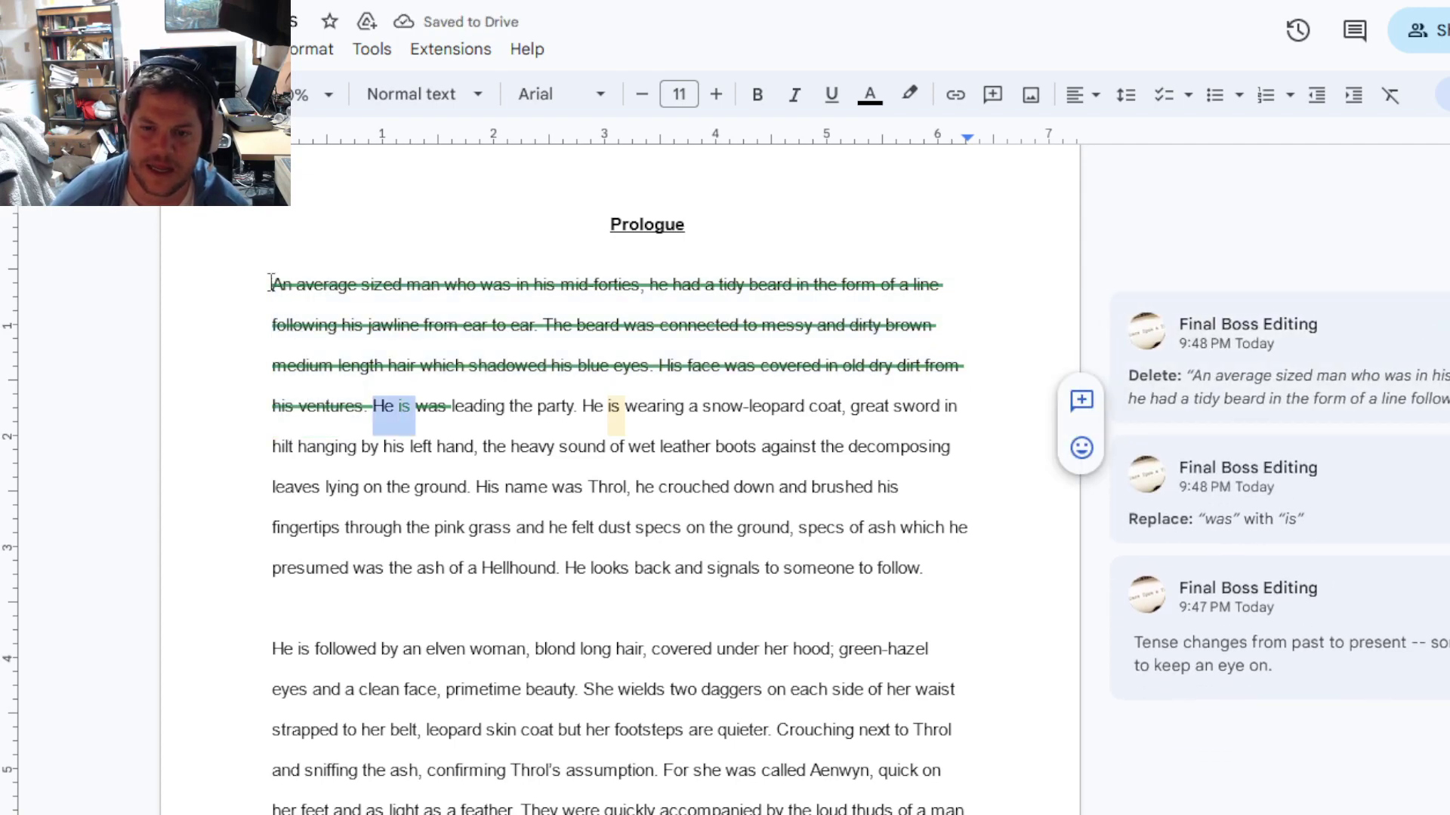
type("The")
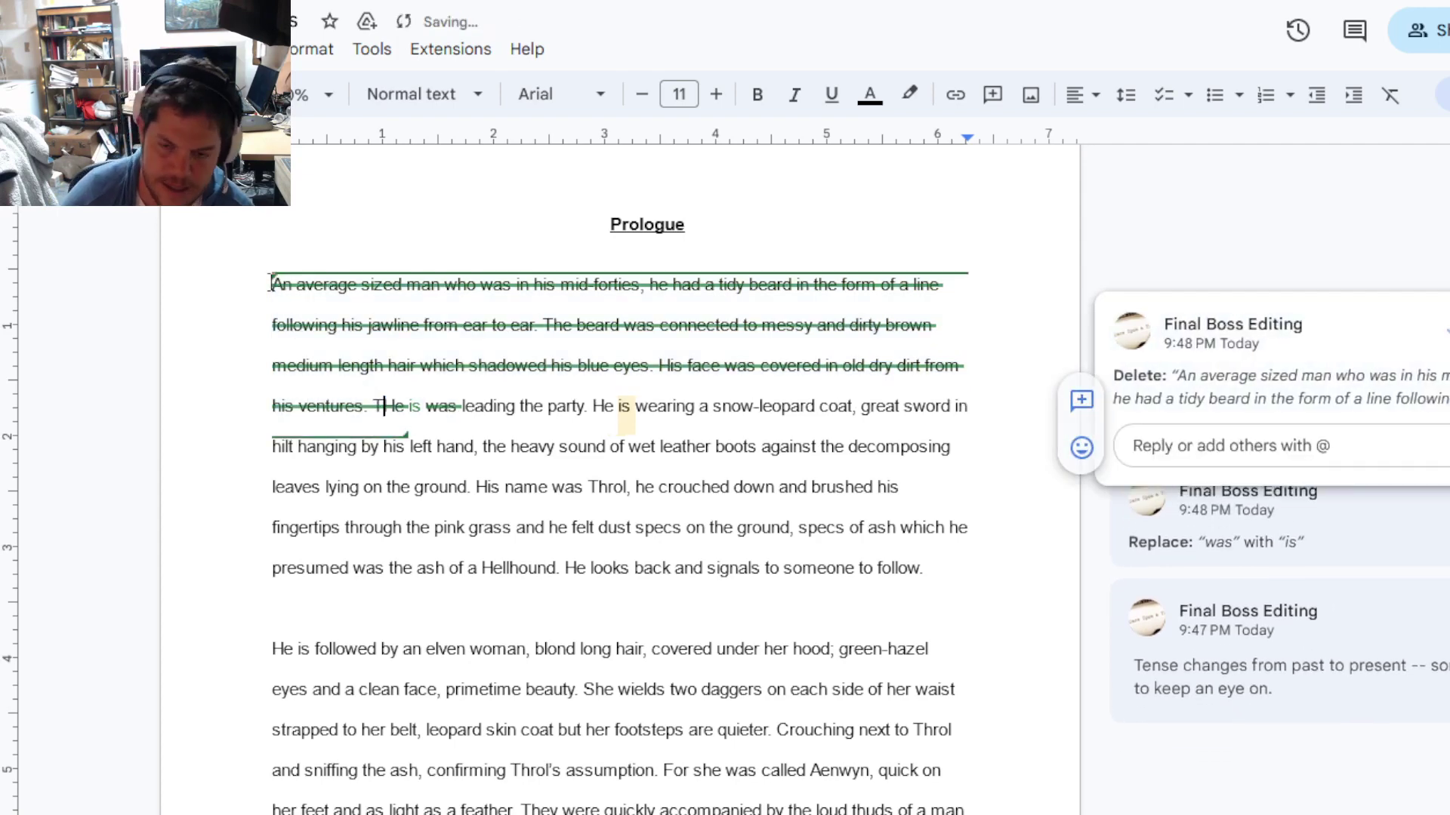
key("BackSpace")
key("BackSpace")
key("BackSpace")
key("BackSpace")
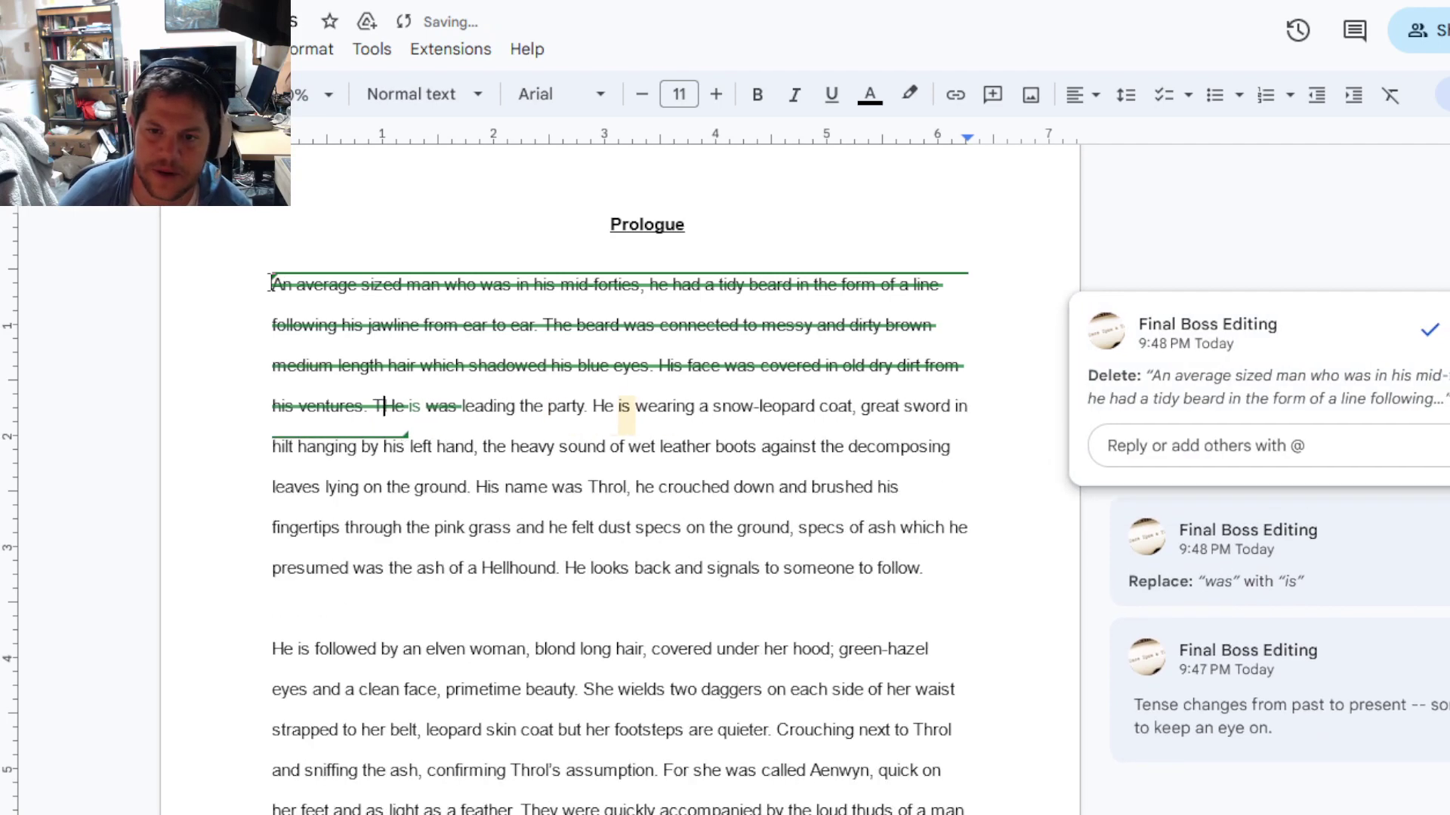
key("Right")
key("Right")
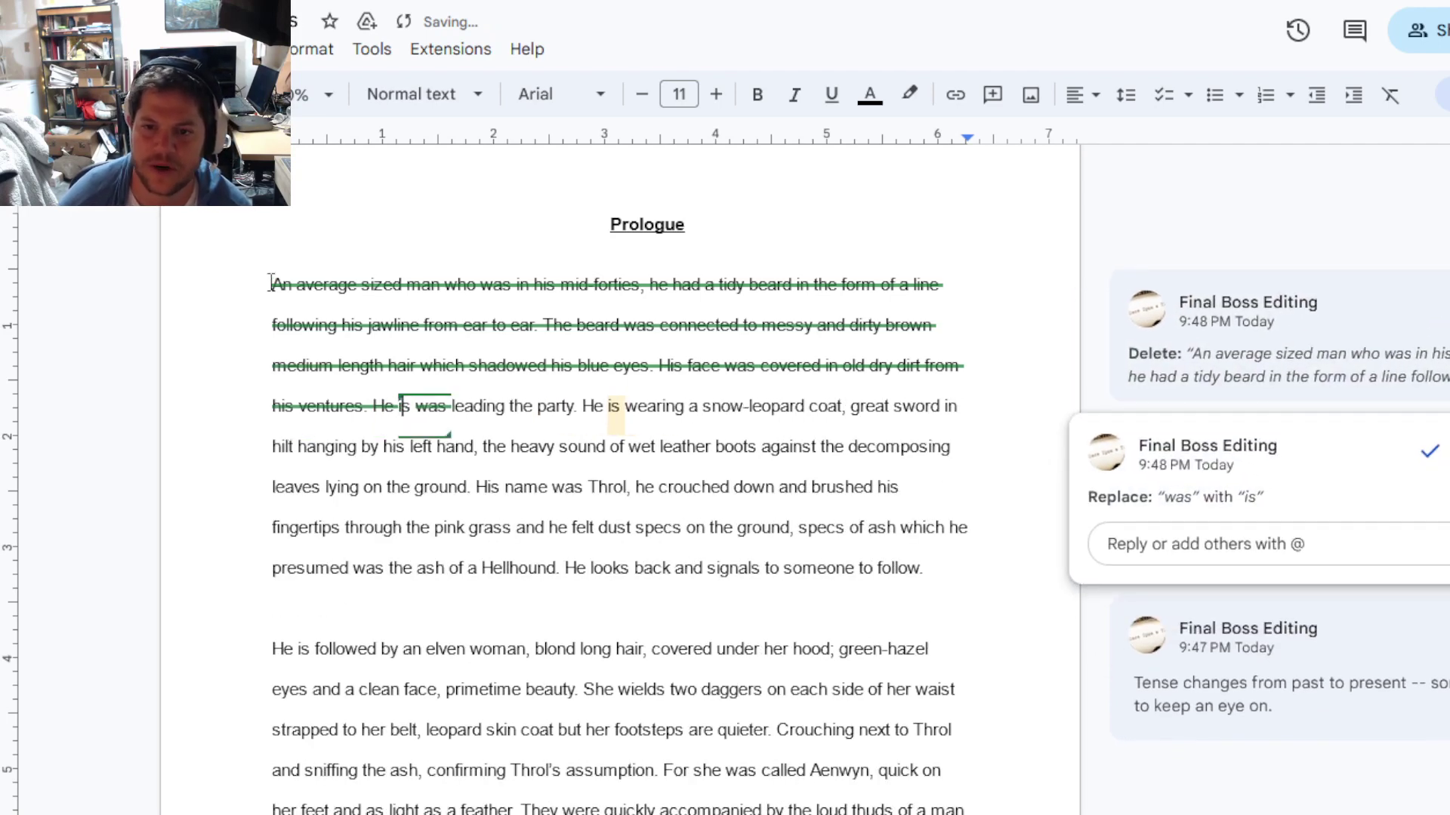
type("the Bear")
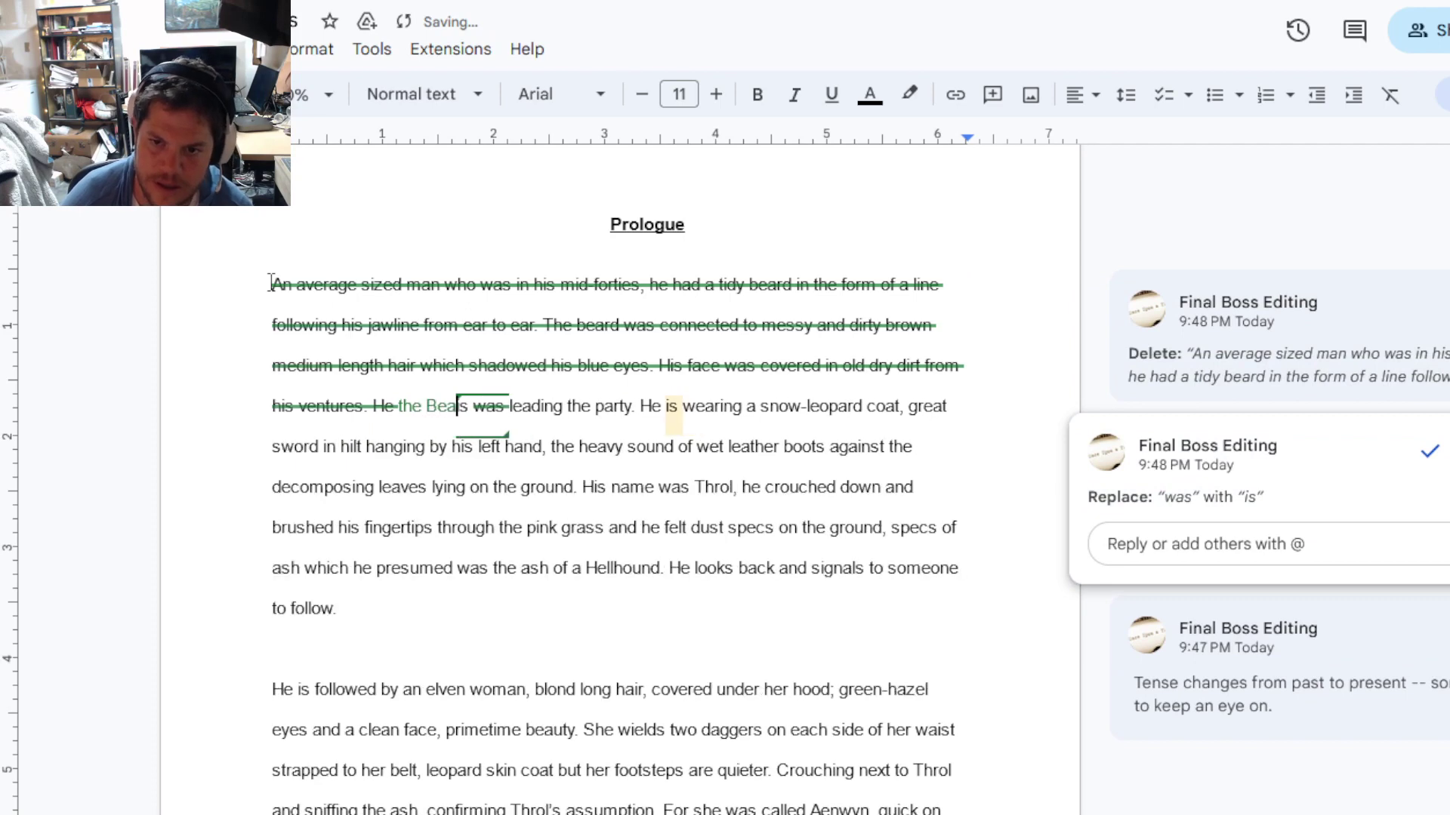
key("BackSpace")
key("BackSpace")
key("BackSpace")
key("BackSpace")
key("BackSpace")
key("BackSpace")
key("BackSpace")
key("BackSpace")
Step: Insert "The bearded warrior leads" as the new beginning of the sentence about the party
type("T")
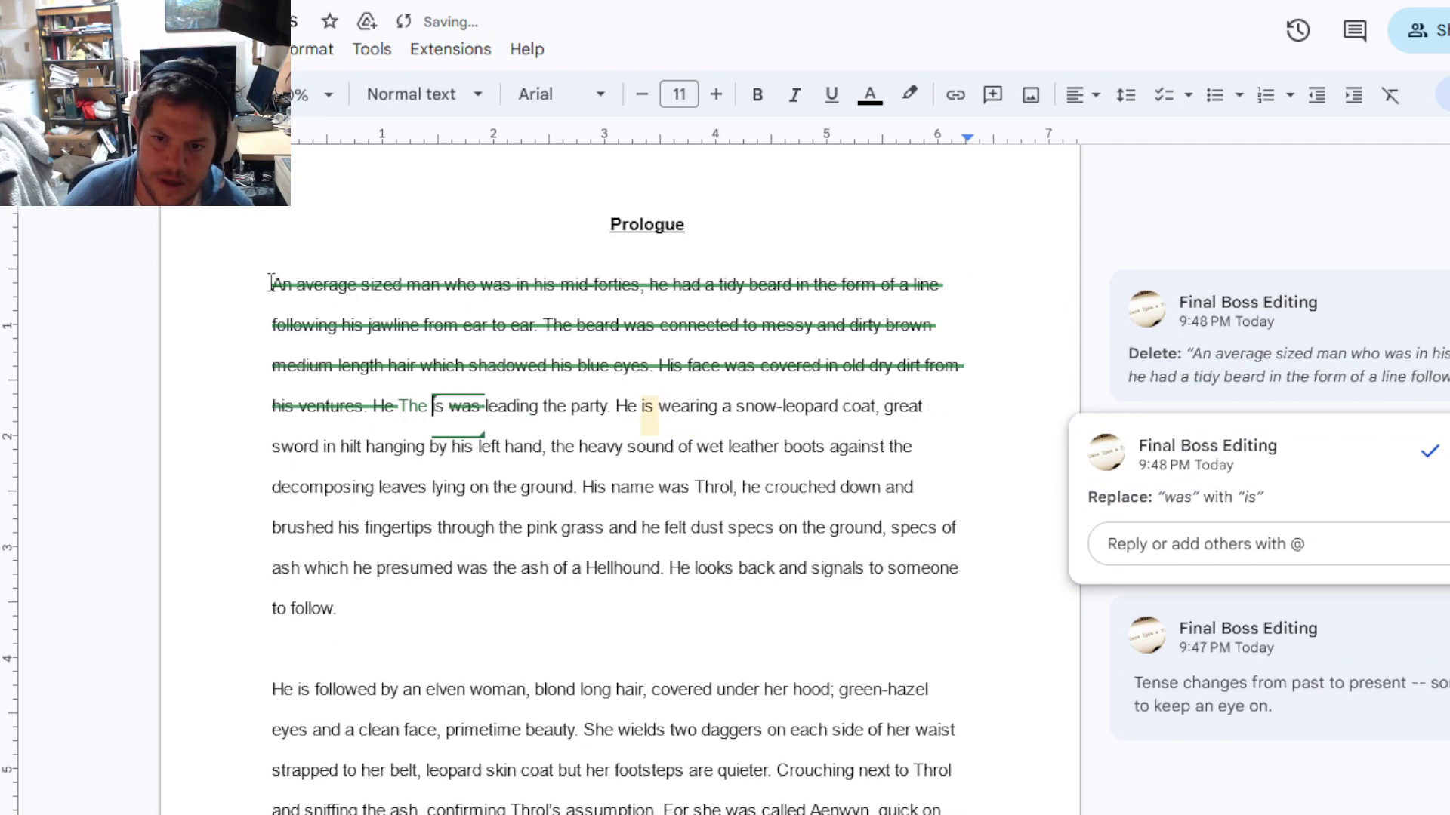
type("bearded warr")
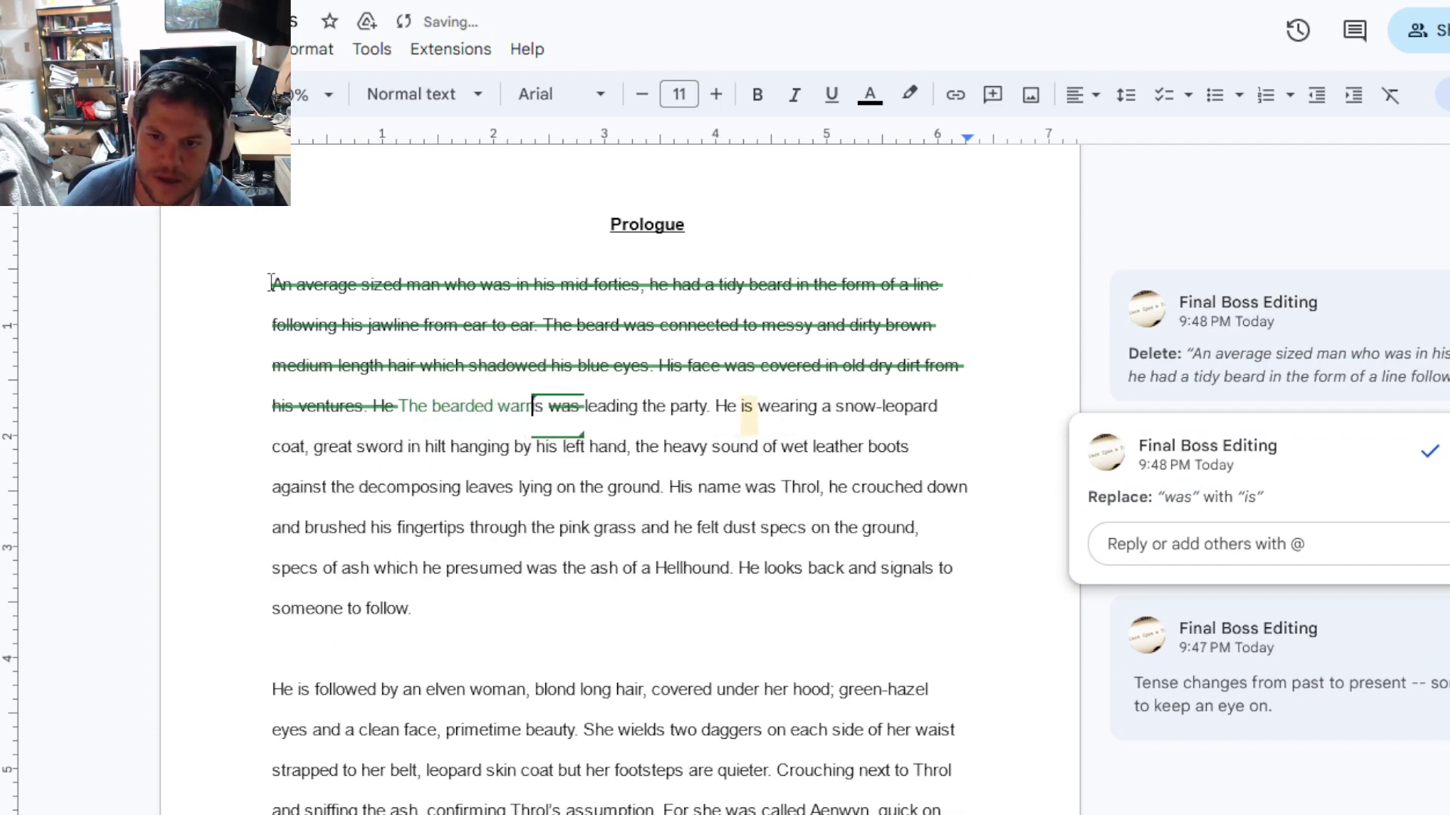
type("ior leads")
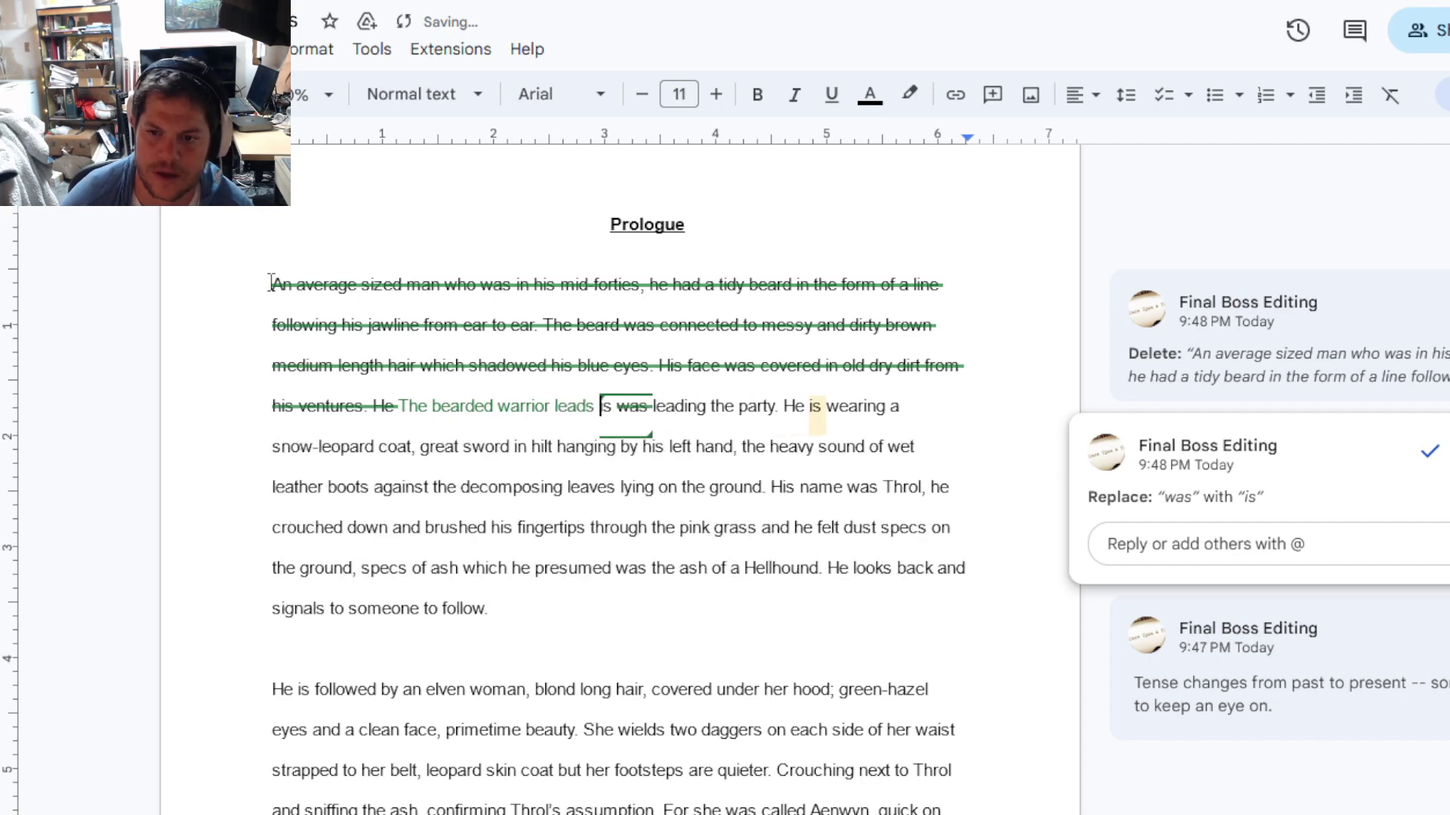
Step: Delete the leftover "is" and "was leading" before "the party" in the reworded sentence
key("Delete")
key("Delete")
key("Delete")
key("Delete")
key("Delete")
key("Delete")
key("Delete")
key("Delete")
key("Delete")
key("Delete")
key("Delete")
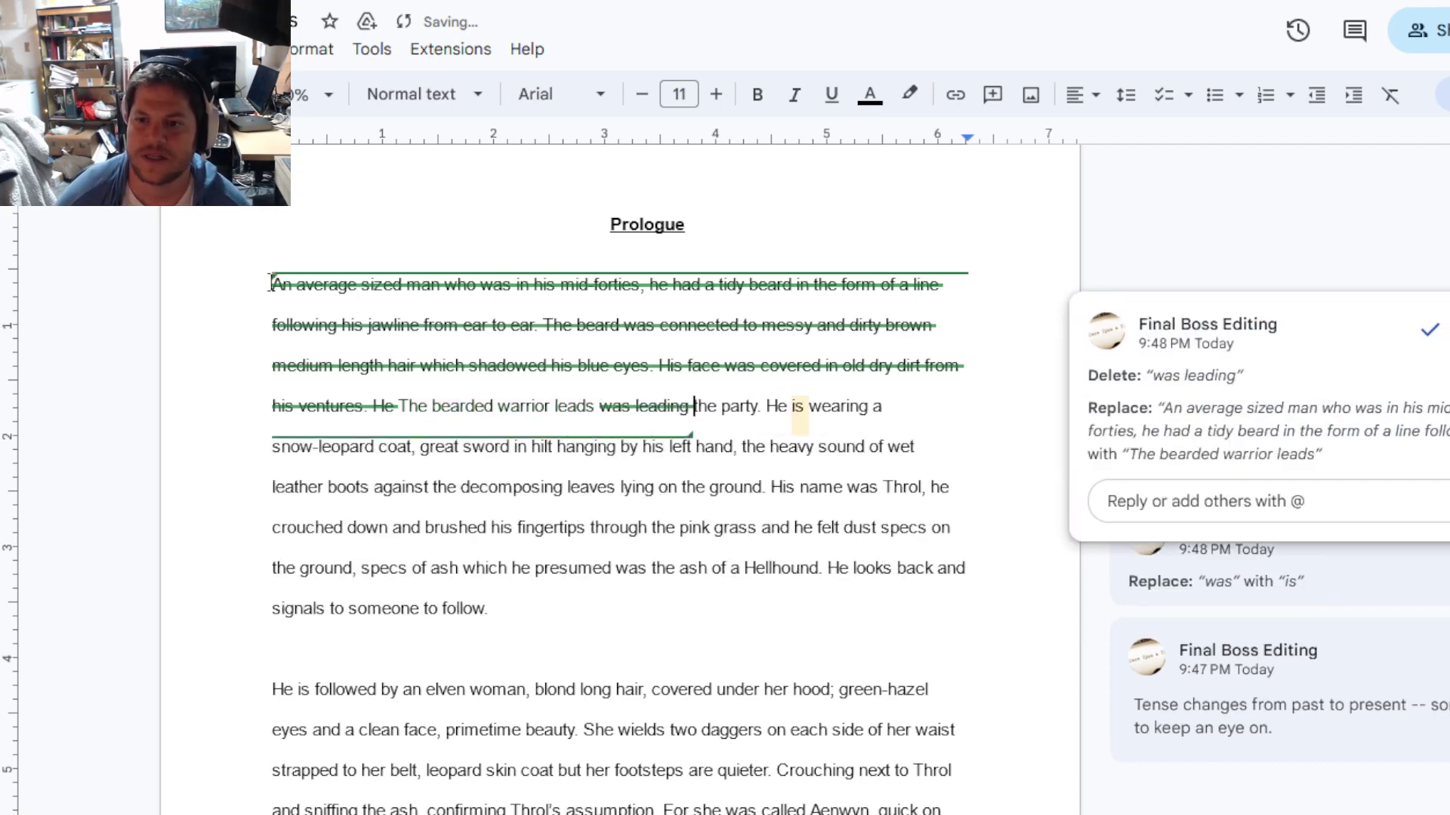
key("Down")
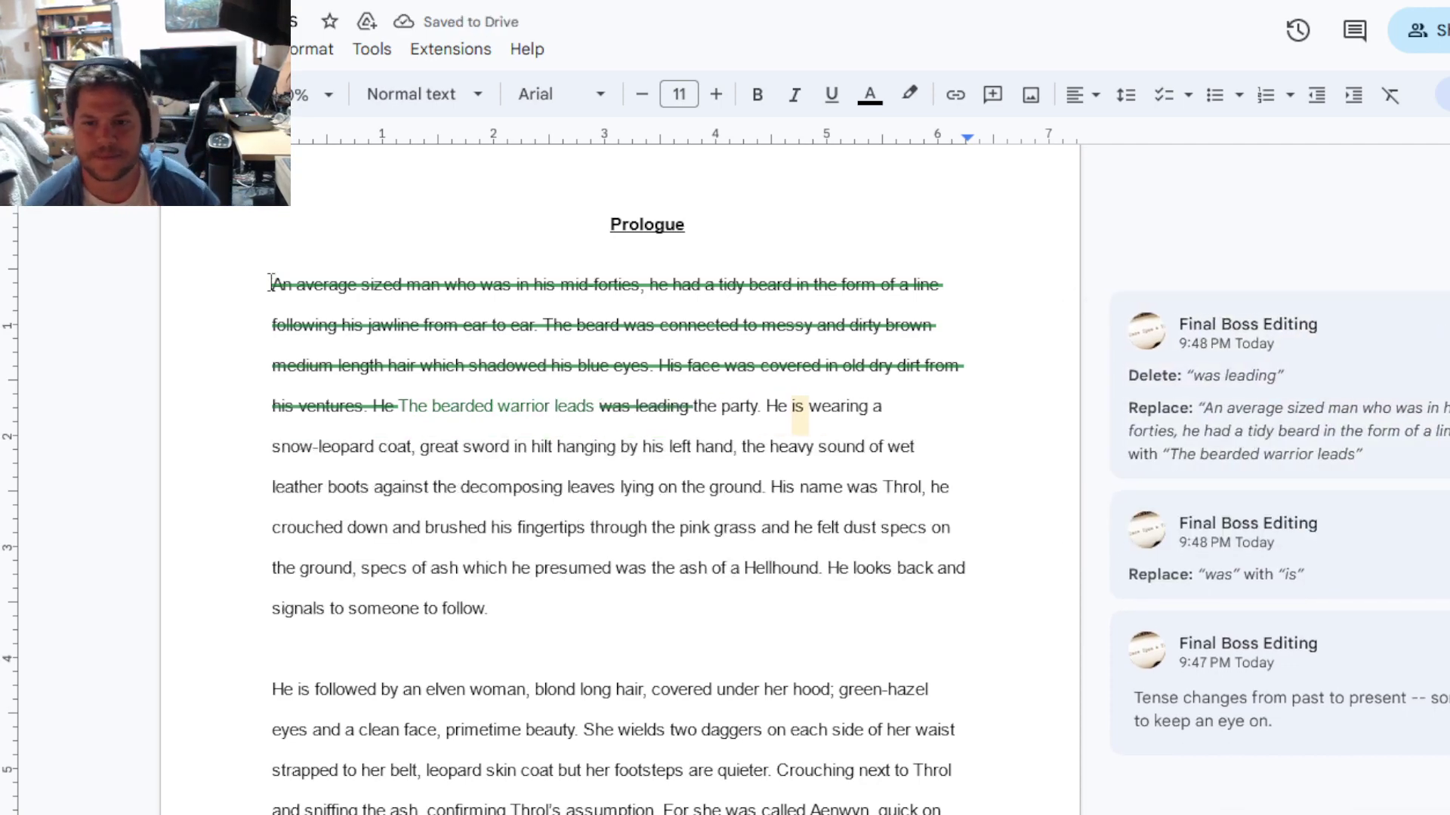
key("Up")
key("ctrl+Right")
key("ctrl+Right")
key("ctrl+Right")
key("ctrl+Right")
key("ctrl+Right")
key("ctrl+shift+Left")
key("ctrl+shift+Left")
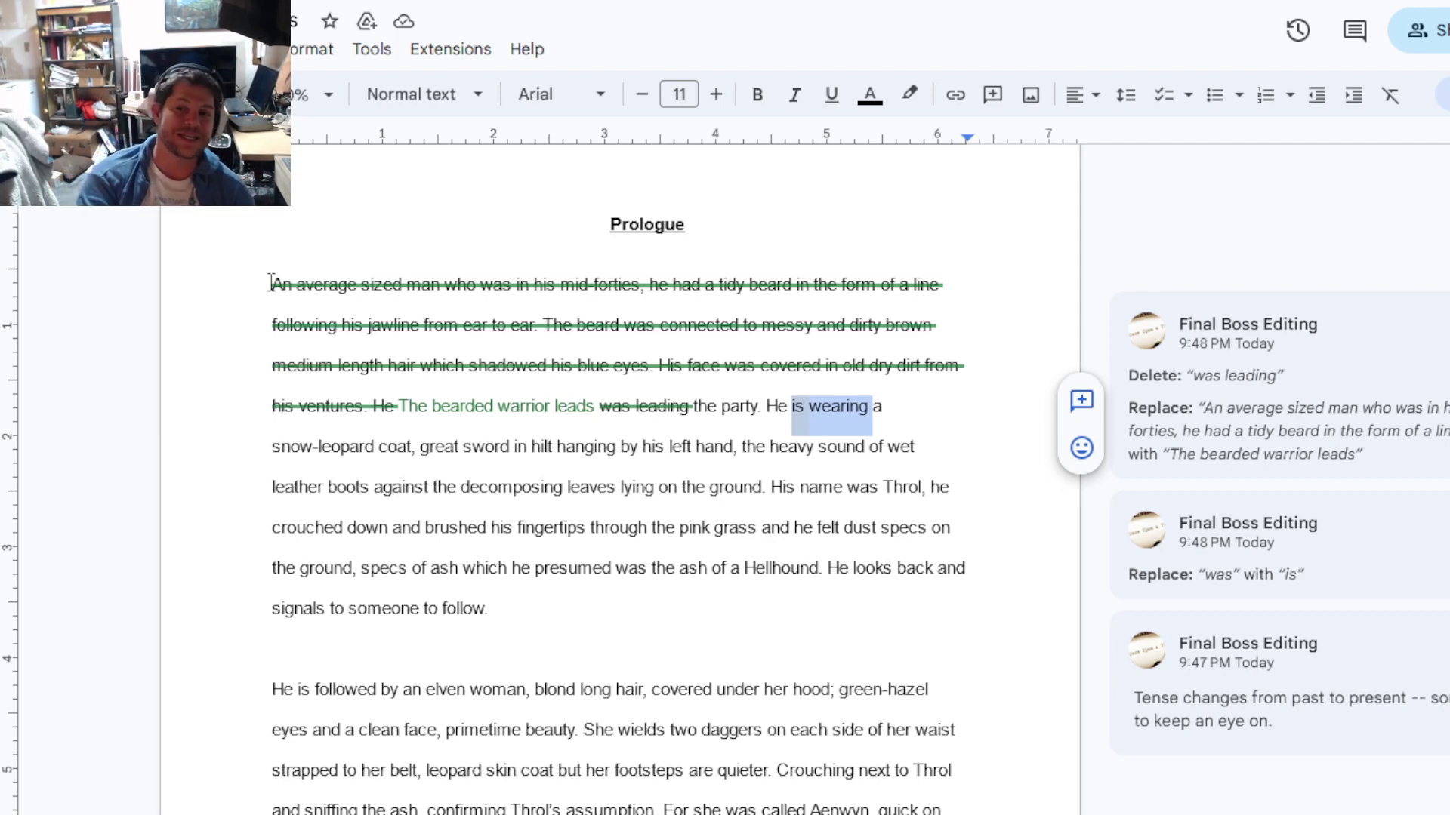
Step: Start a comment on "He is wearing a snow-leopard coat" reading "Consider rearranging sentences to avoid too much reliance on transitive "is" verbs / etc."
left_click(799, 408)
left_click_drag(767, 408, 757, 451)
key("ctrl+shift+Left")
key("ctrl+shift+Left")
key("ctrl+shift+Left")
key("ctrl+shift+Left")
key("ctrl+shift+Left")
key("ctrl+shift+Left")
key("ctrl+shift+Left")
key("ctrl+shift+Left")
key("ctrl+shift+Left")
key("ctrl+shift+Left")
key("ctrl+shift+Left")
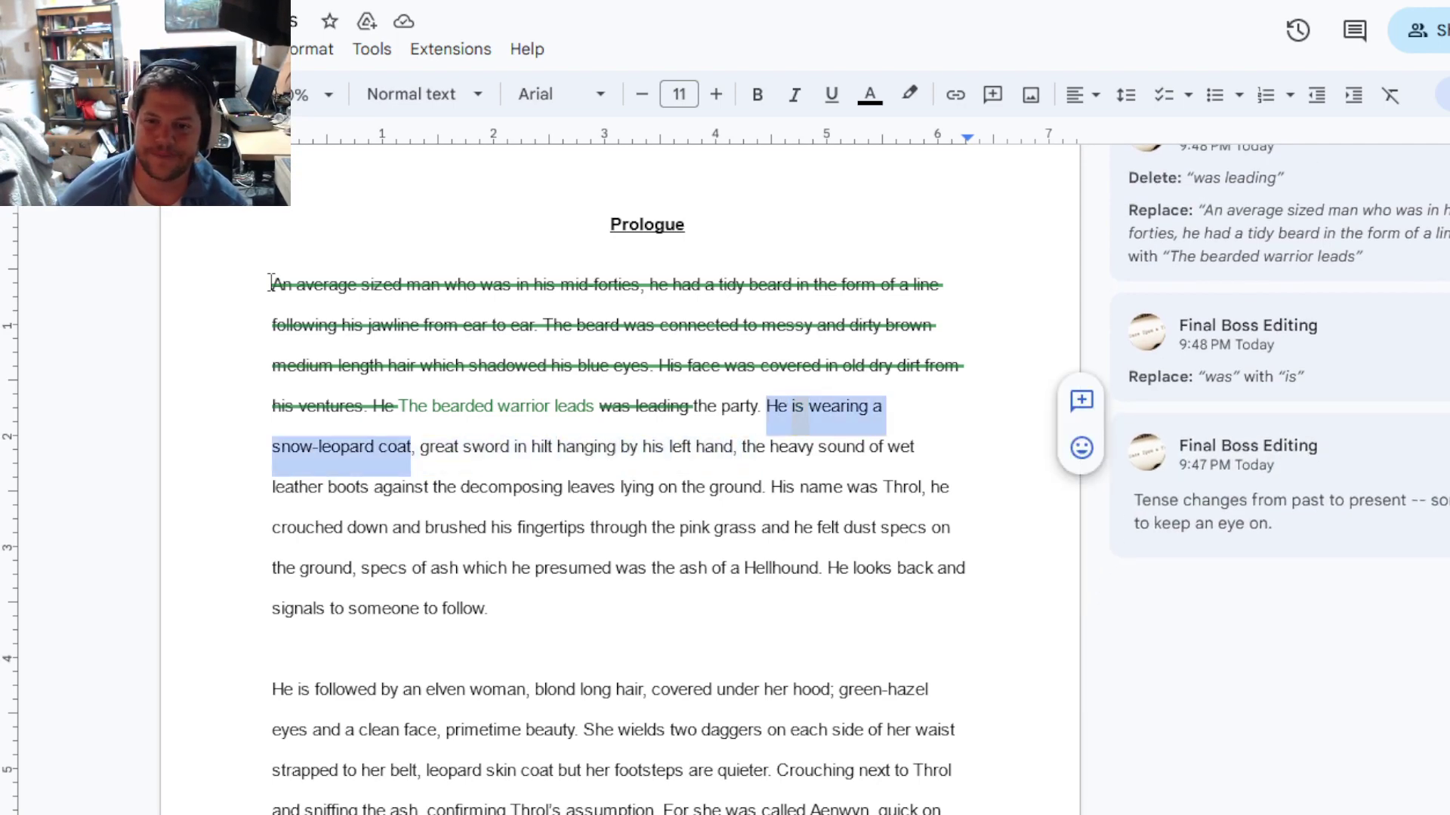
key("ctrl+alt+m")
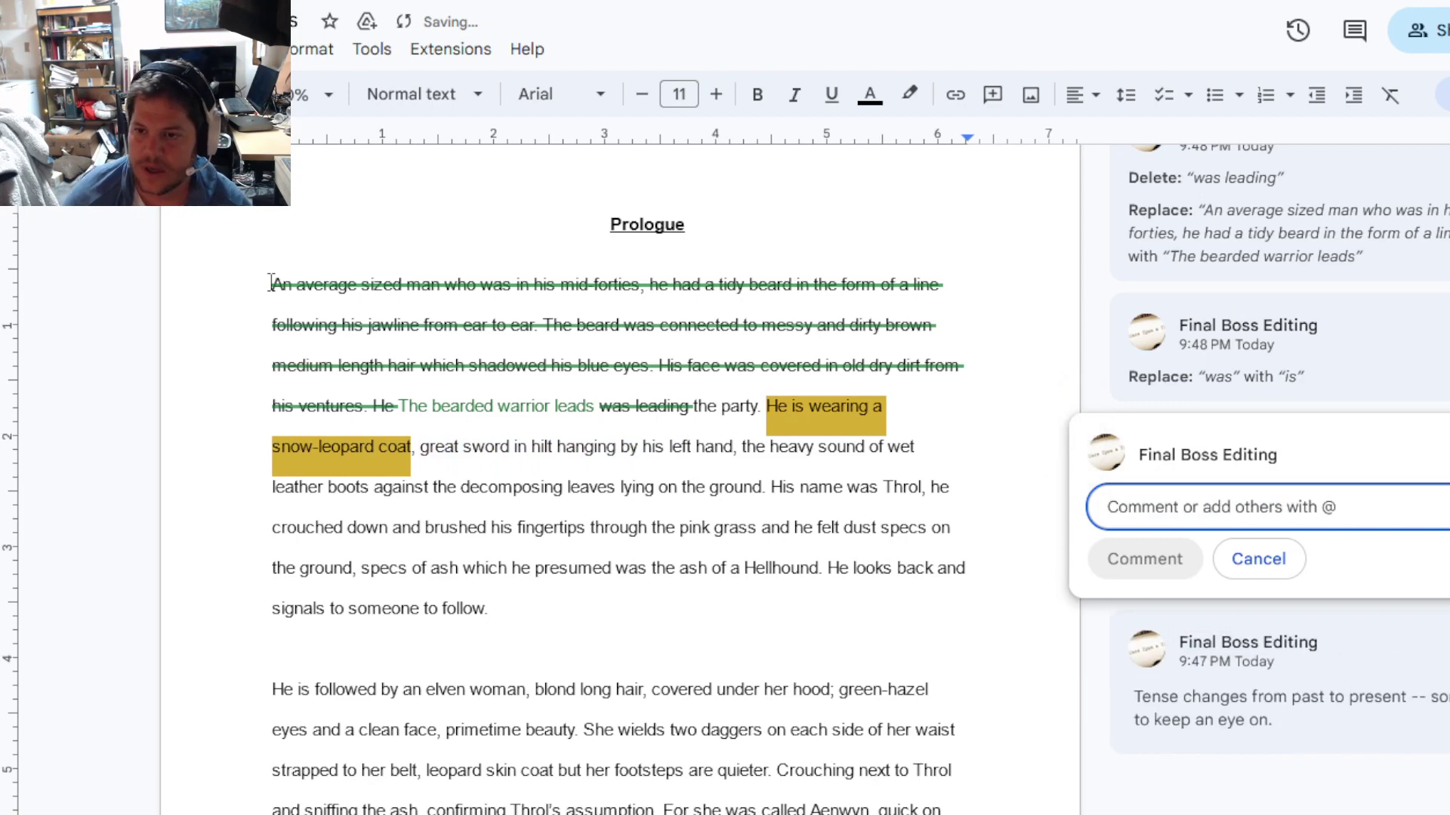
type("Consider rea")
key("BackSpace")
key("BackSpace")
type("rearranging")
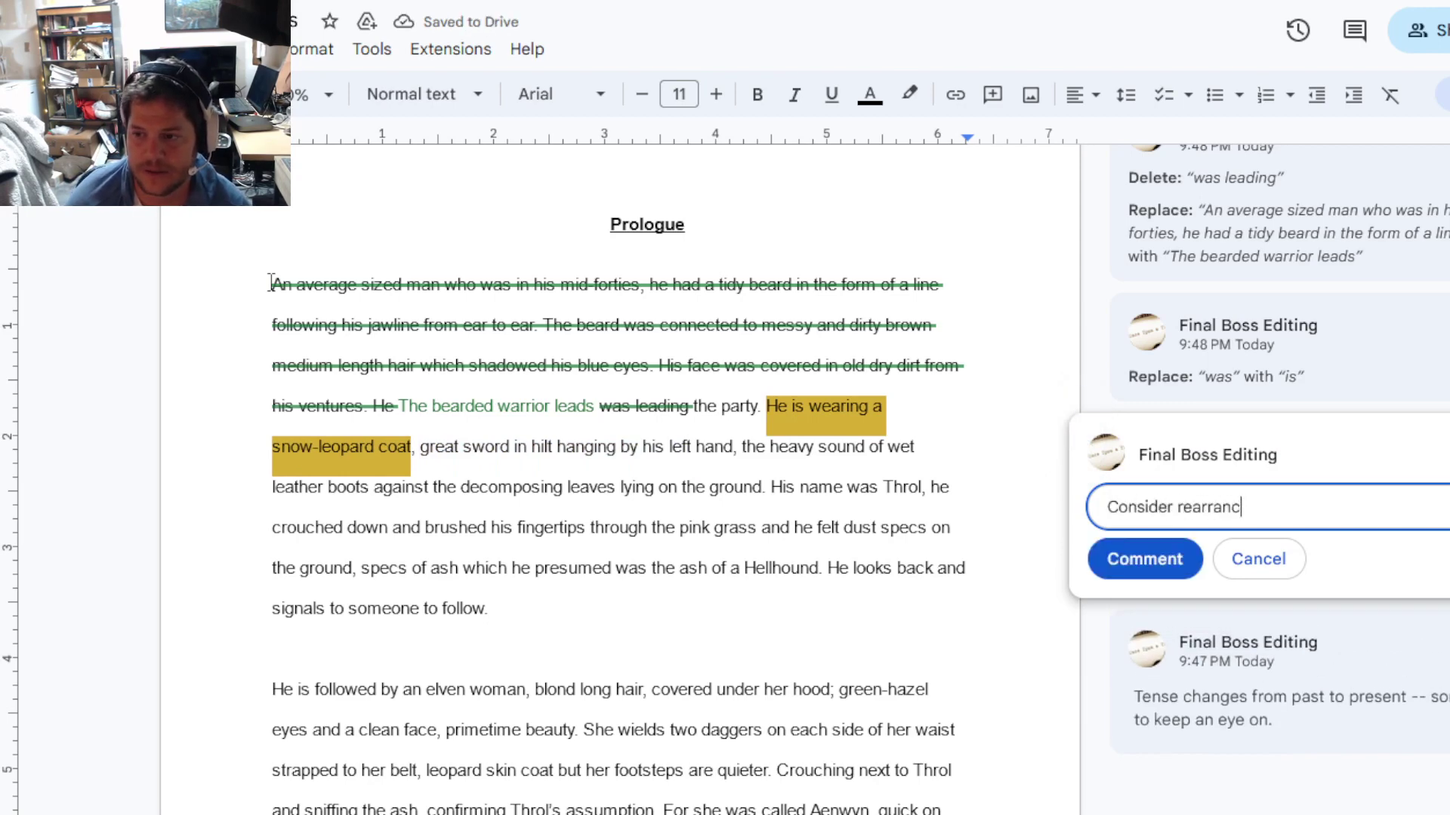
type(" sentences to avoid too m")
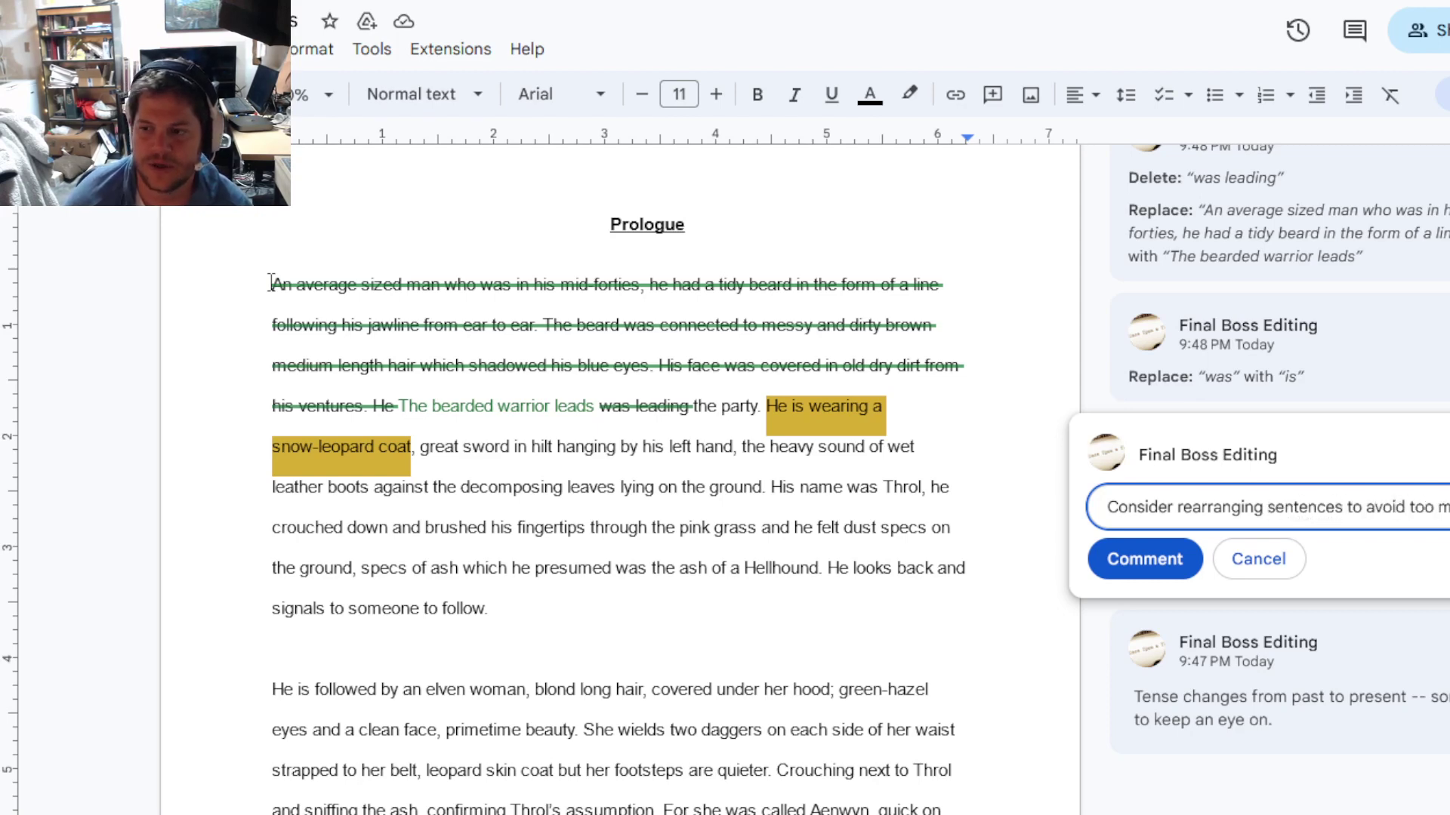
type("uch reliance on tran")
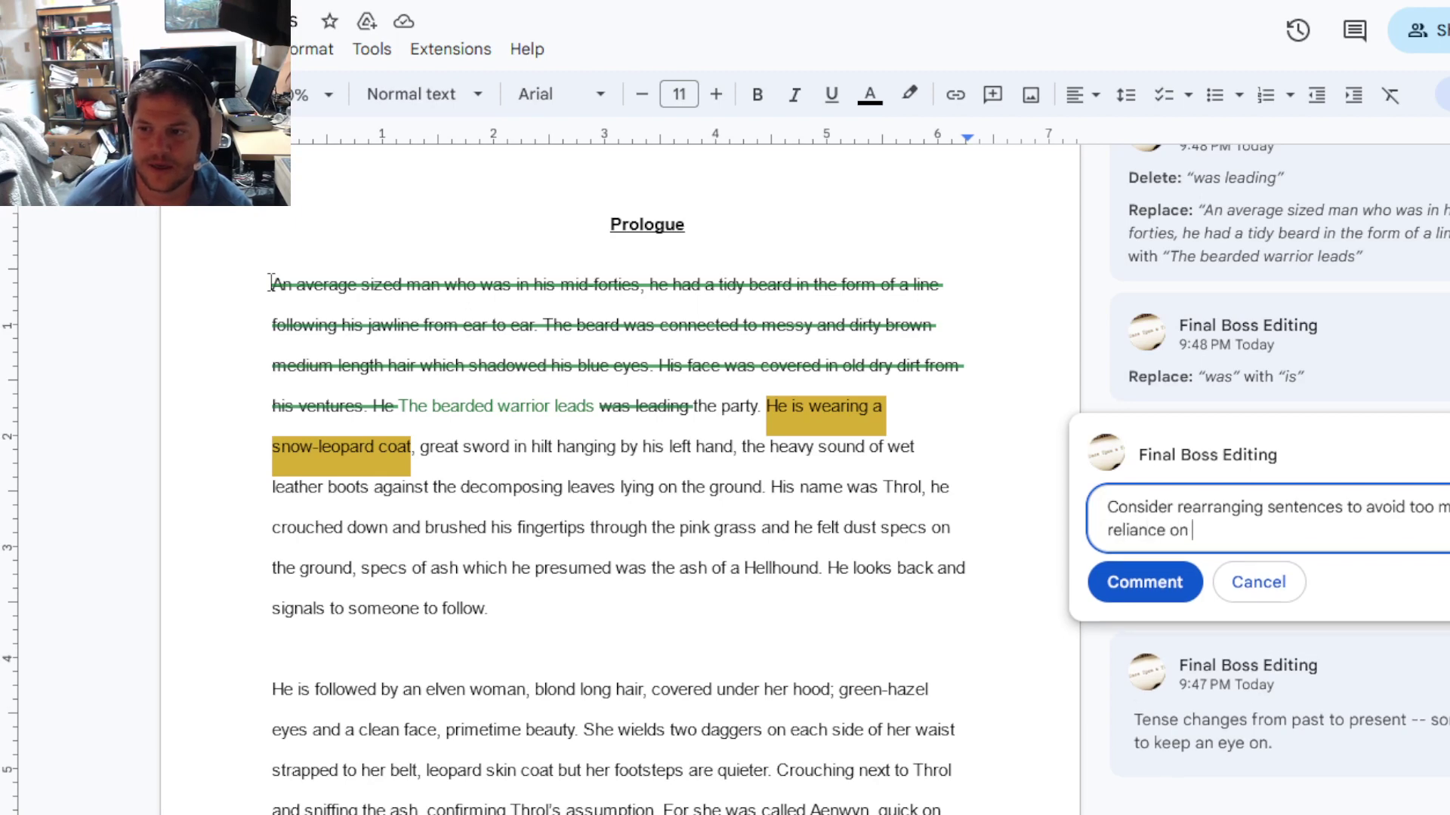
type("sitive")
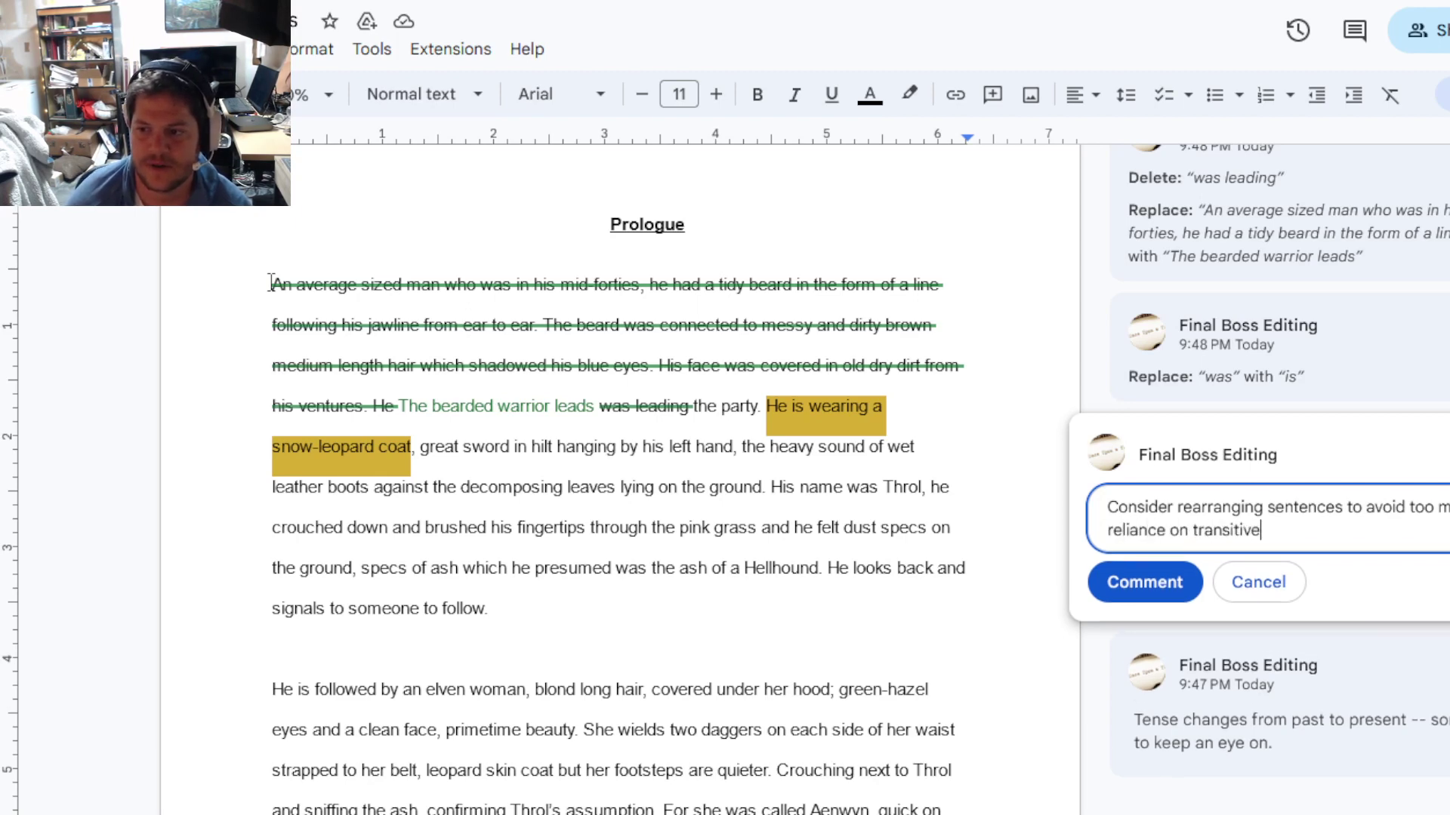
type(" \"")
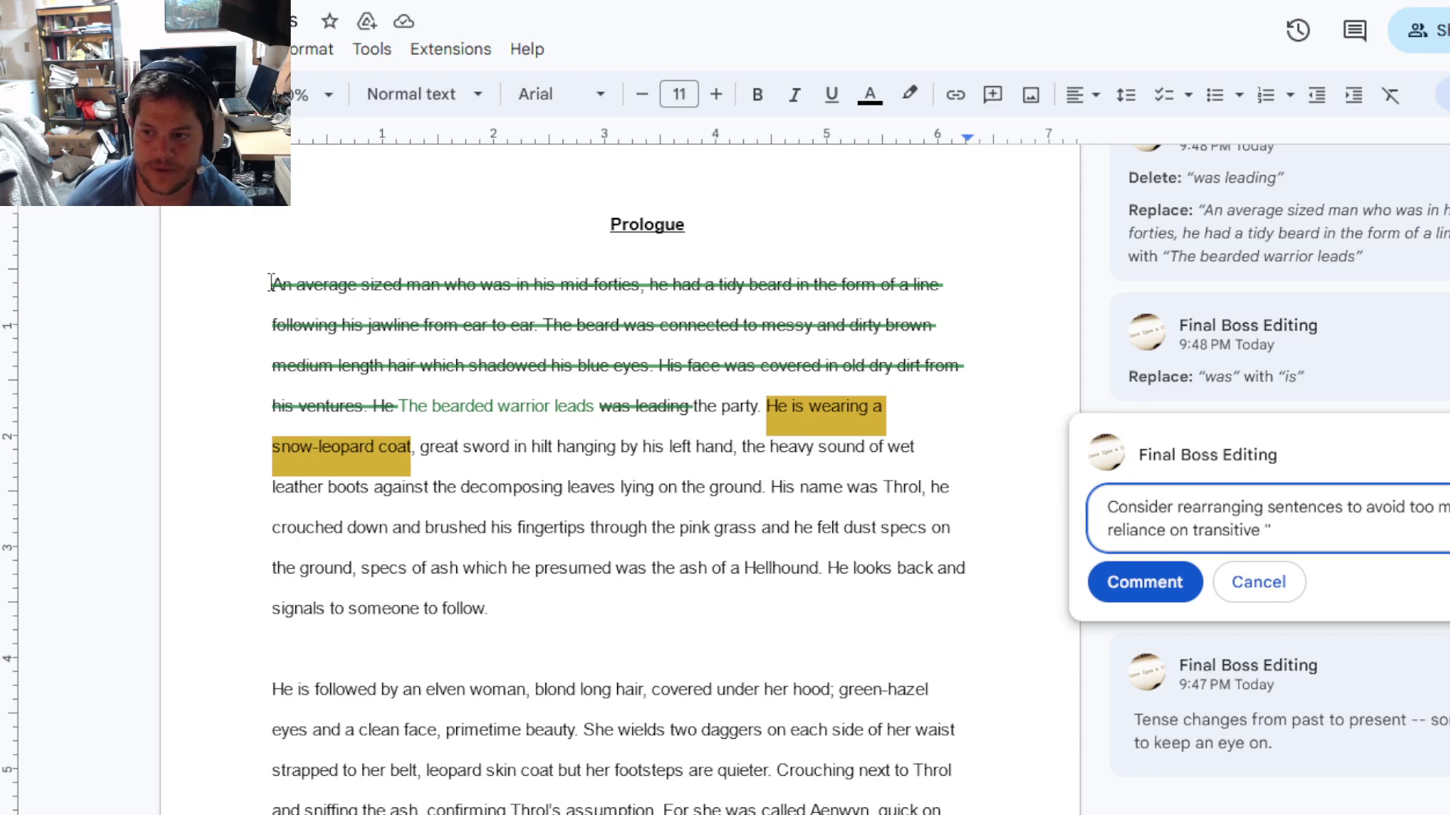
type("is\" verbs / etc.")
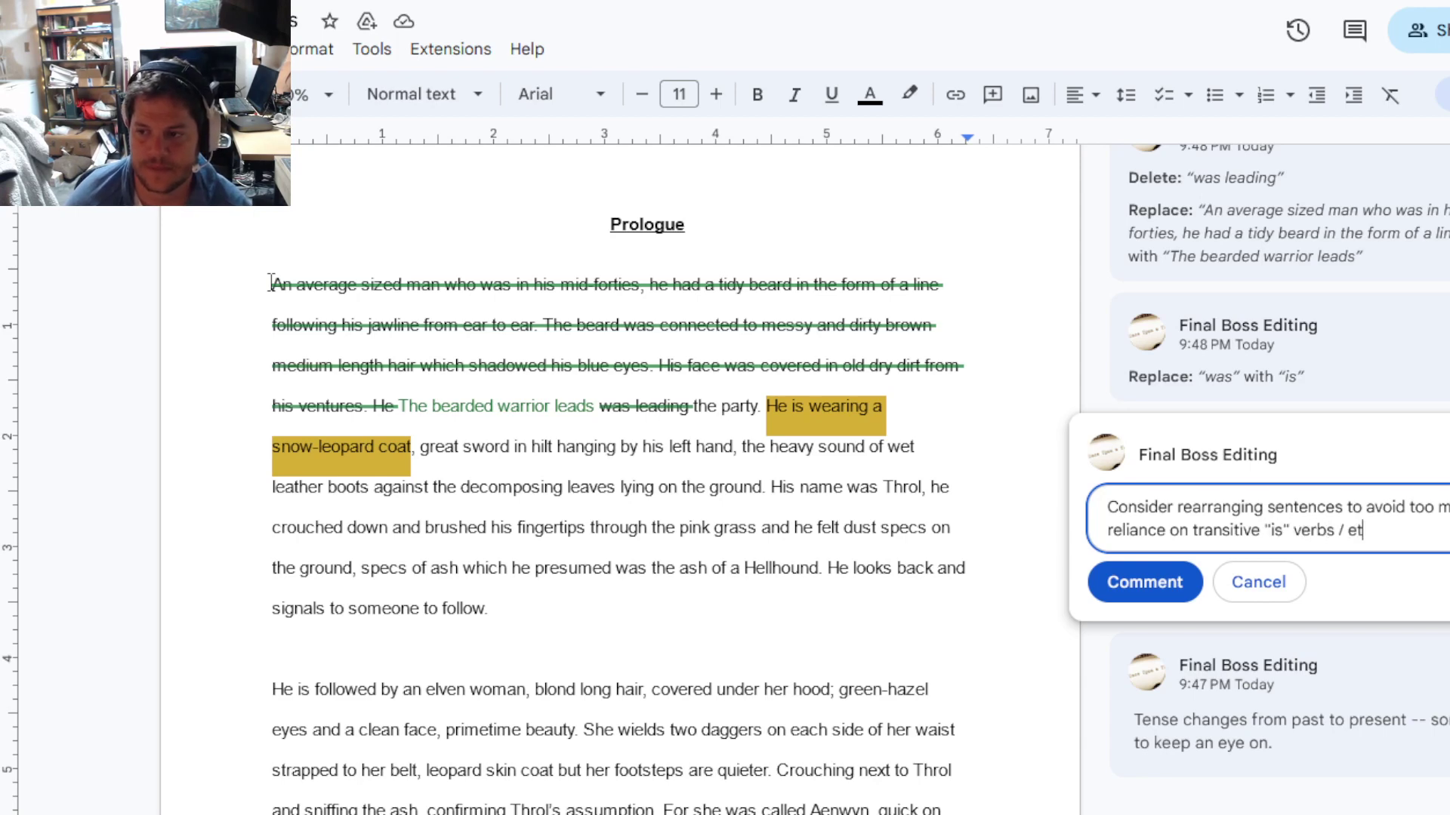
key("Return")
key("Return")
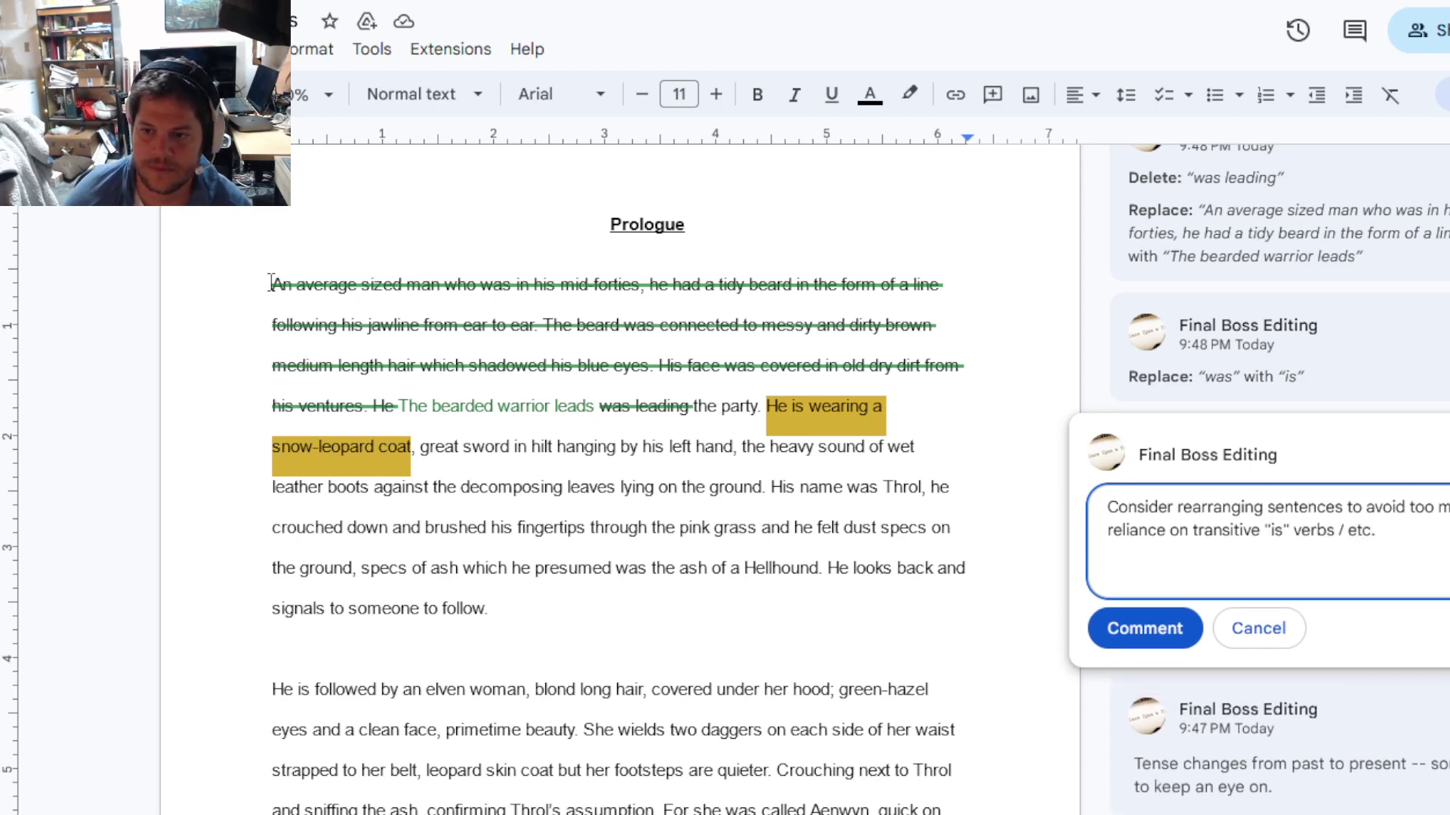
type("Consider:")
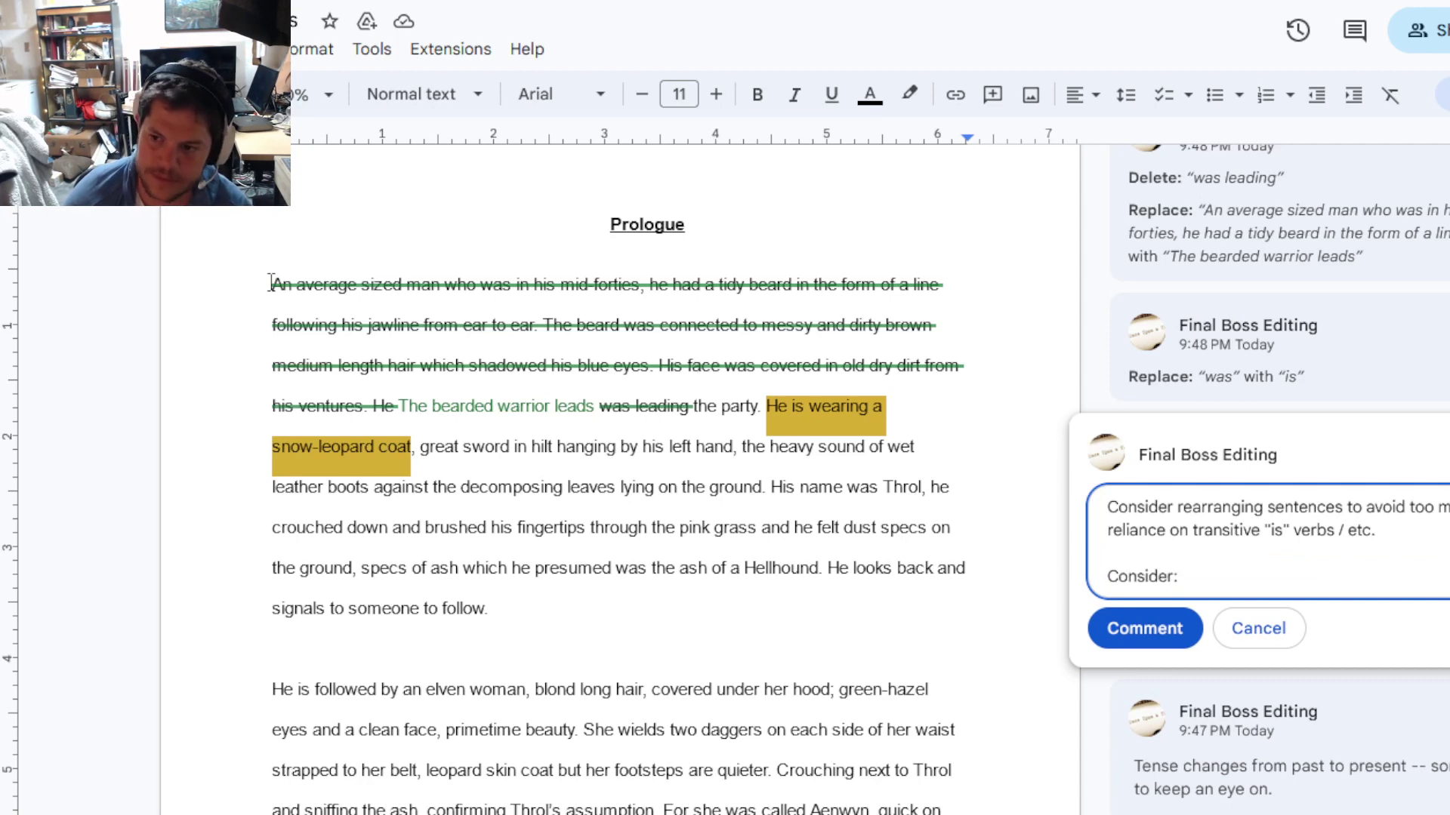
key("ctrl+BackSpace")
key("ctrl+BackSpace")
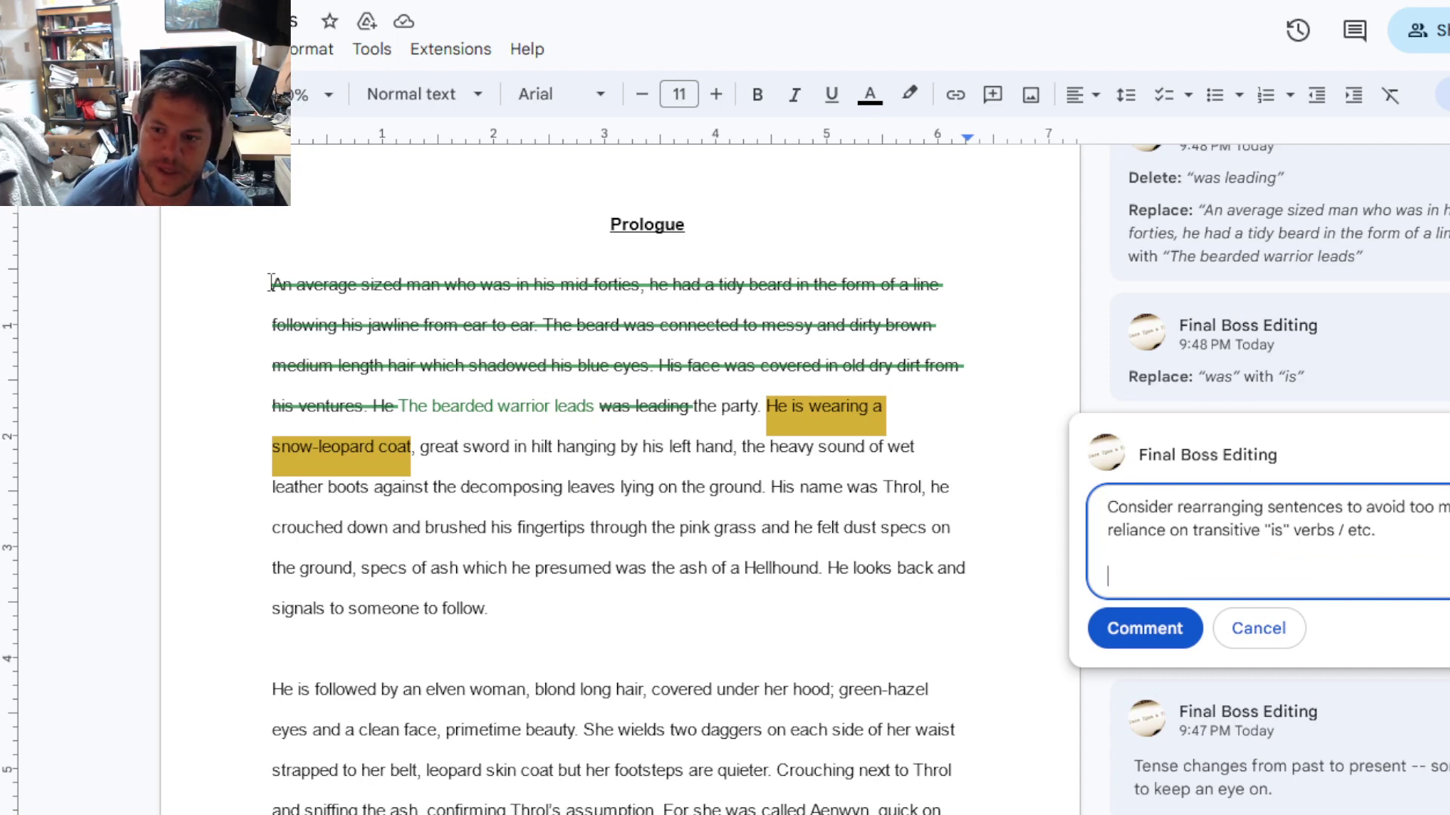
Step: Begin an example sentence in a new paragraph of the comment with "A snow-leopard coat"
type("A snow-l")
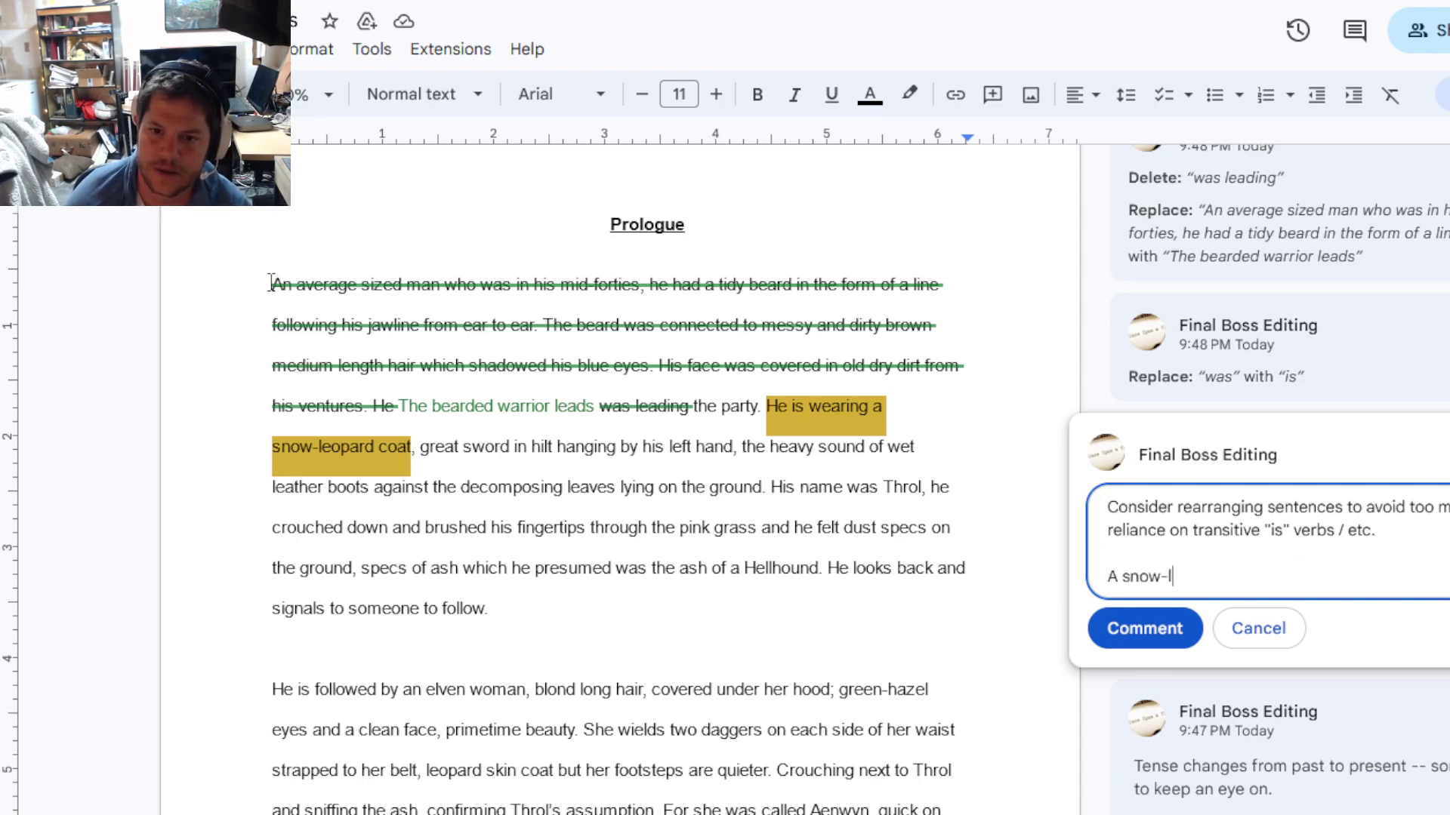
type("eopard coat")
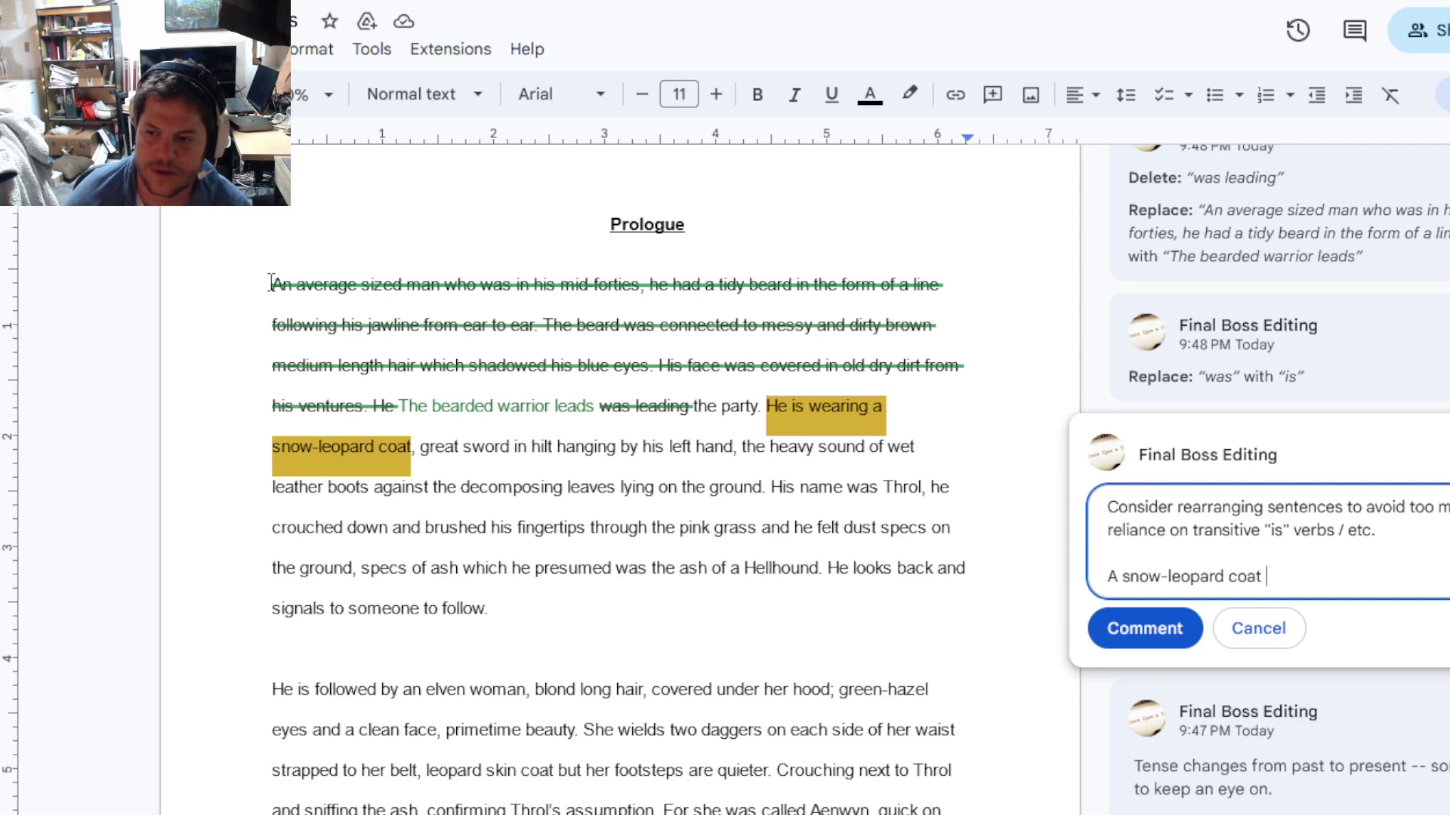
type("froze around")
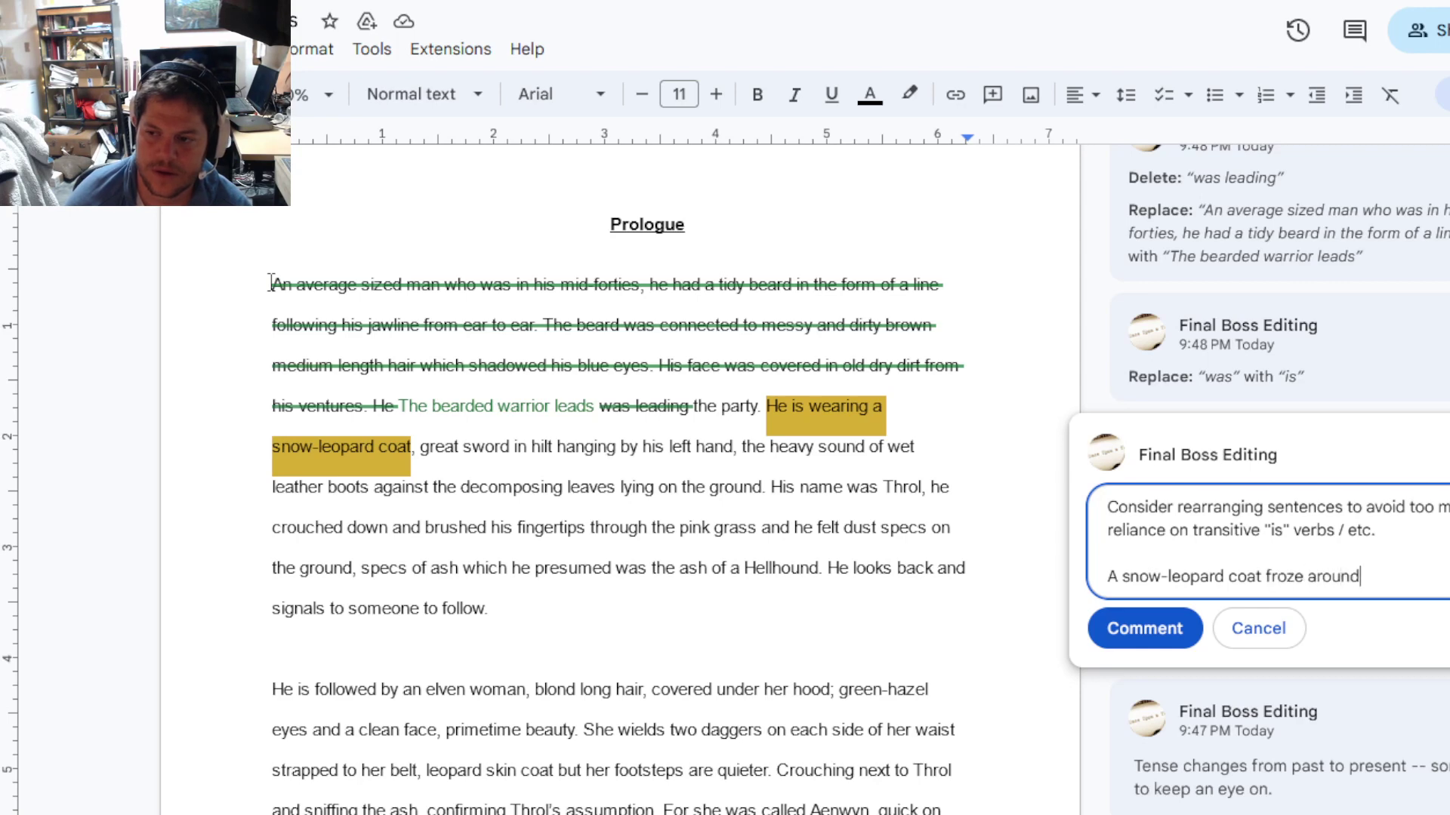
type(" his shoulders")
key("ctrl+BackSpace")
key("ctrl+BackSpace")
key("ctrl+BackSpace")
key("ctrl+BackSpace")
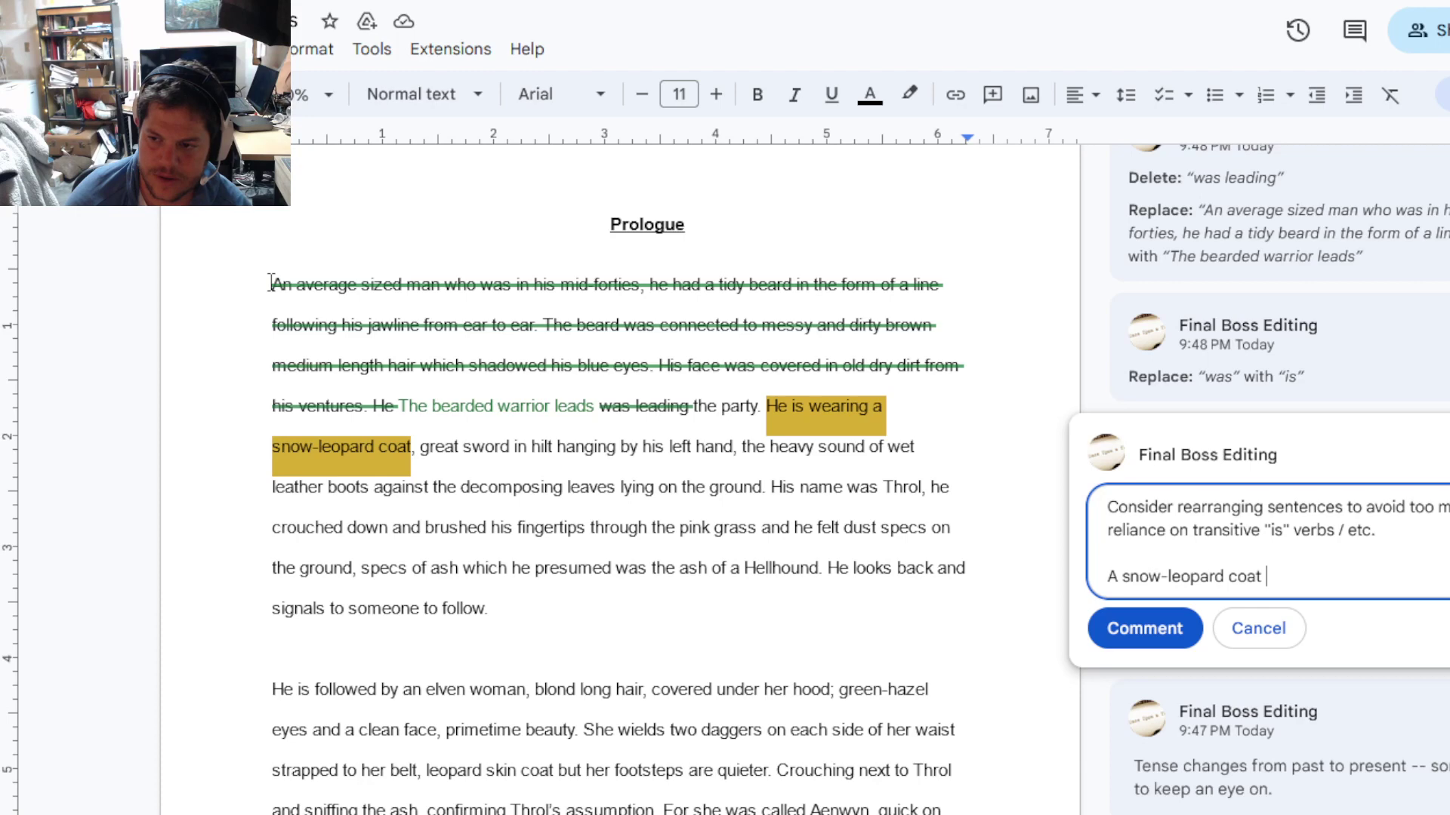
Step: Complete the comment's example sentence with "with frost in its fur cloaks his shoulders." and post the comment
type("with frost i")
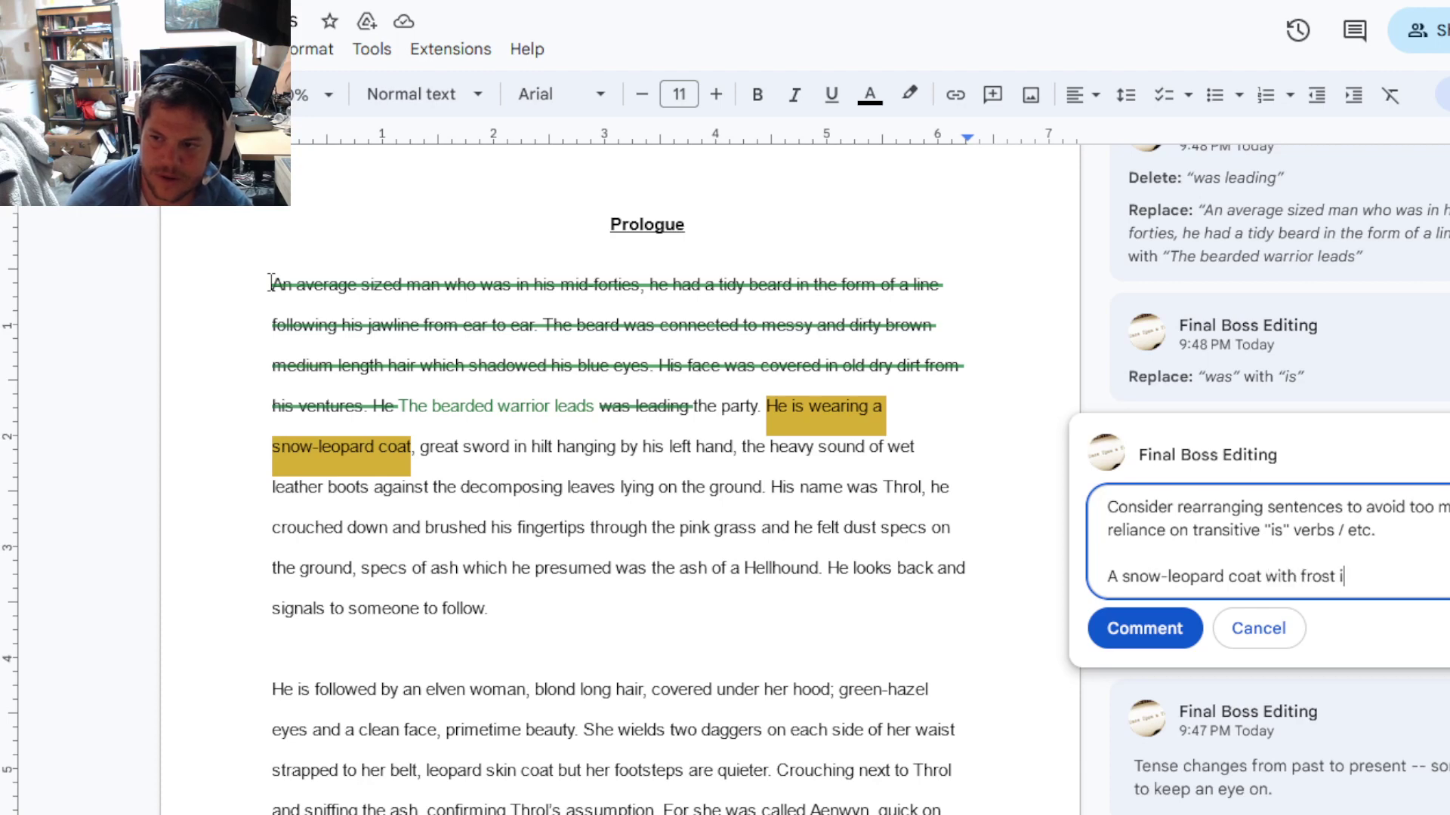
type("n its fur")
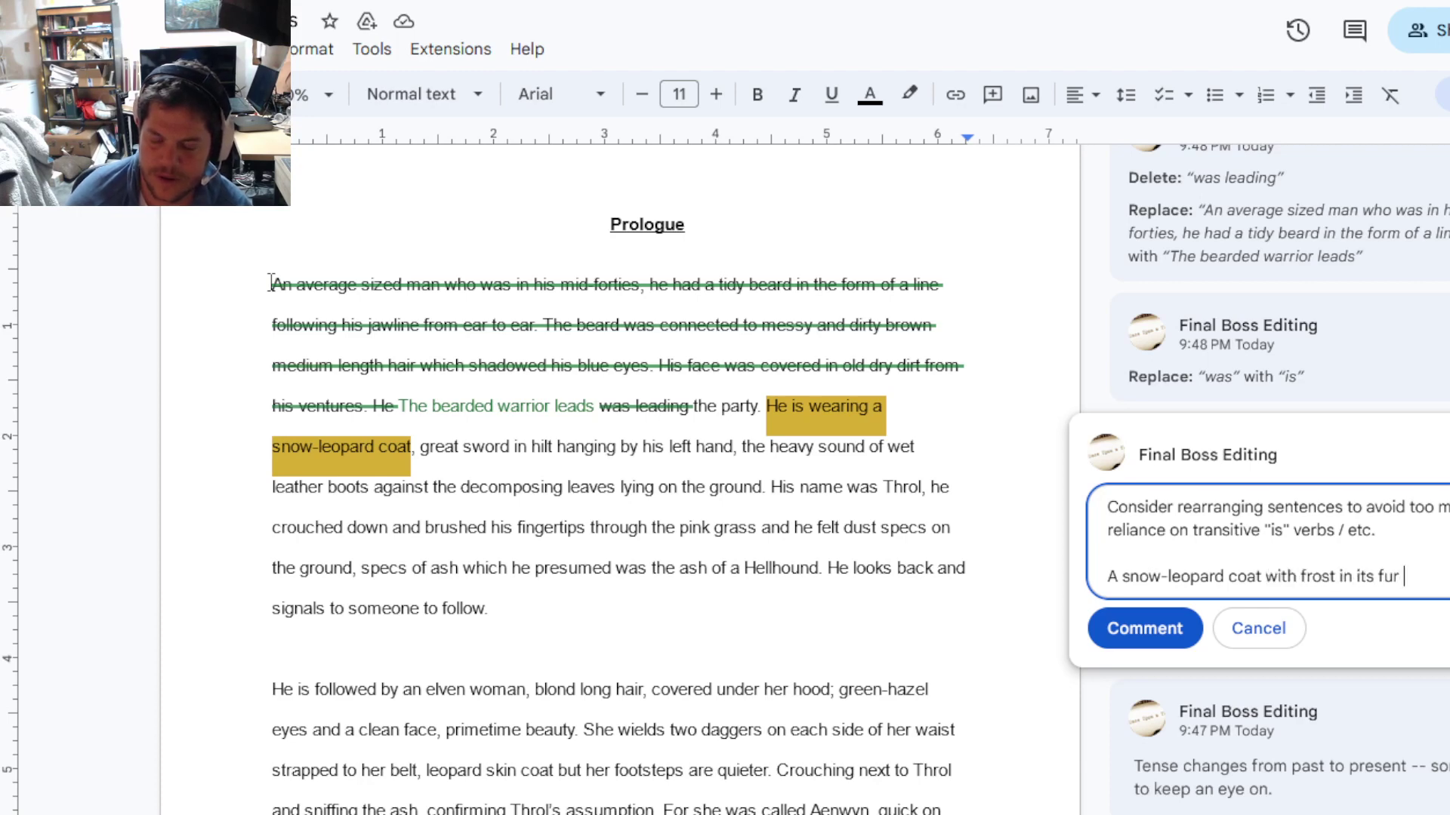
type(" cloake")
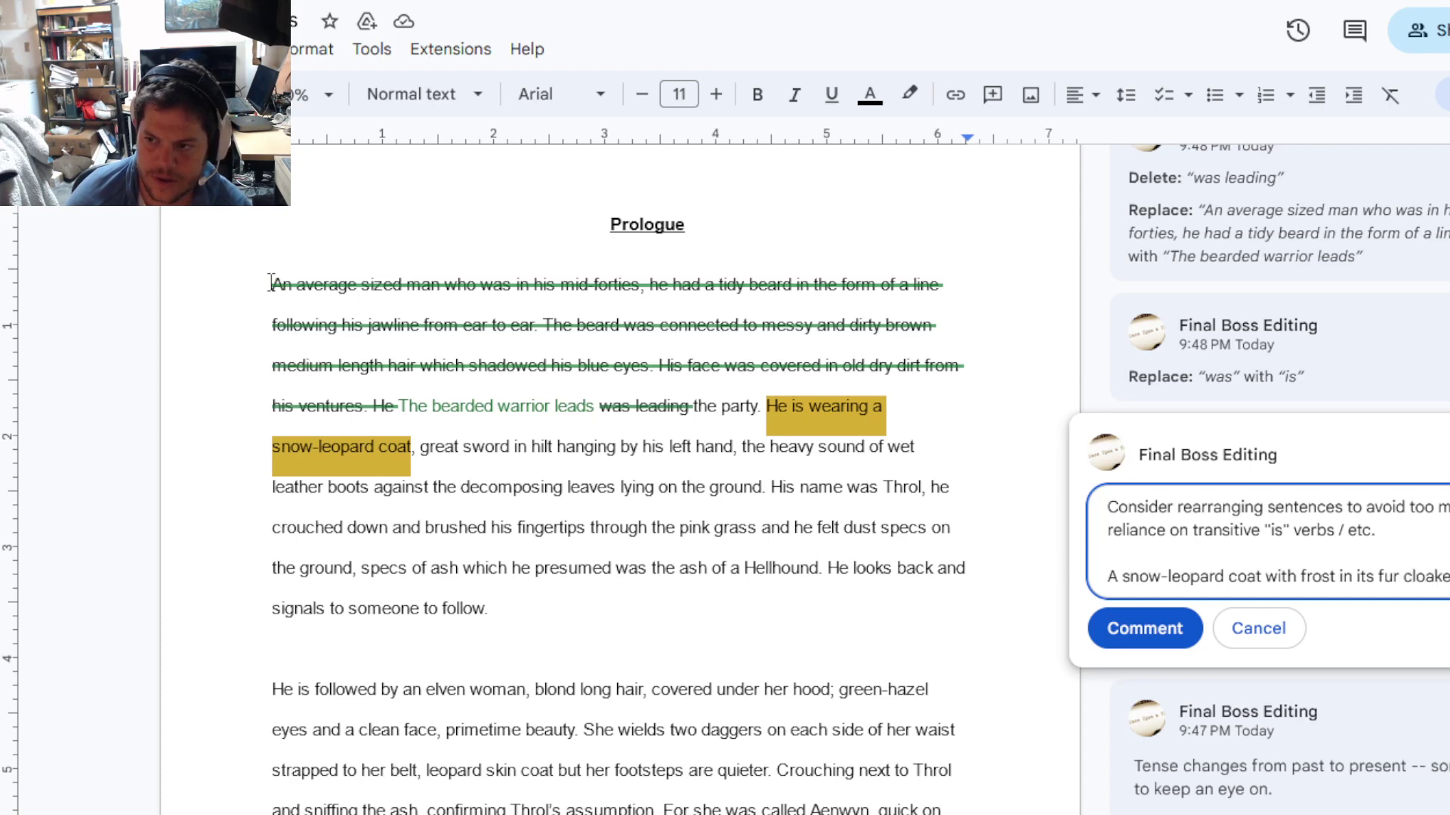
key("BackSpace")
type("s")
type(" his shoulders.")
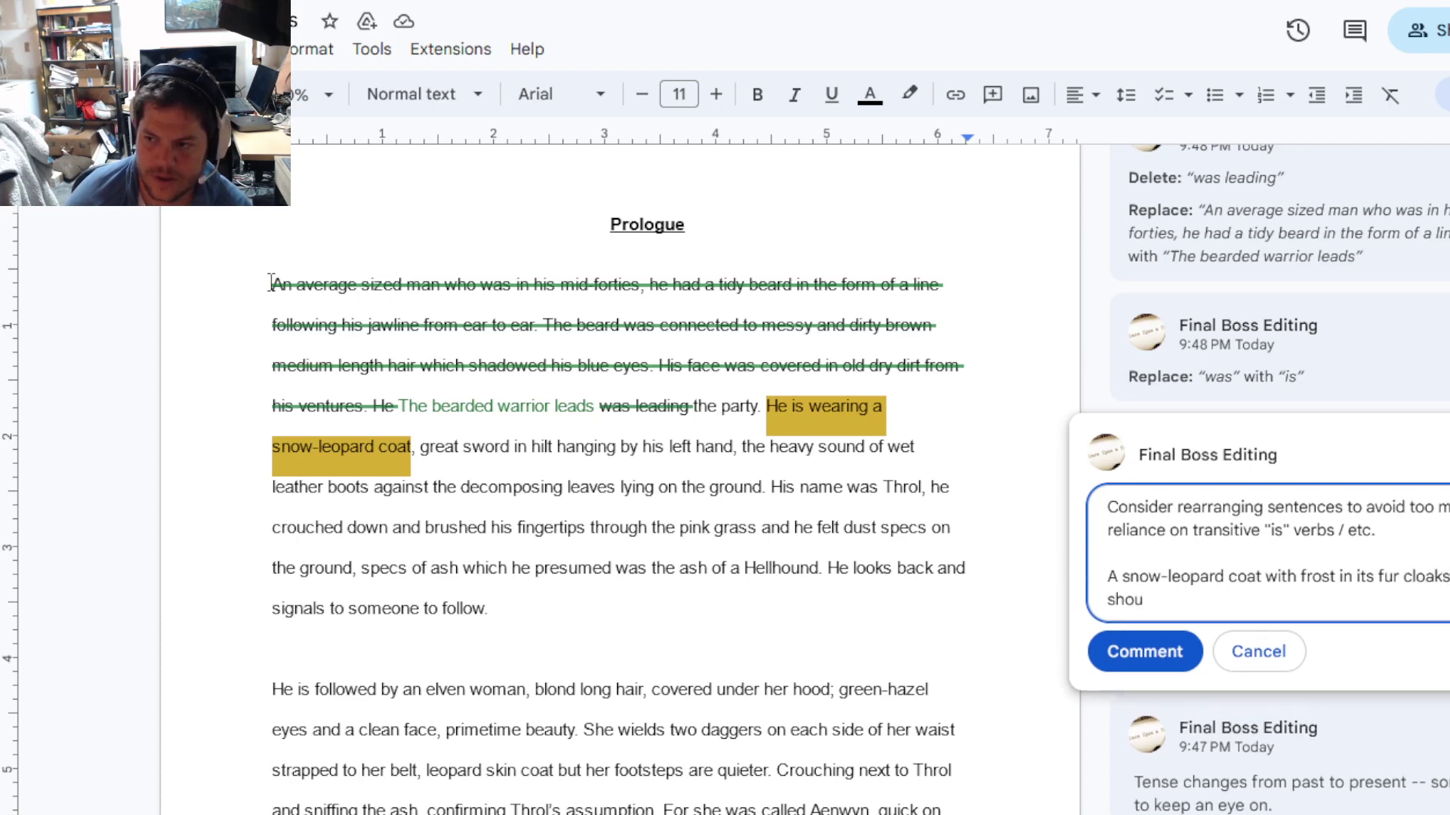
key("ctrl+Return")
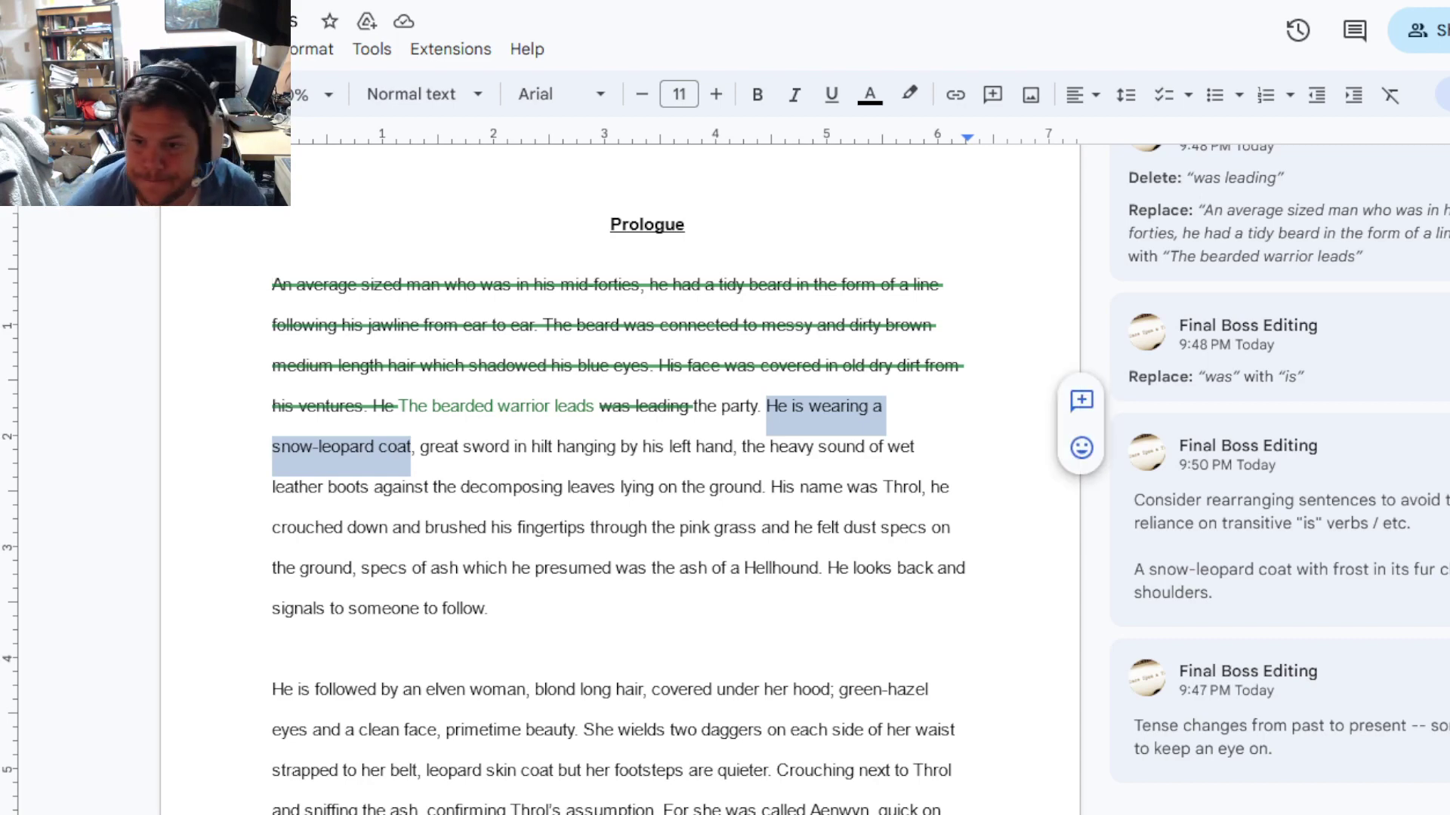
Step: Start a comment on "someone to follow" reading "This feels like a POV break since we sense we're in this character's point of view,"
scroll(451, 175, "down", 4)
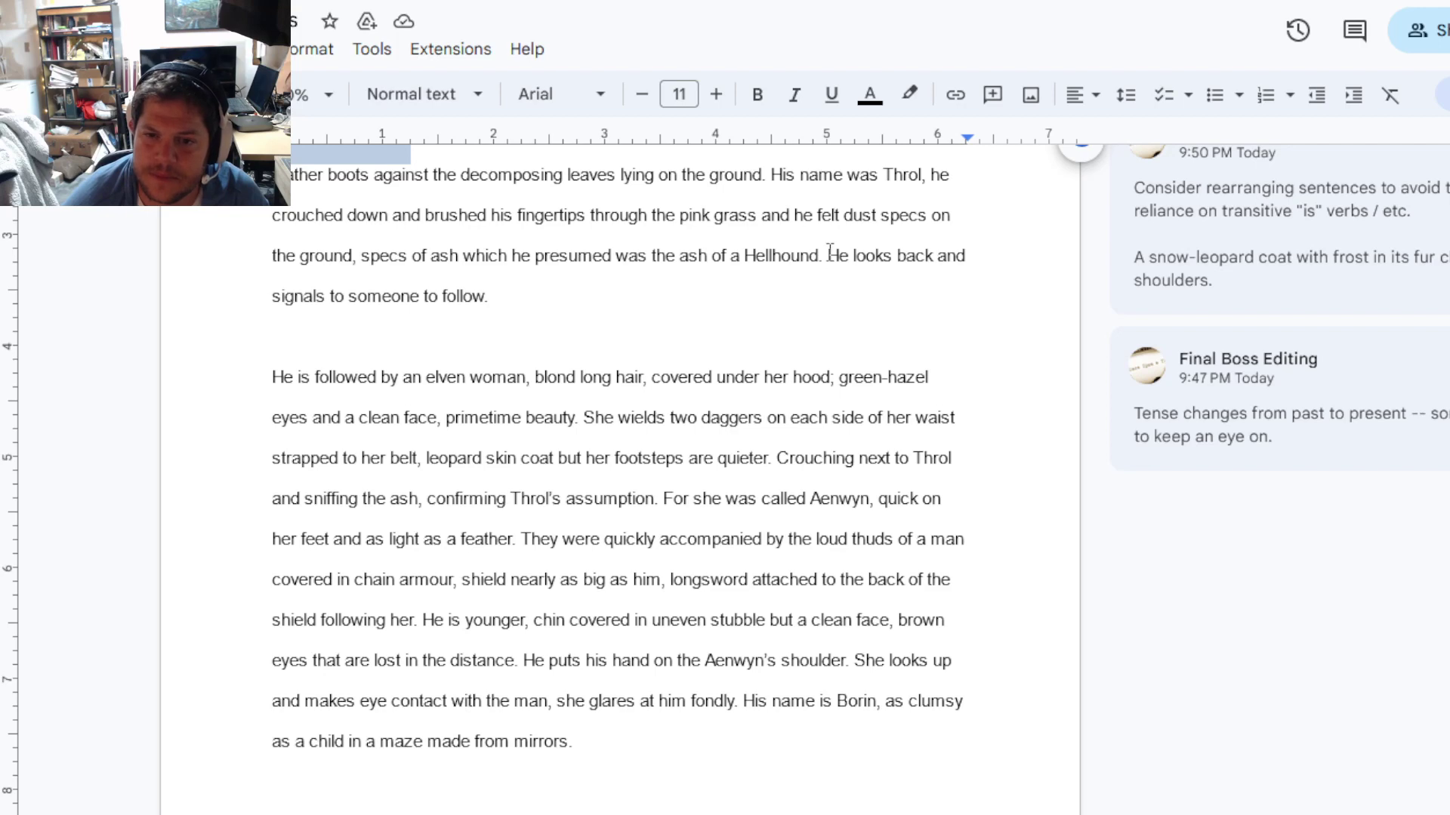
left_click_drag(346, 297, 482, 295)
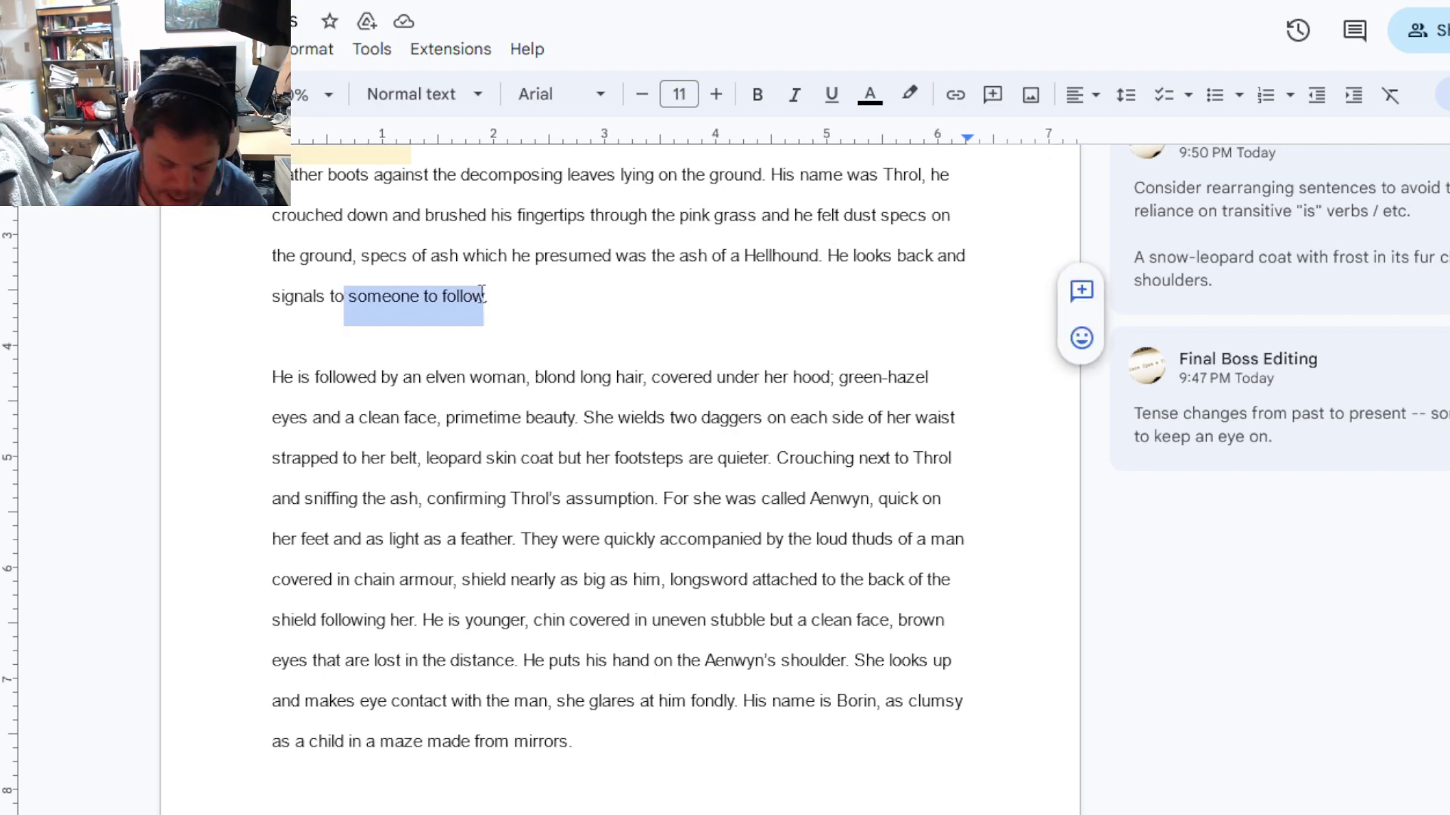
key("ctrl+alt+m")
type("This f")
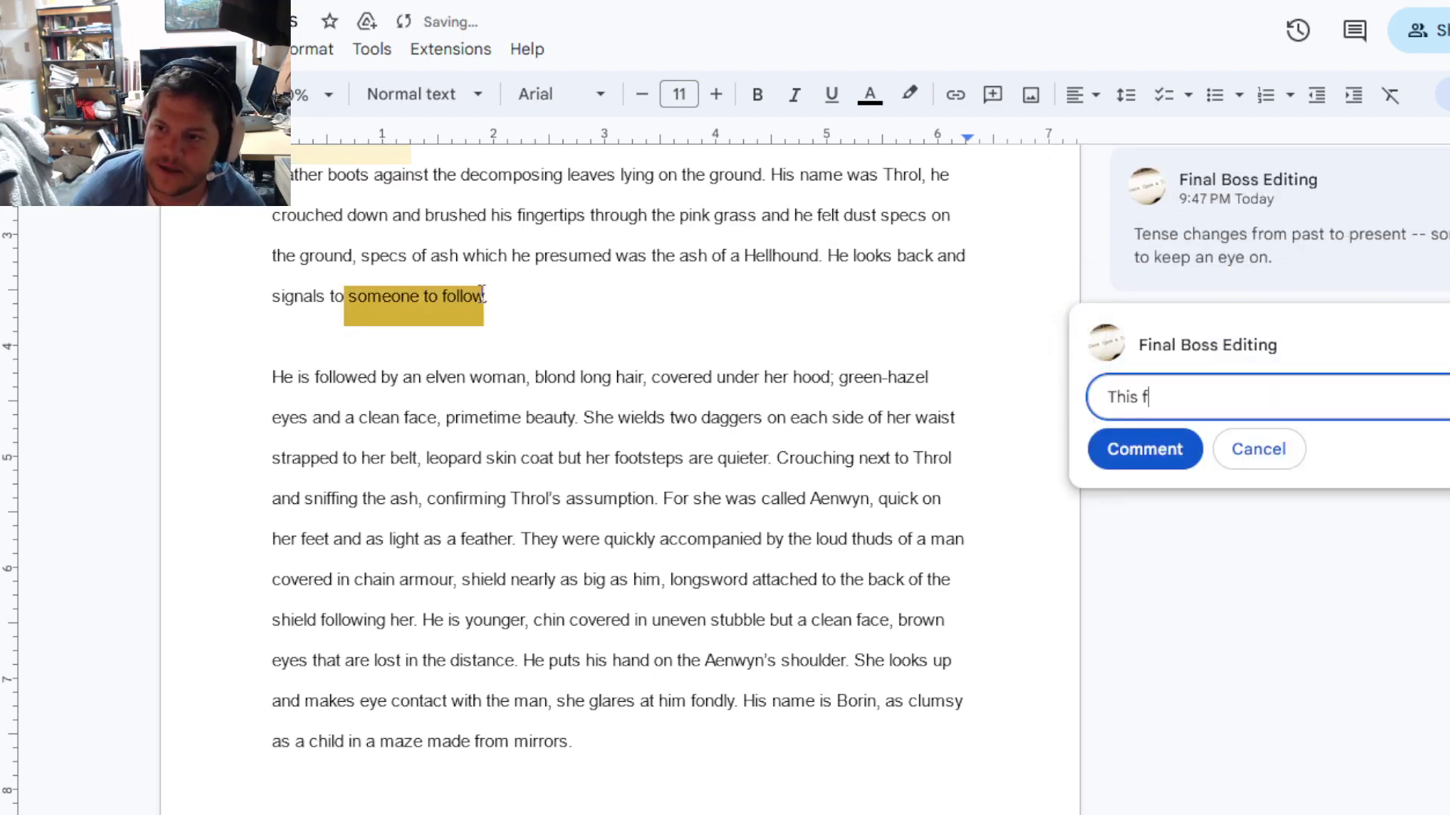
type("eels like a POV b")
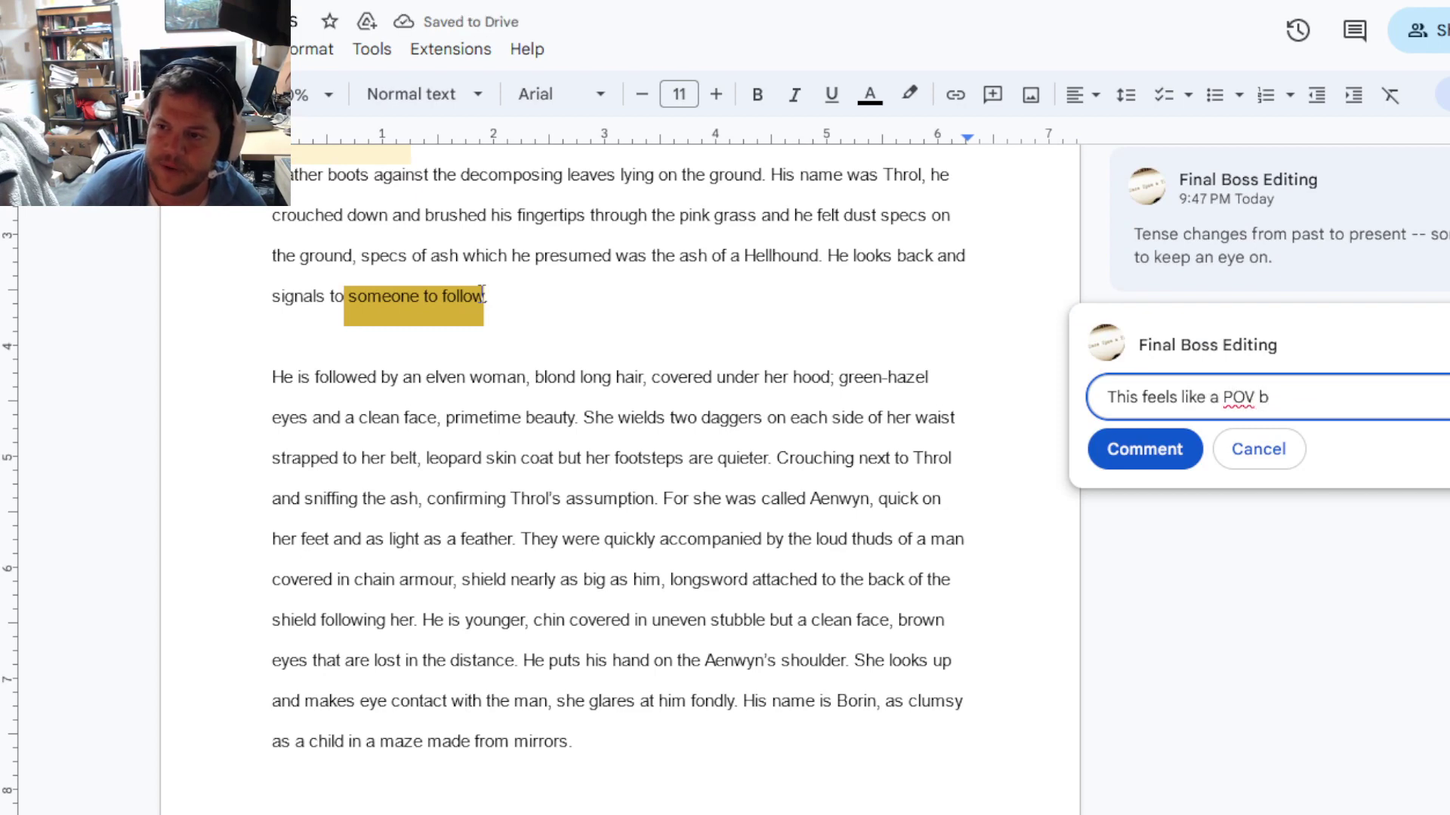
type("reak since it")
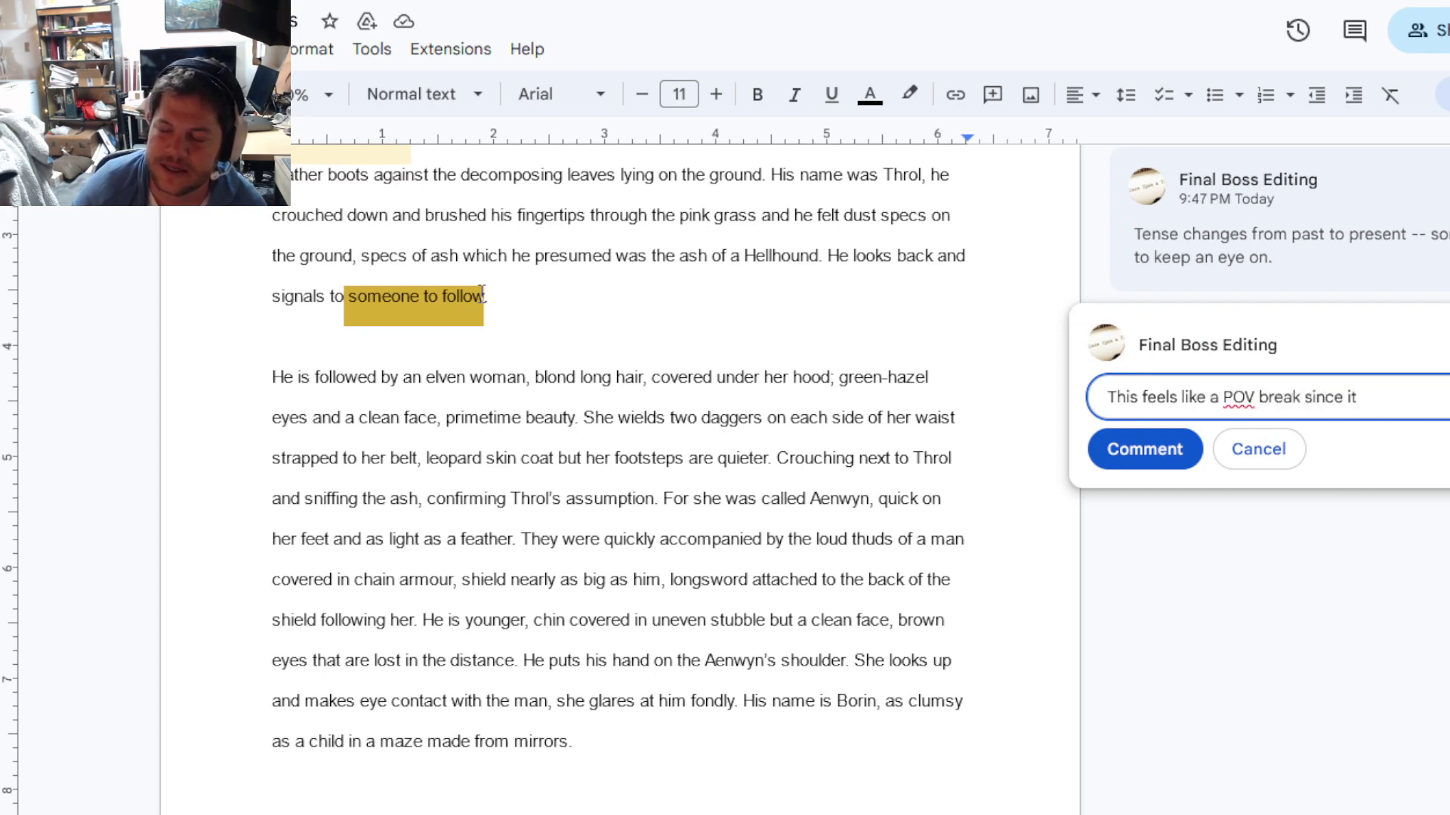
key("BackSpace")
key("BackSpace")
type("we sense we'r")
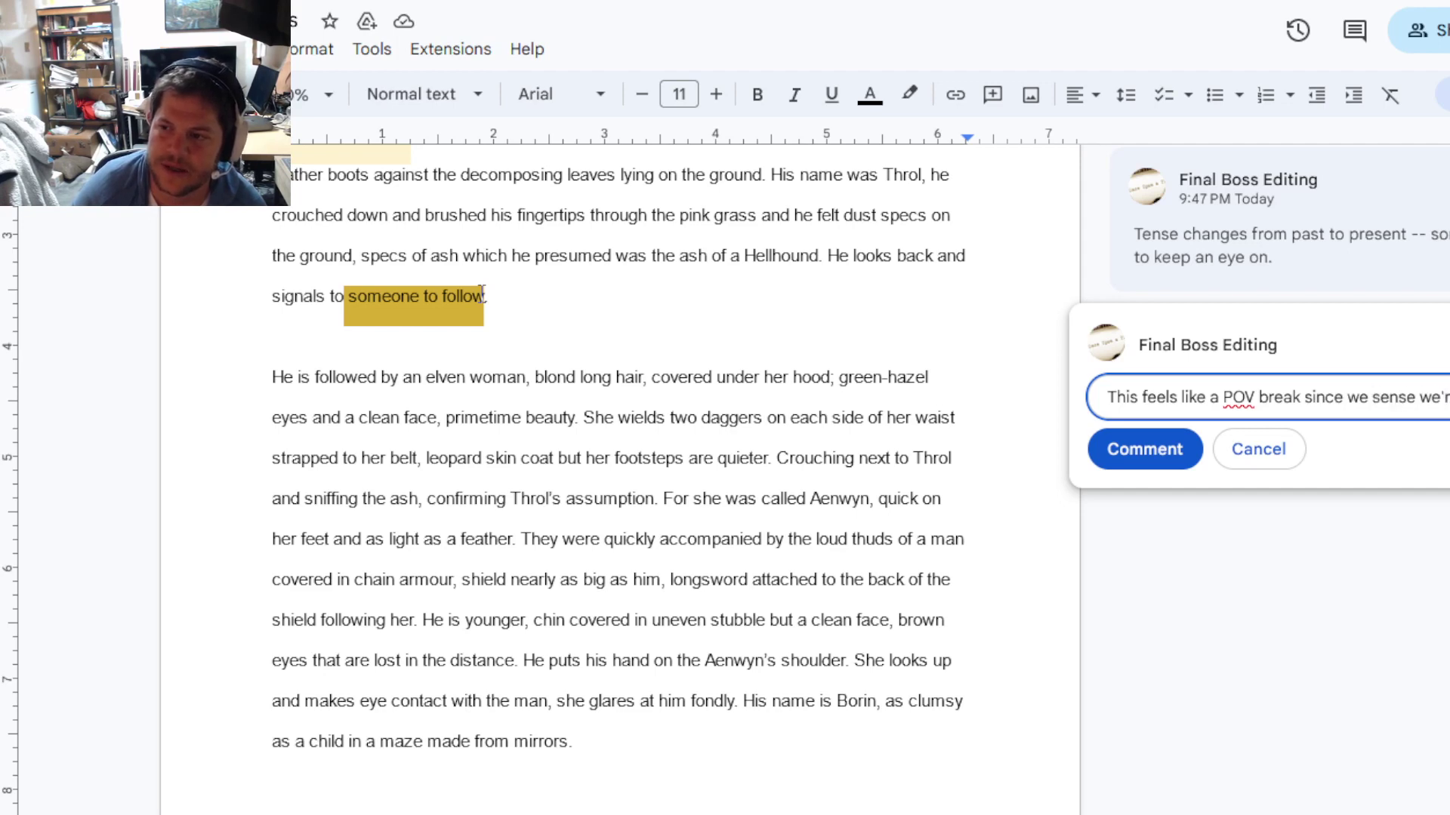
type("e in this character's")
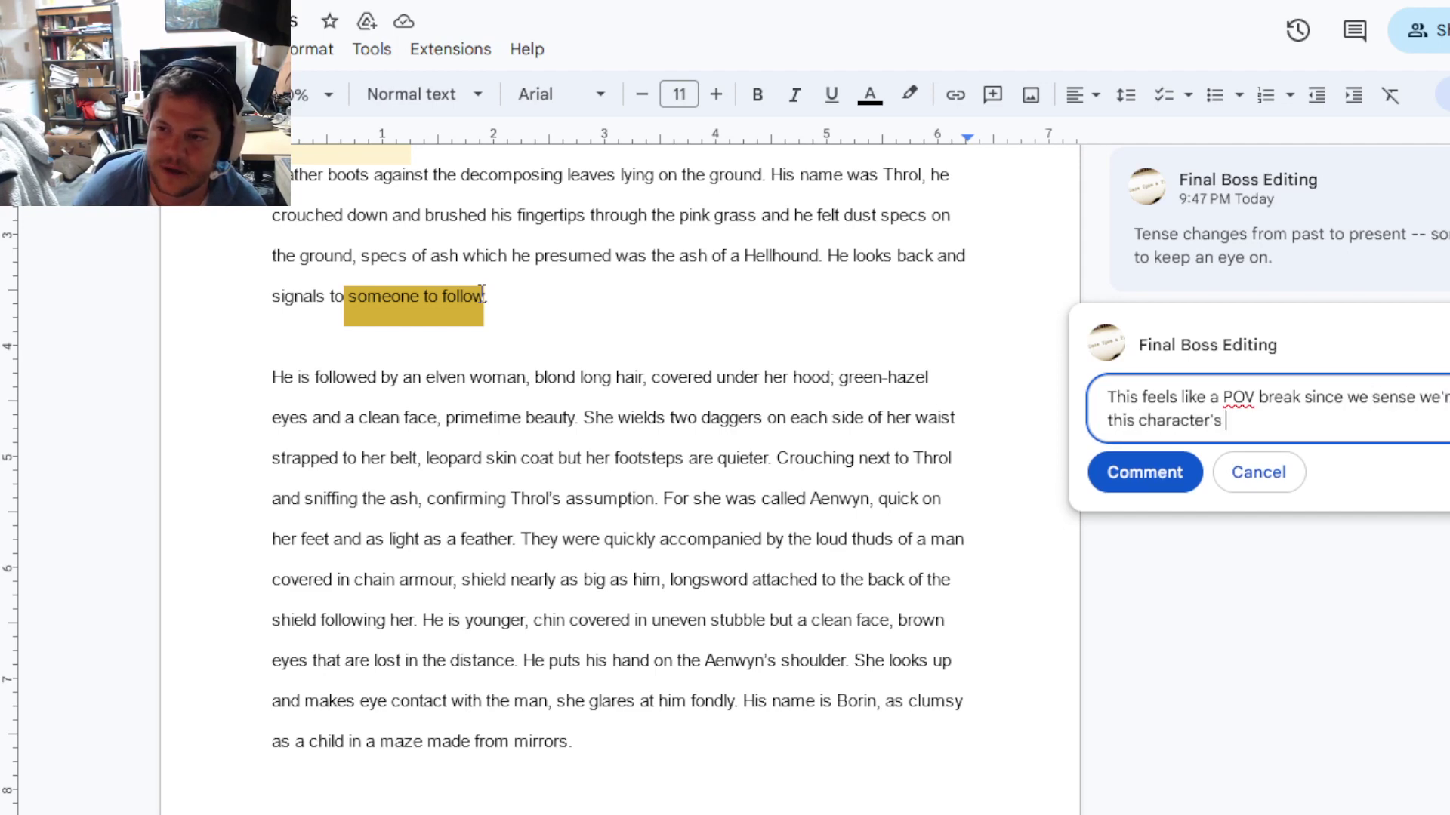
type(" point of view,")
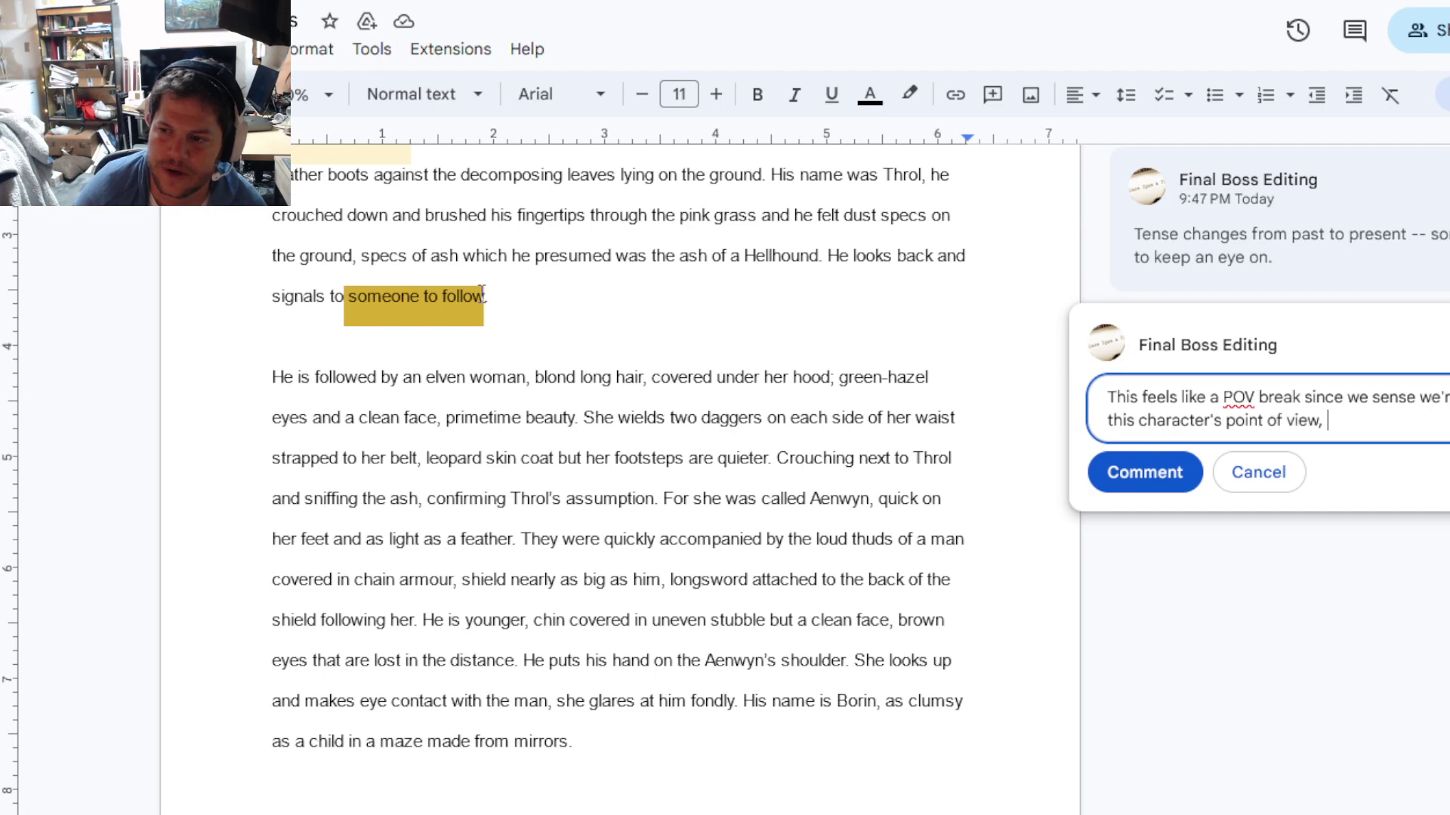
Step: Finish the point-of-view comment with "so why doesn't he name the person following him?" and post it
type(" so why doesn't h")
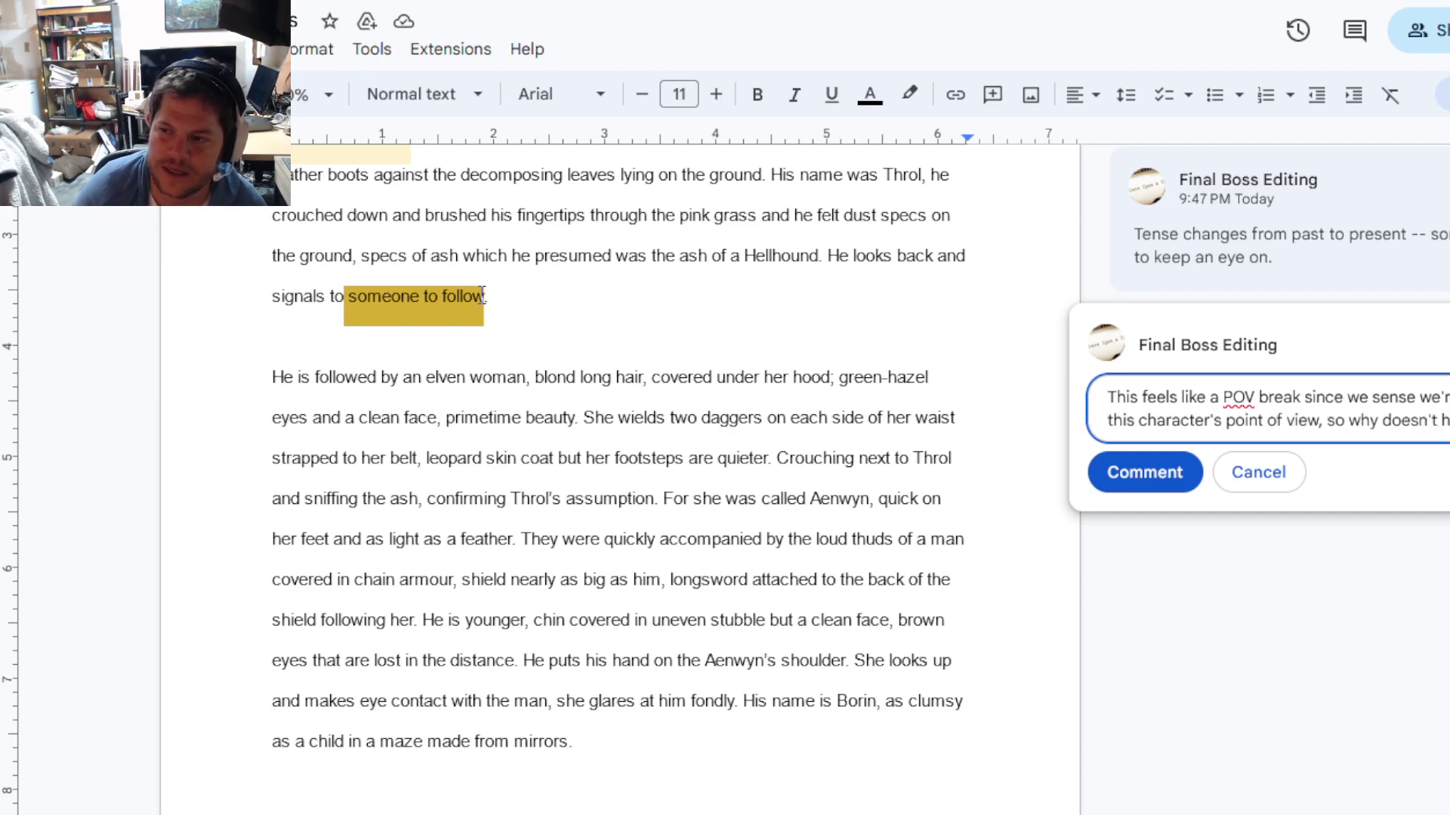
type("e name the person foll")
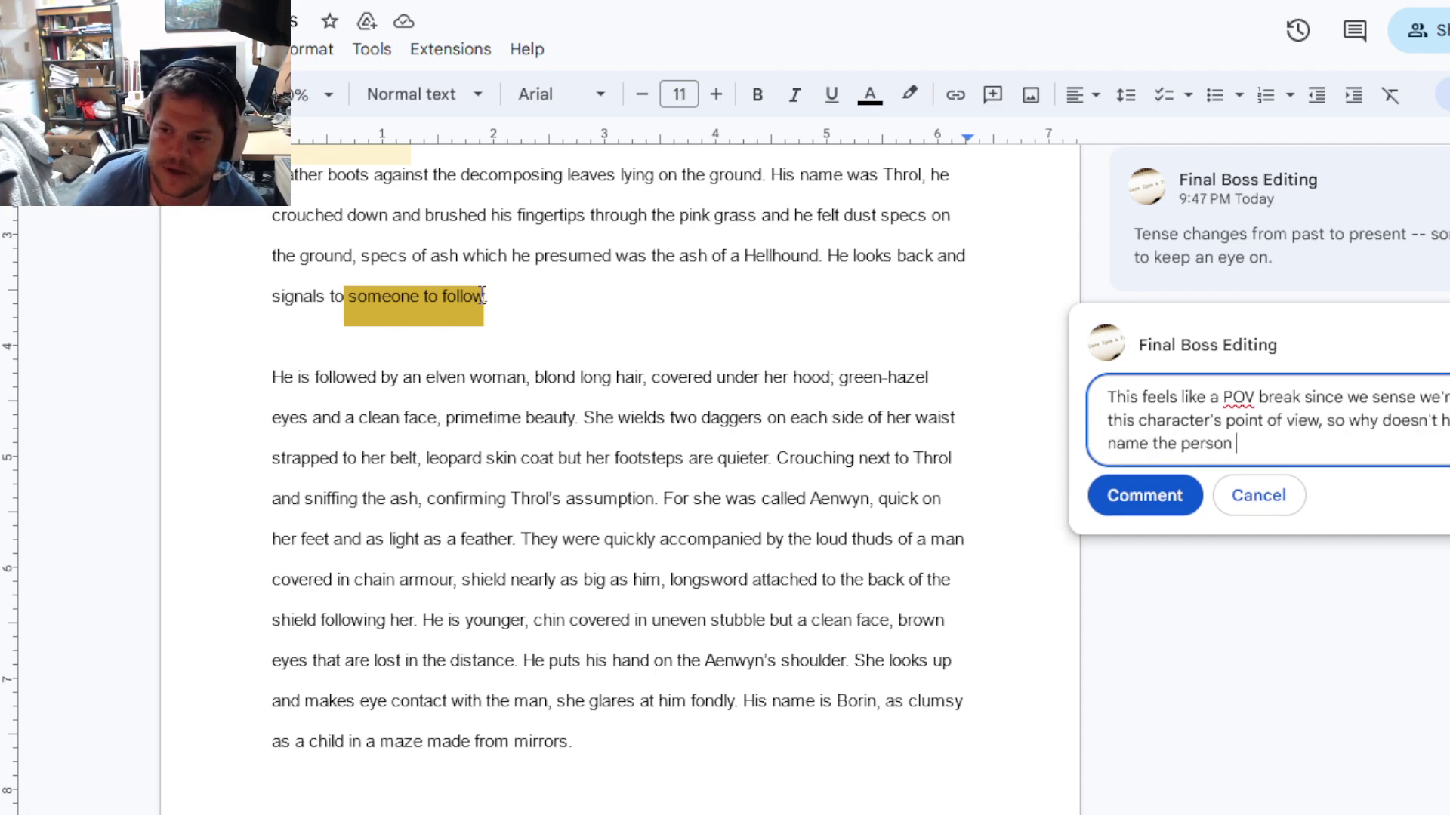
type("owing him?")
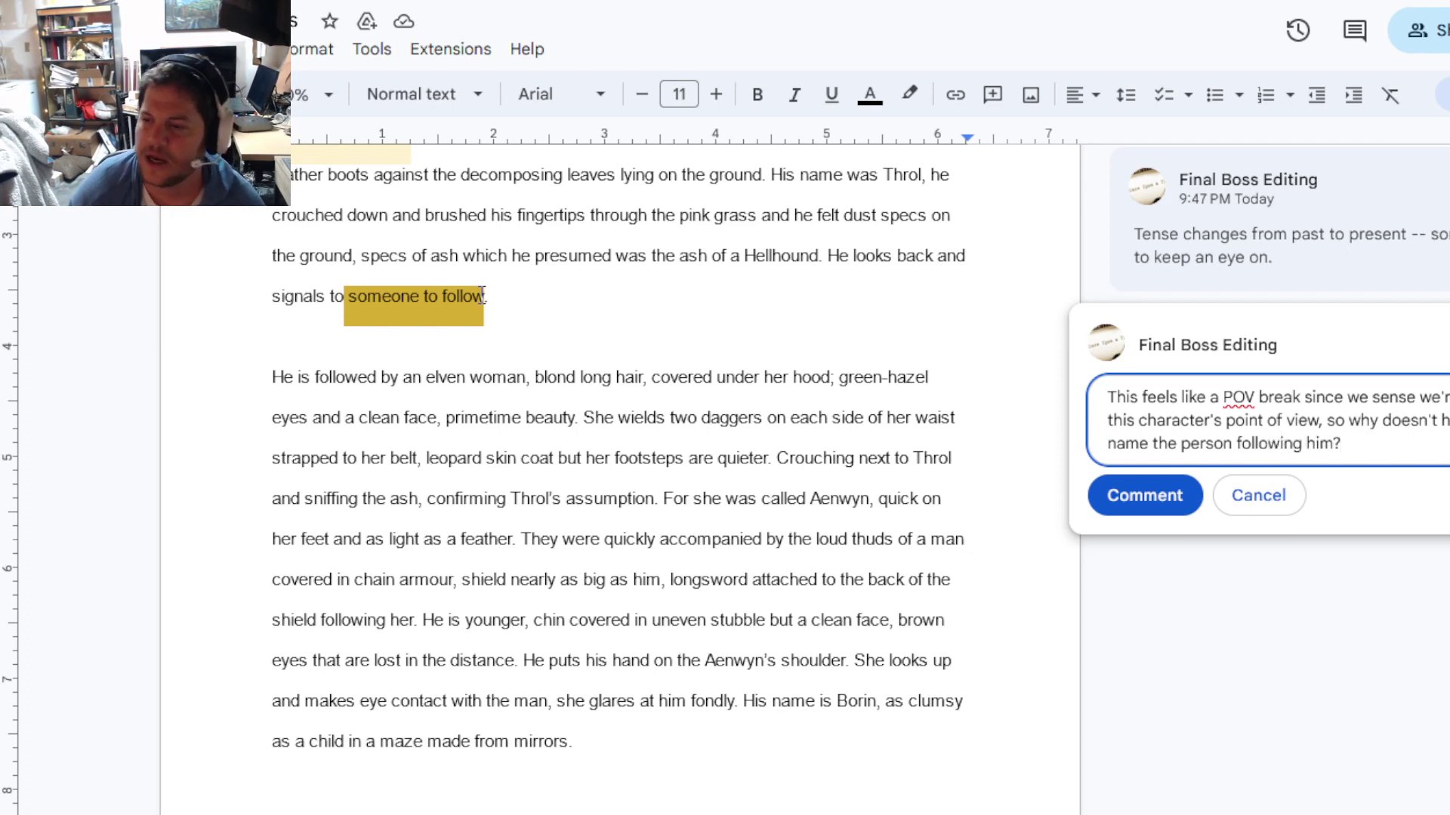
key("ctrl+Return")
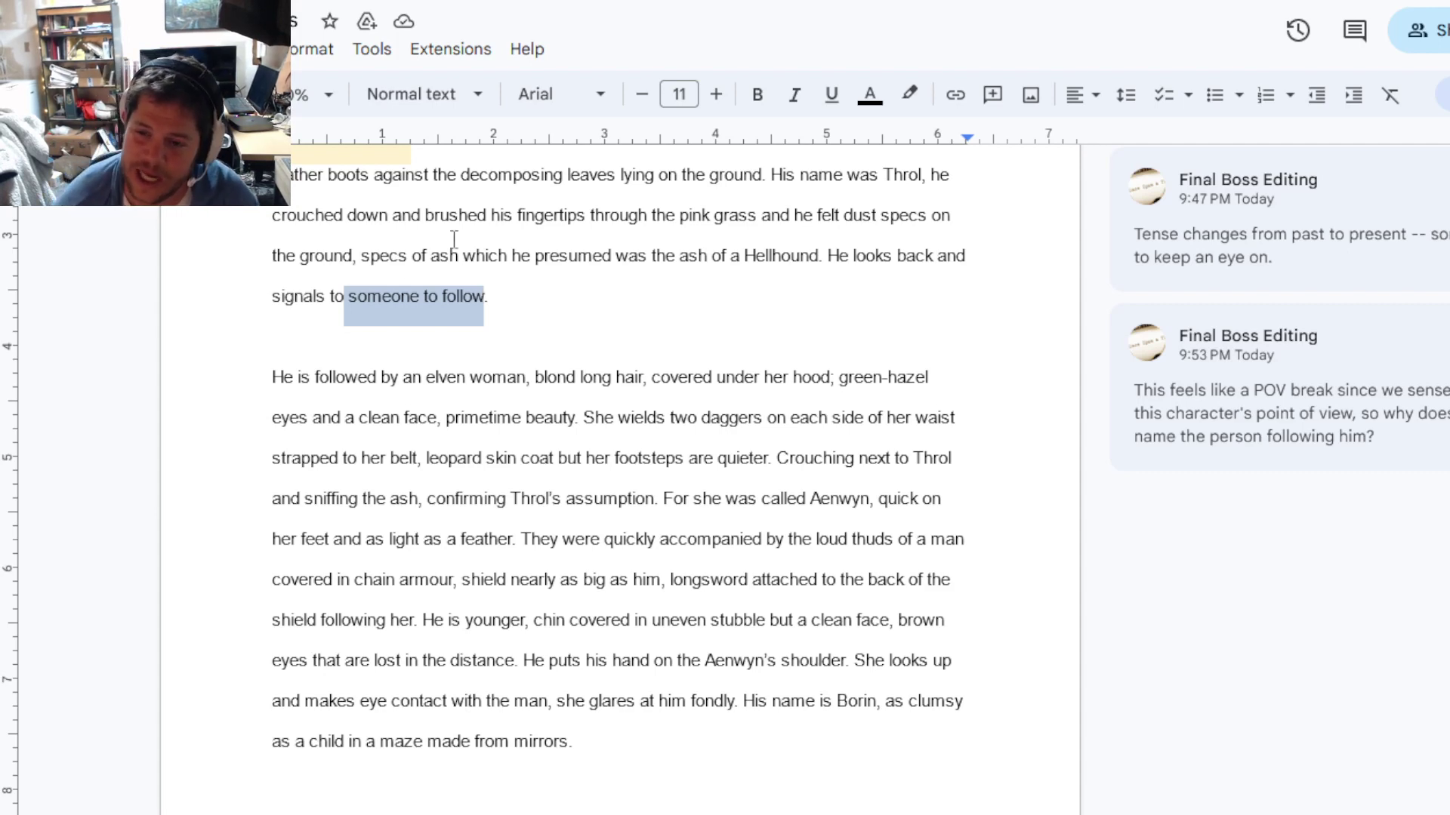
Step: Start a comment on the elven woman's description reading "This is a lot of lead-in description - try to find one or two details to START with"
left_click_drag(261, 373, 780, 454)
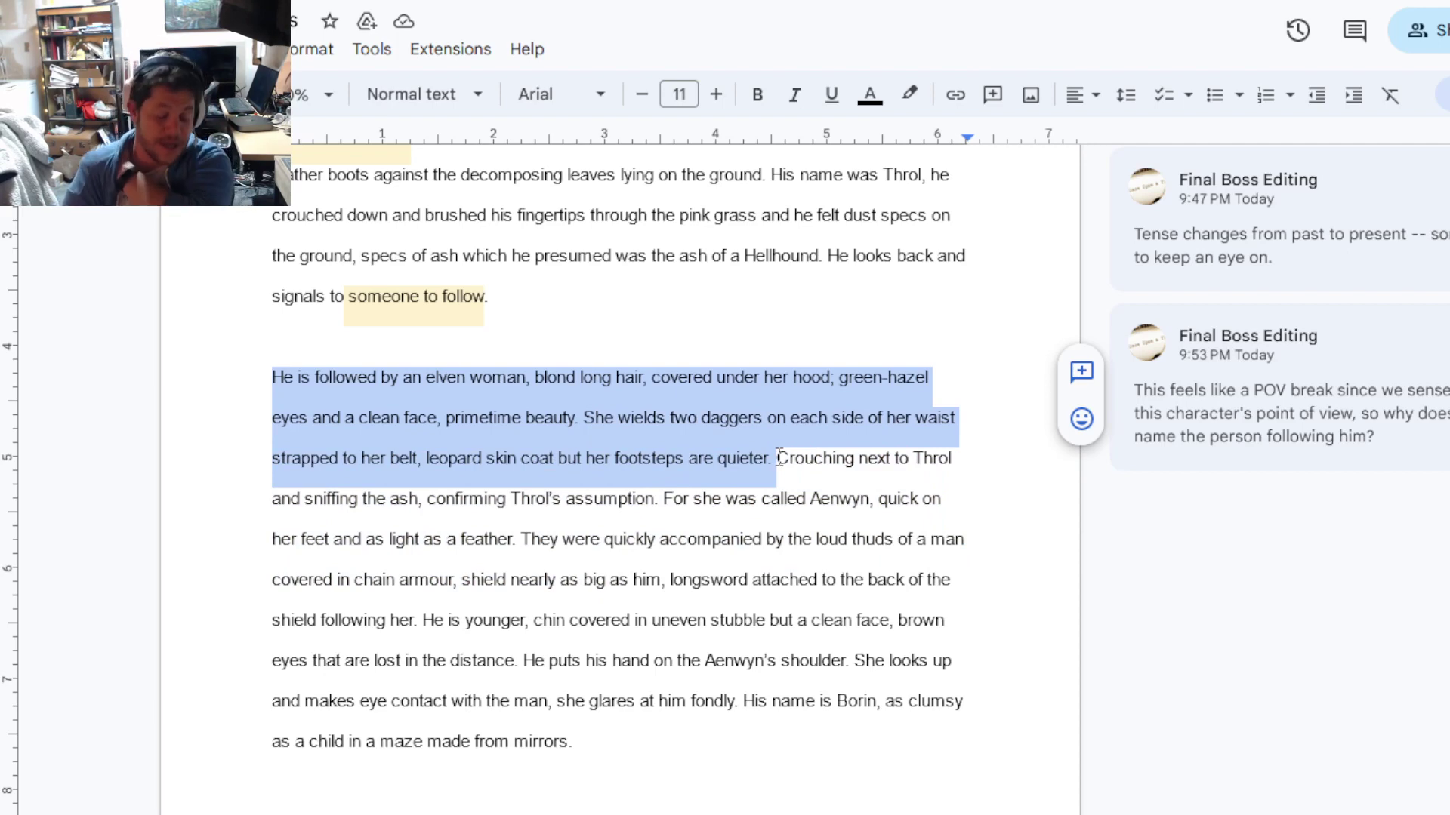
key("ctrl+alt+m")
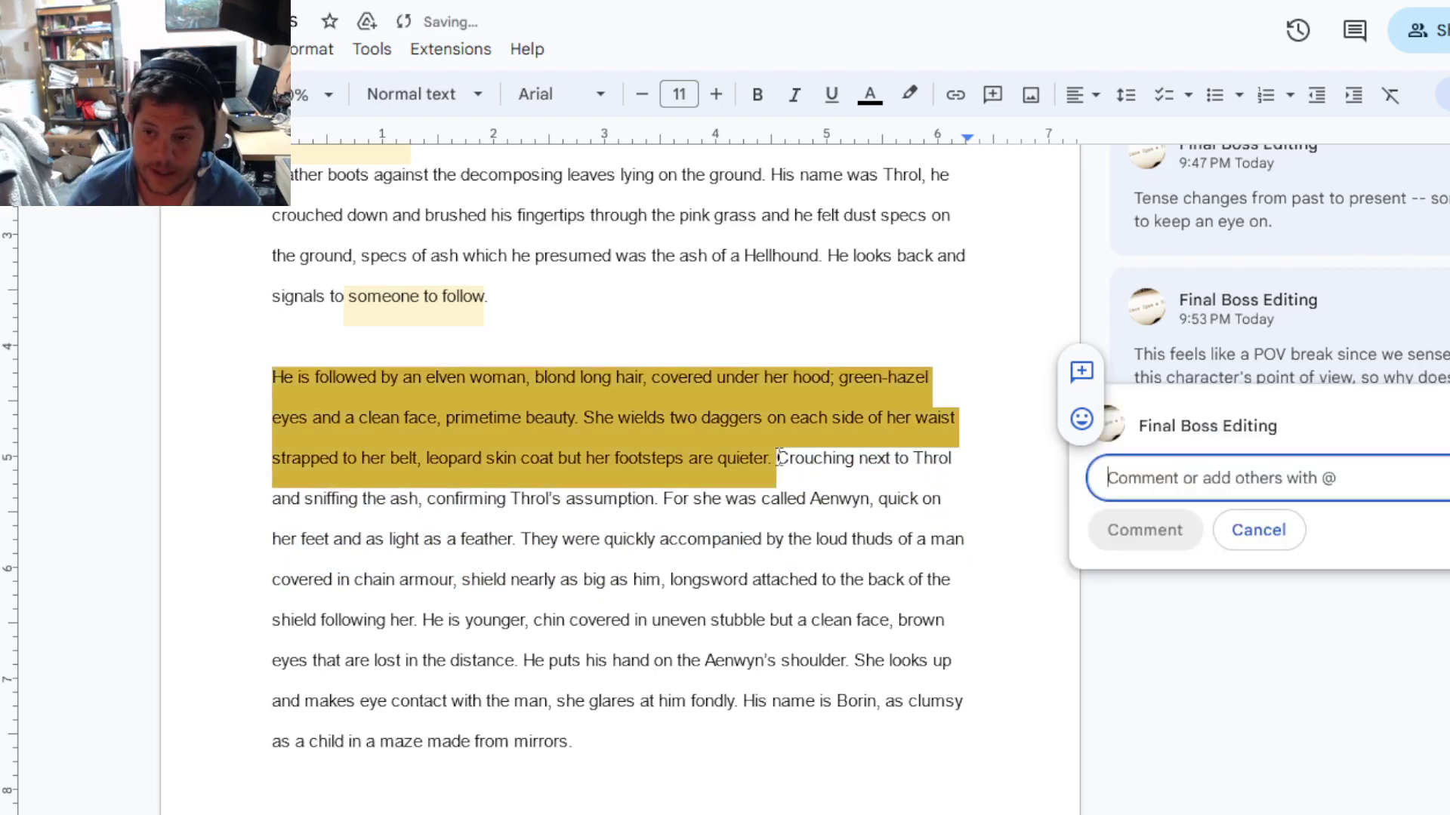
type("This is a lot of lead-in description -")
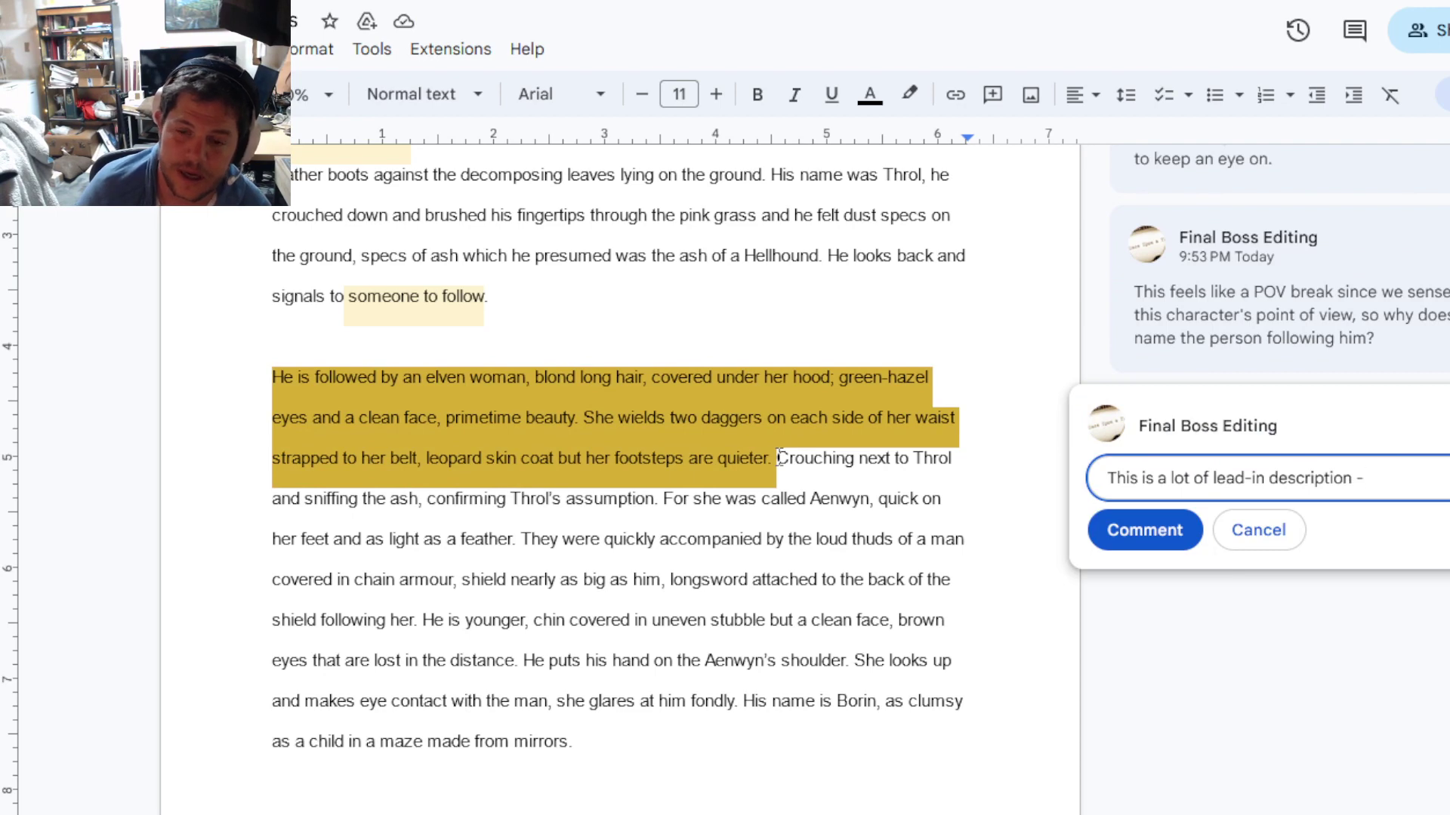
type(" try to fi")
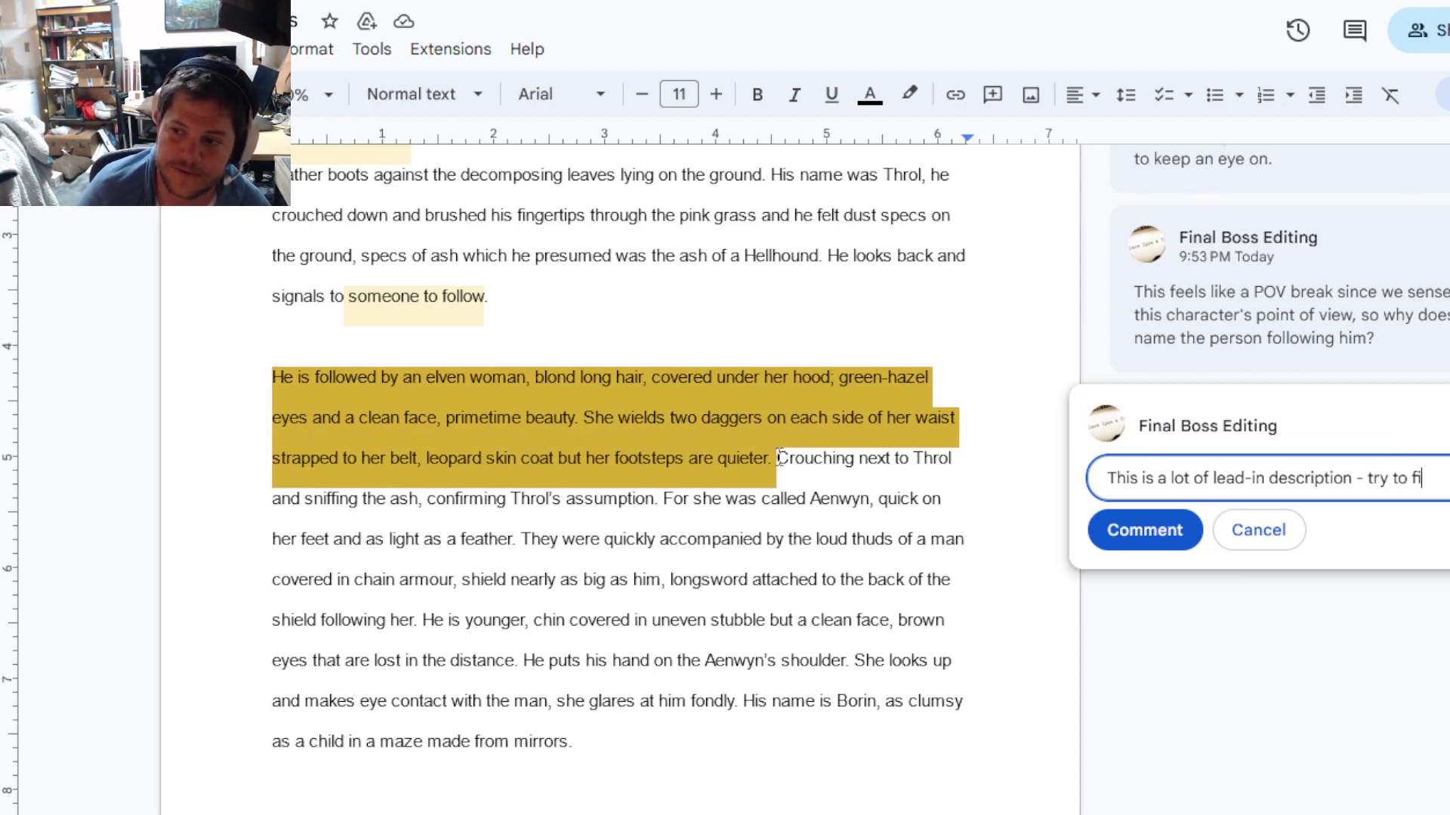
type("nd two ")
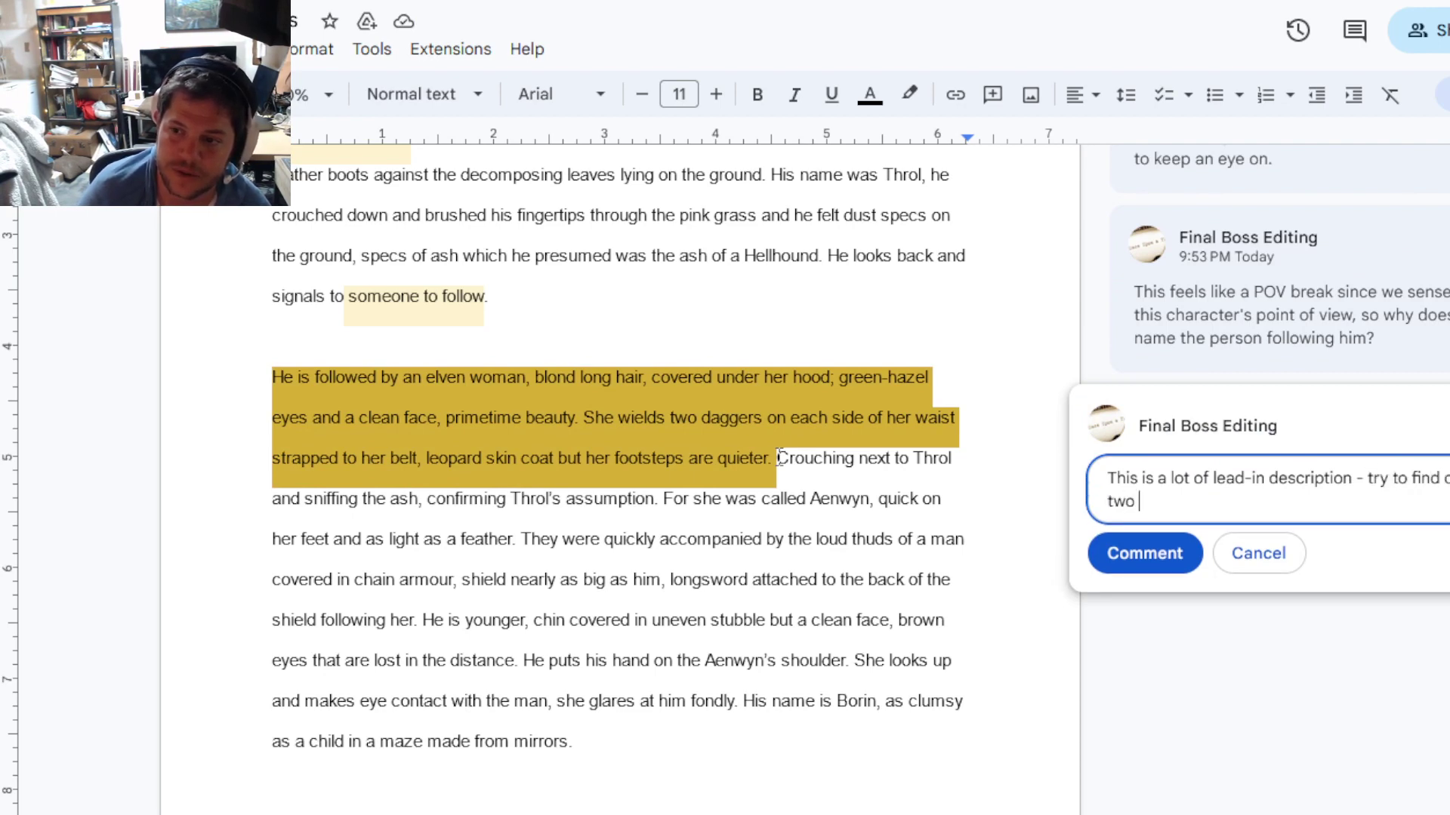
type("details to START")
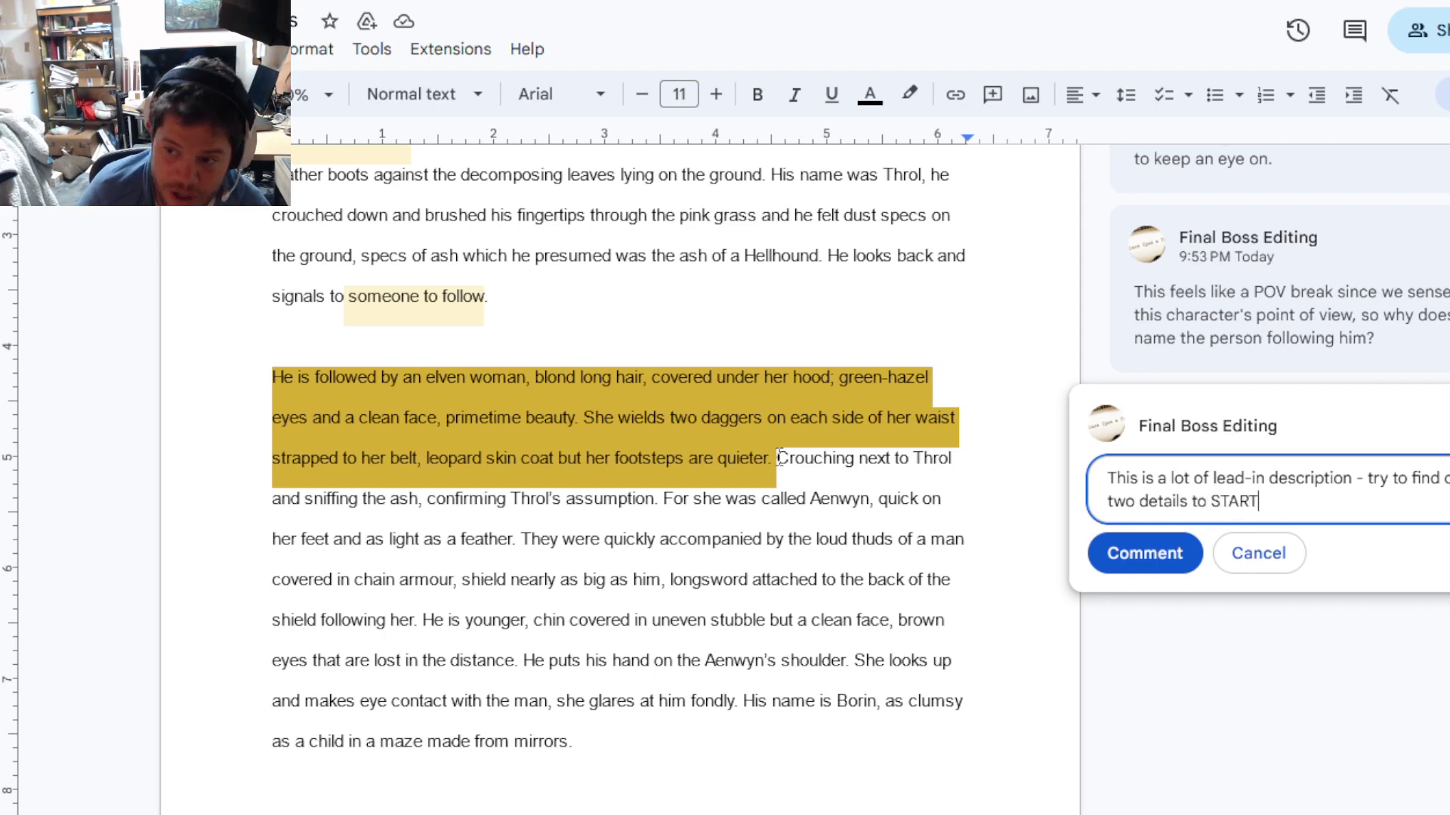
type(" with bef")
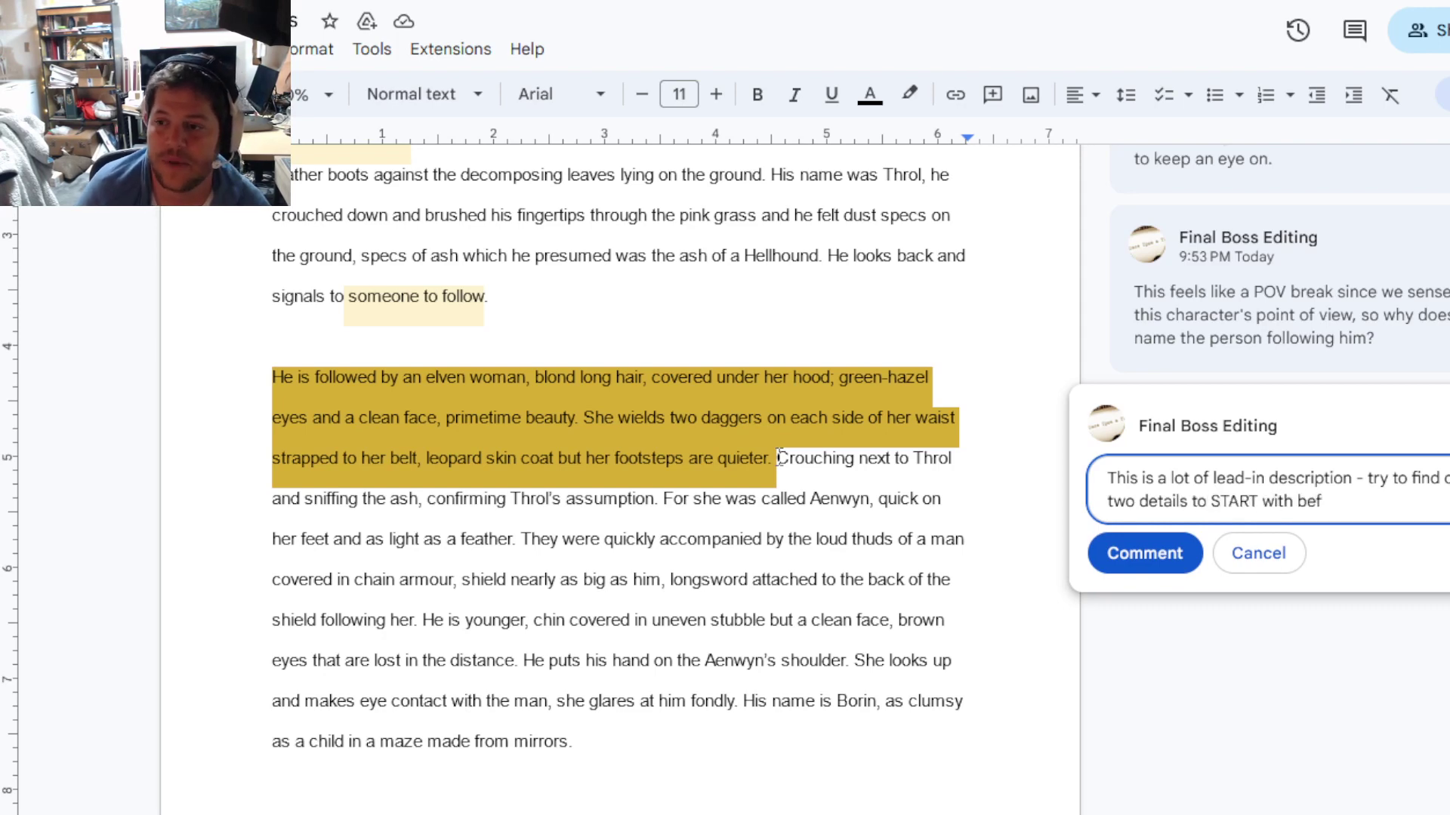
key("BackSpace")
key("BackSpace")
key("BackSpace")
Step: Continue the lead-in description comment with "that will give us a broad impression, but"
type("that wi")
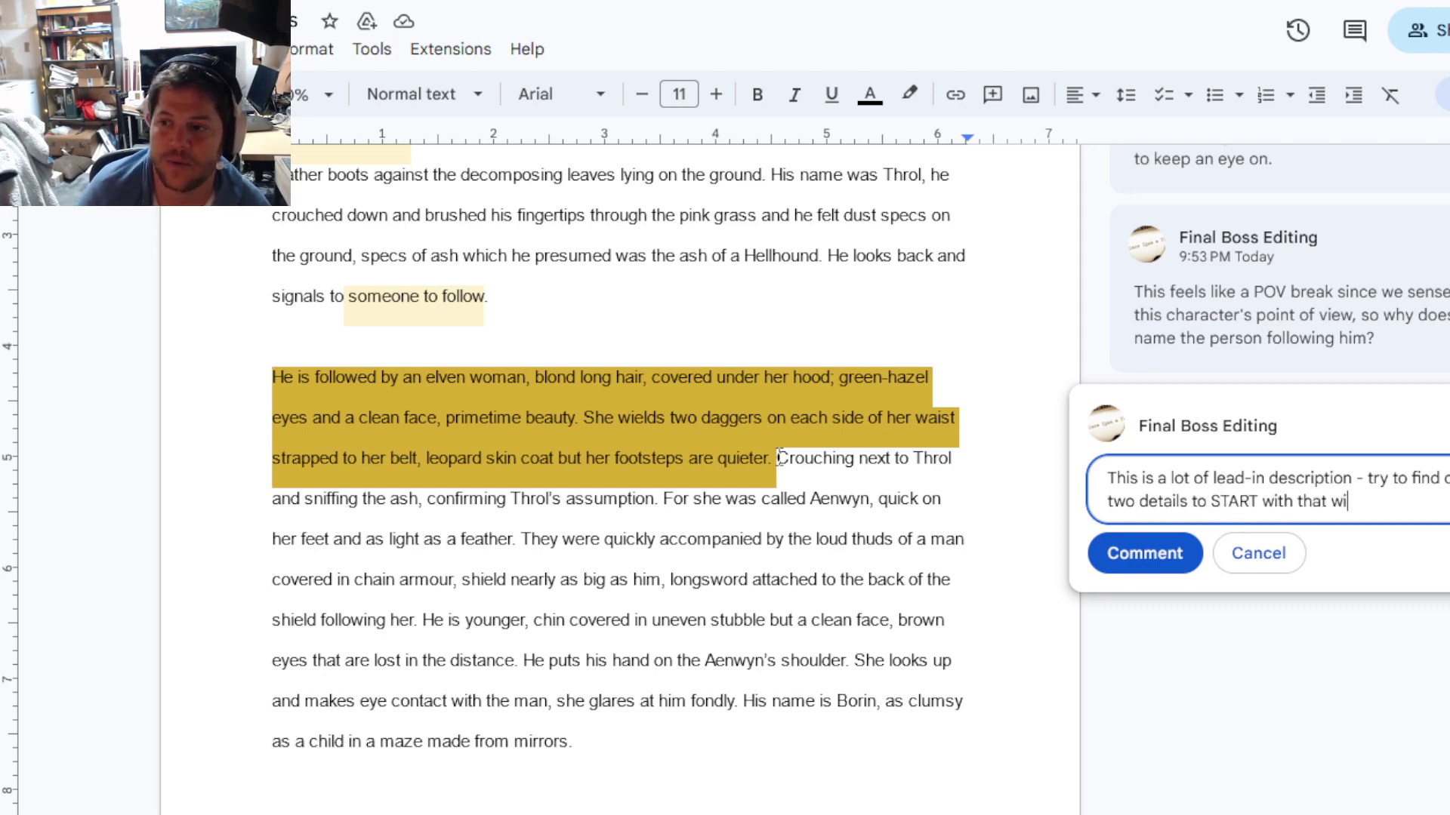
type("ll give us a")
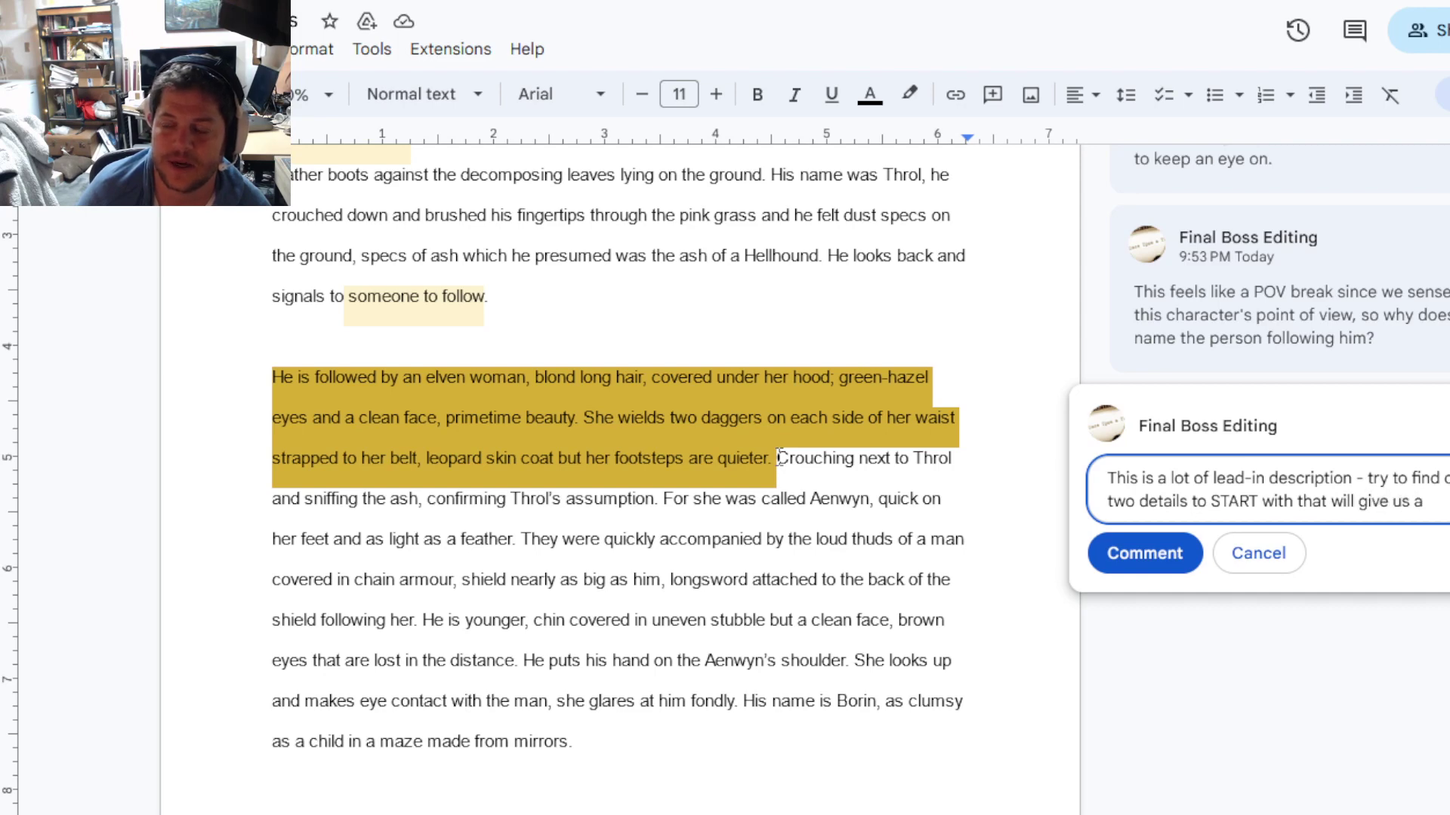
type(" bo")
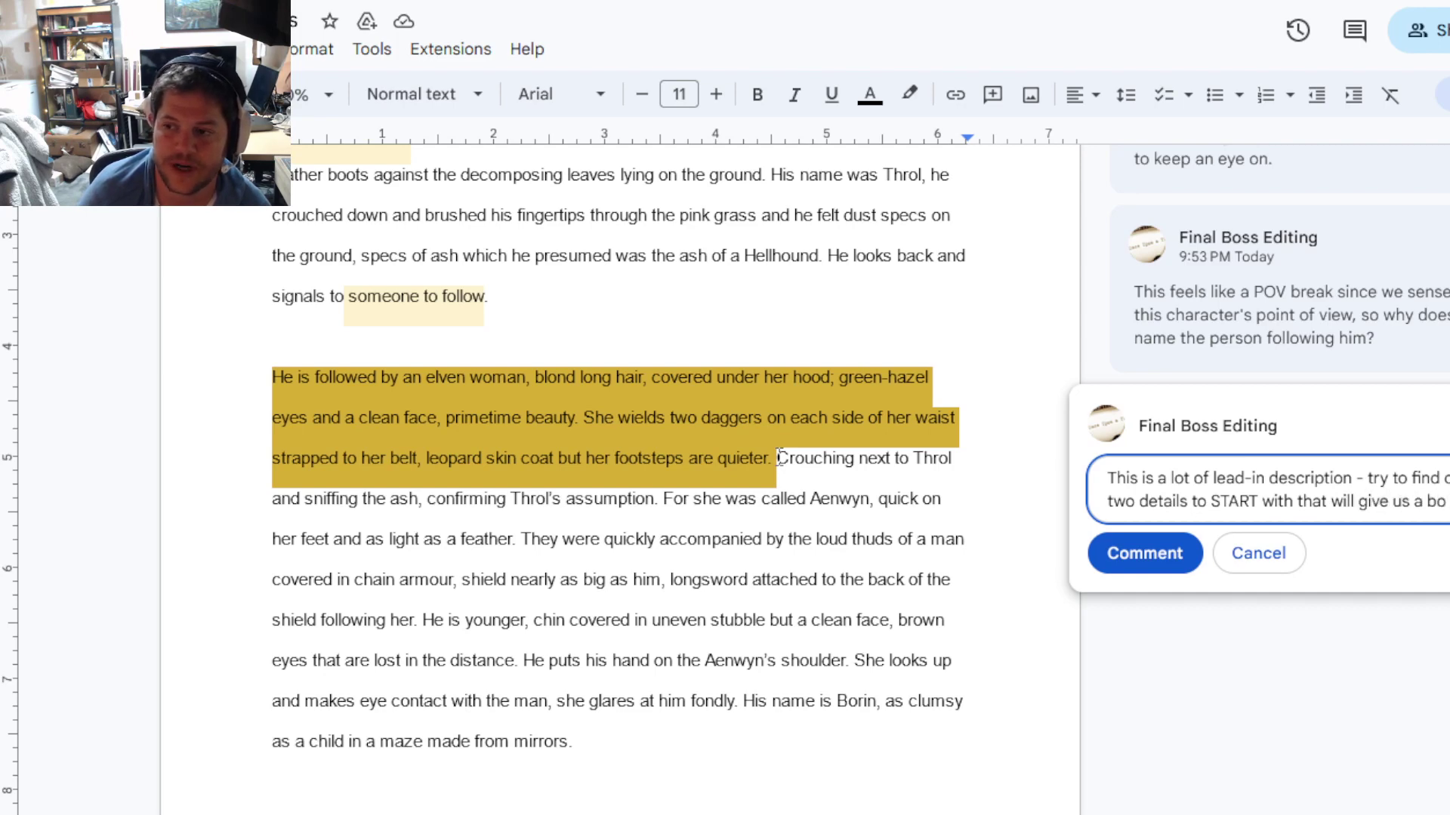
key("BackSpace")
type("road impression, b")
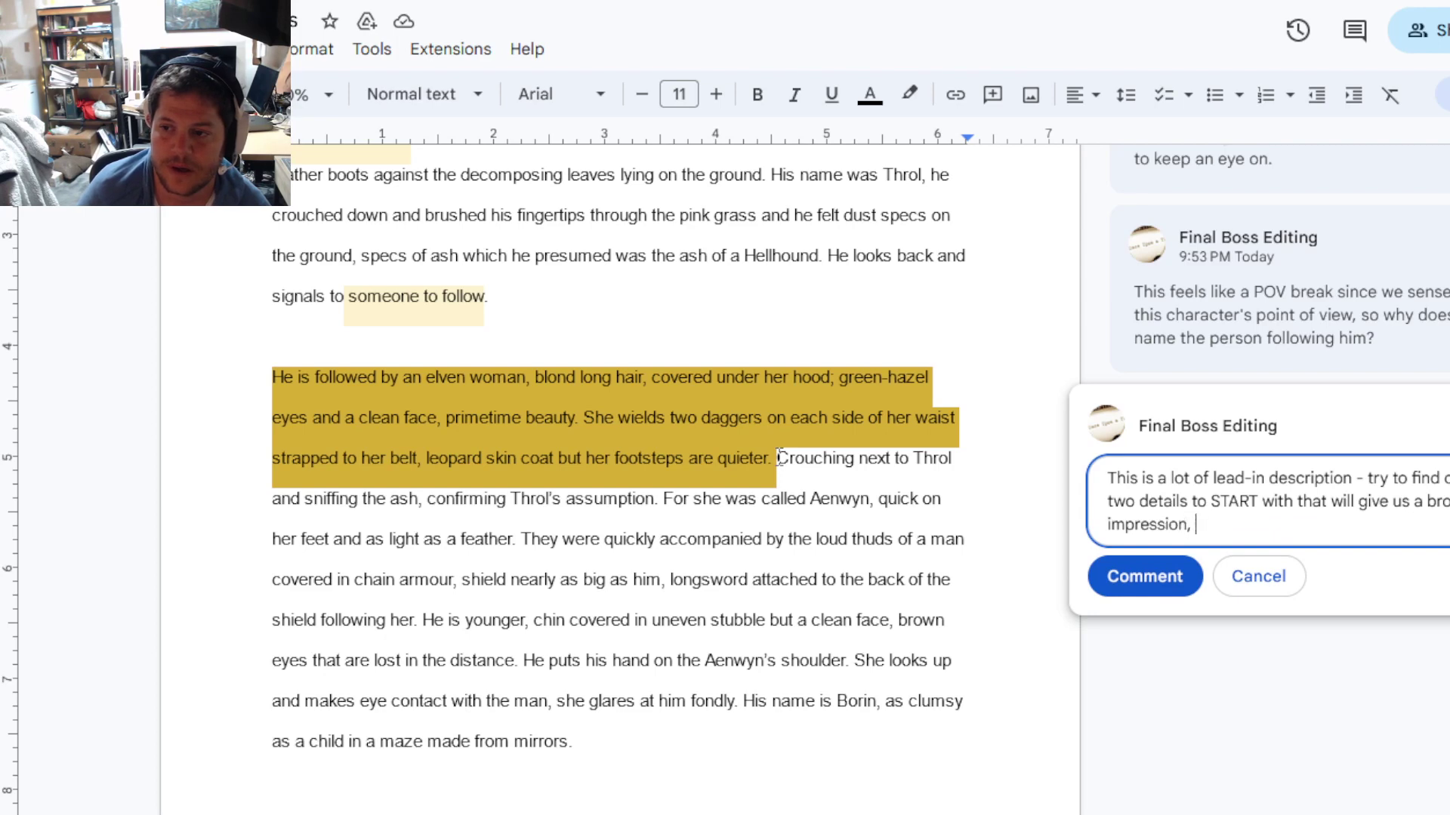
type("ut zoom in")
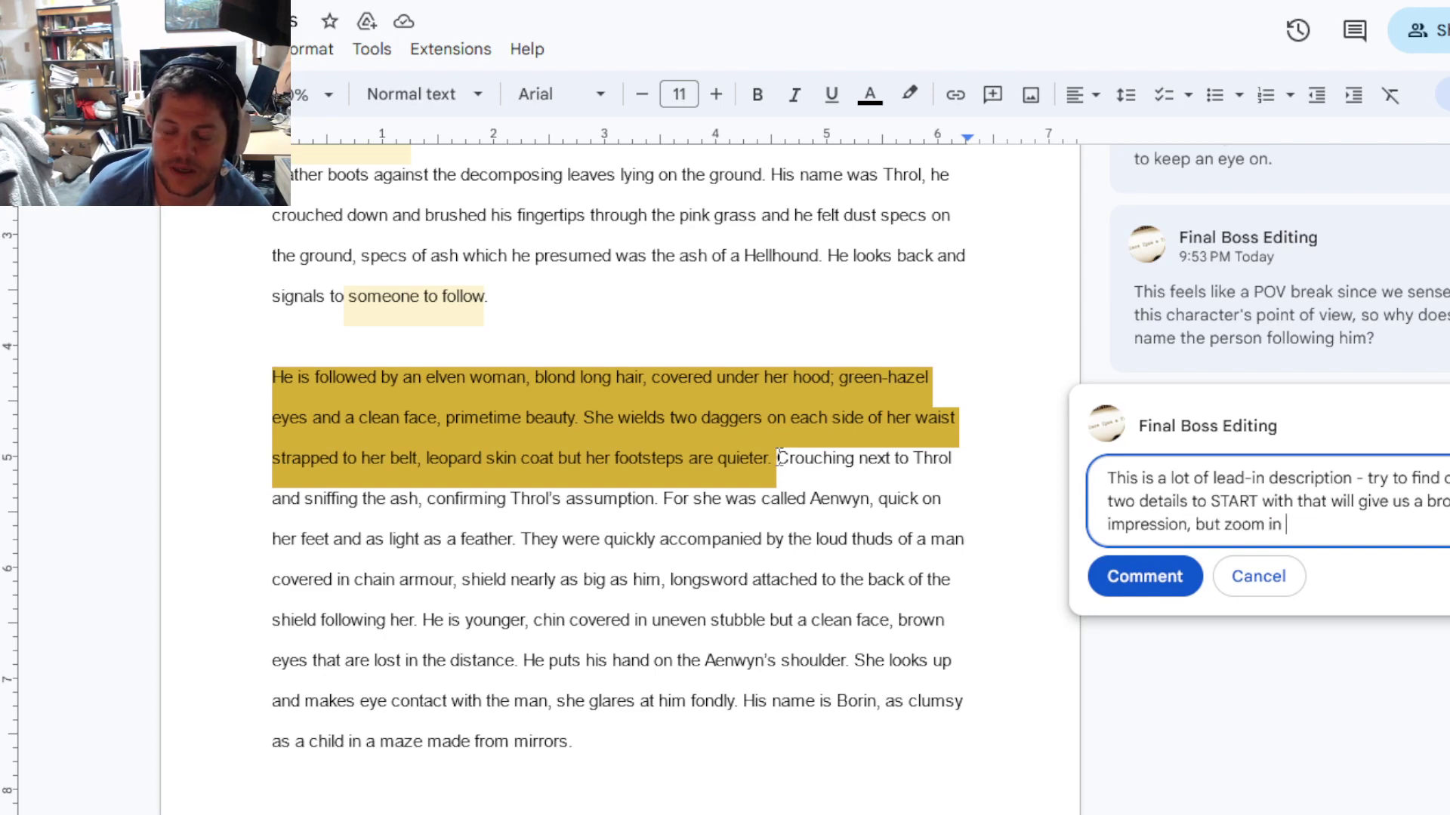
key("BackSpace")
key("BackSpace")
key("BackSpace")
key("BackSpace")
key("BackSpace")
key("BackSpace")
key("BackSpace")
key("BackSpace")
Step: Finish the lead-in description comment with "if the other info is necessary, trickle it in later." and post it
type("if the ")
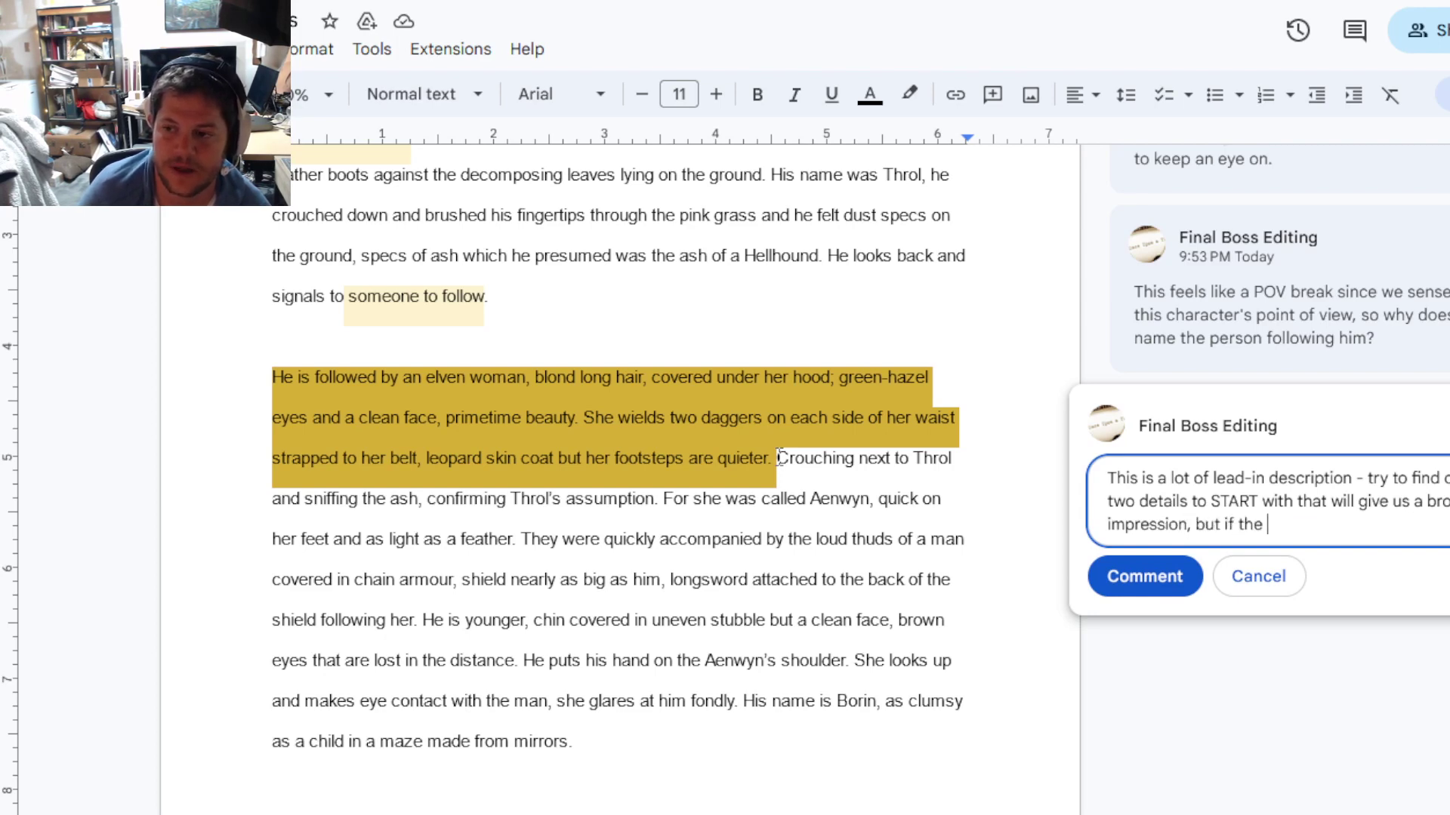
type("other info is ")
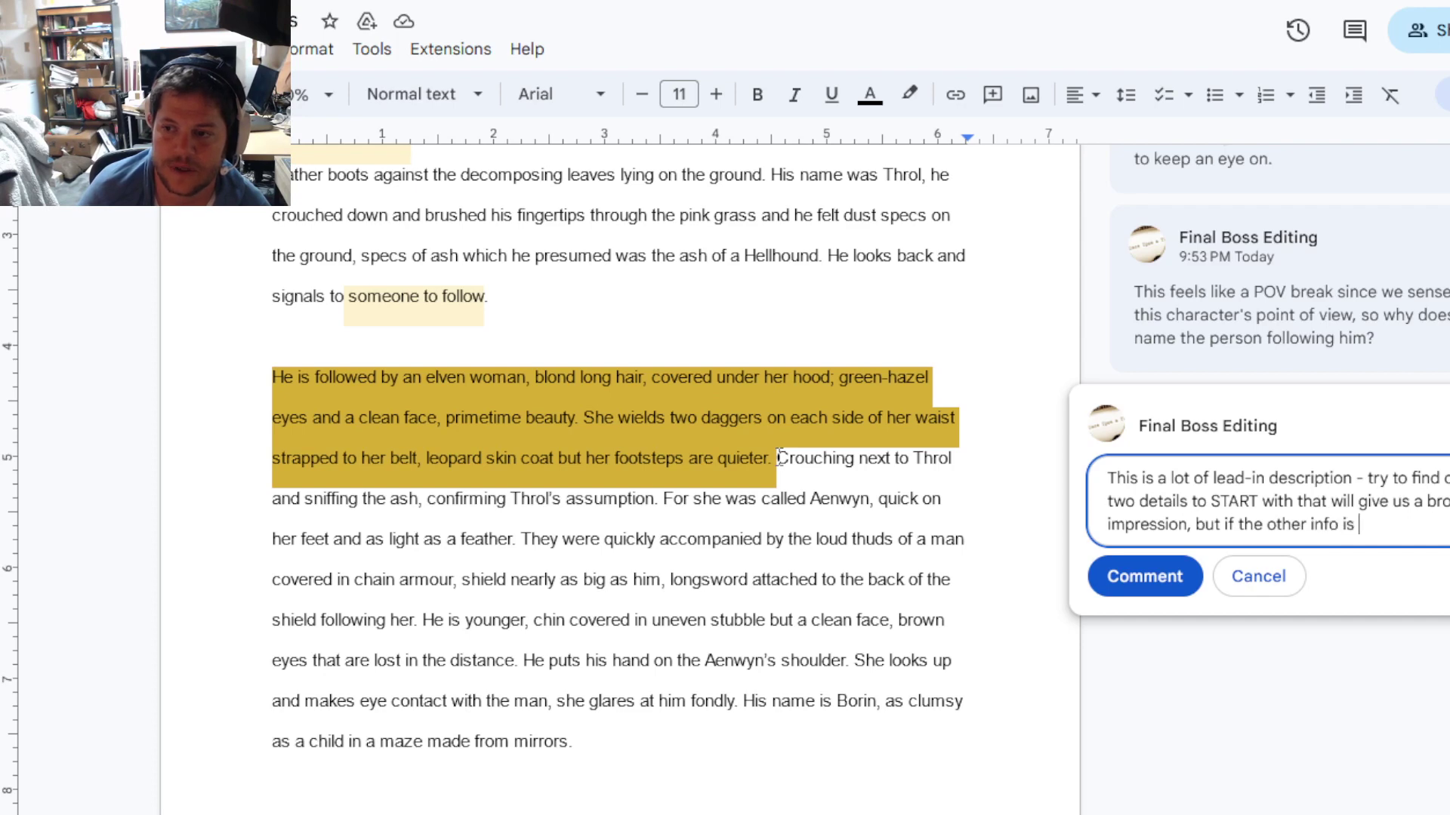
type("necessary,")
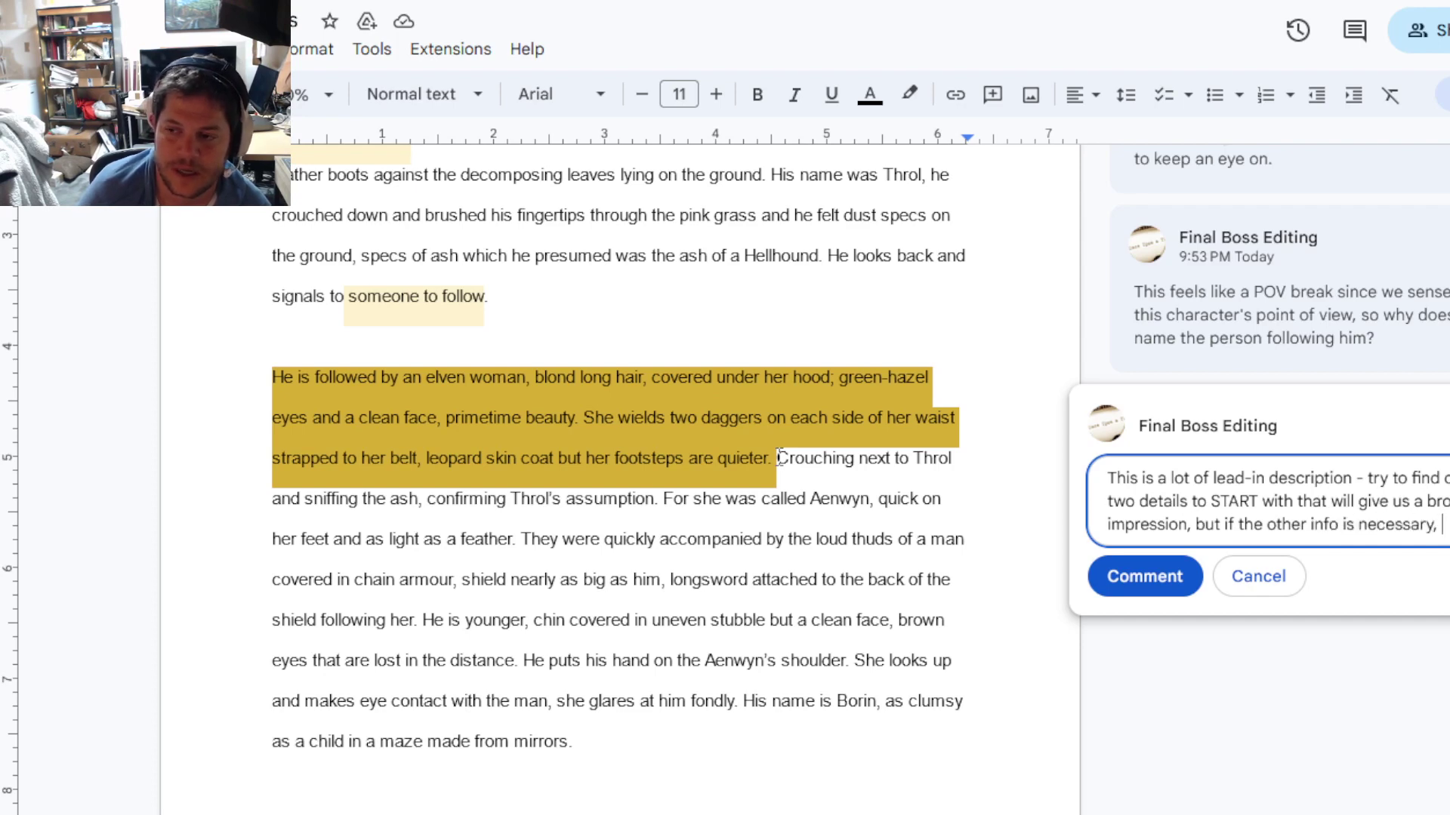
type(" t ")
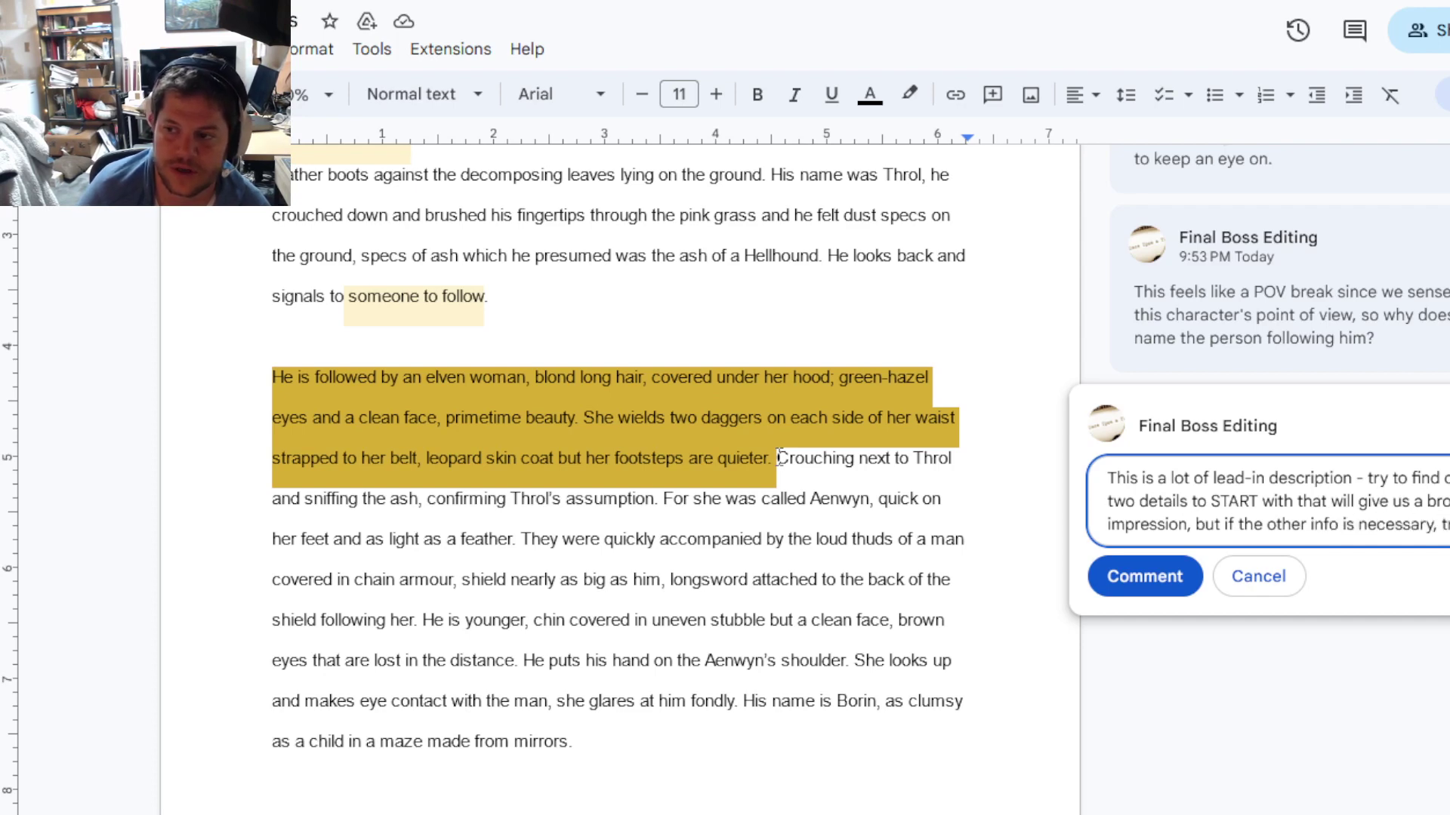
type("it in later.")
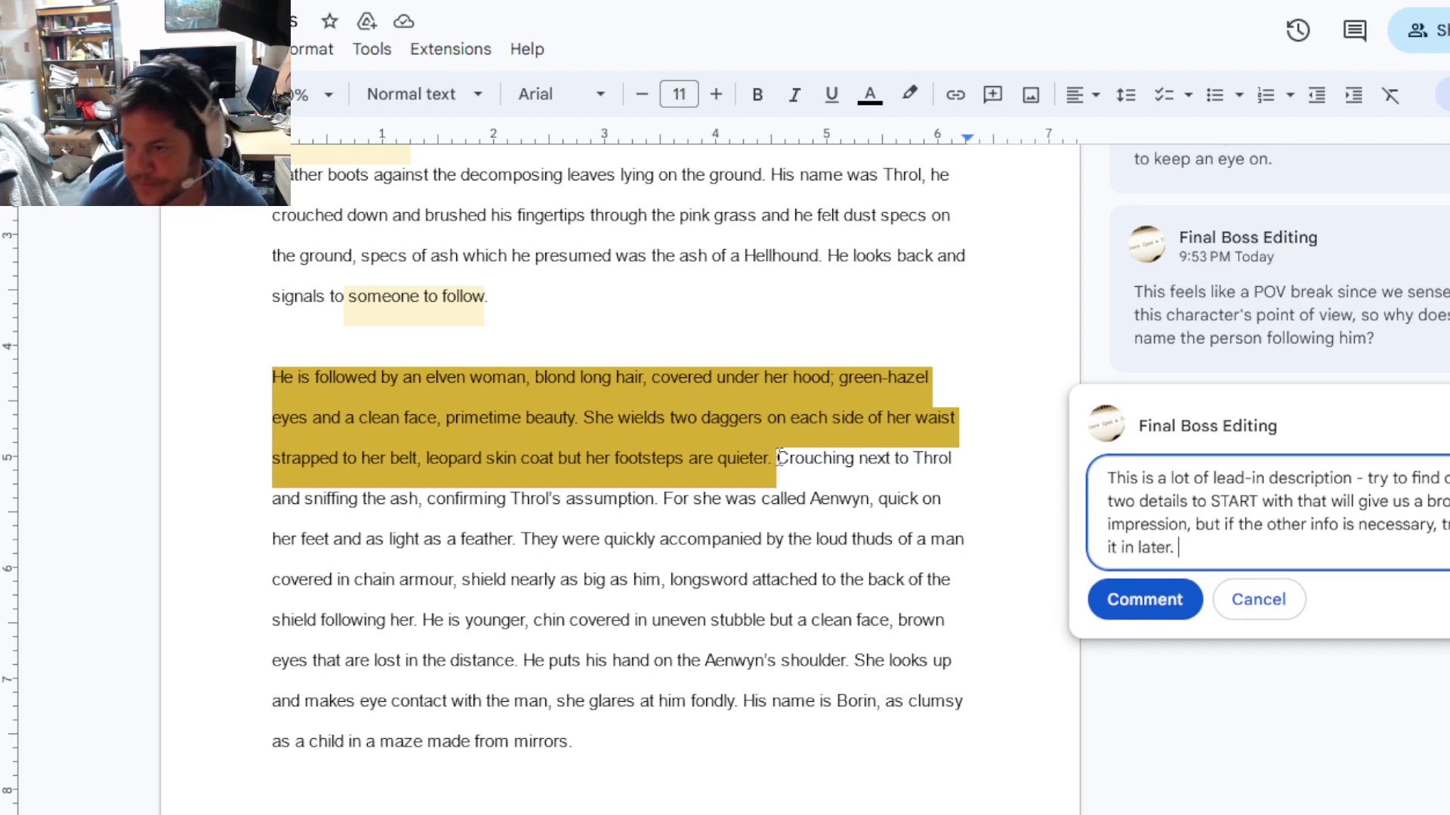
key("ctrl+Return")
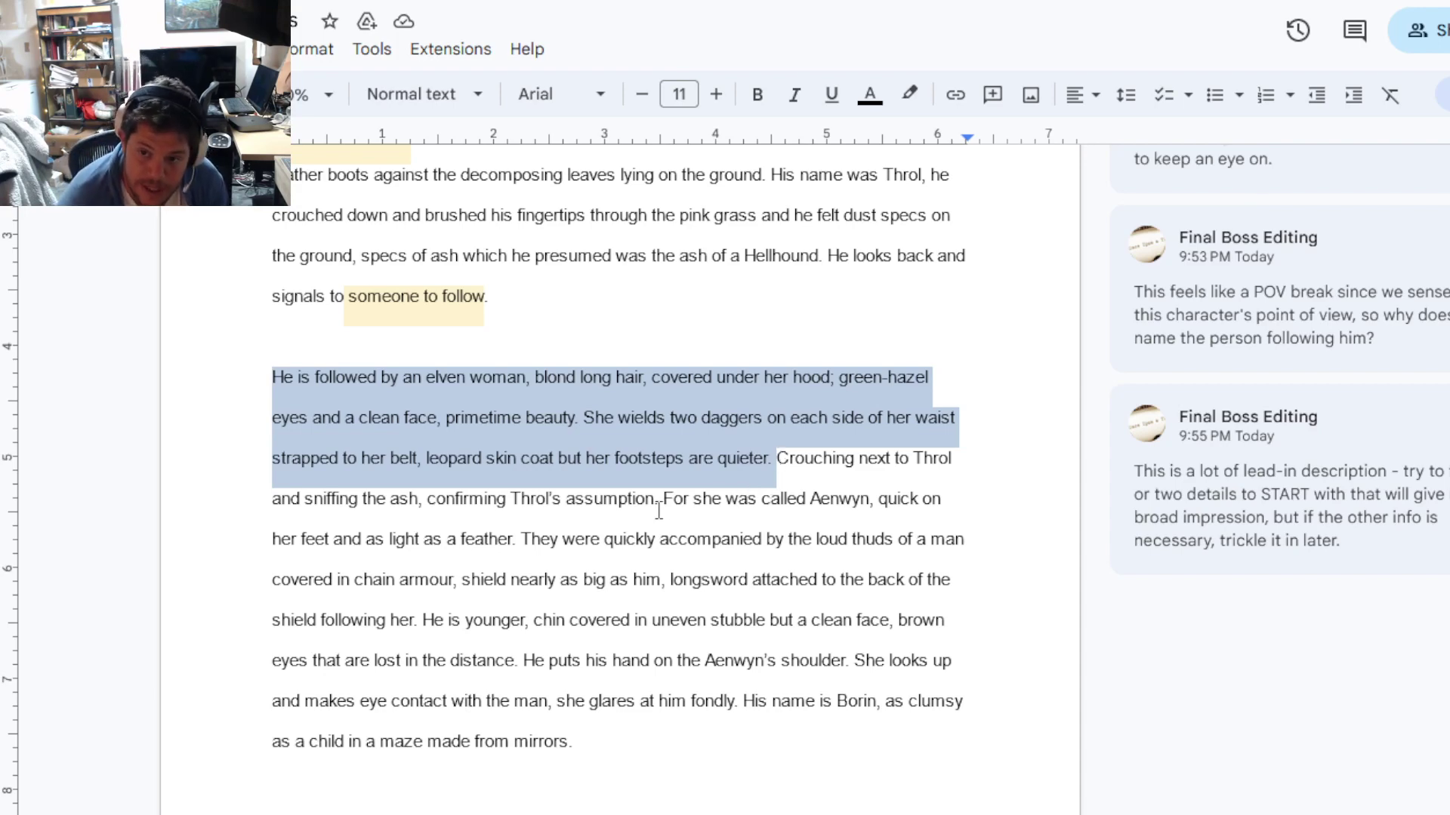
Step: Start a comment on the sentence beginning "For she was called Aenwyn" reading "Narrative omniscient - this is great"
left_click_drag(659, 501, 523, 552)
key("ctrl+alt+m")
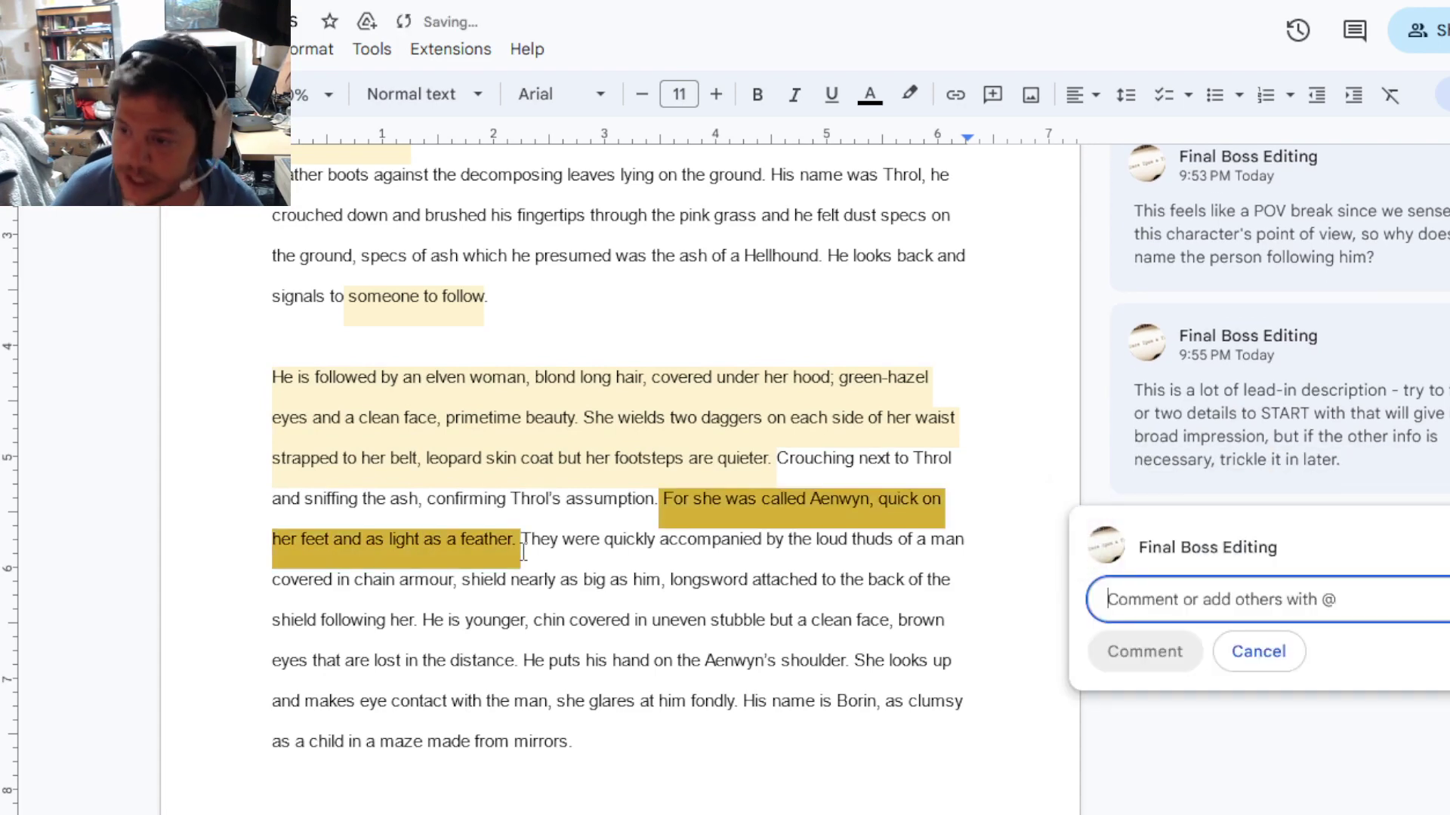
type("Nar")
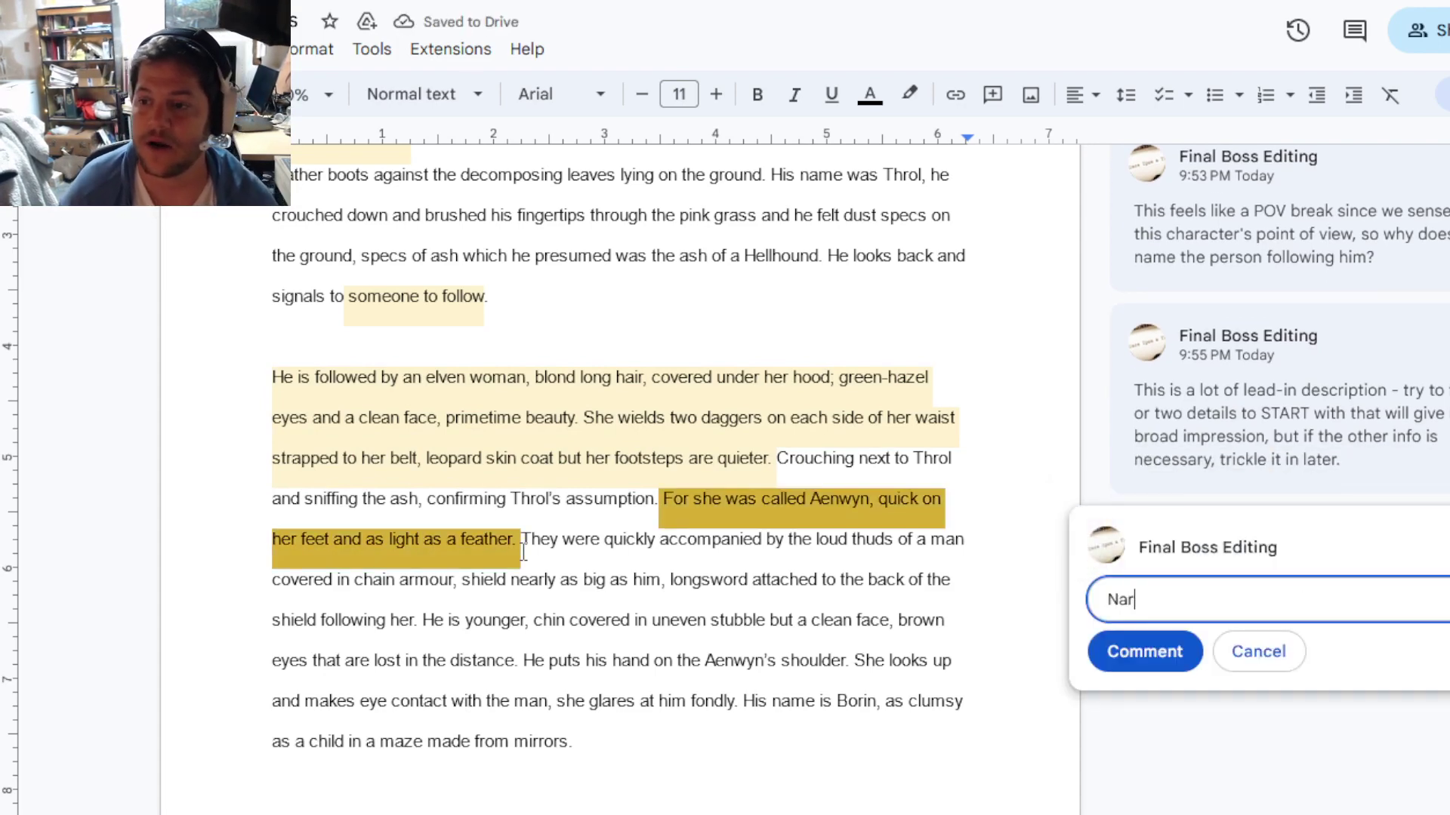
type("rative omniscient -")
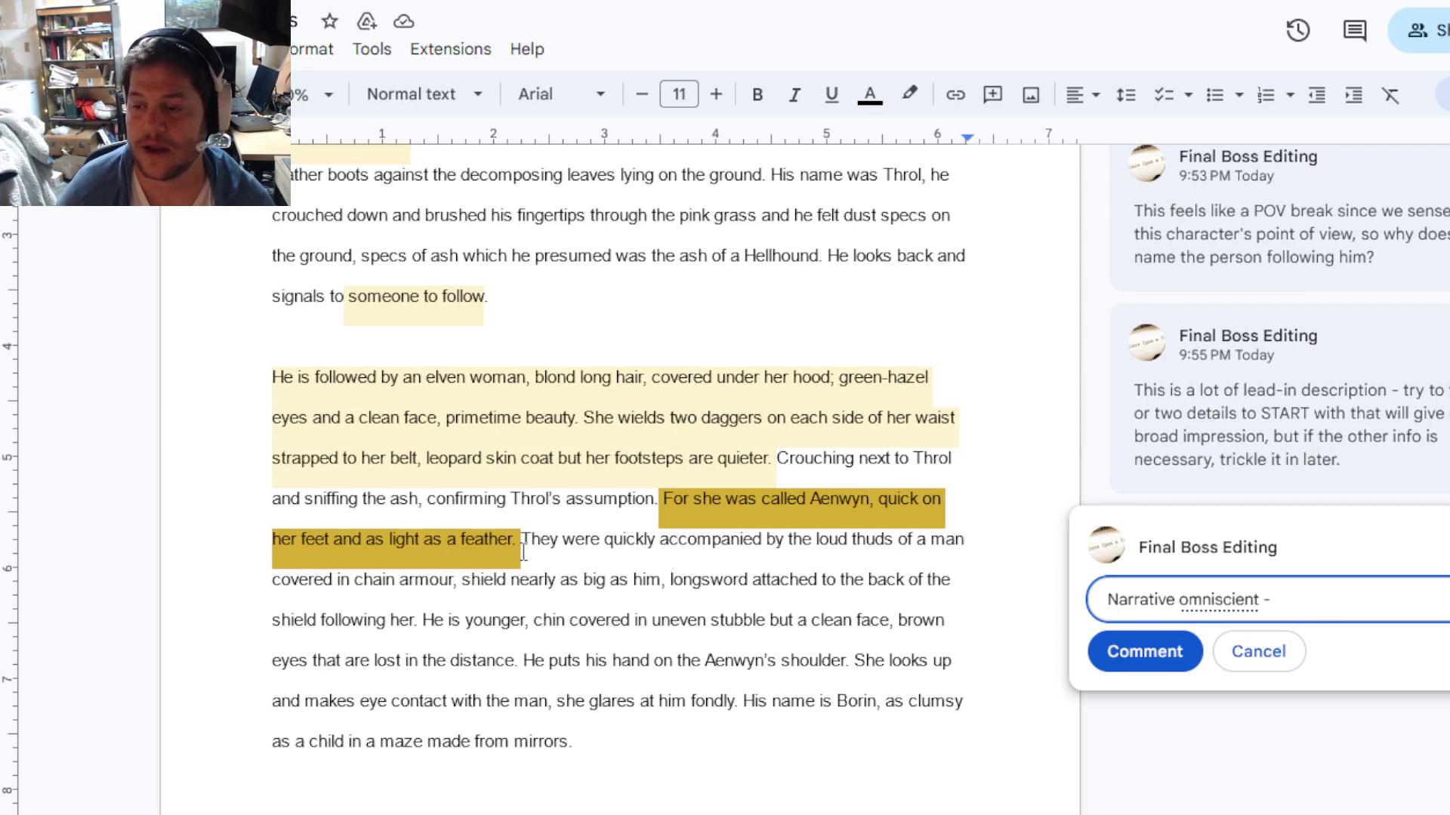
type(" this is great")
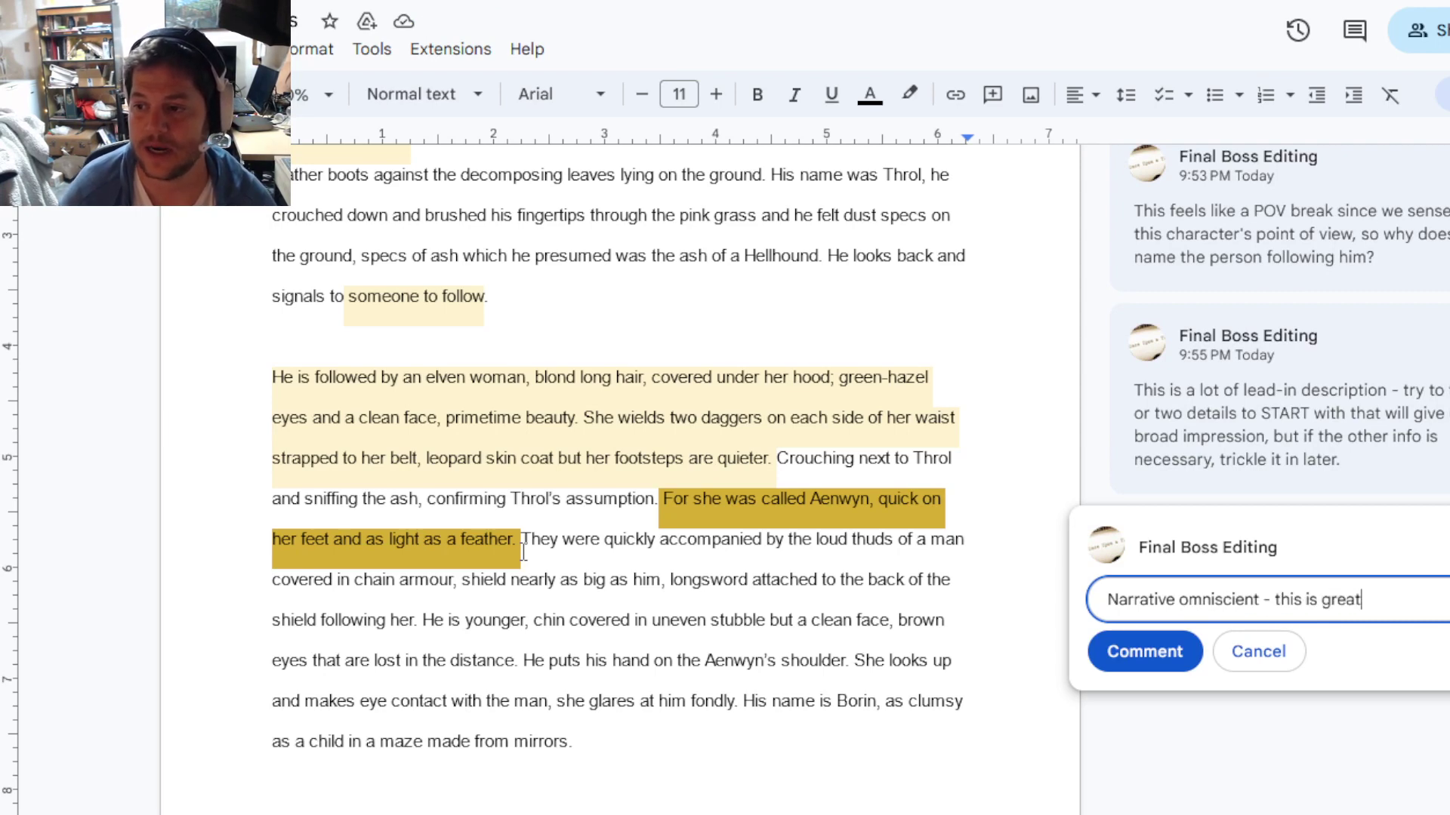
Step: Finish the omniscient narration comment with a "but remember" clause ending "to know who that narrator is." and post it
type(", but re")
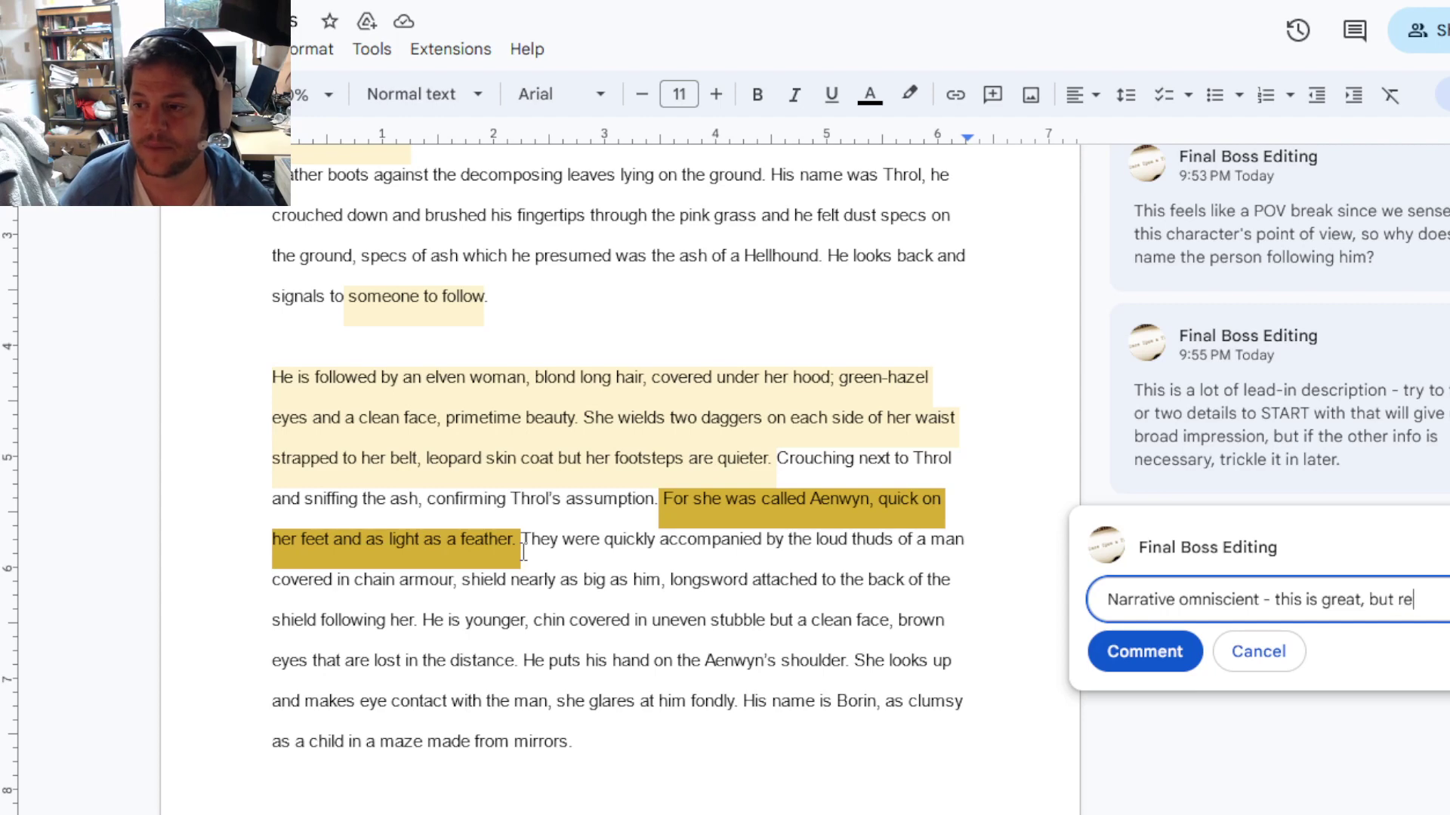
type("mem")
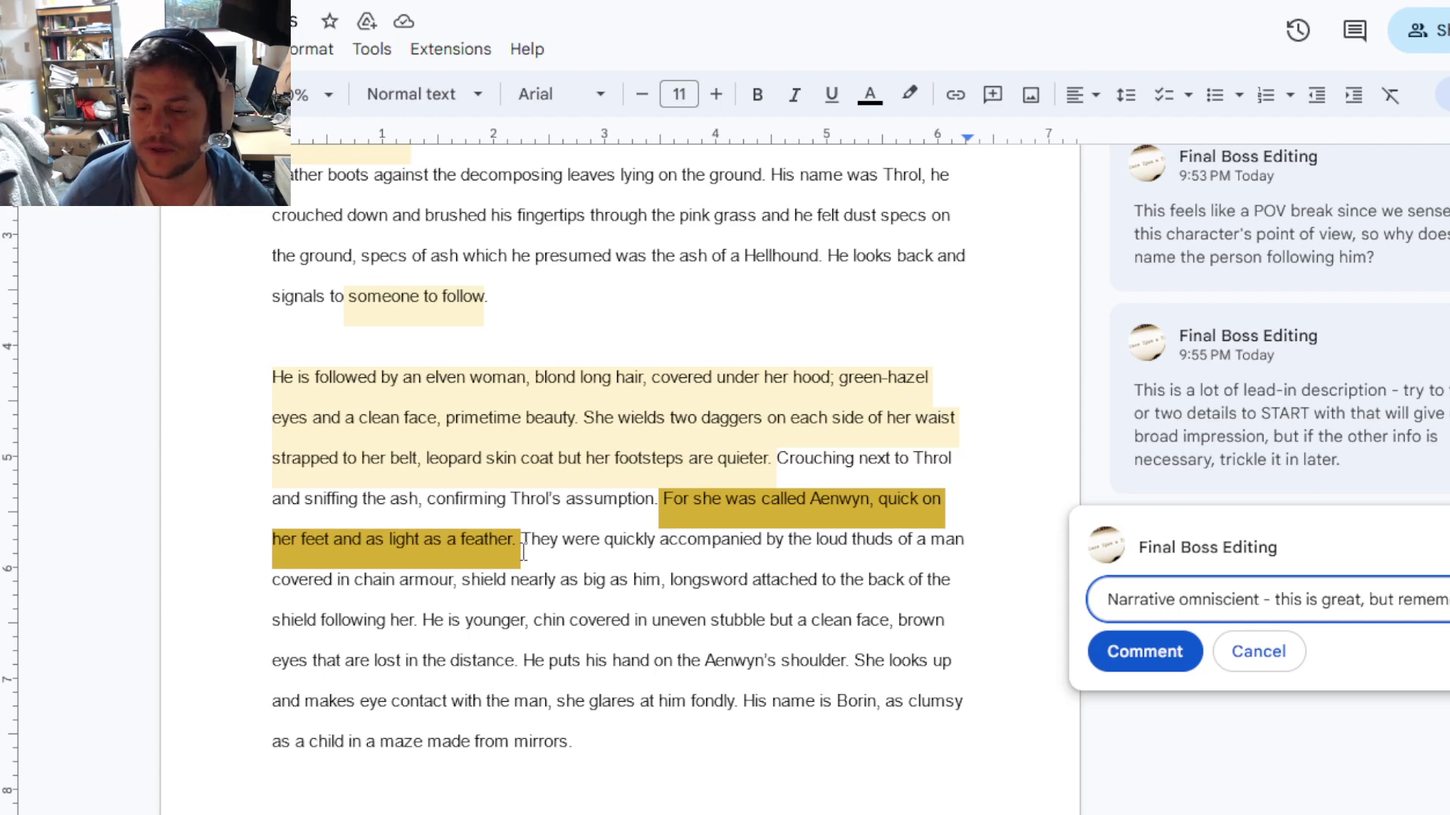
type("know who that narrato")
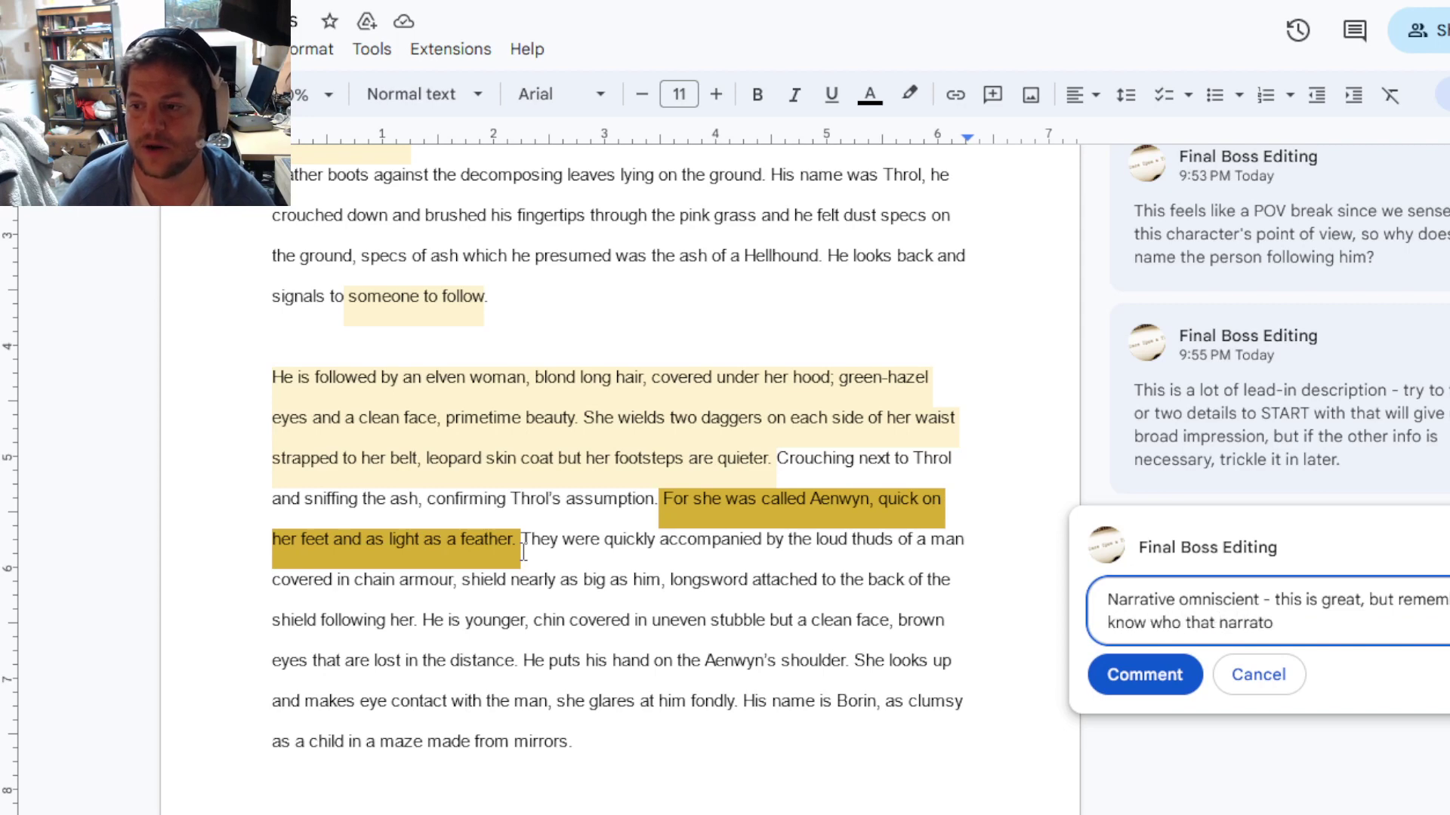
type("r is.")
key("ctrl+Return")
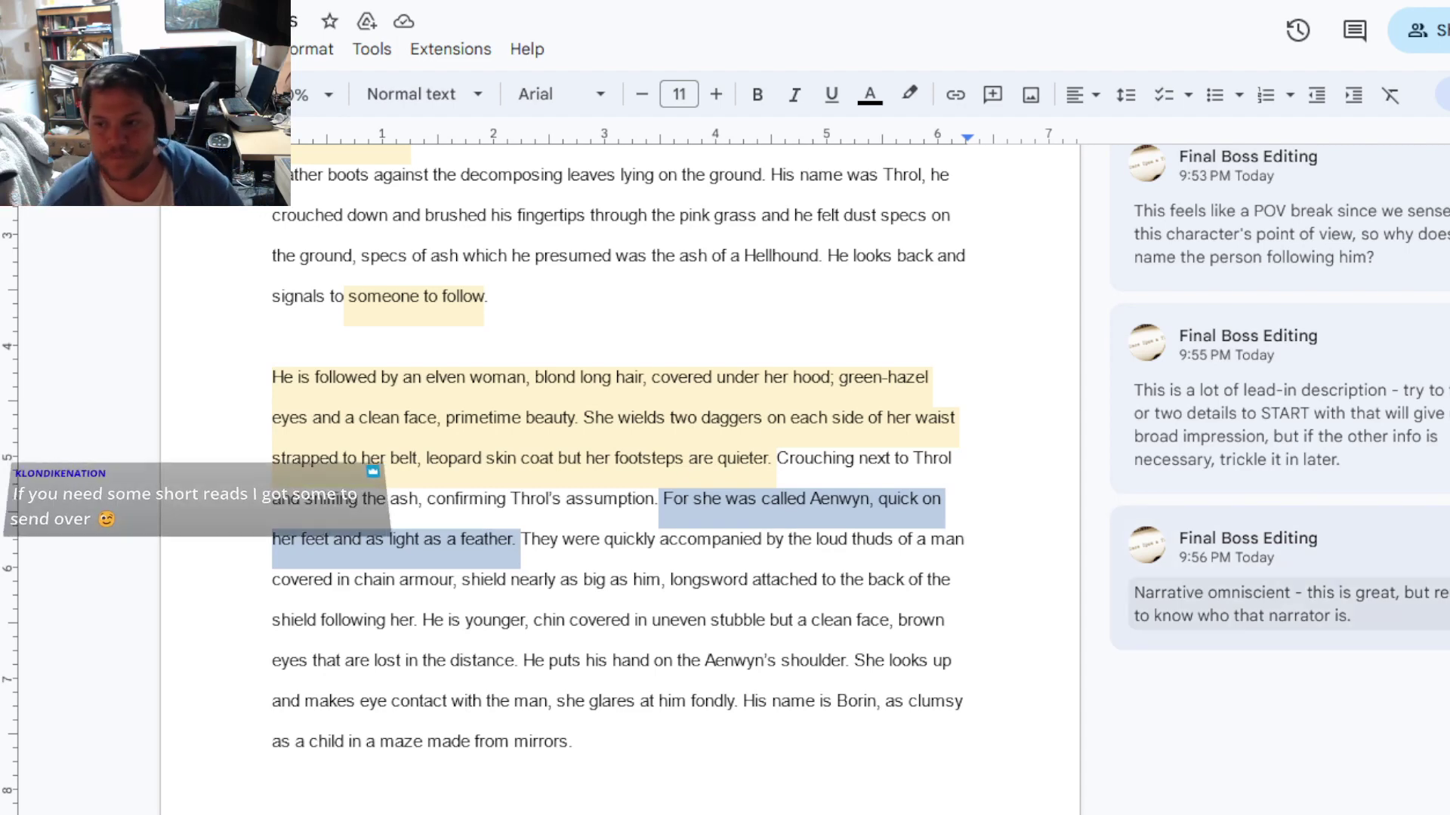
Step: Reply to the lead-in description comment with "What's the 20% of the info here that's doing 80% of the heavy lifting and lead with that."
left_click(1328, 423)
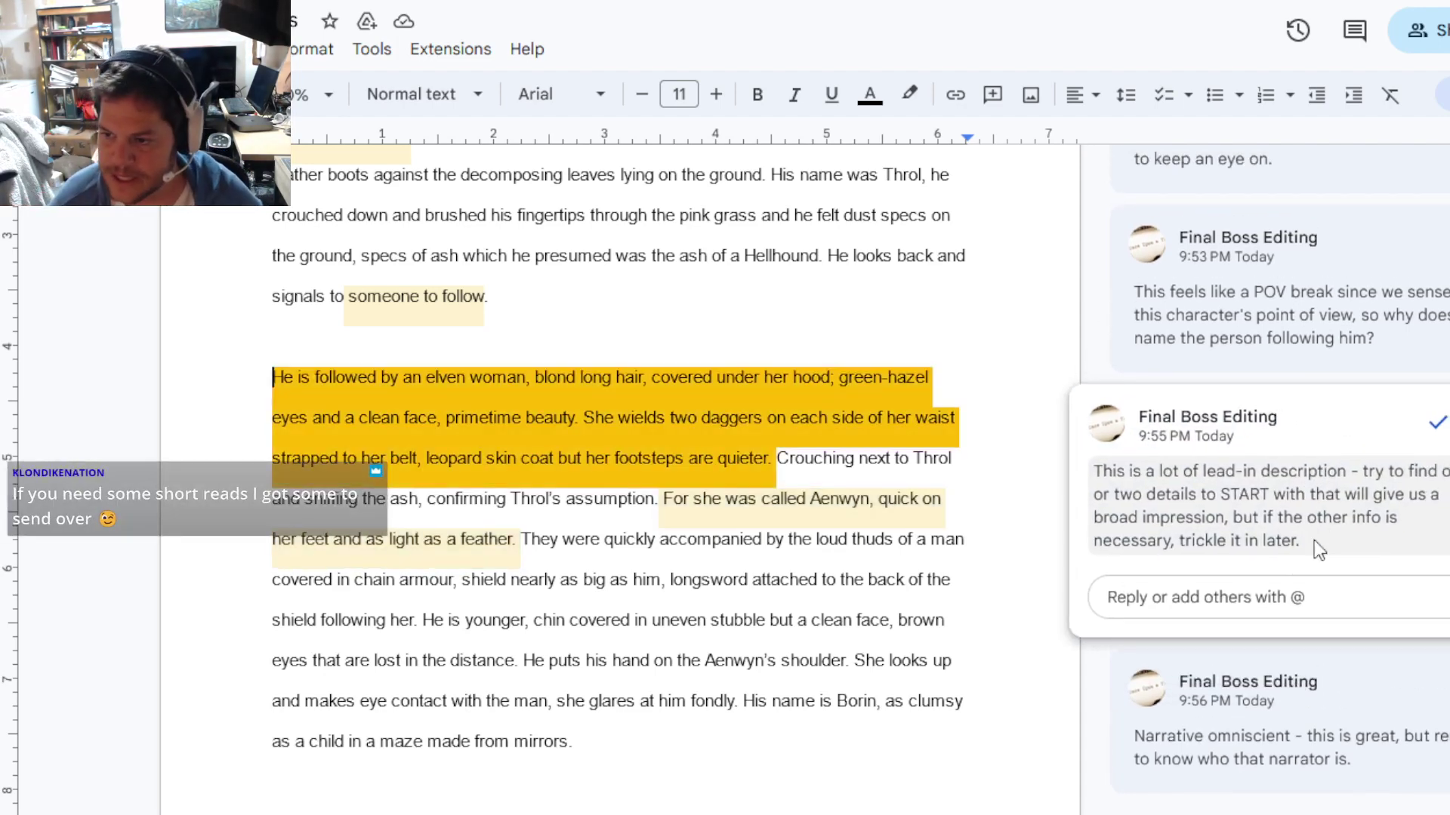
left_click(1243, 617)
type("W")
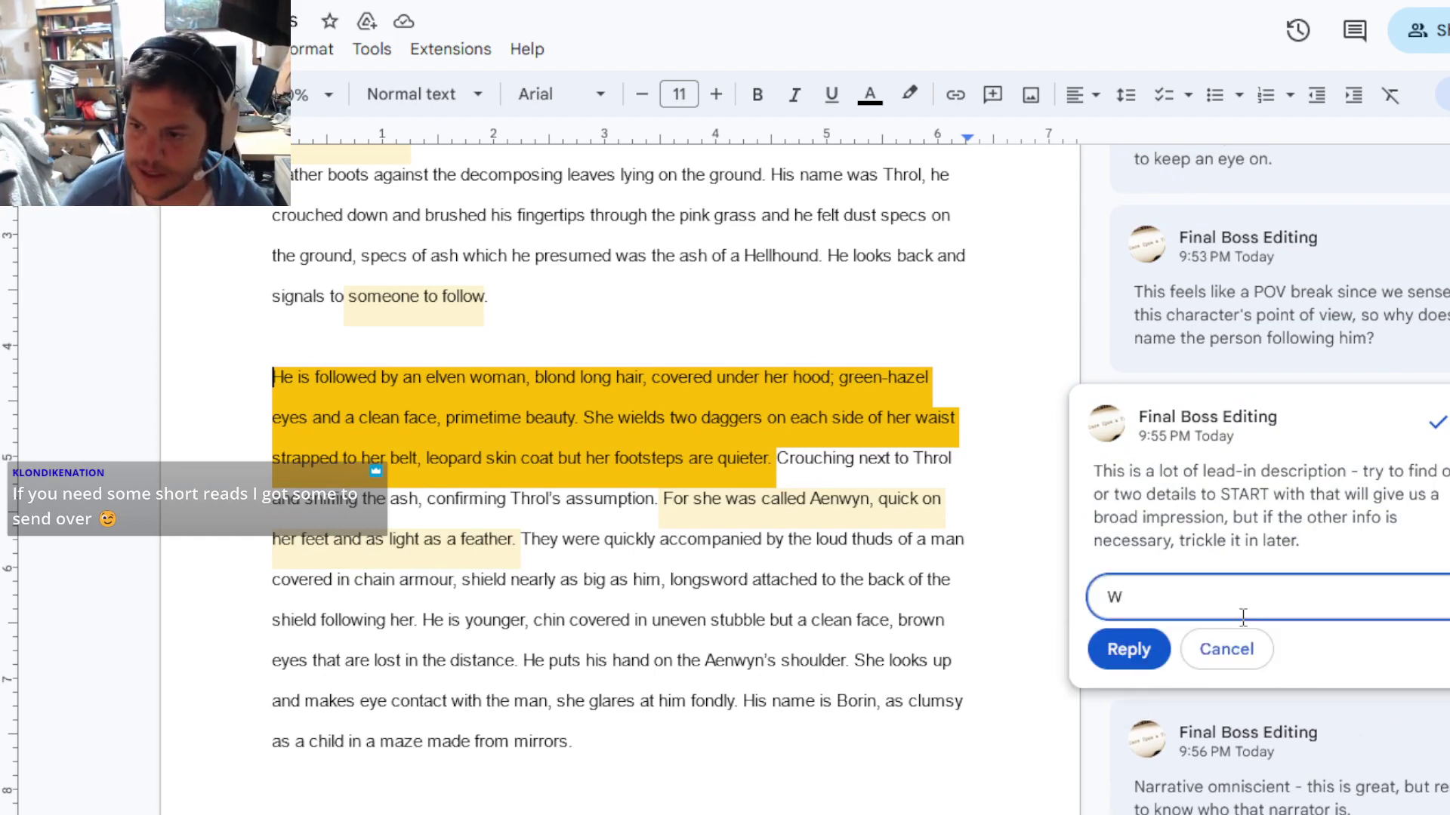
type("hat's the 20% of the info here' that's doing 90")
key("BackSpace")
key("BackSpace")
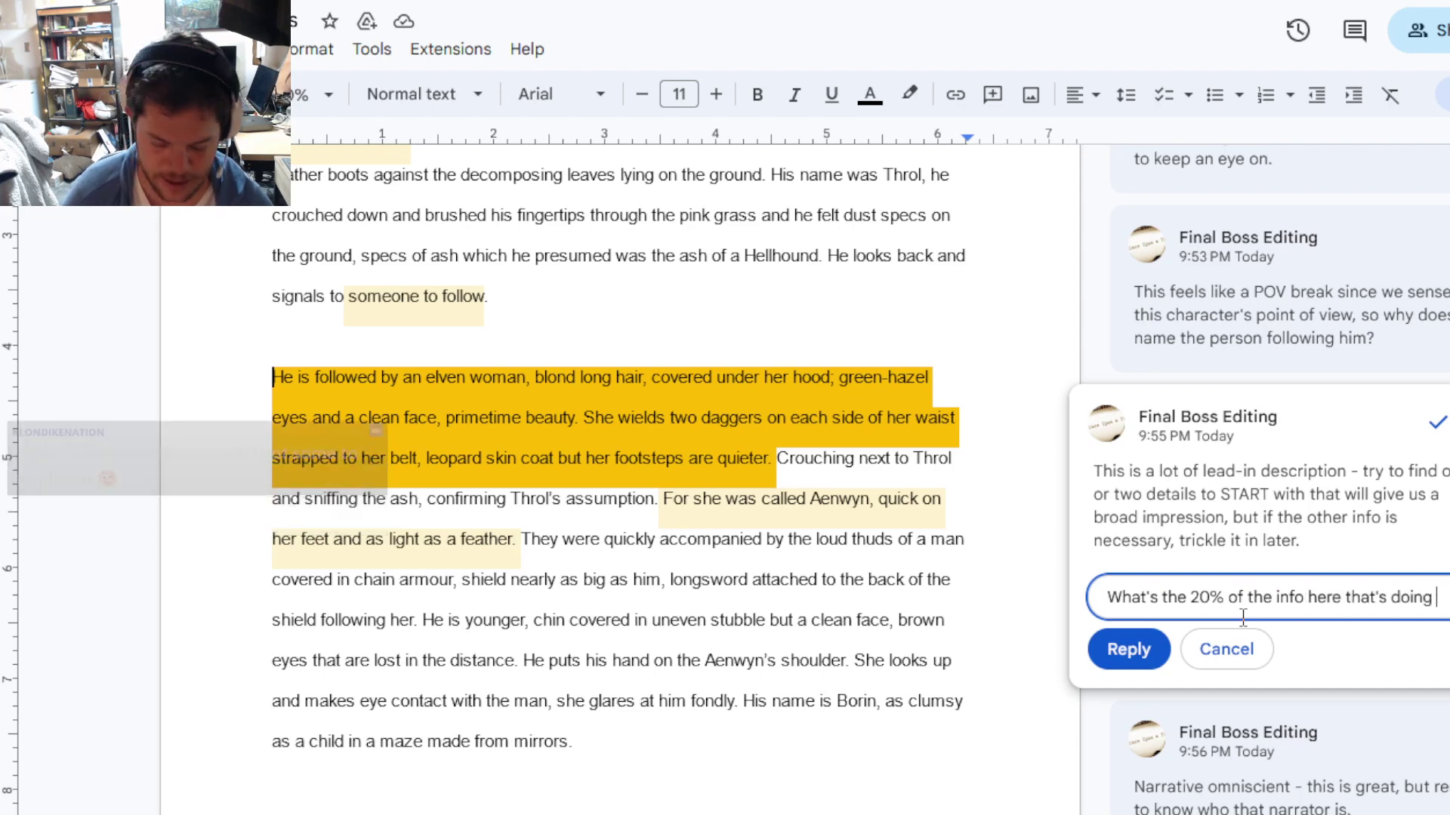
type("80")
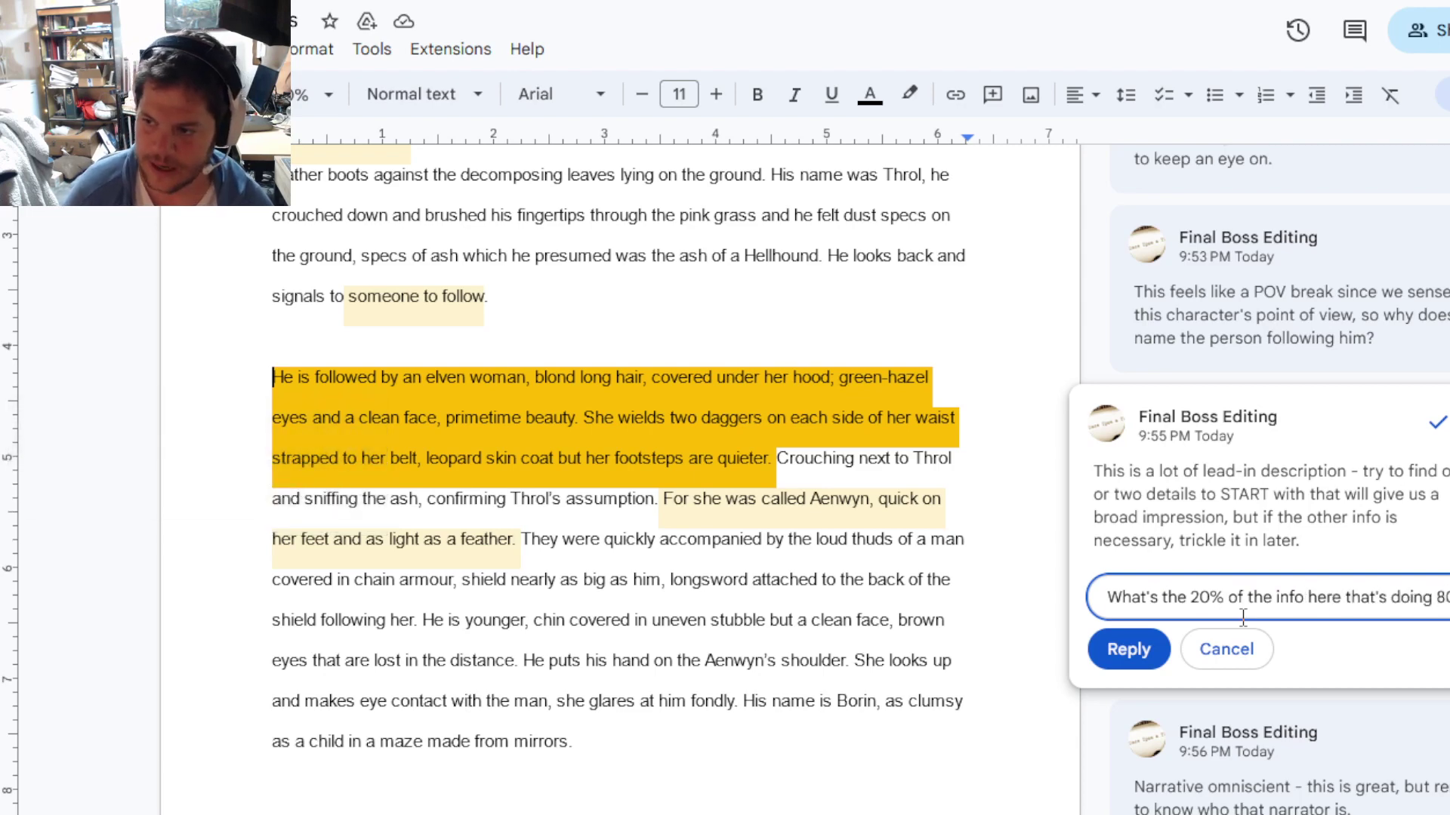
type("% of the heavy li")
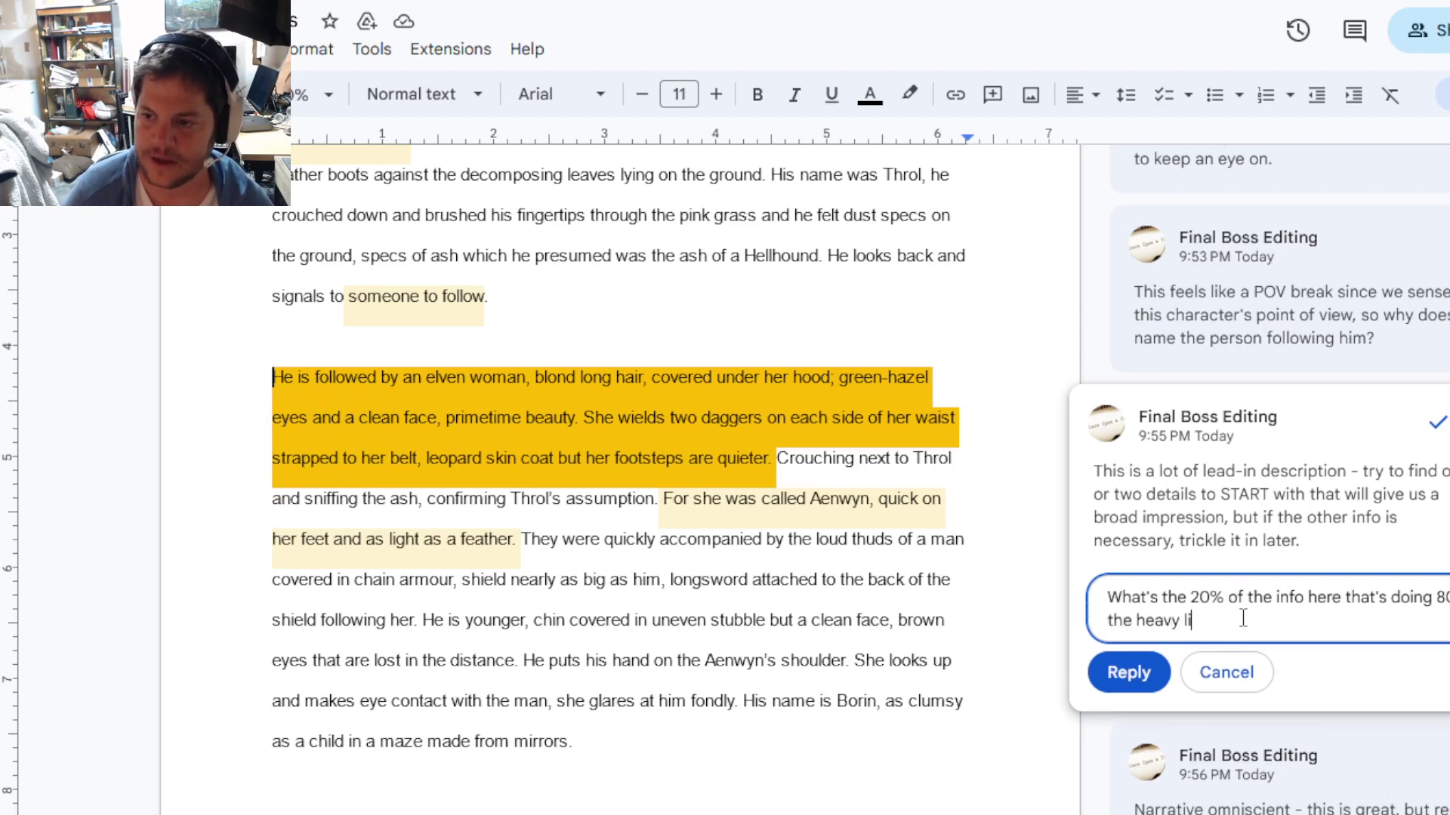
type("fting and lead with that")
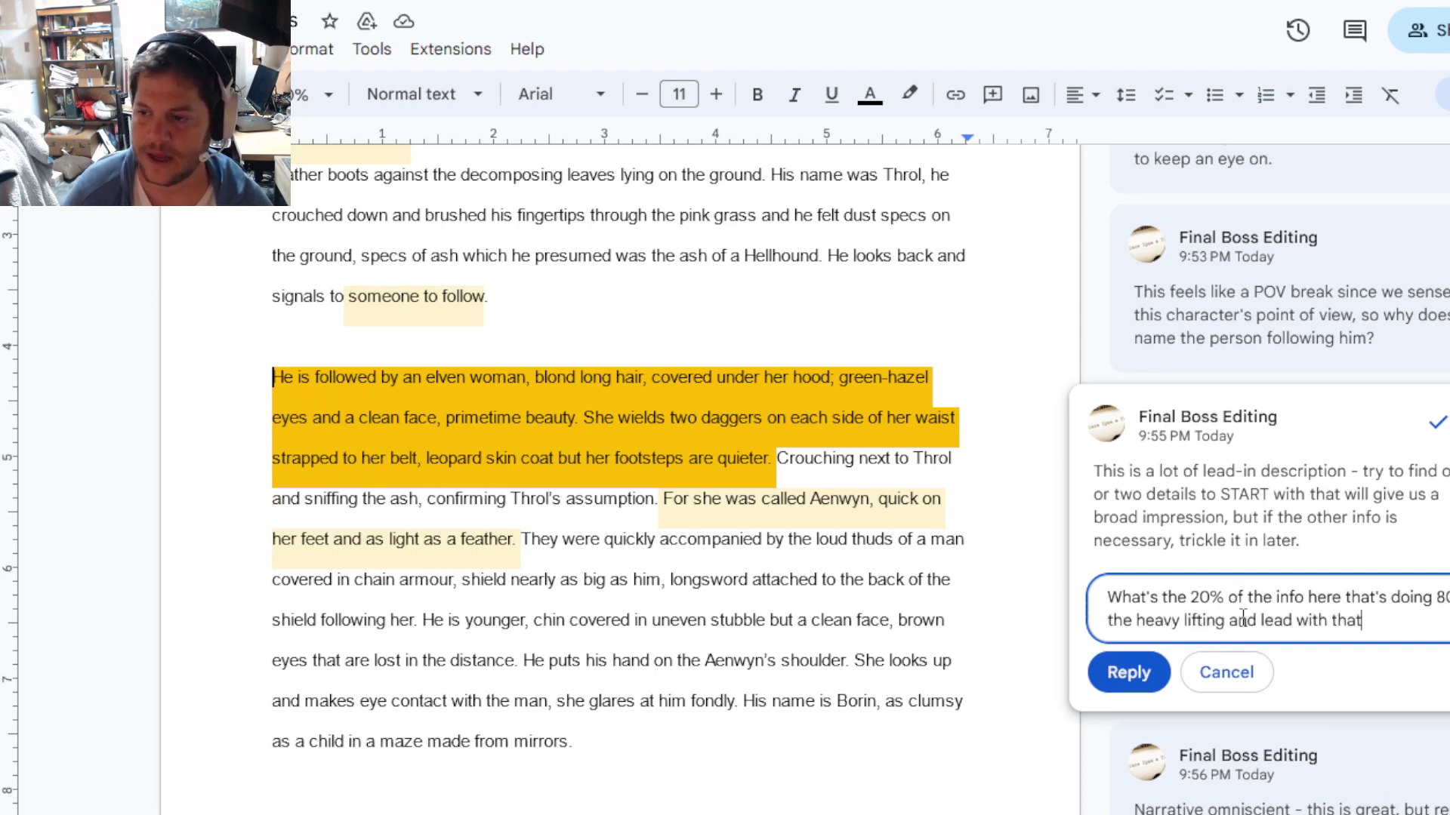
type(".")
key("ctrl+Return")
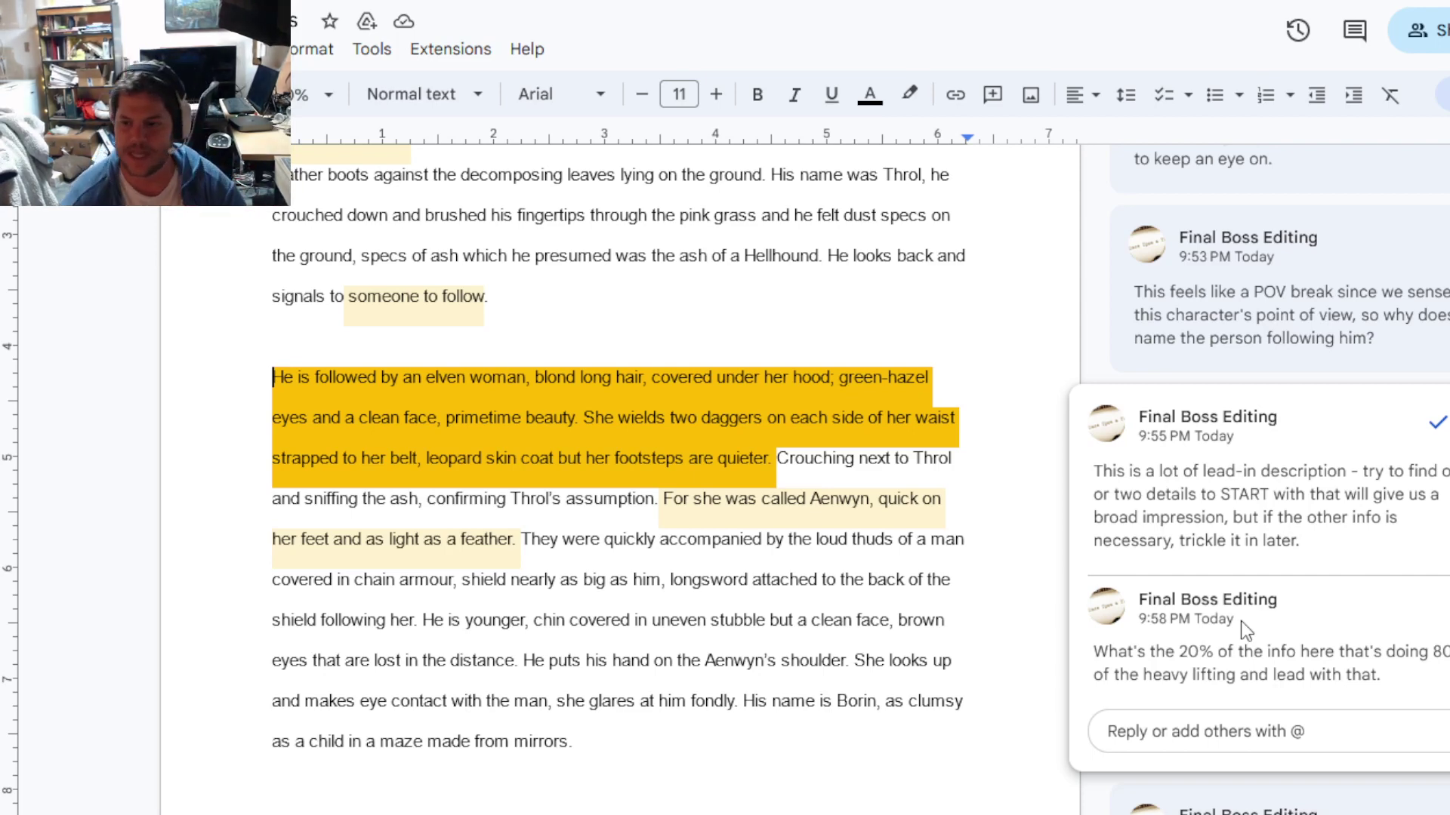
Step: Start another reply to the lead-in description comment with the word "Aenwyn's"
left_click(1169, 734)
type("A")
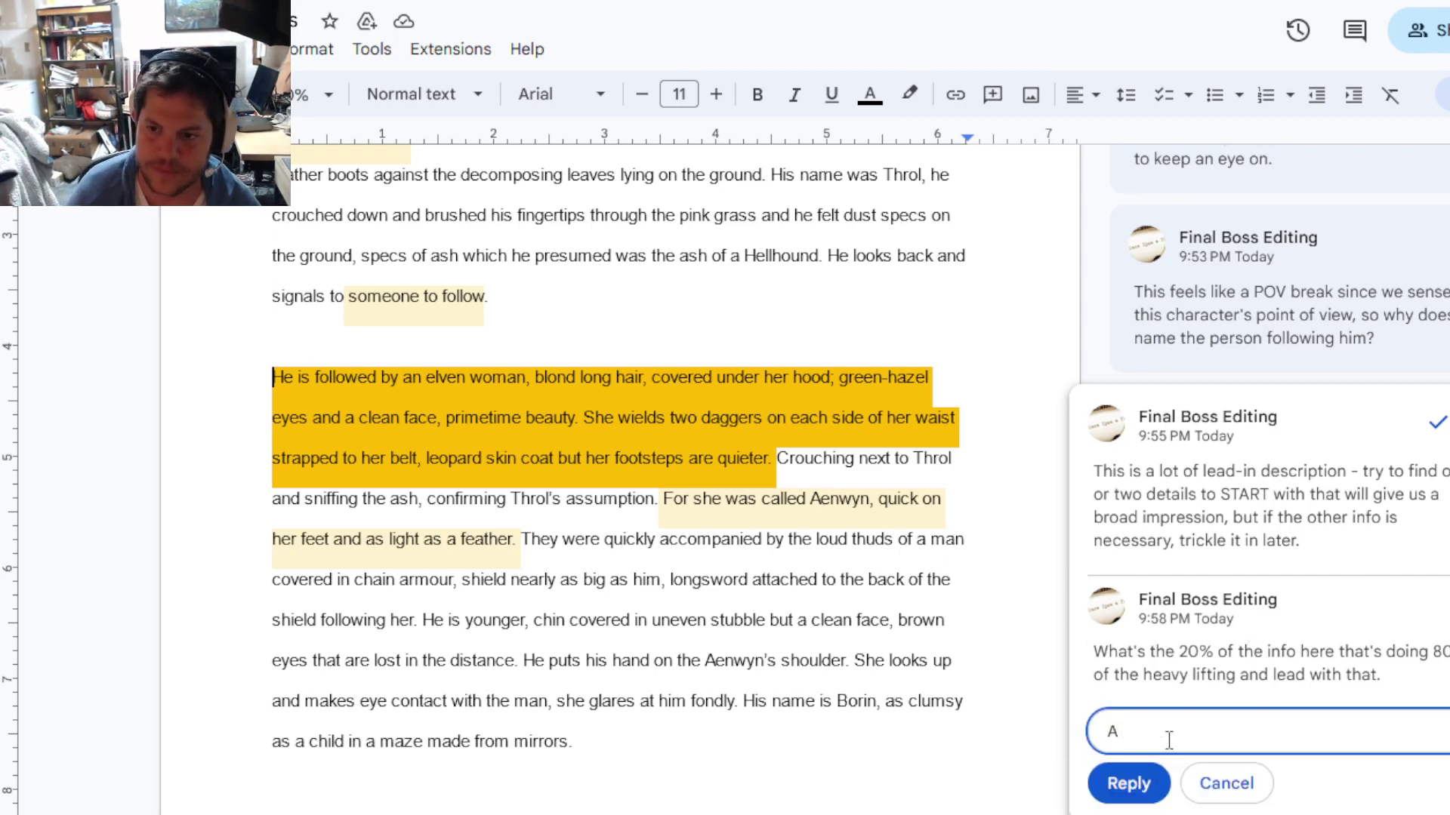
type("enwyn's")
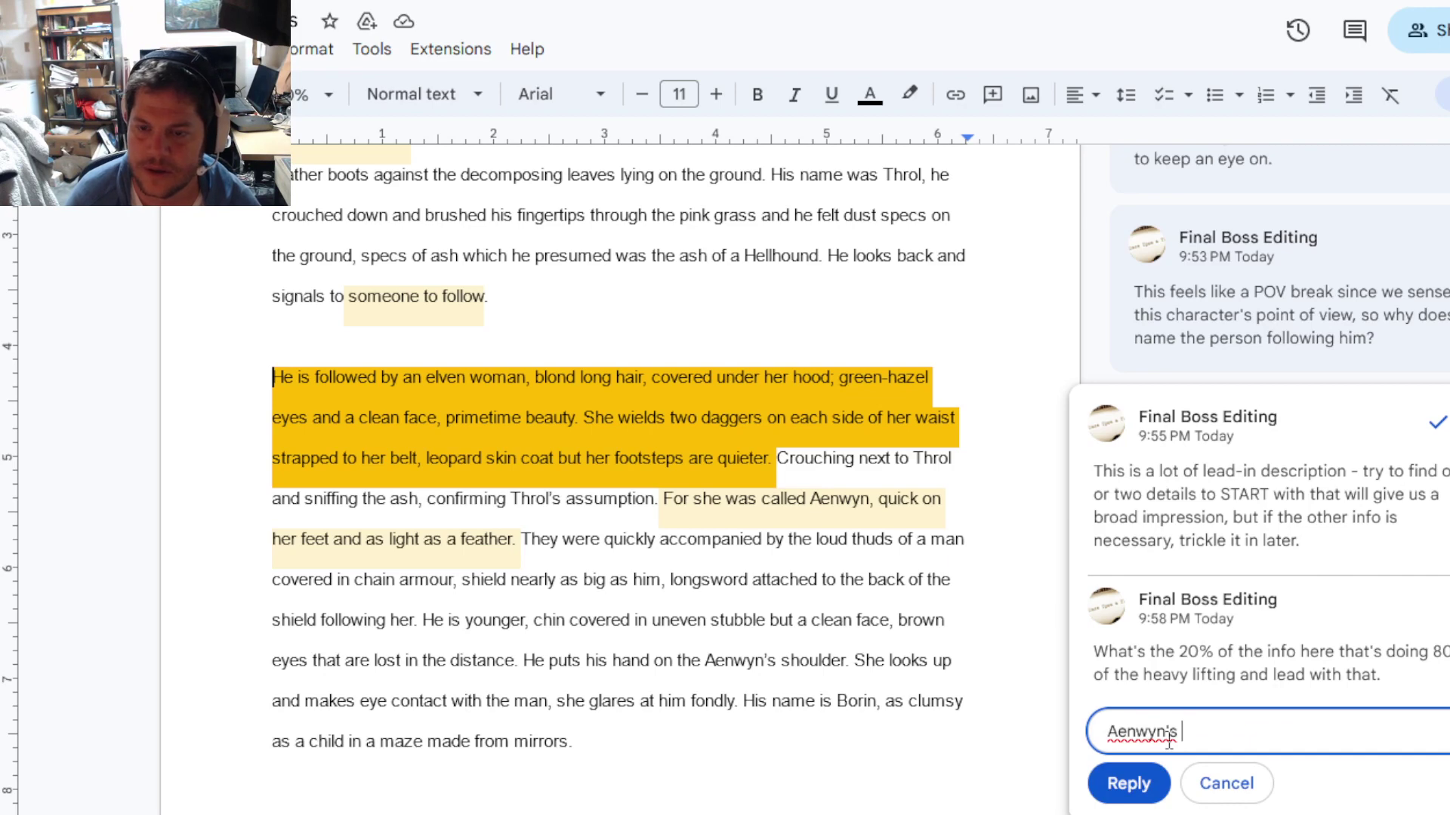
type(" golden har")
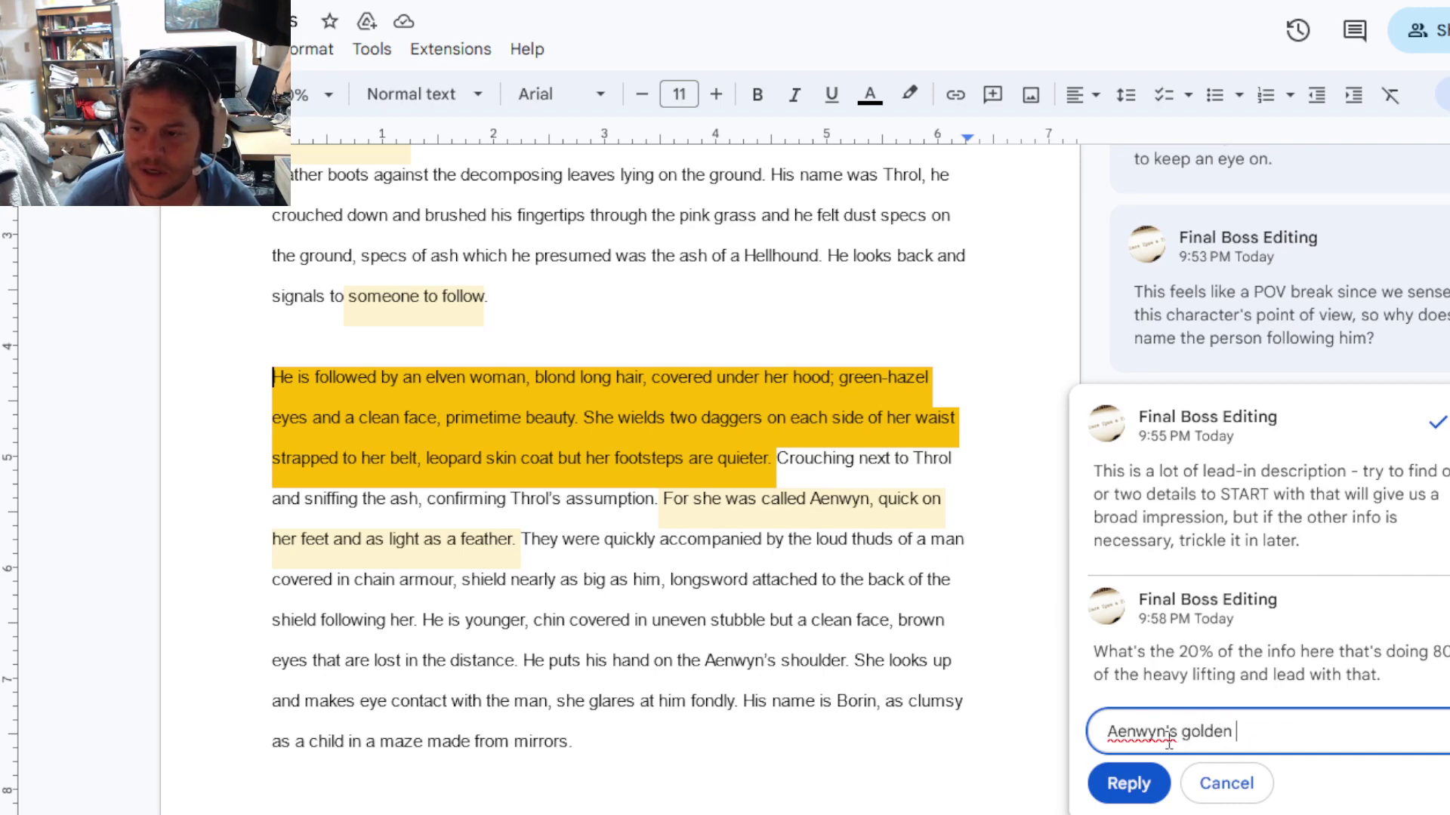
key("BackSpace")
key("BackSpace")
key("BackSpace")
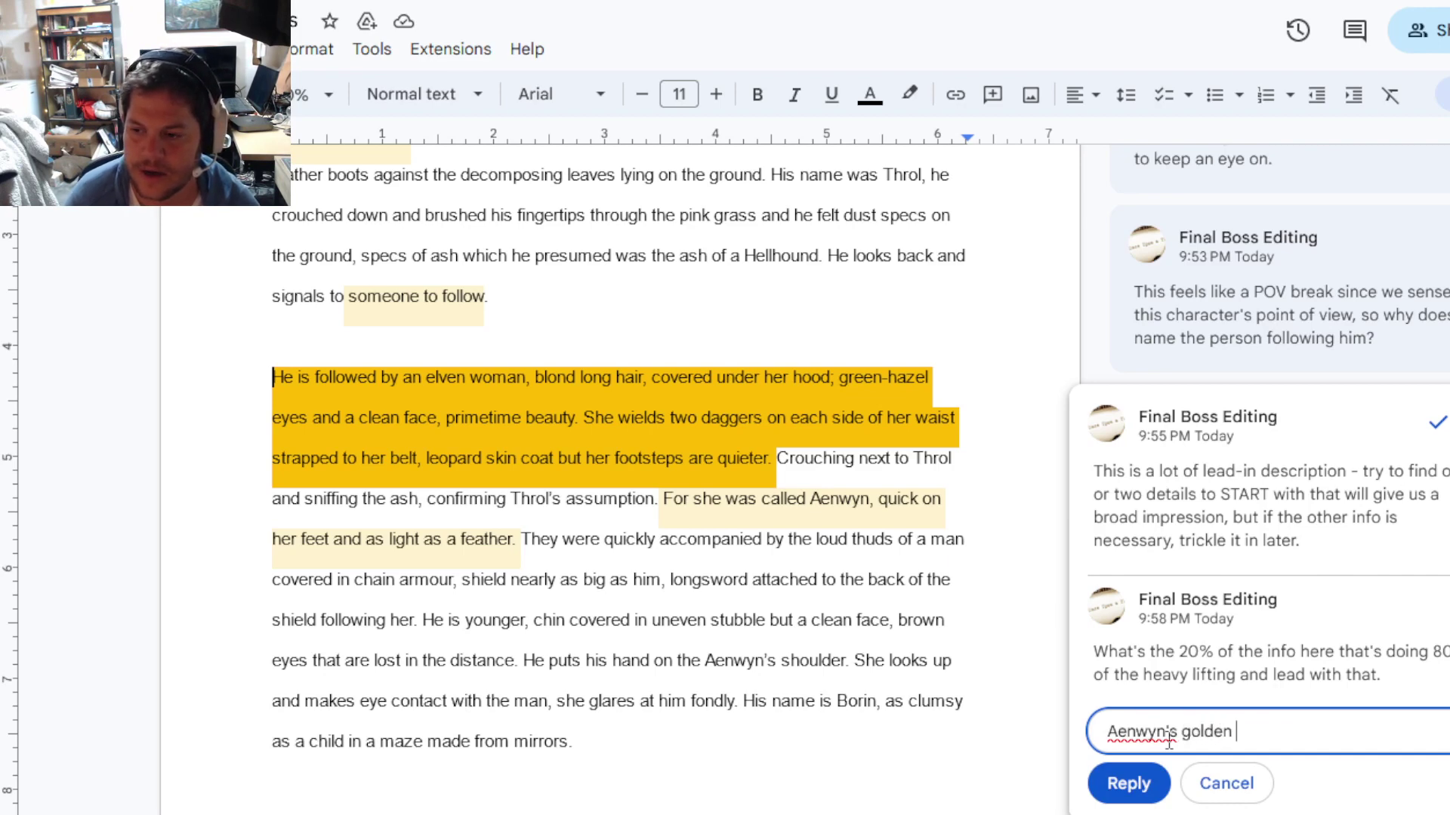
key("ctrl+BackSpace")
Step: Rework the start of the example reply to read "Snow crowned Aenwyn's golden hair as she"
key("Home")
type("Snow ")
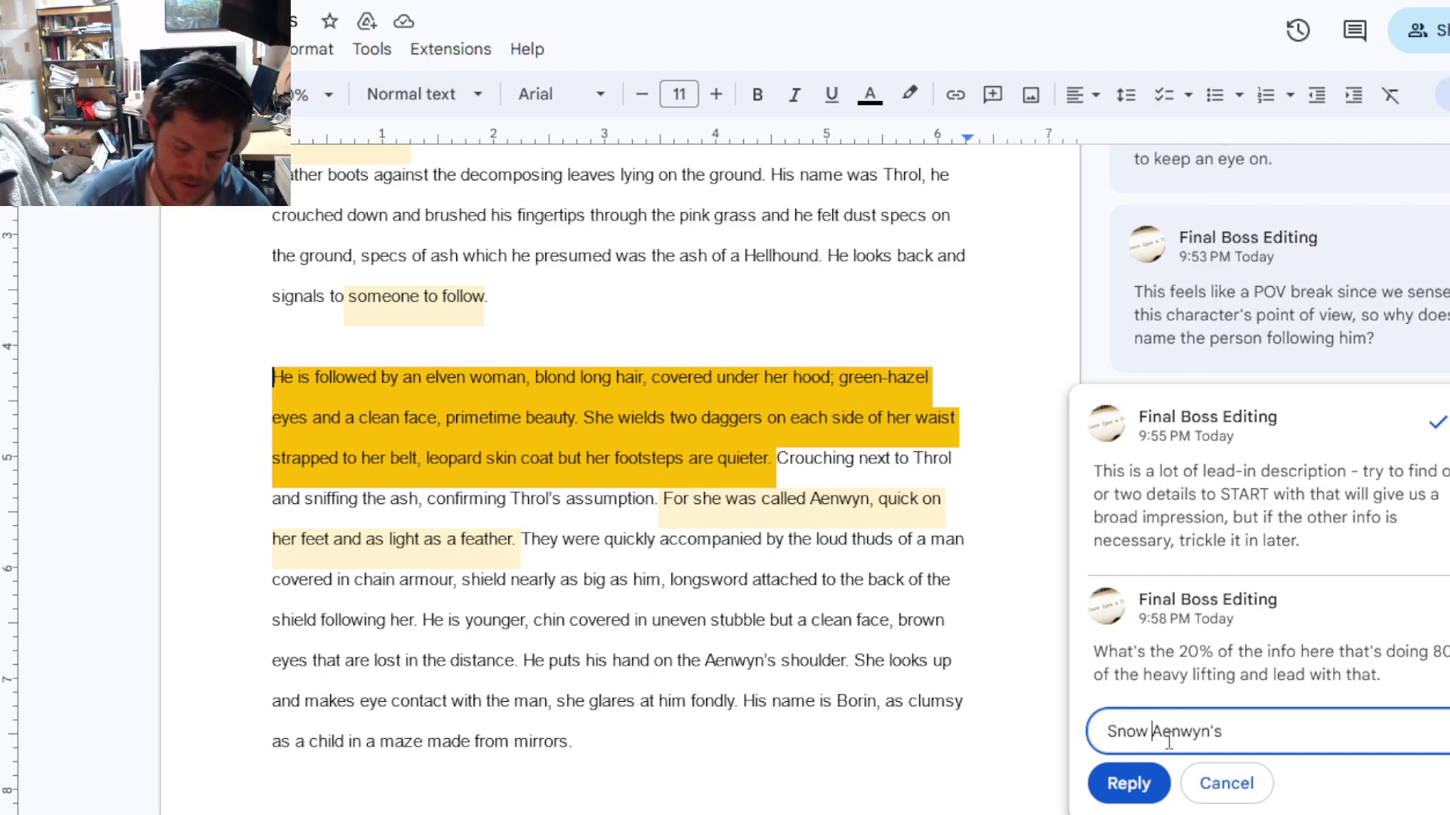
type("detted")
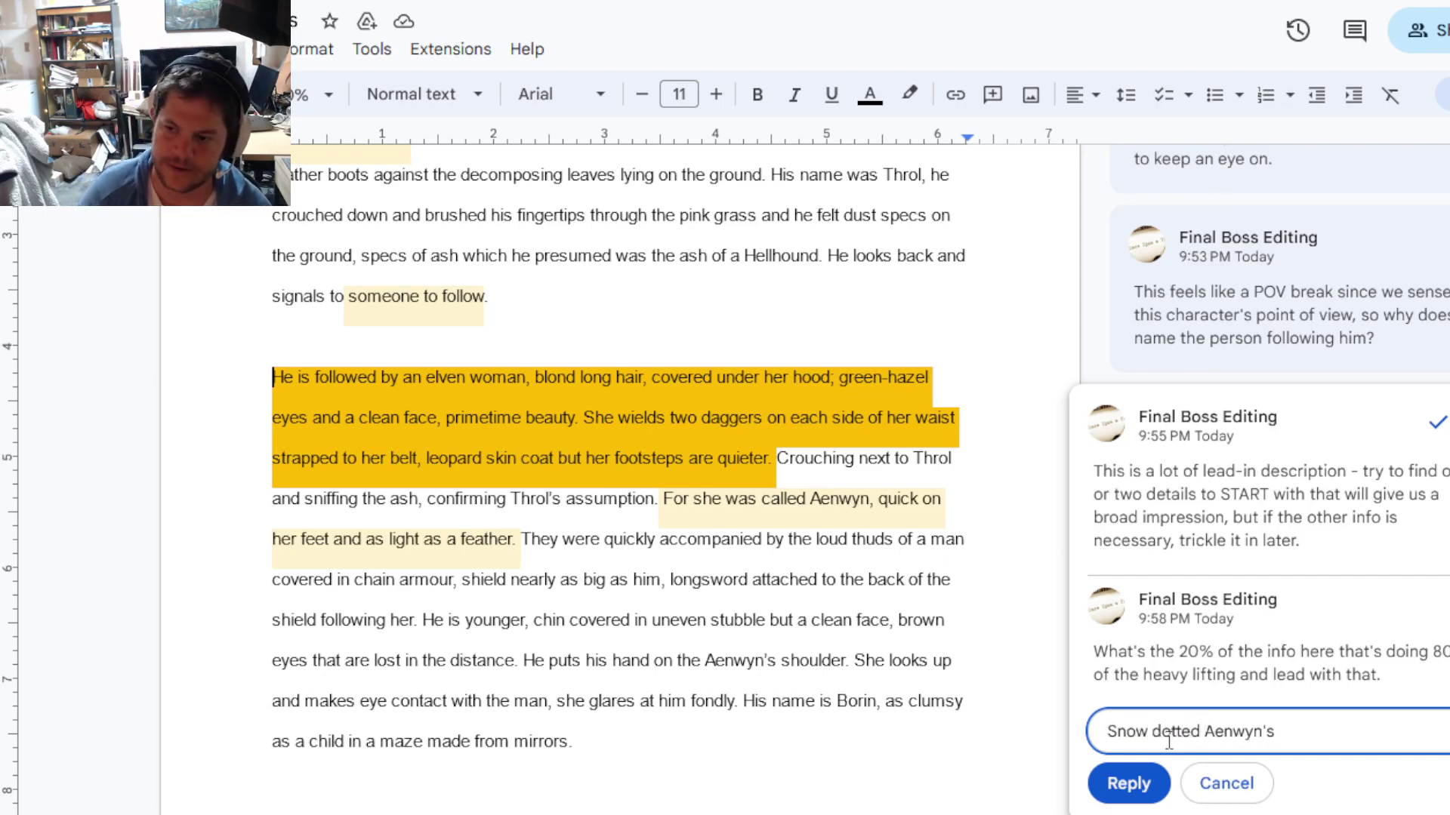
key("ctrl+BackSpace")
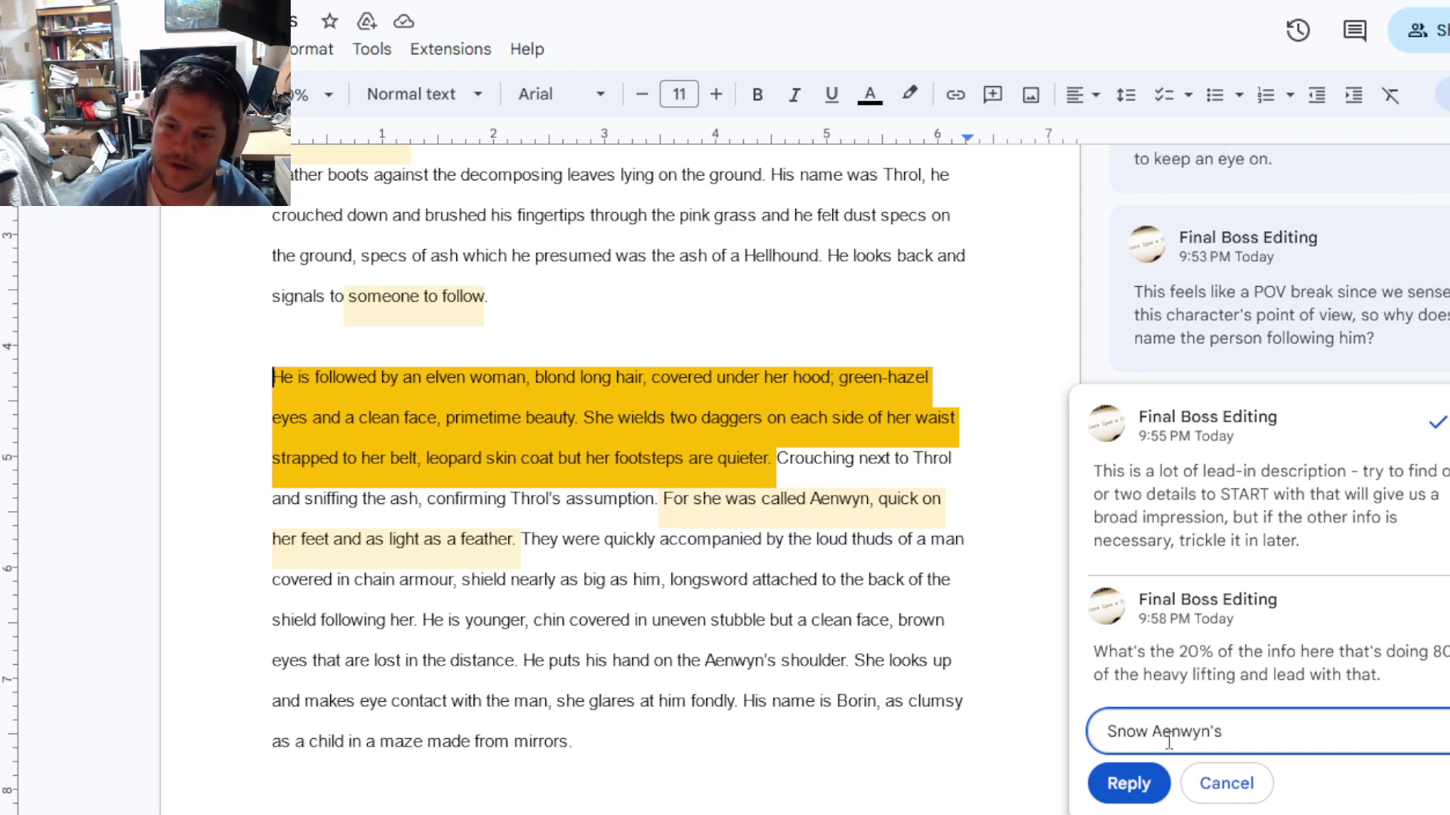
type("crowned Aenwyn's ")
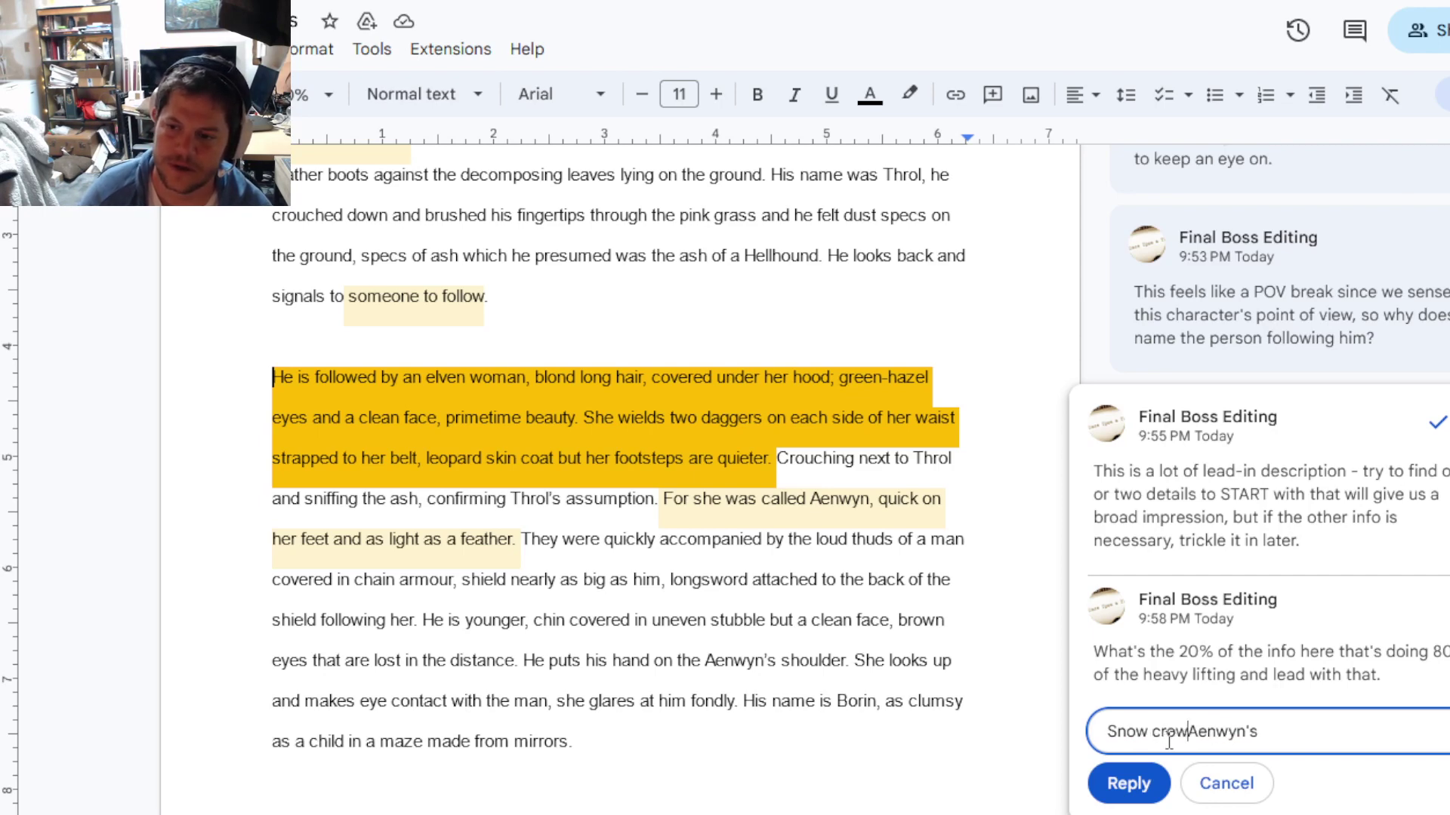
type("golden hair as she hu ")
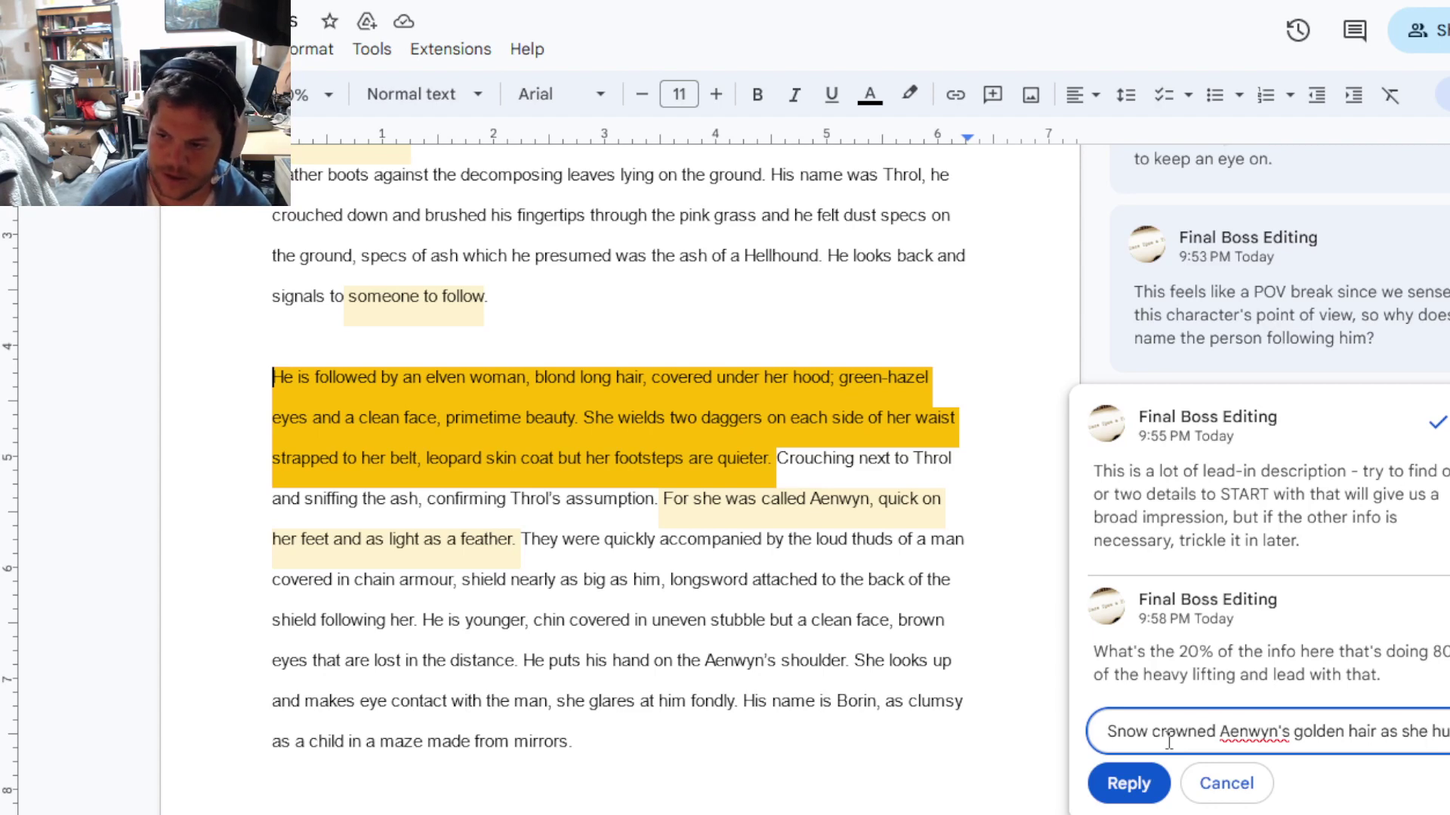
Step: Reword the ending of the example reply so it closes with "lightly atop the snow." and post it
type("forward a")
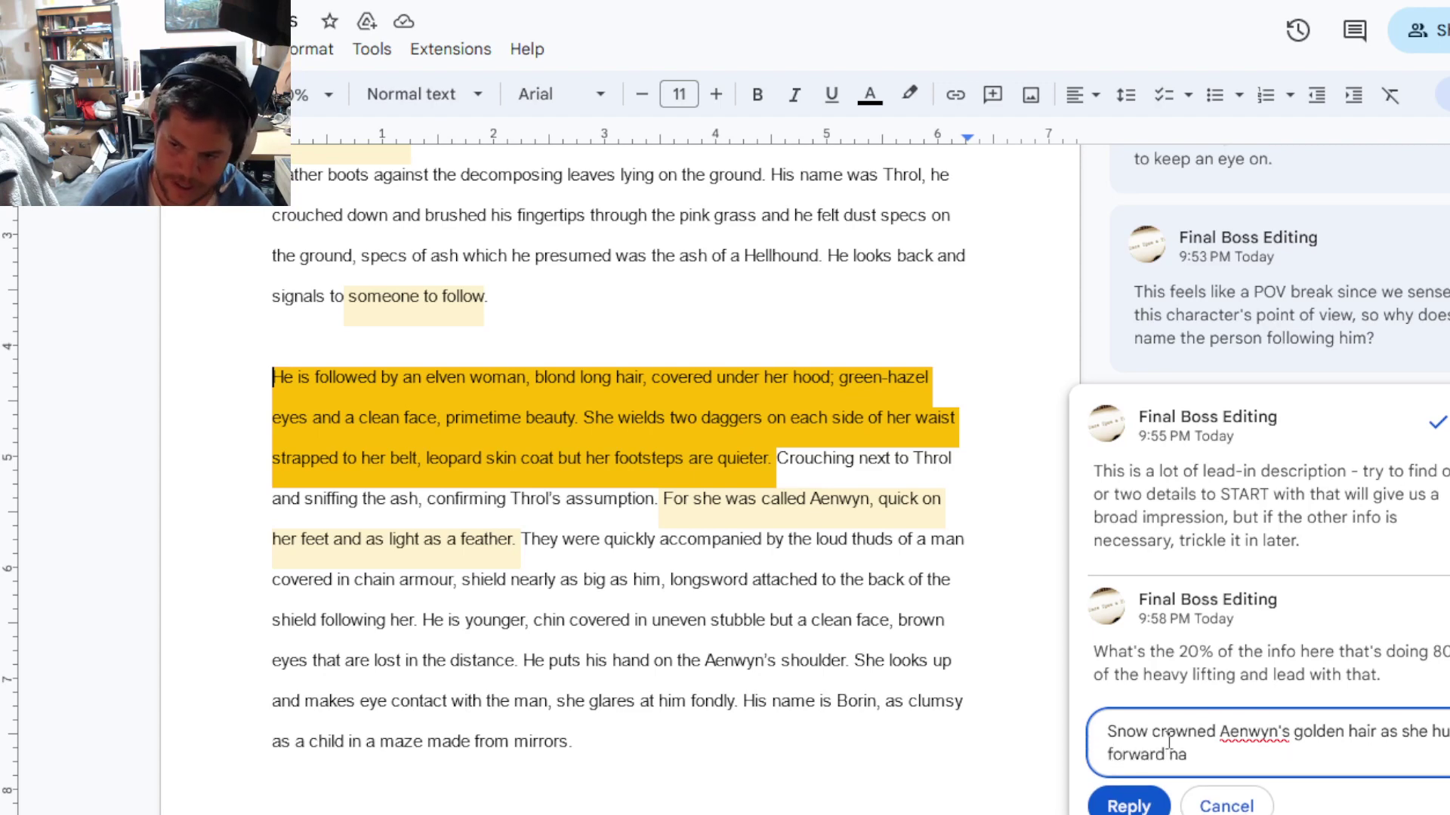
type("nd")
key("ctrl+BackSpace")
key("ctrl+BackSpace")
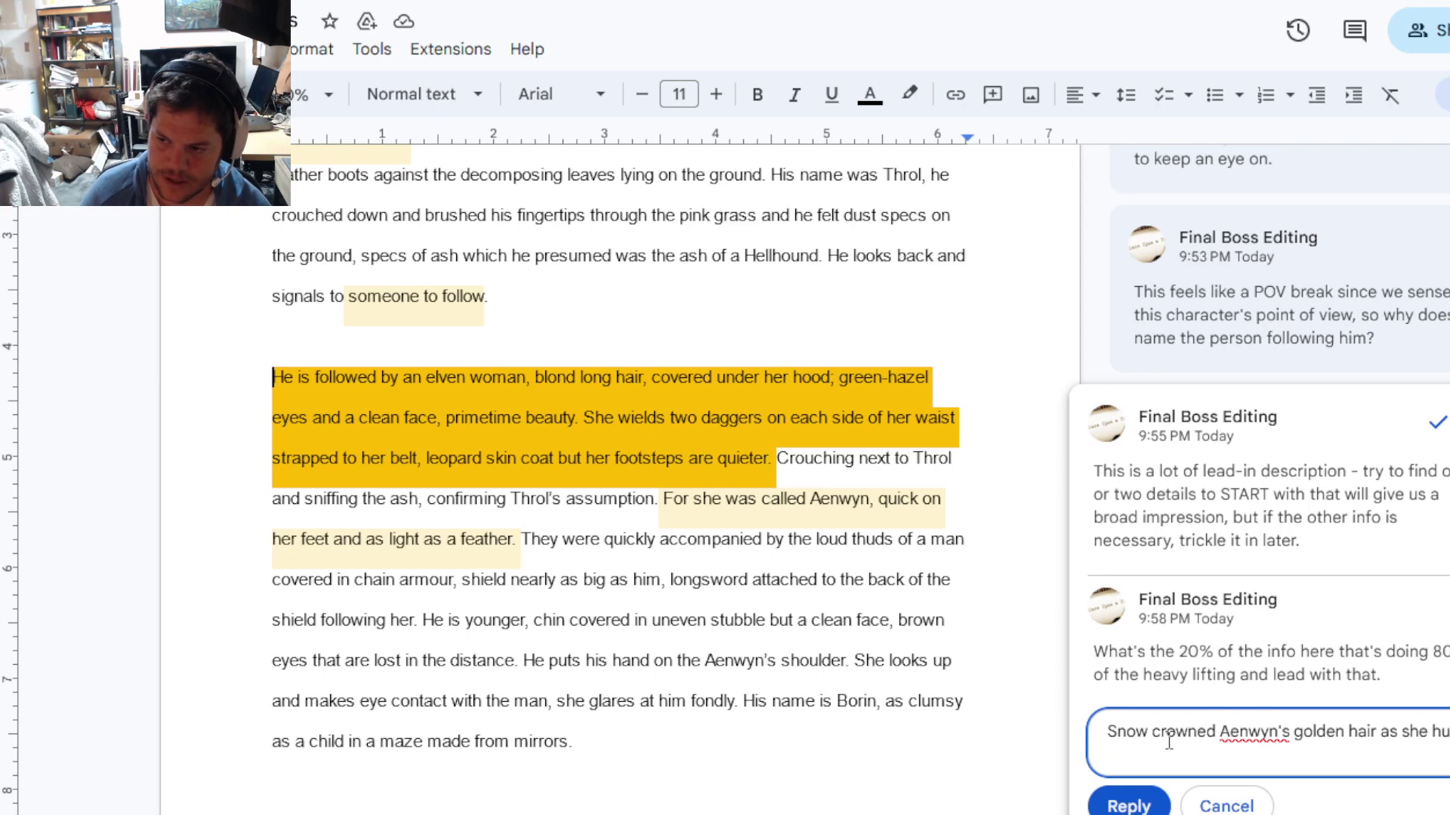
key("ctrl+BackSpace")
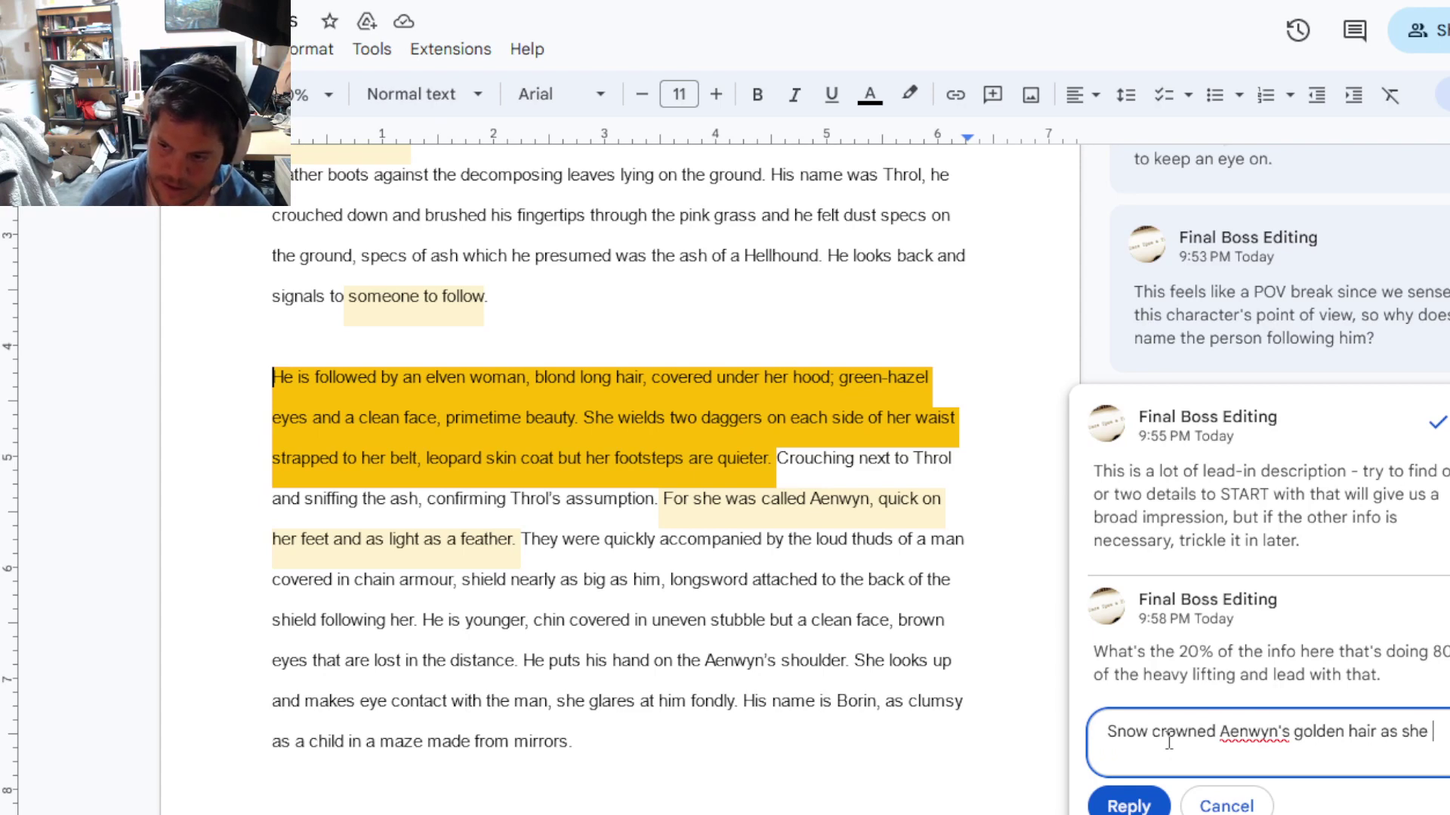
type("str")
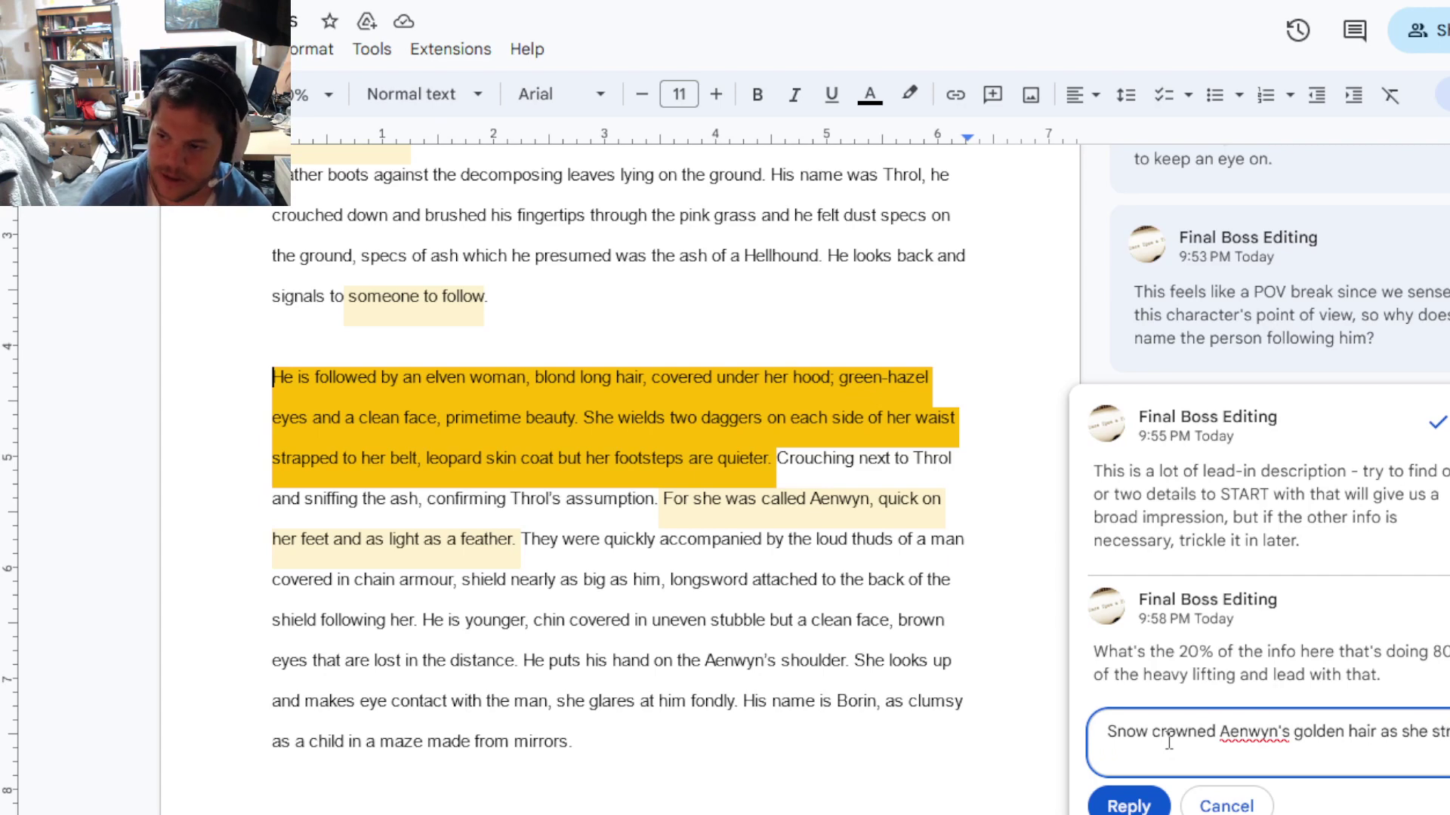
type("lightly,")
key("BackSpace")
type("atop the snow")
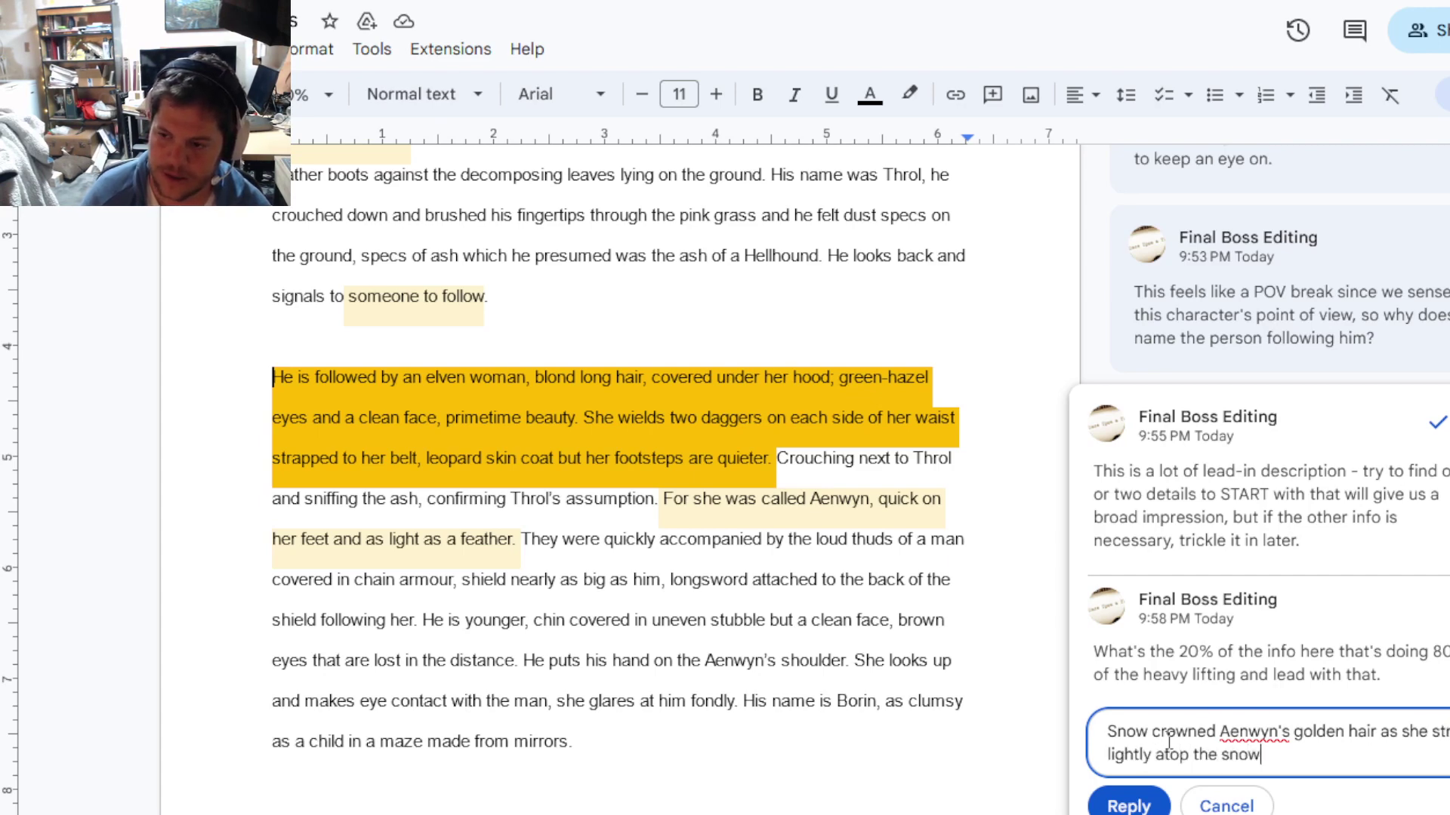
type(".")
key("ctrl+Return")
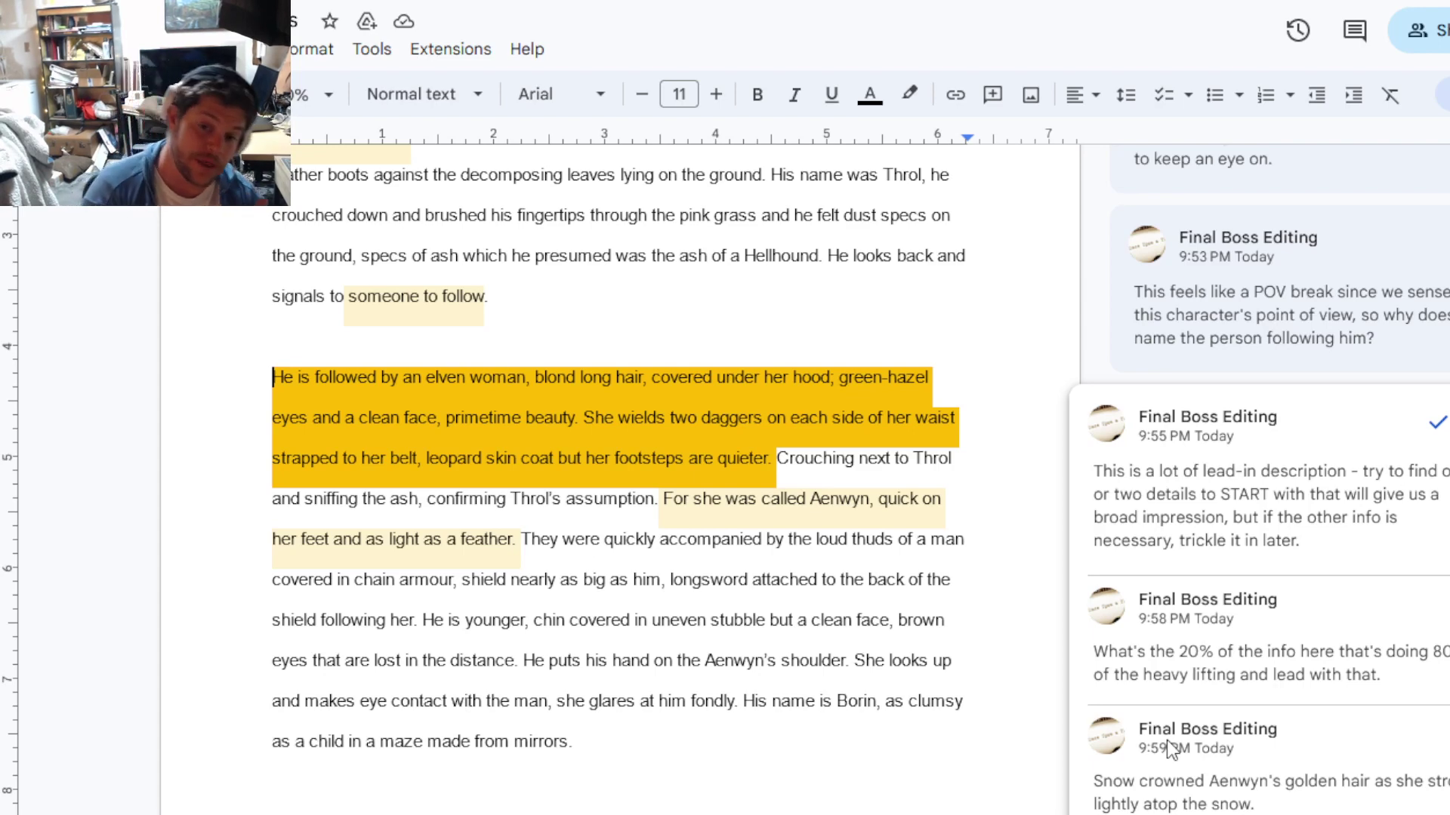
Step: Suggest replacing "made from" with "of" in the sentence comparing Borin to a child in a maze of mirrors
scroll(828, 746, "down", 4)
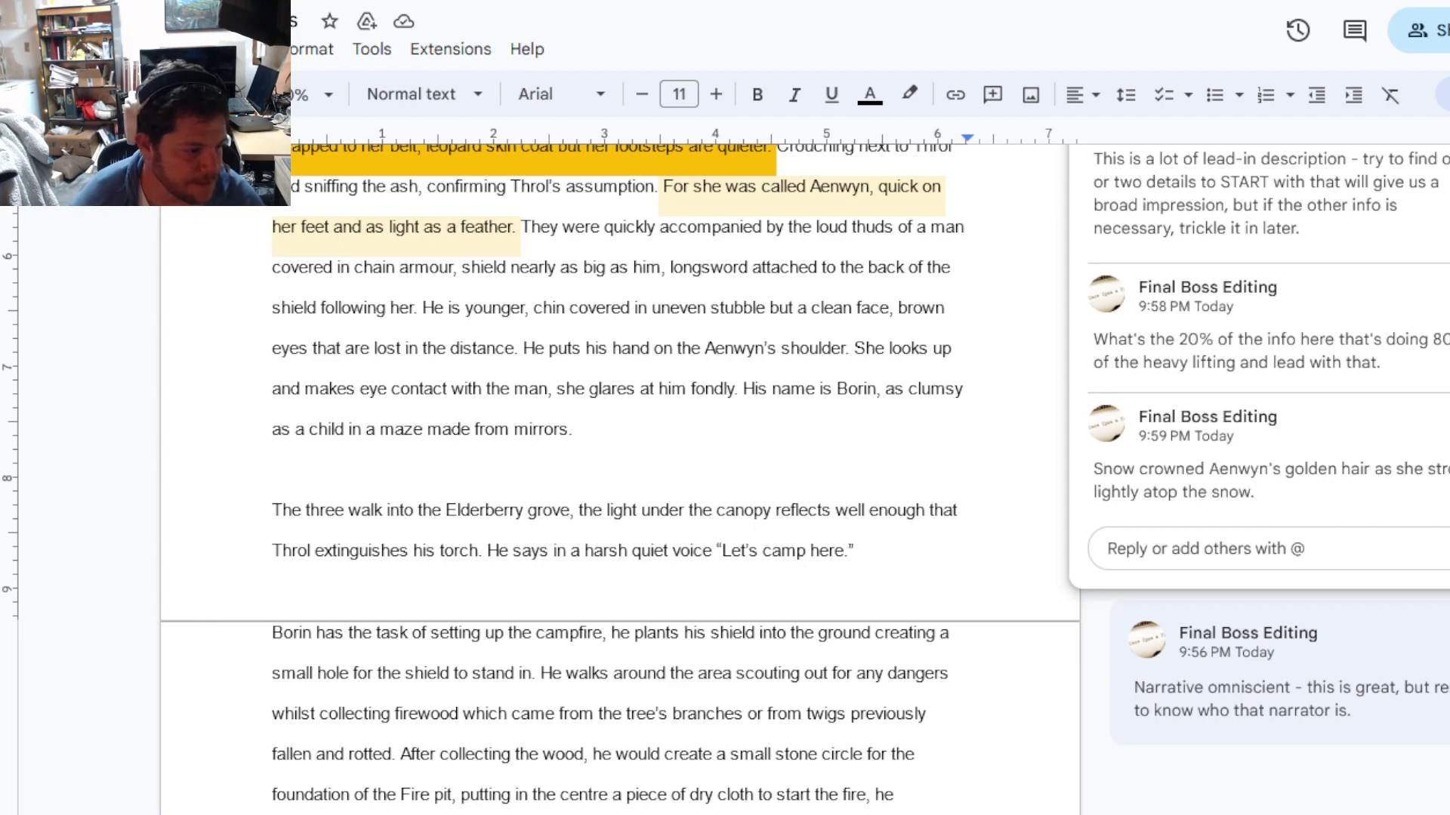
scroll(619, 475, "down", 3)
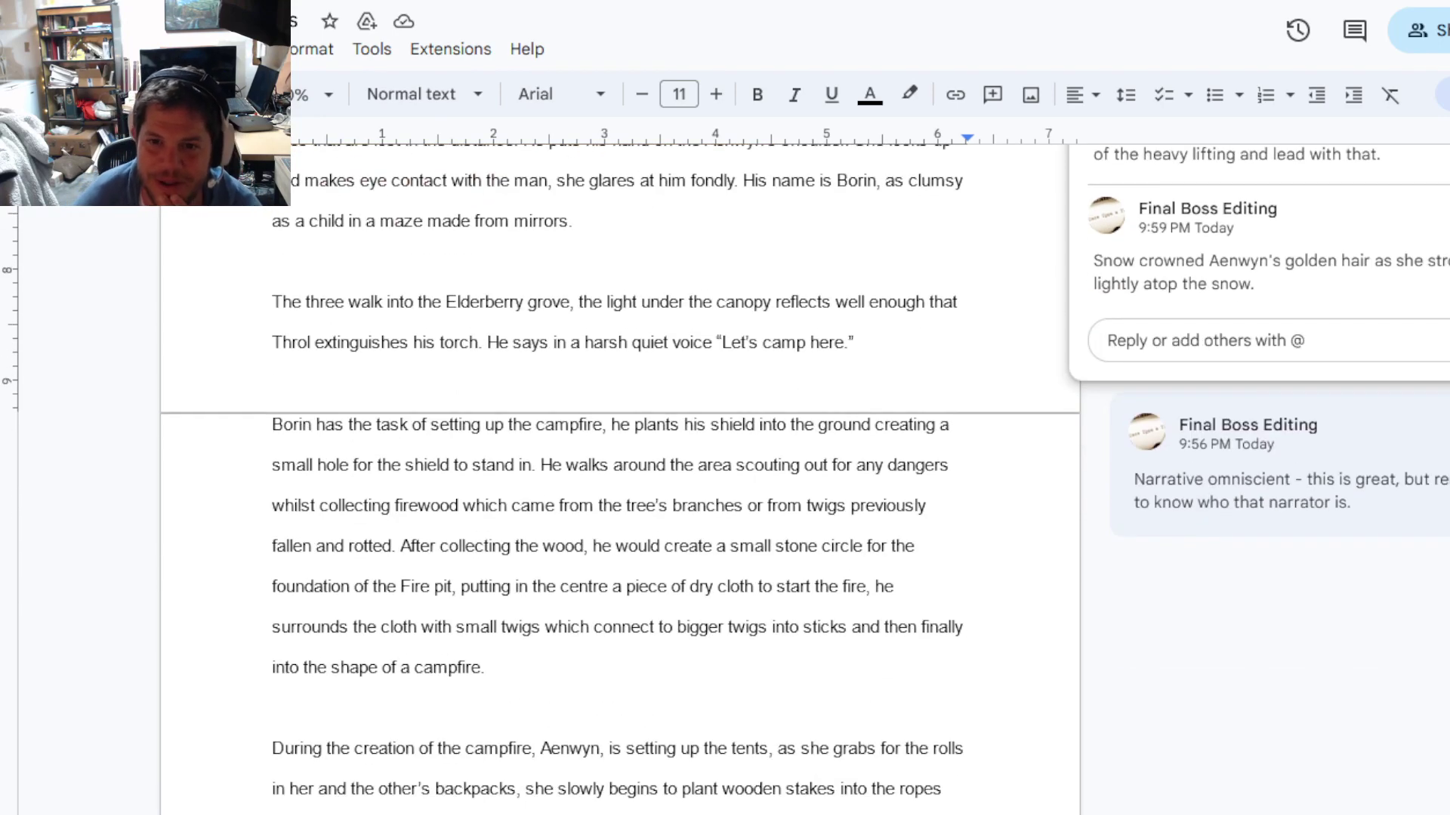
scroll(619, 475, "up", 3)
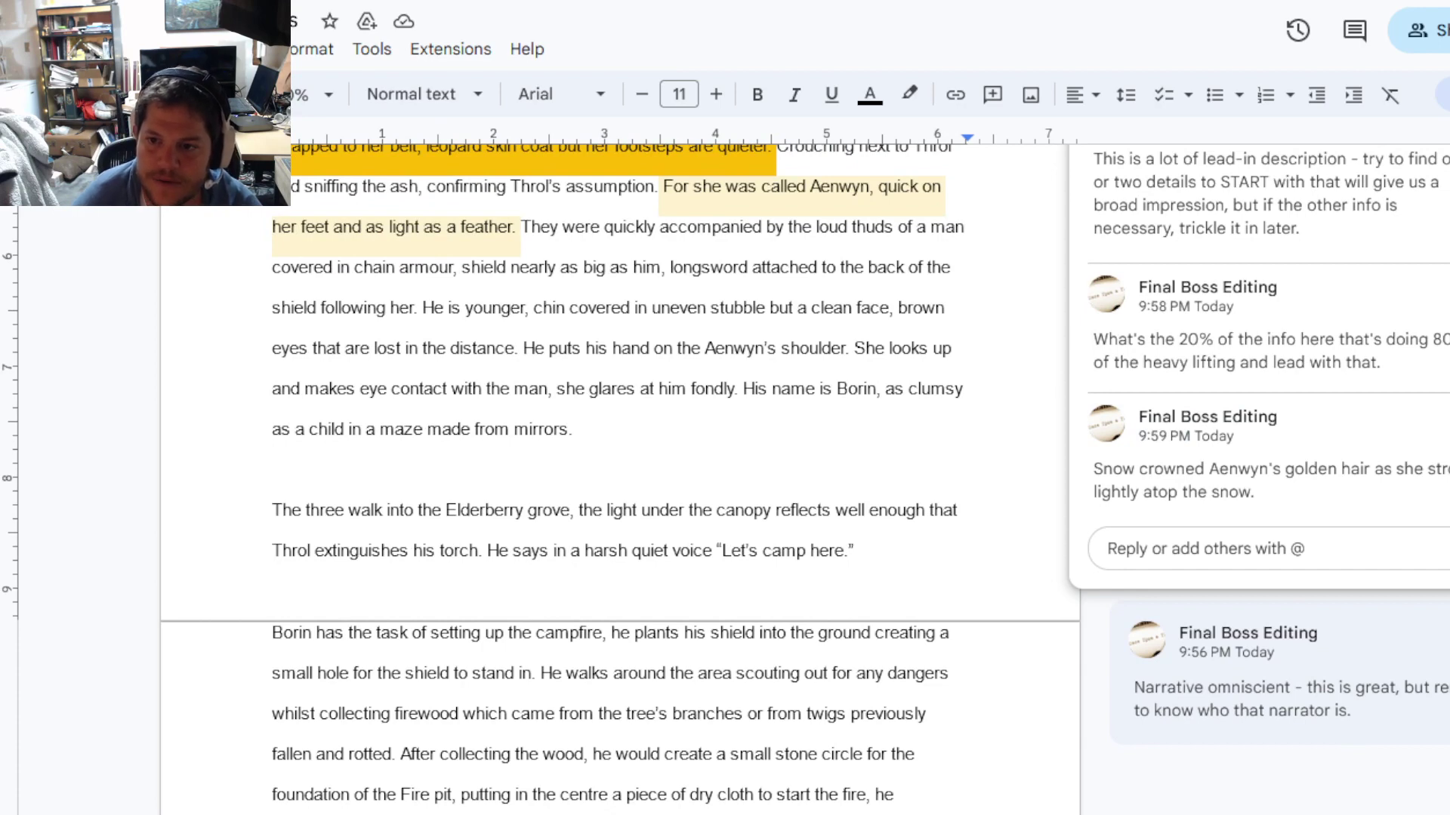
scroll(637, 333, "down", 2)
left_click(637, 333)
scroll(555, 329, "down", 3)
scroll(555, 328, "up", 2)
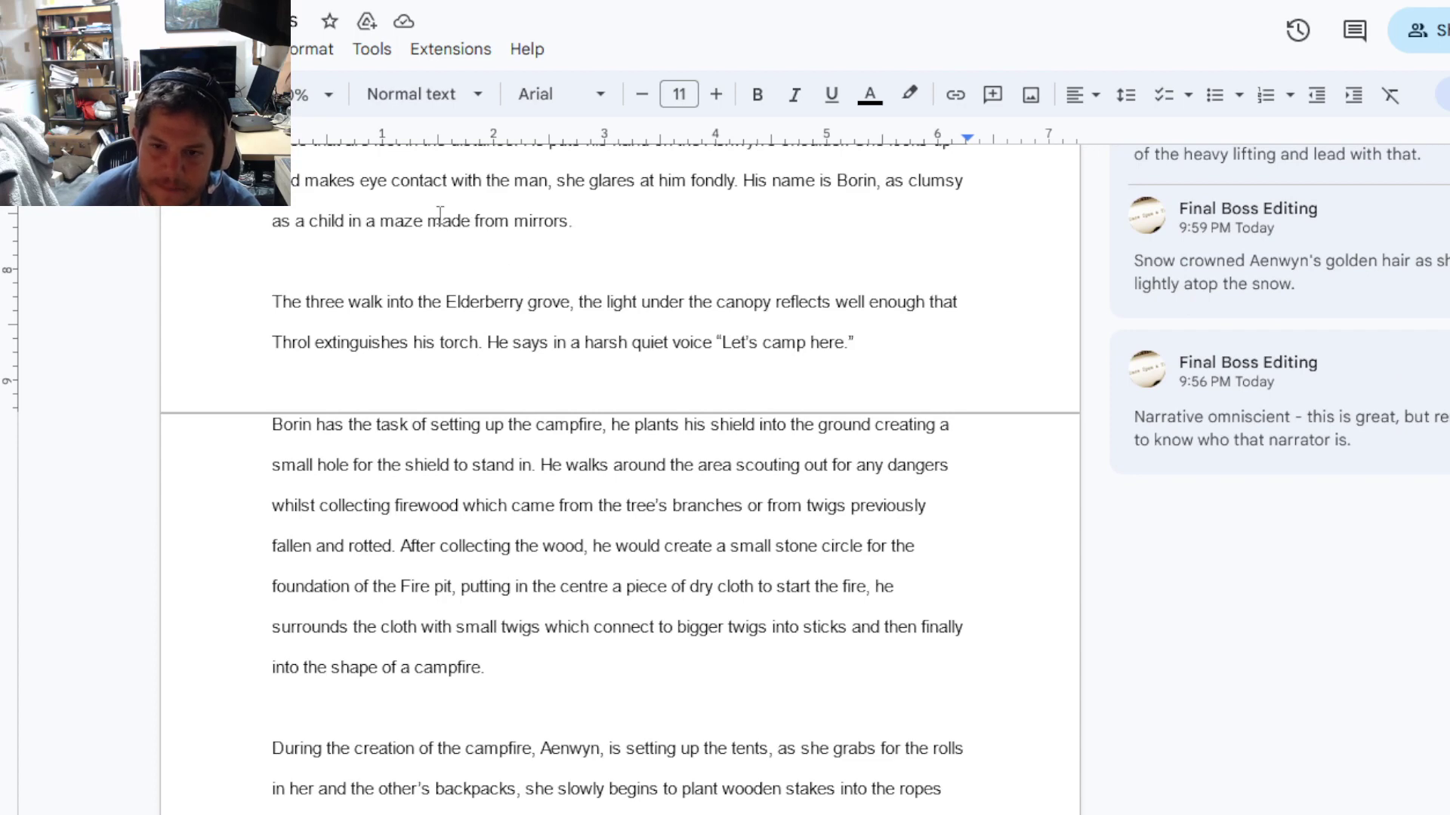
left_click_drag(427, 225, 519, 226)
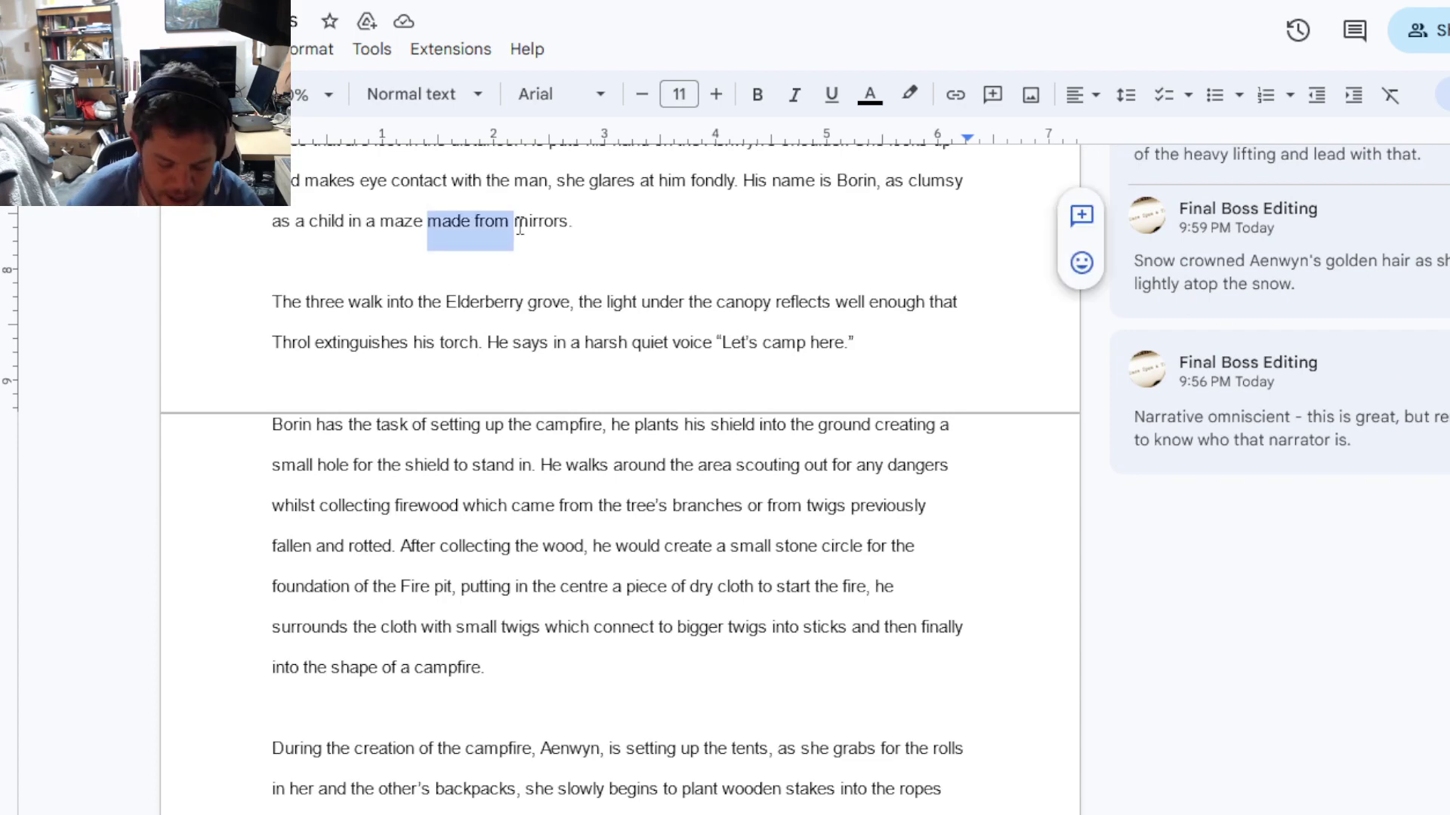
type("of")
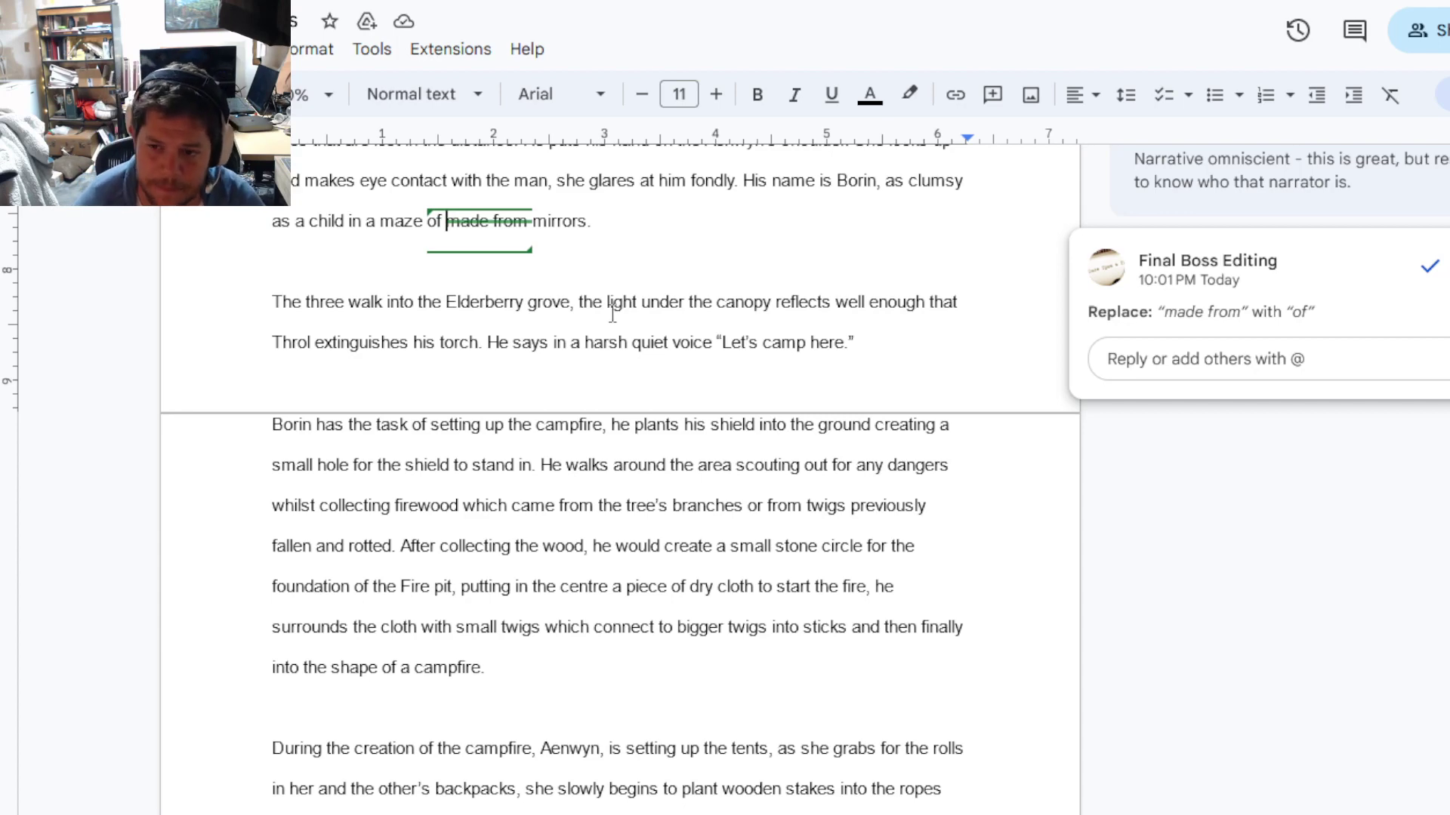
scroll(613, 313, "down", 1)
left_click_drag(601, 192, 622, 259)
left_click(623, 259)
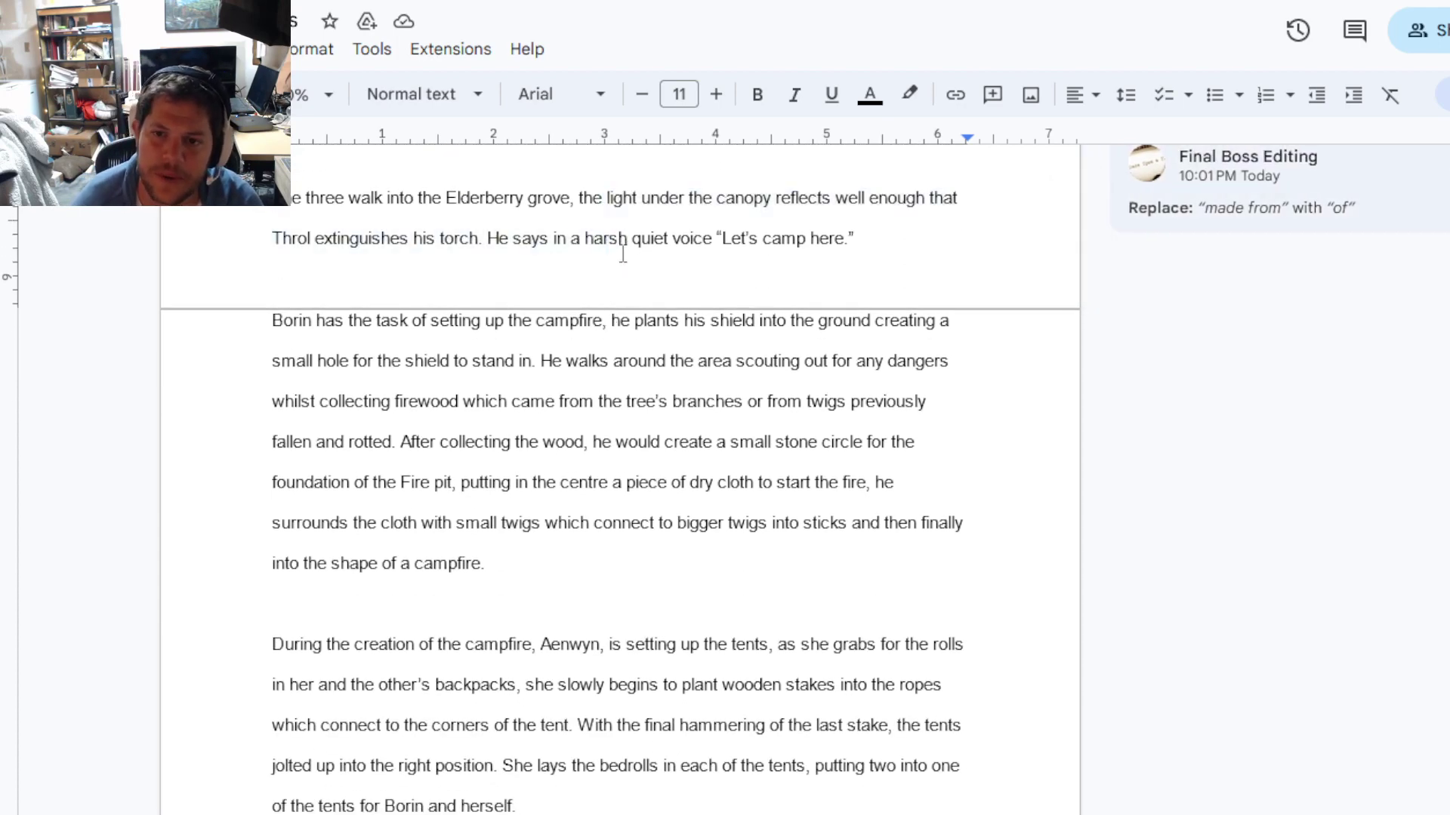
left_click_drag(694, 197, 697, 233)
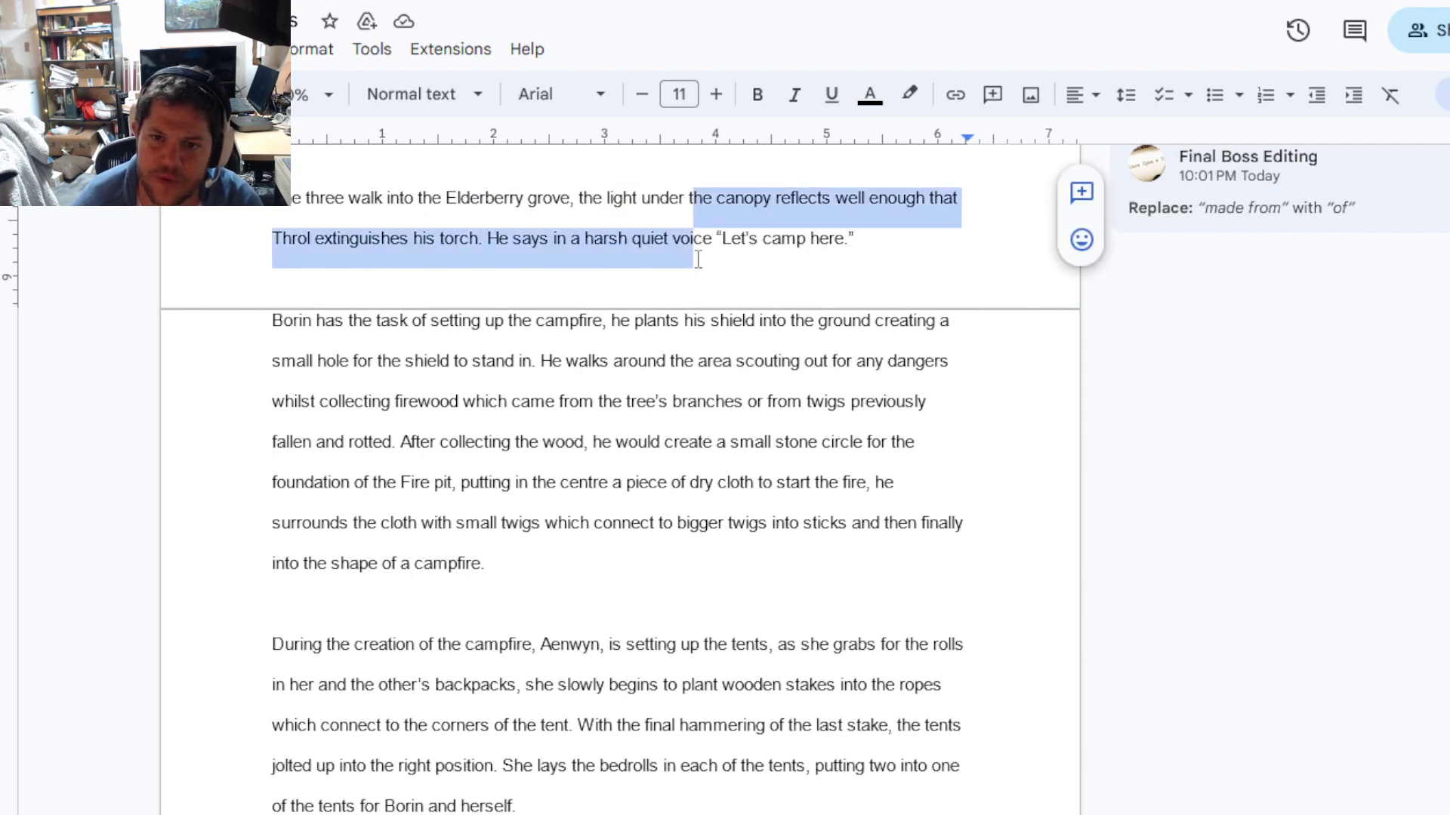
scroll(634, 418, "down", 2)
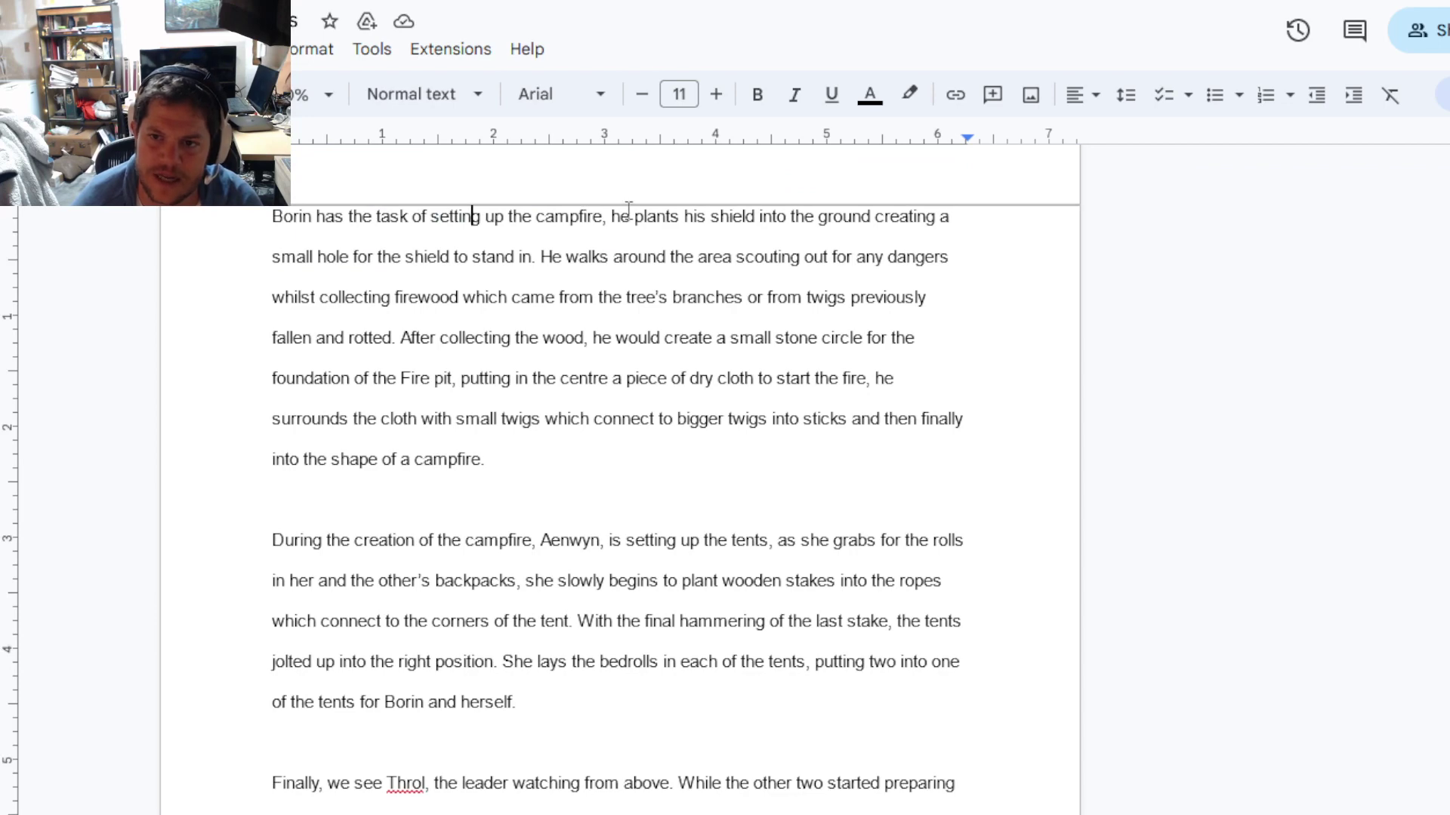
Step: Start a comment on the sentence beginning "Borin has the task" reading "This seems a bit light of scene conflict - remember"
left_click(534, 255)
left_click_drag(534, 254, 362, 219)
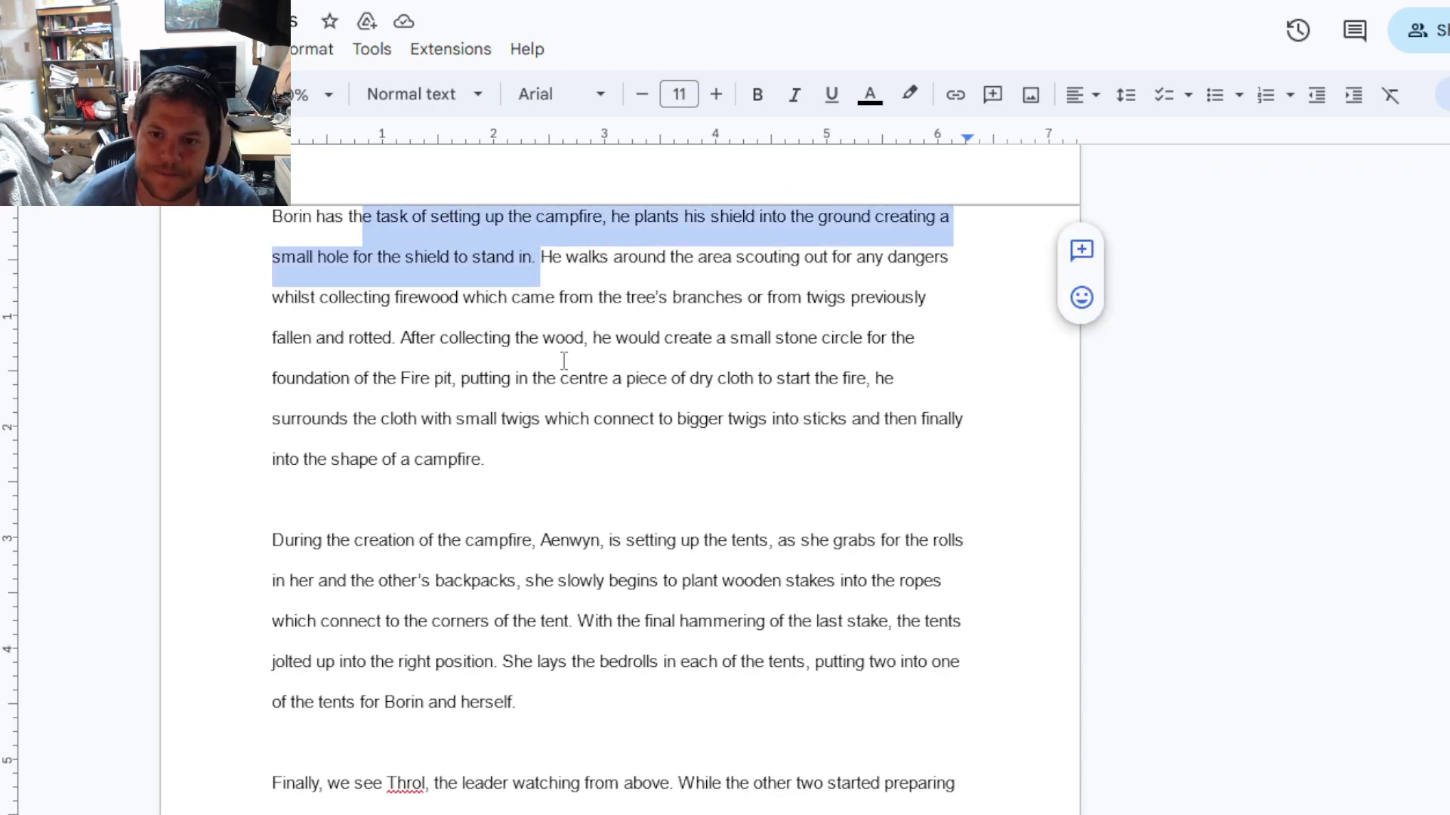
left_click_drag(263, 214, 549, 264)
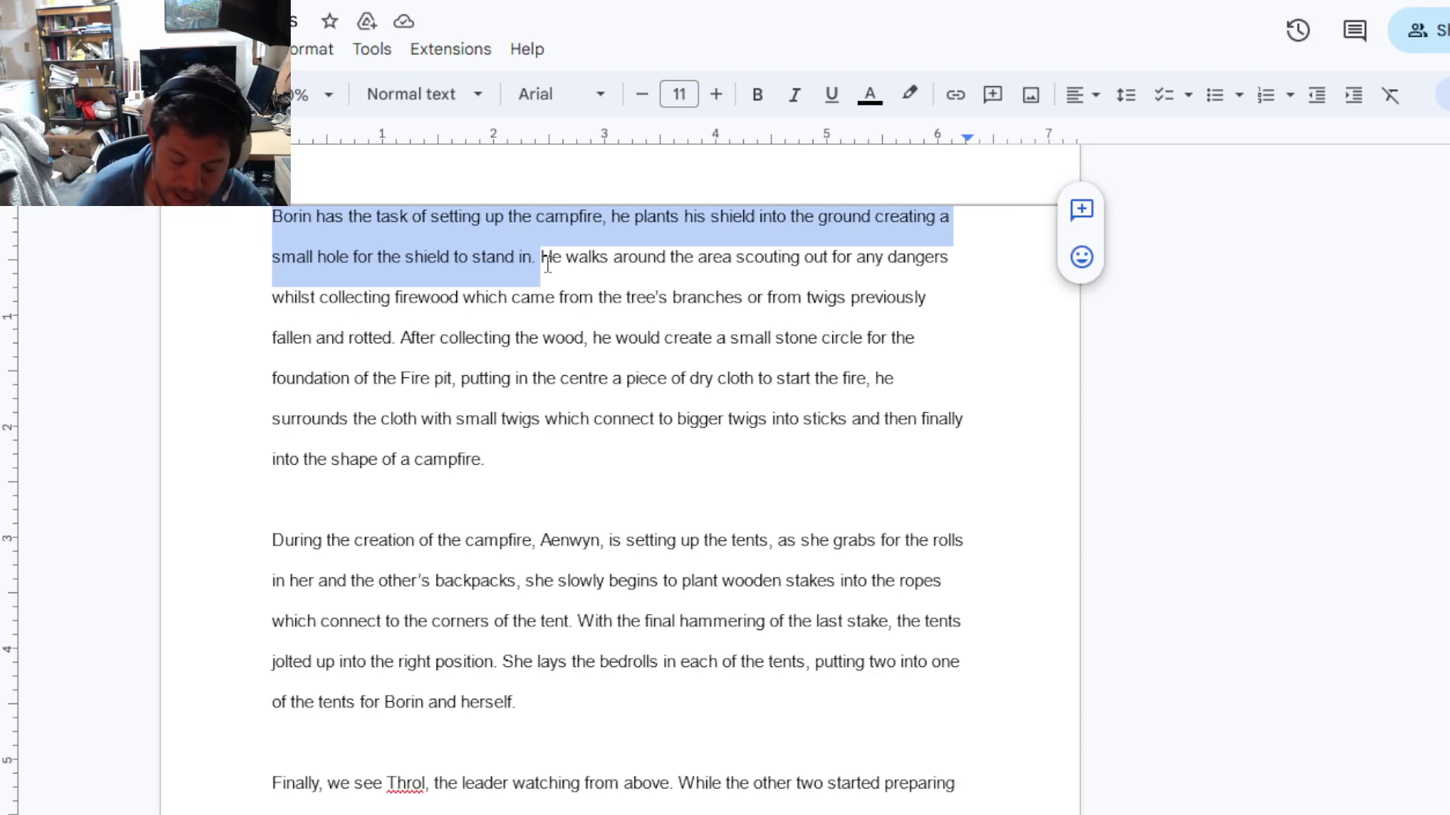
key("ctrl+alt+m")
type("This s")
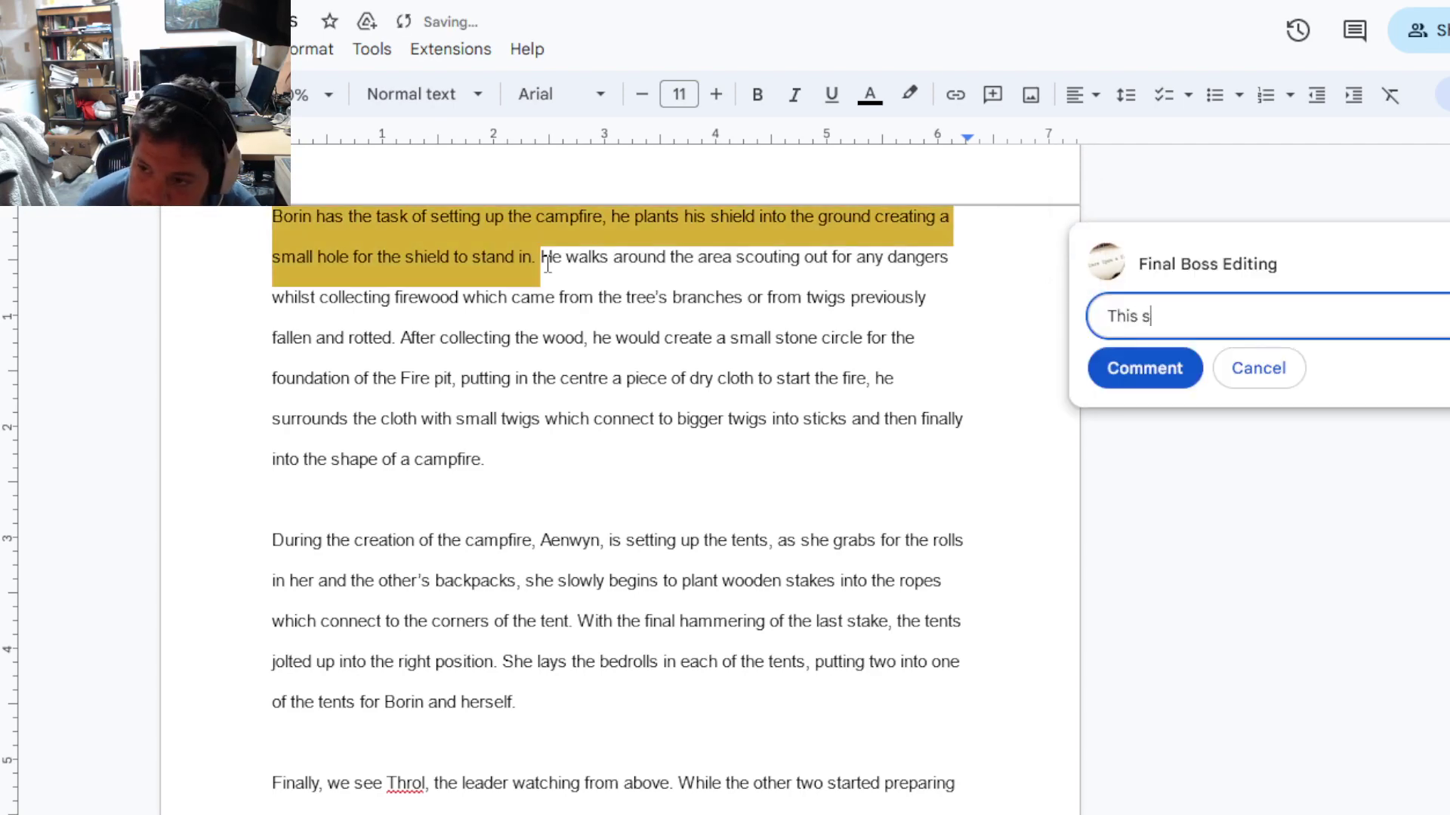
type("eems a bit light of s")
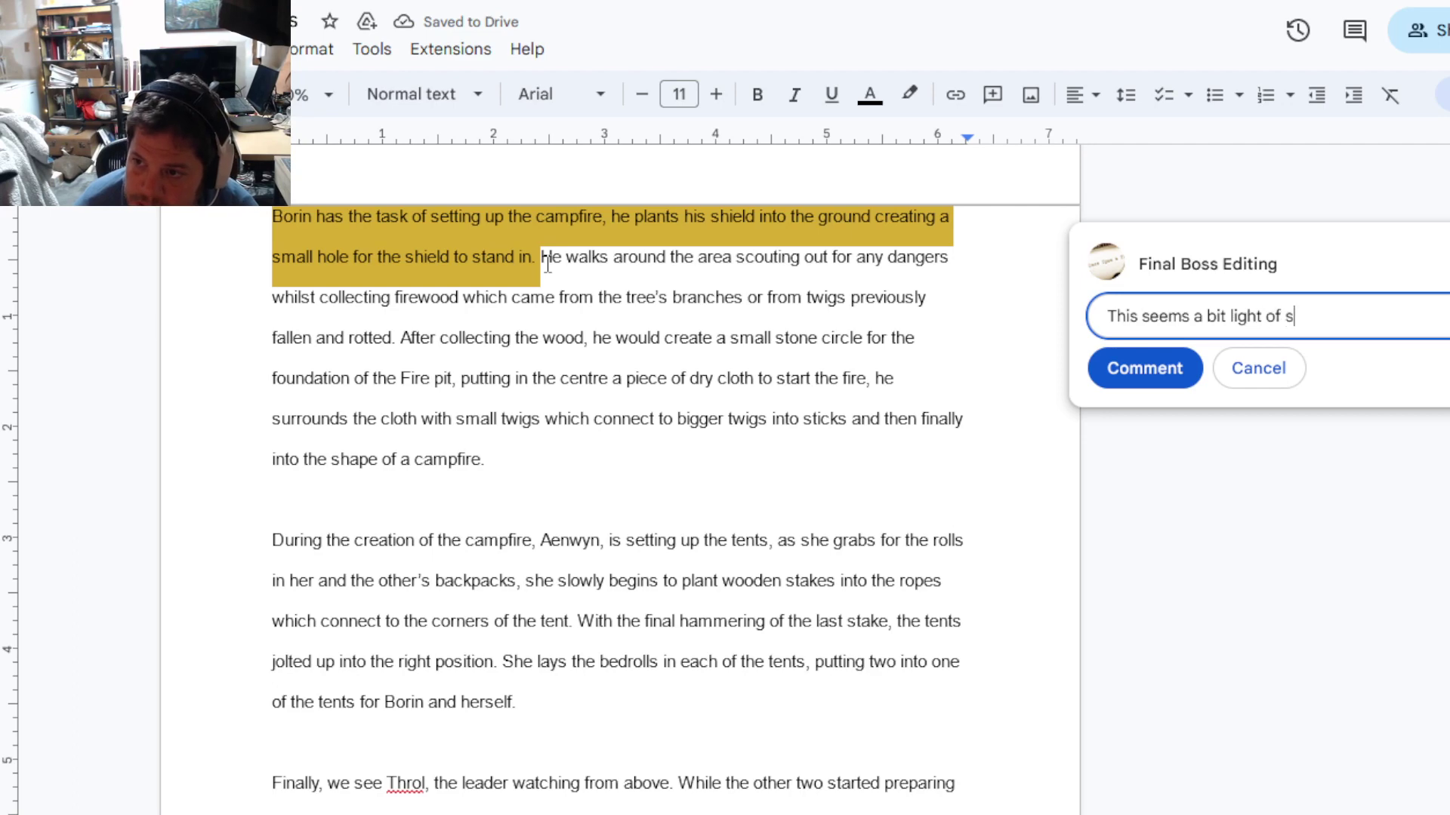
type("cene con")
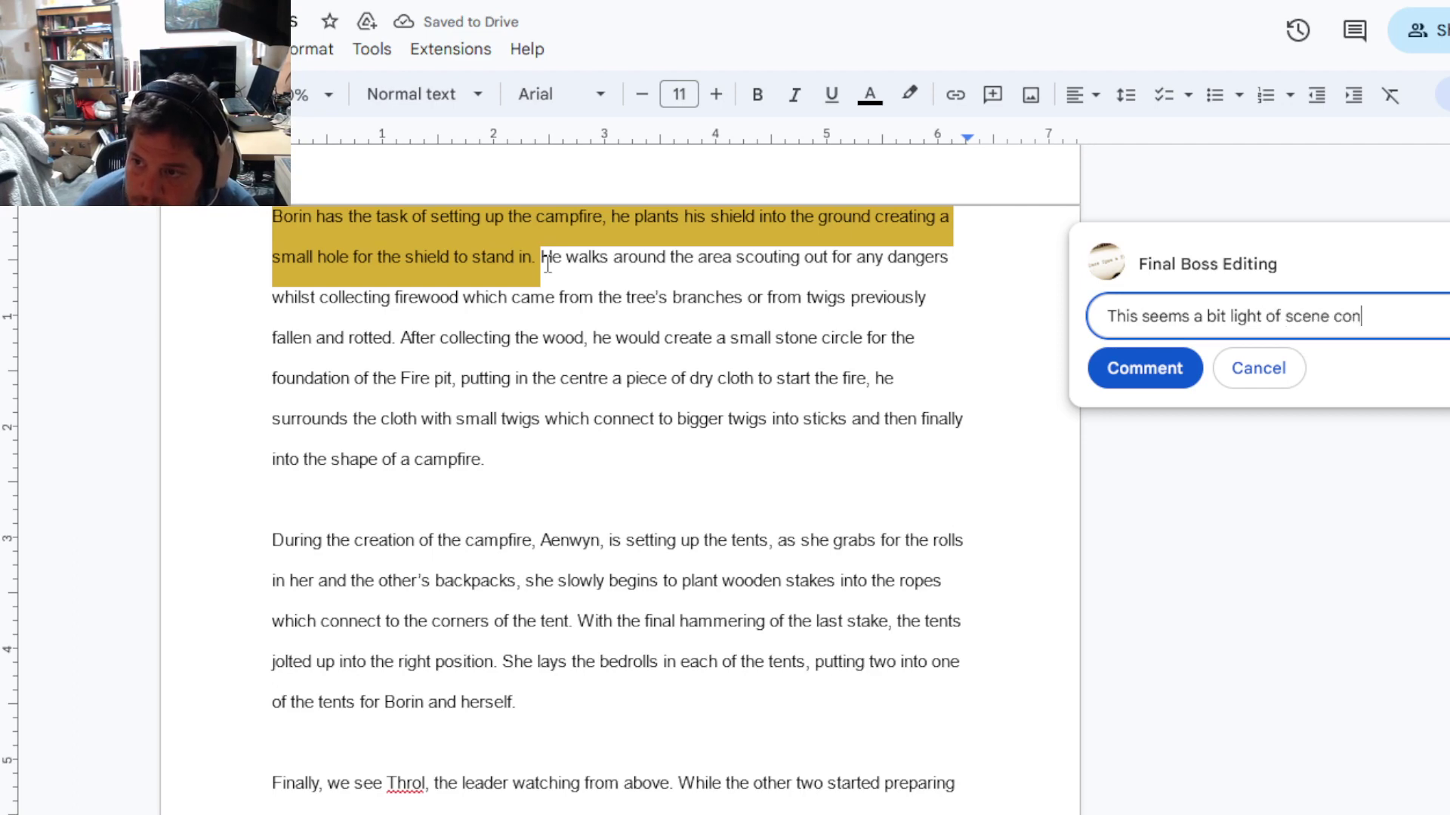
type("flict - remember o")
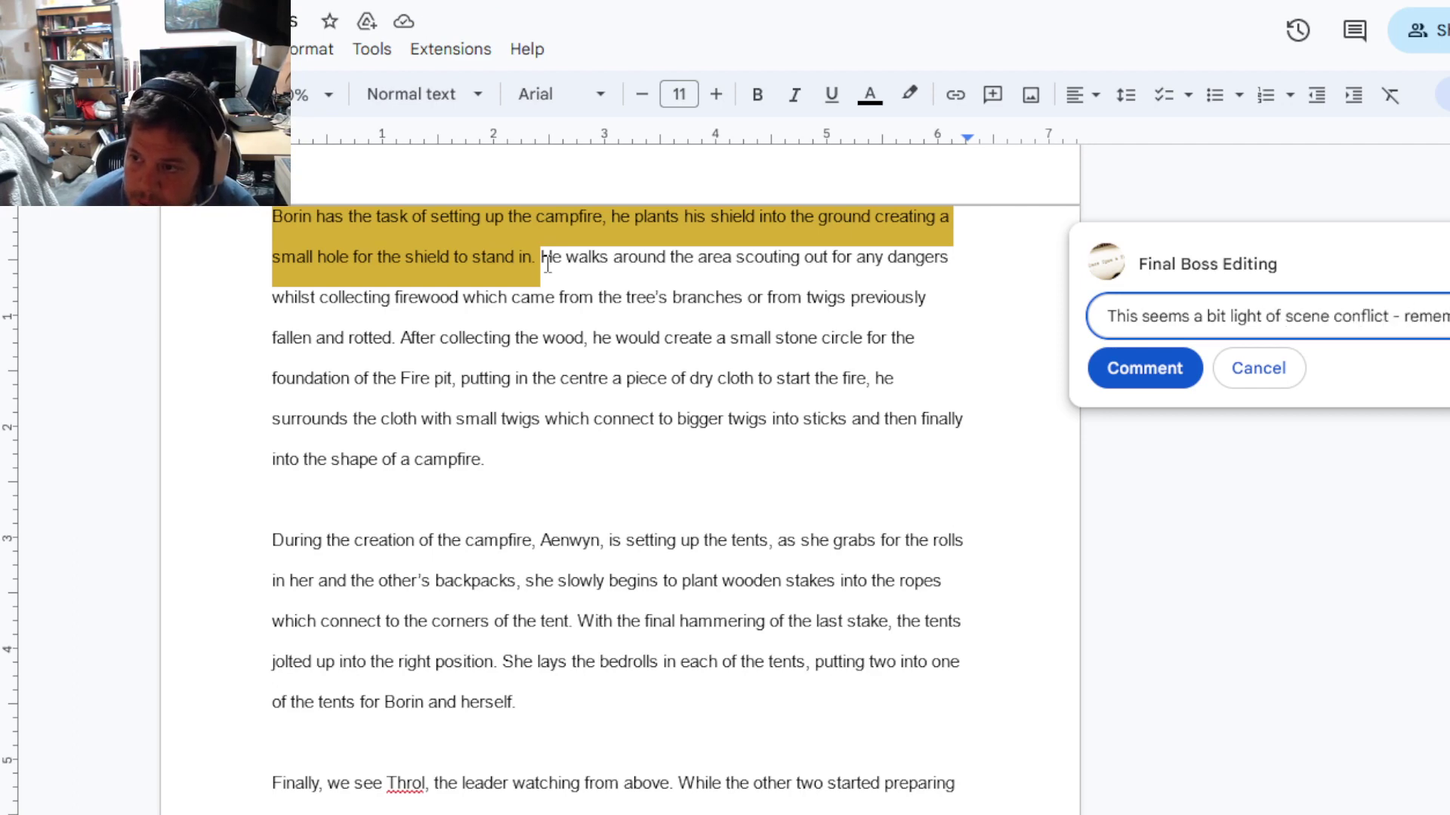
Step: Finish the scene-conflict comment with "to evaluate each scene's Goal / Stakes / Urgency (consequences)" and post it
key("BackSpace")
type("to evaluate each s")
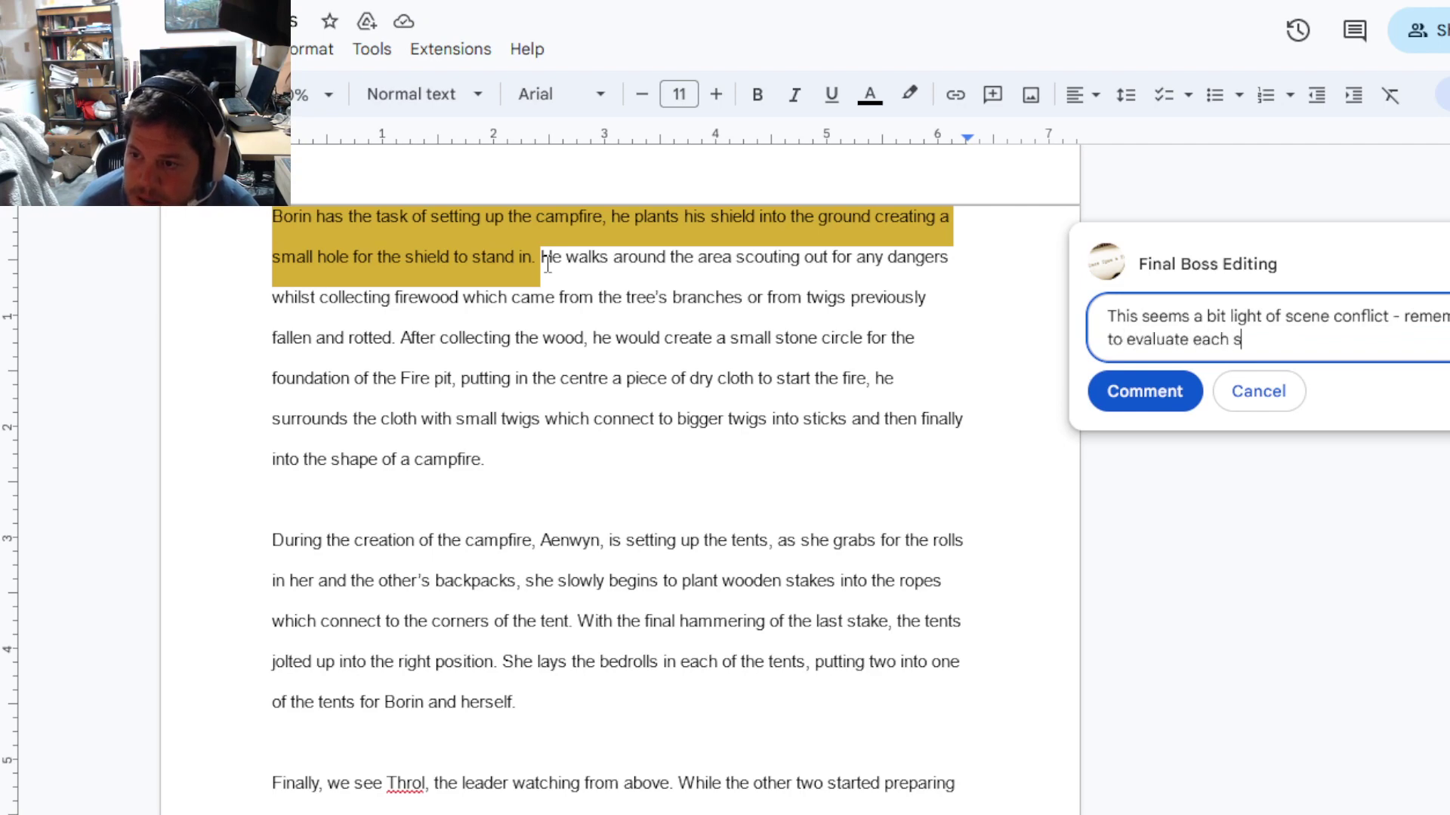
type("cene's Goal")
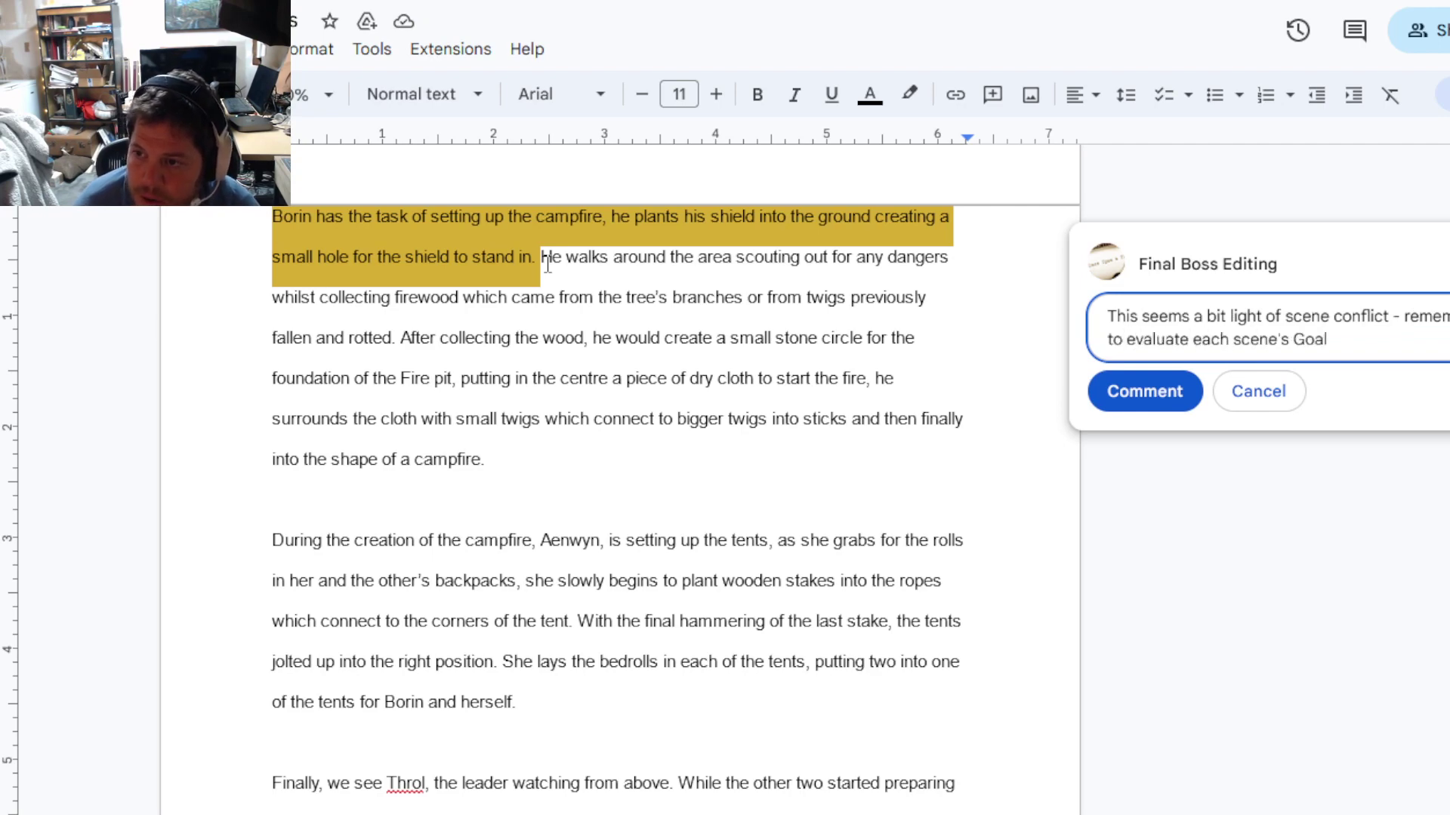
type(" / Stakes / U")
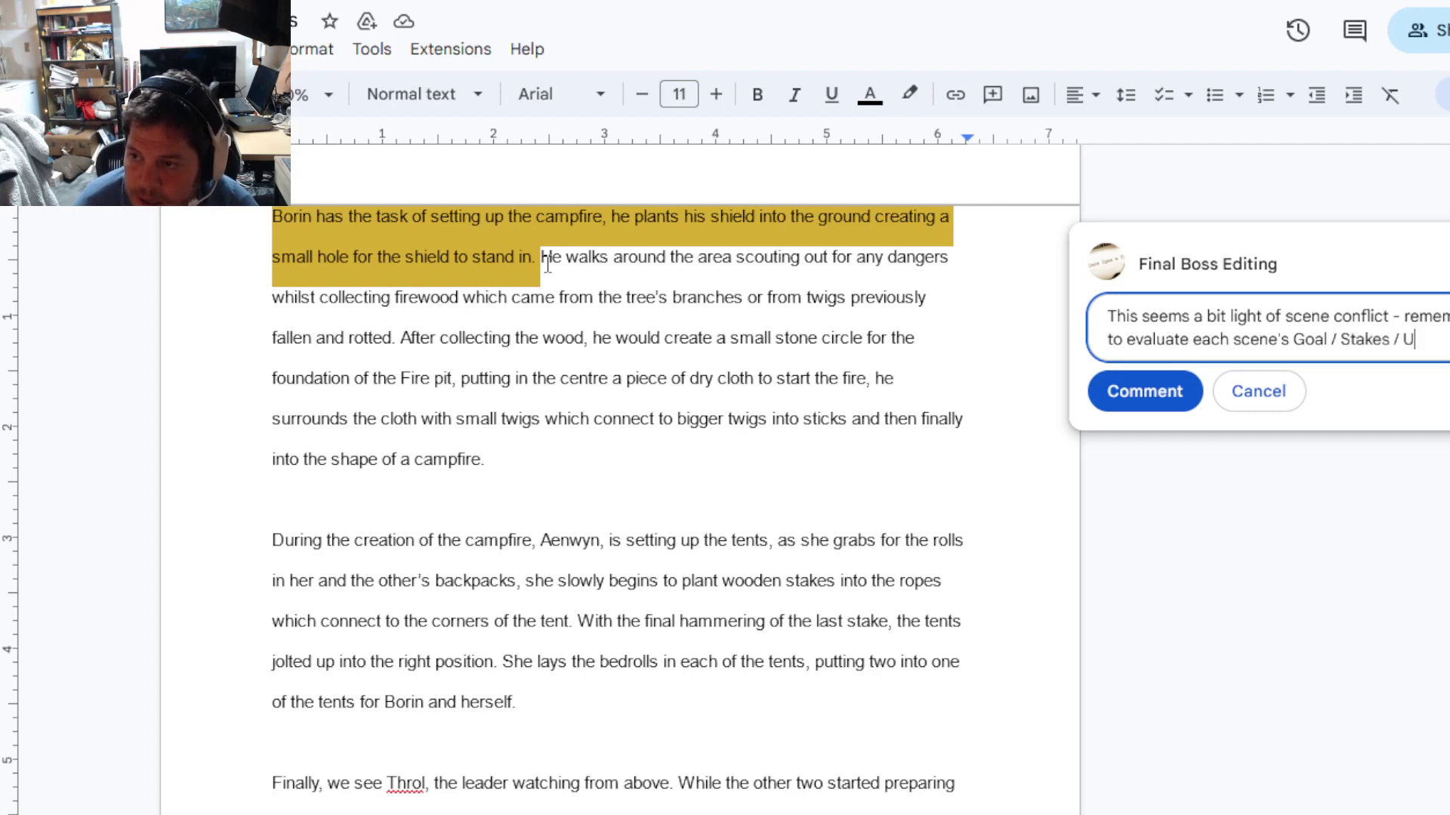
type("rgenc")
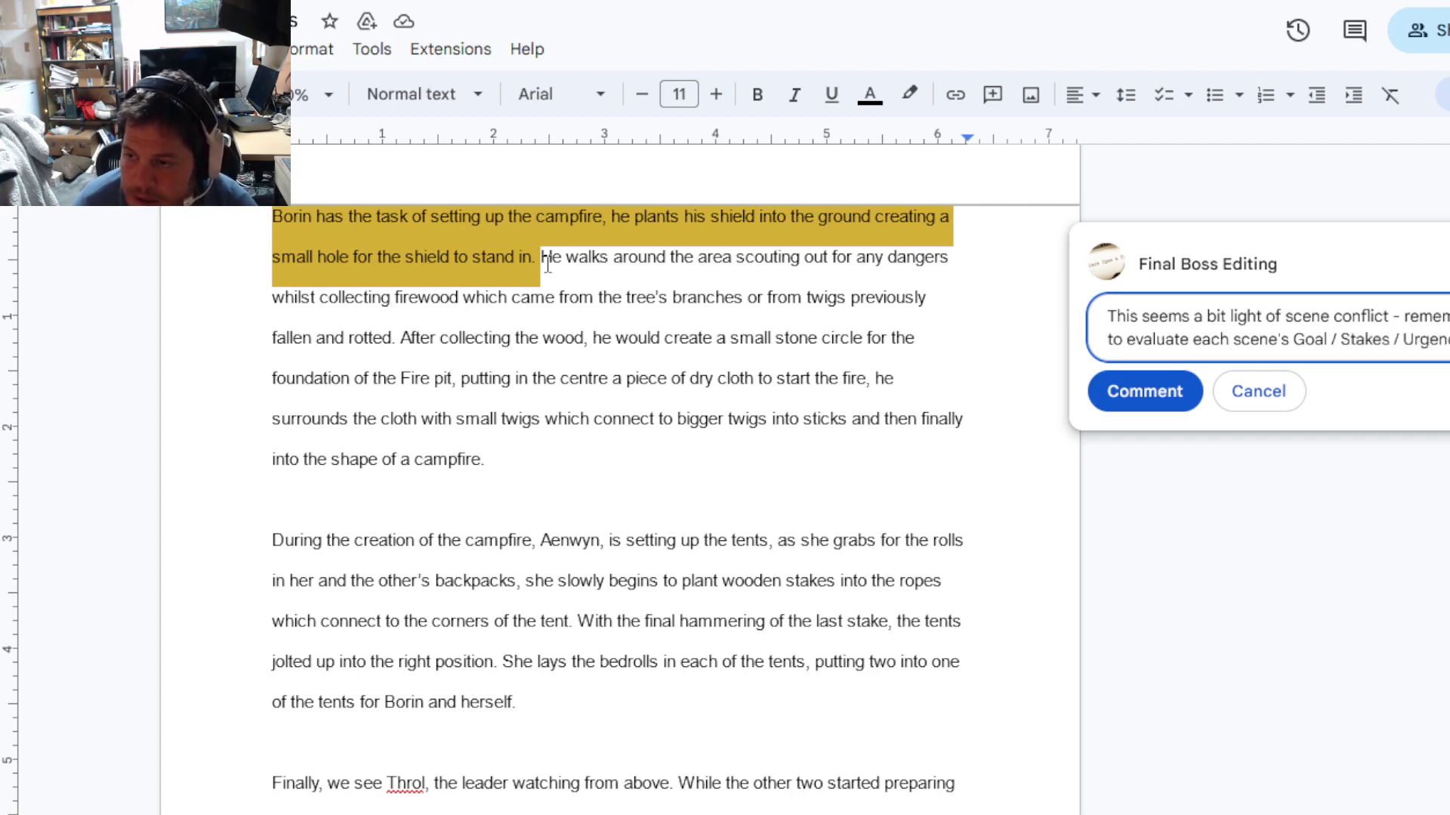
type("(consequences)")
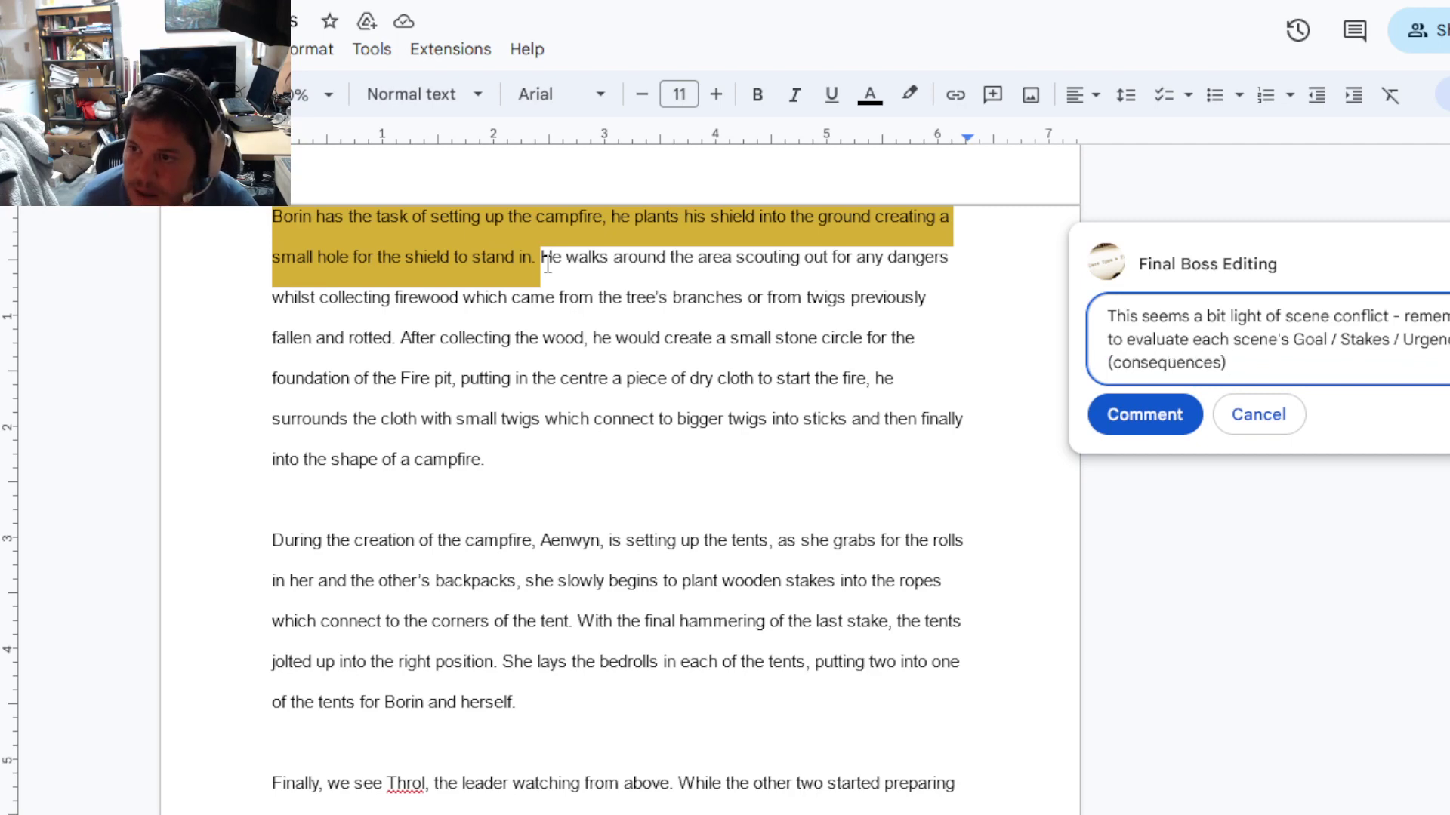
key("ctrl+Return")
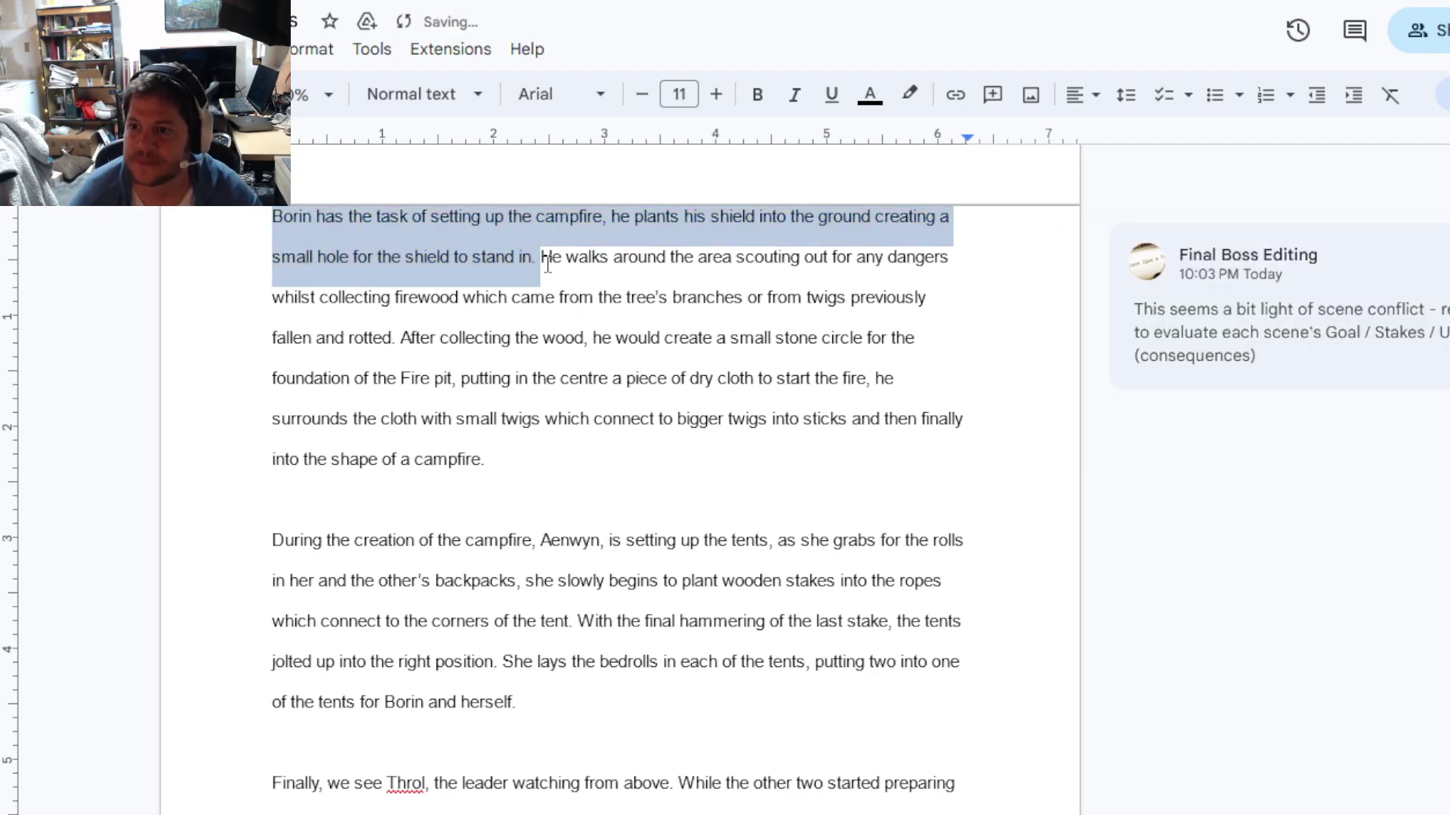
Step: Open a new comment on the tent-pitching passage, from "campfire, Aenwyn" through "Borin and herself."
left_click(600, 369)
scroll(600, 370, "down", 1)
scroll(600, 370, "down", 1)
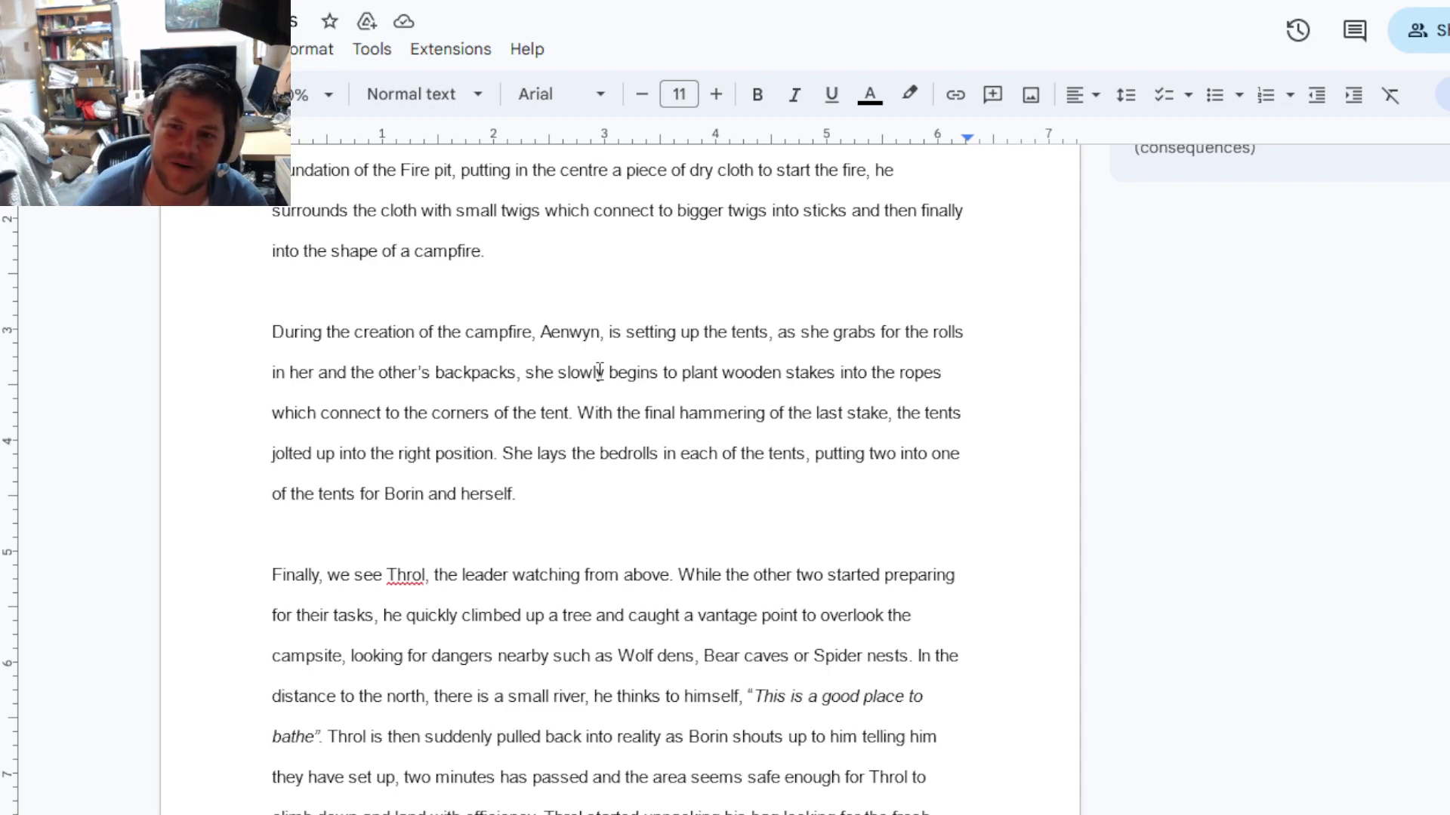
left_click_drag(533, 332, 508, 453)
left_click(536, 496)
scroll(536, 503, "down", 3)
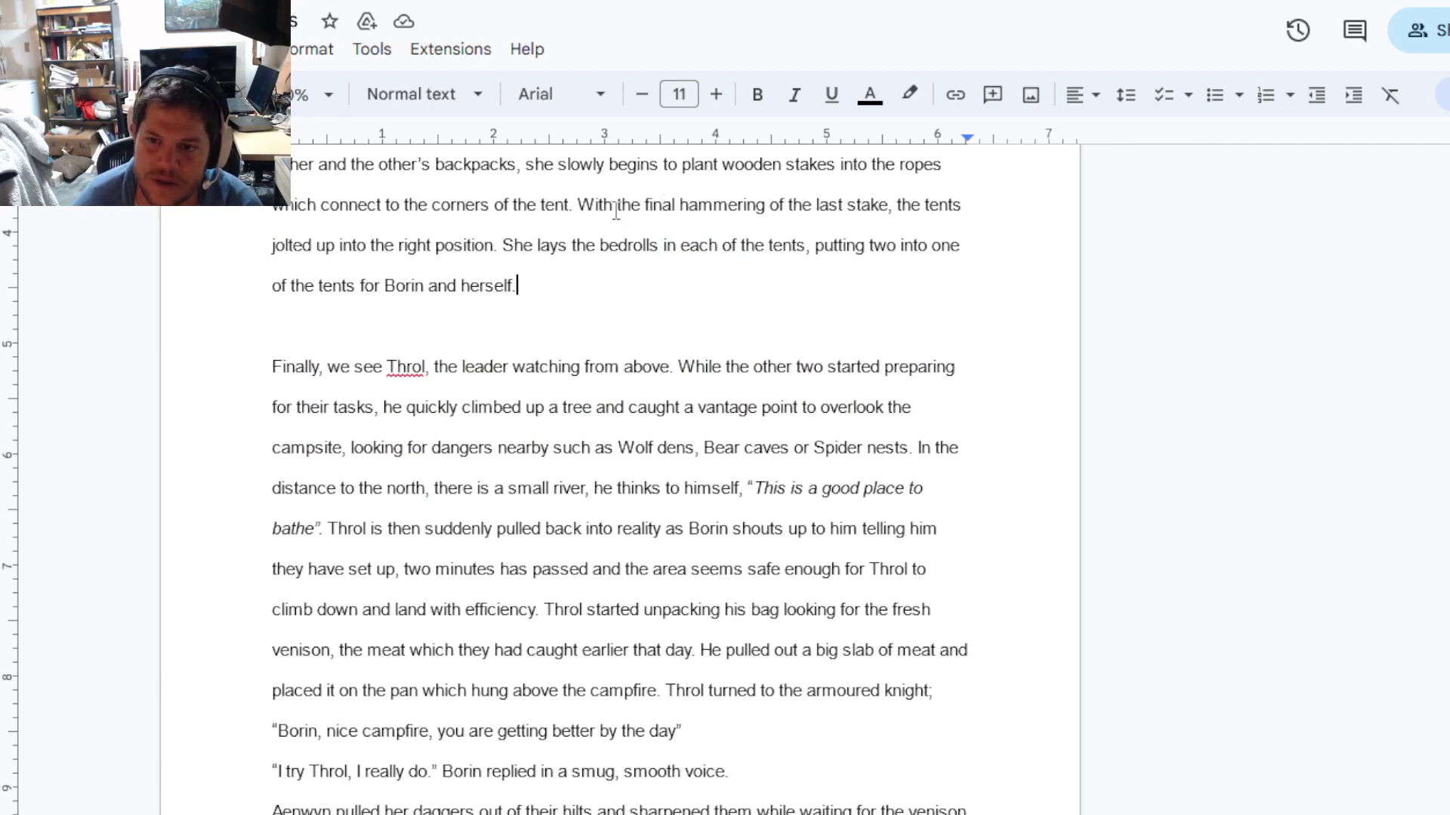
scroll(535, 347, "up", 3)
left_click_drag(525, 308, 496, 352)
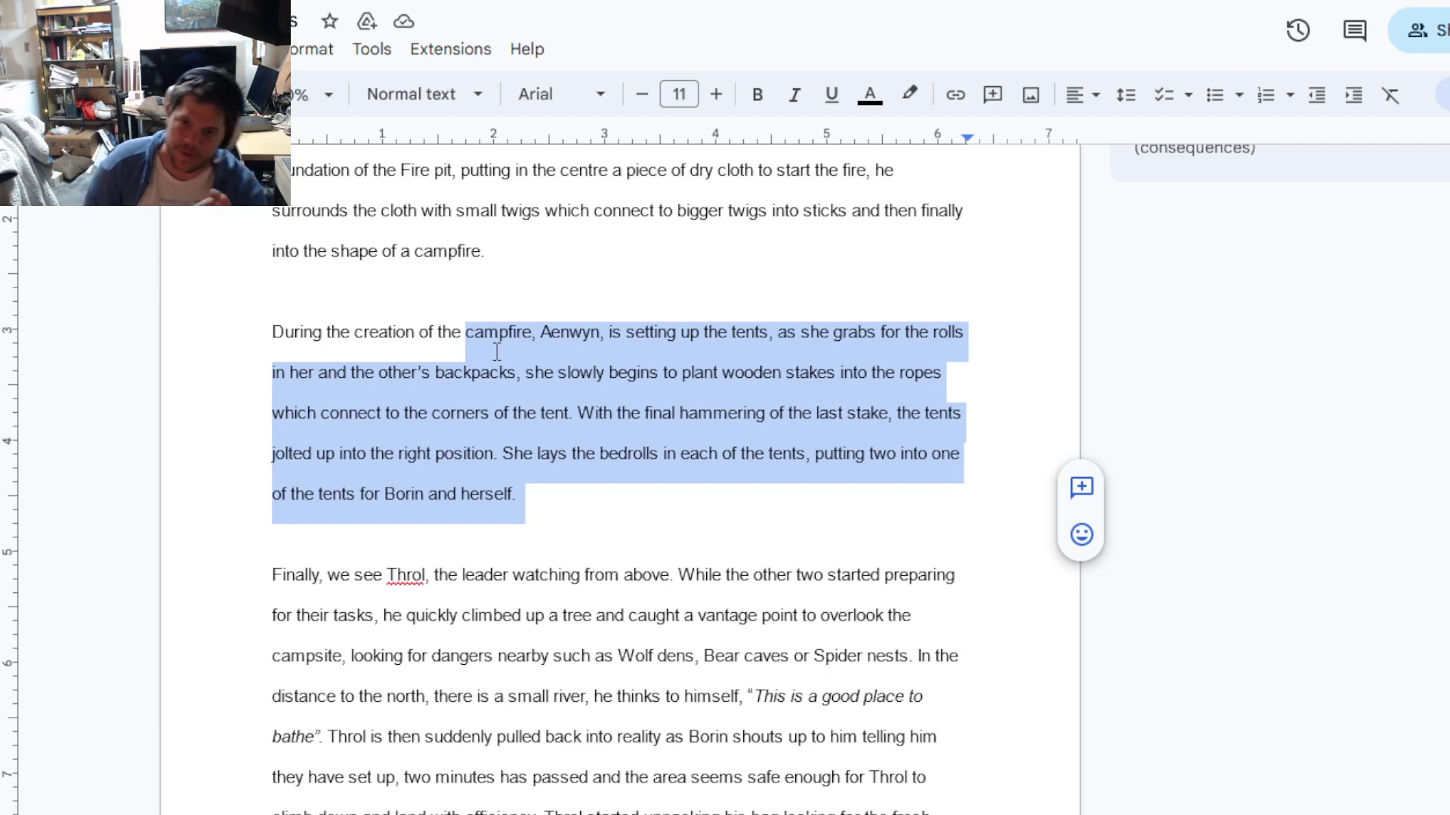
key("ctrl+alt+m")
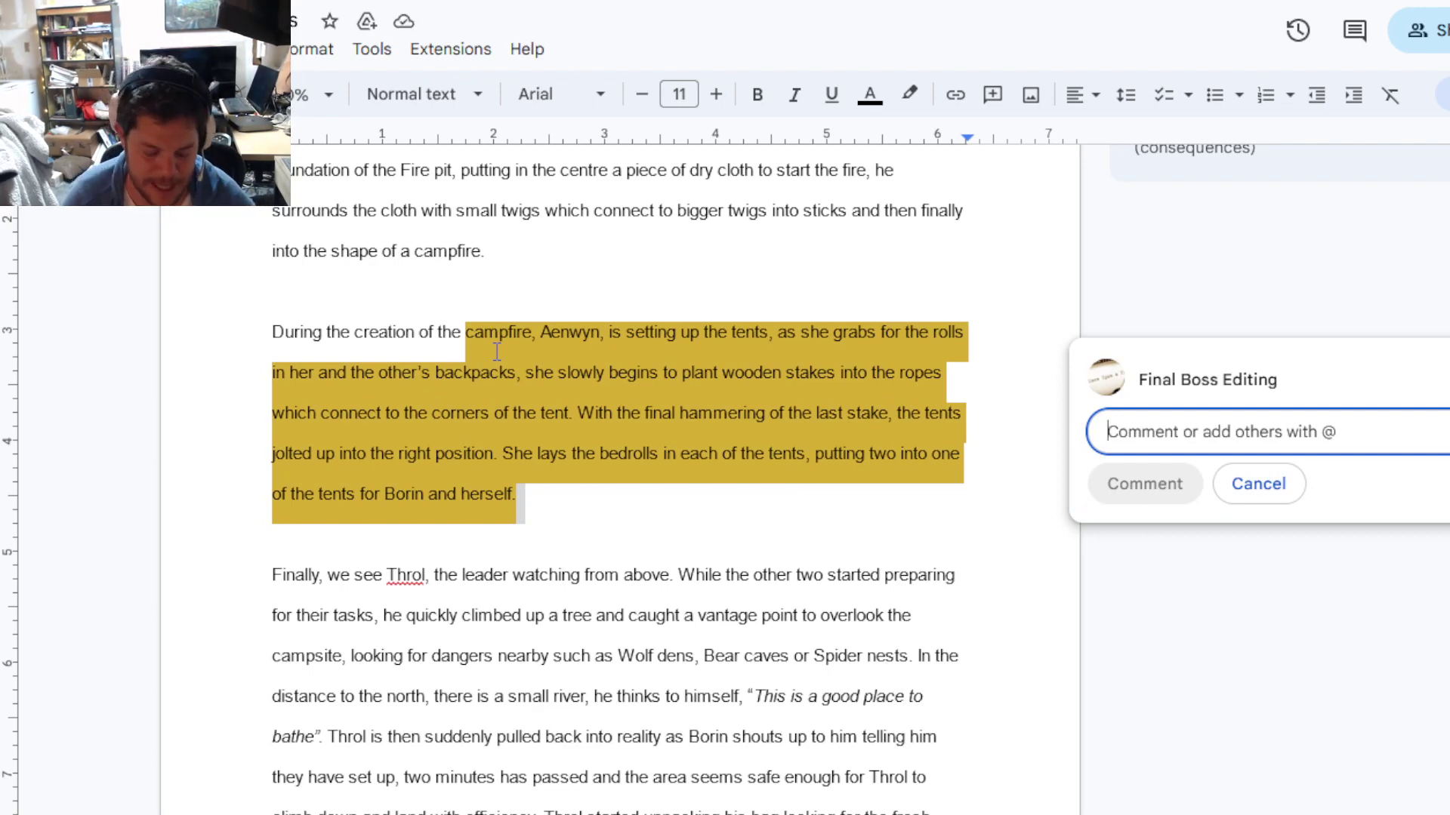
Step: Begin the comment with "We don't need a play-by-play" for an act familiar to "us (the audience),"
type("We dont")
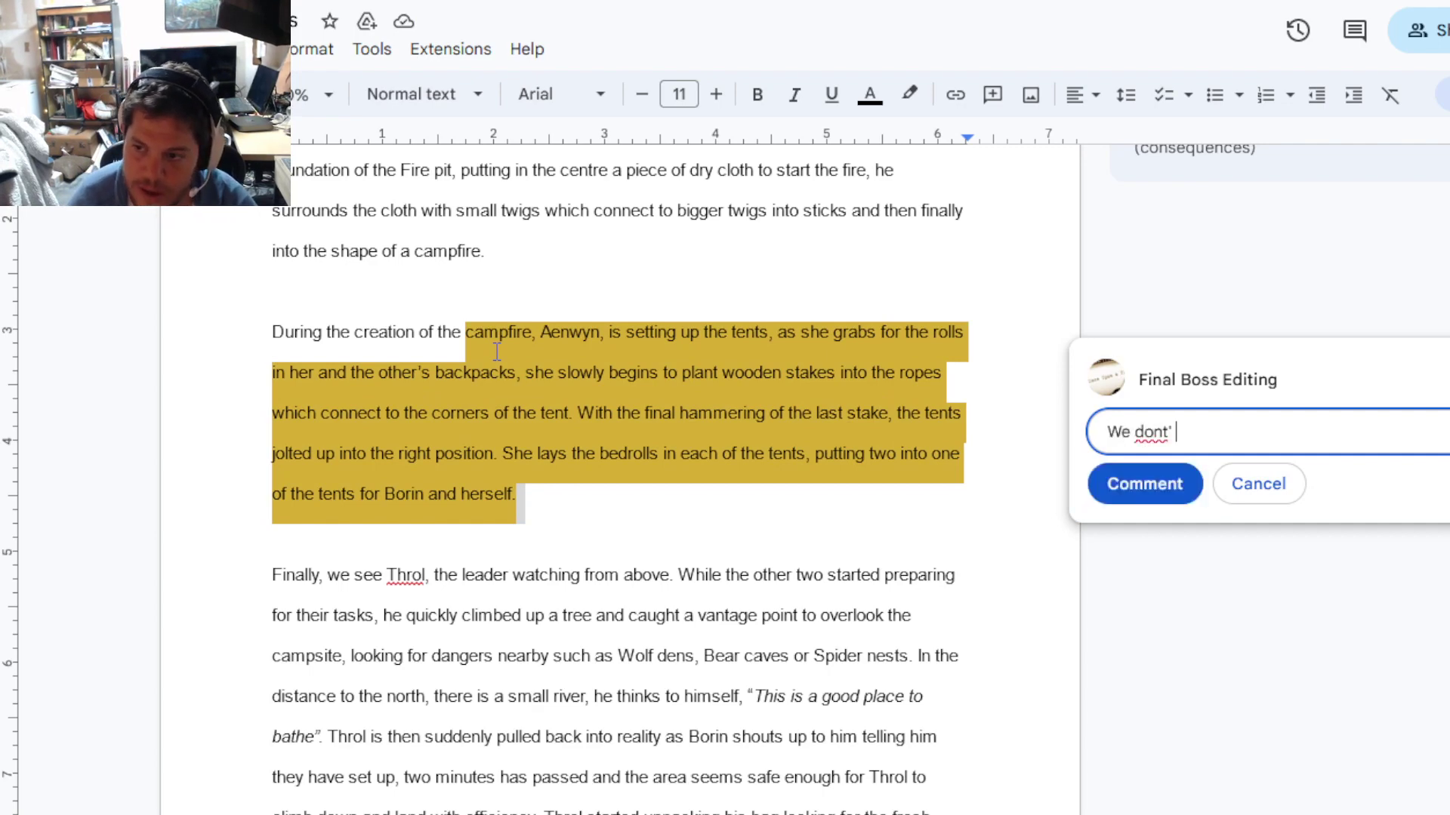
key("BackSpace")
type("'t need a play-by -")
key("BackSpace")
key("BackSpace")
type("-play")
key("BackSpace")
type("y for a familiar actus (th")
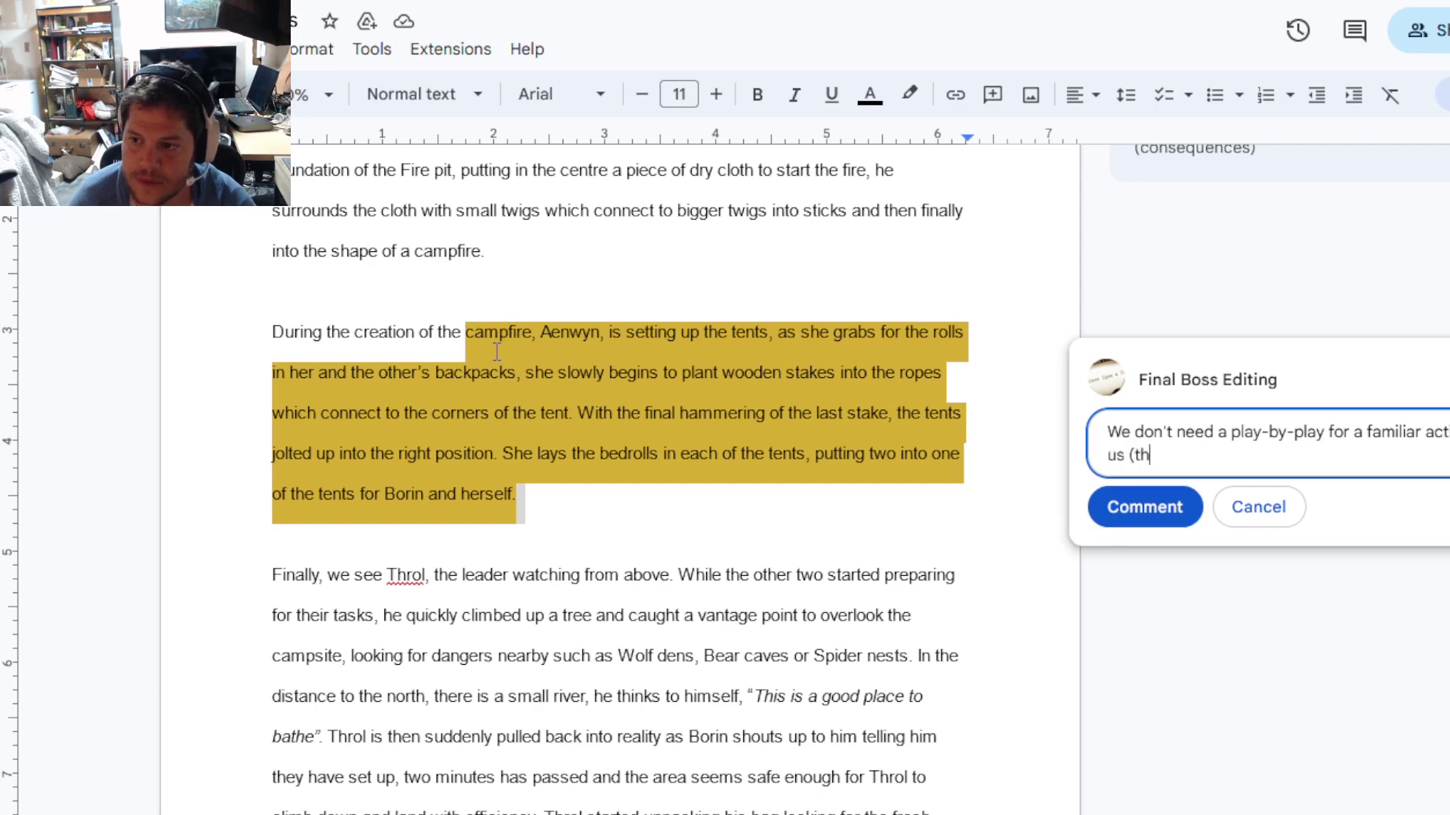
type("e audience), o")
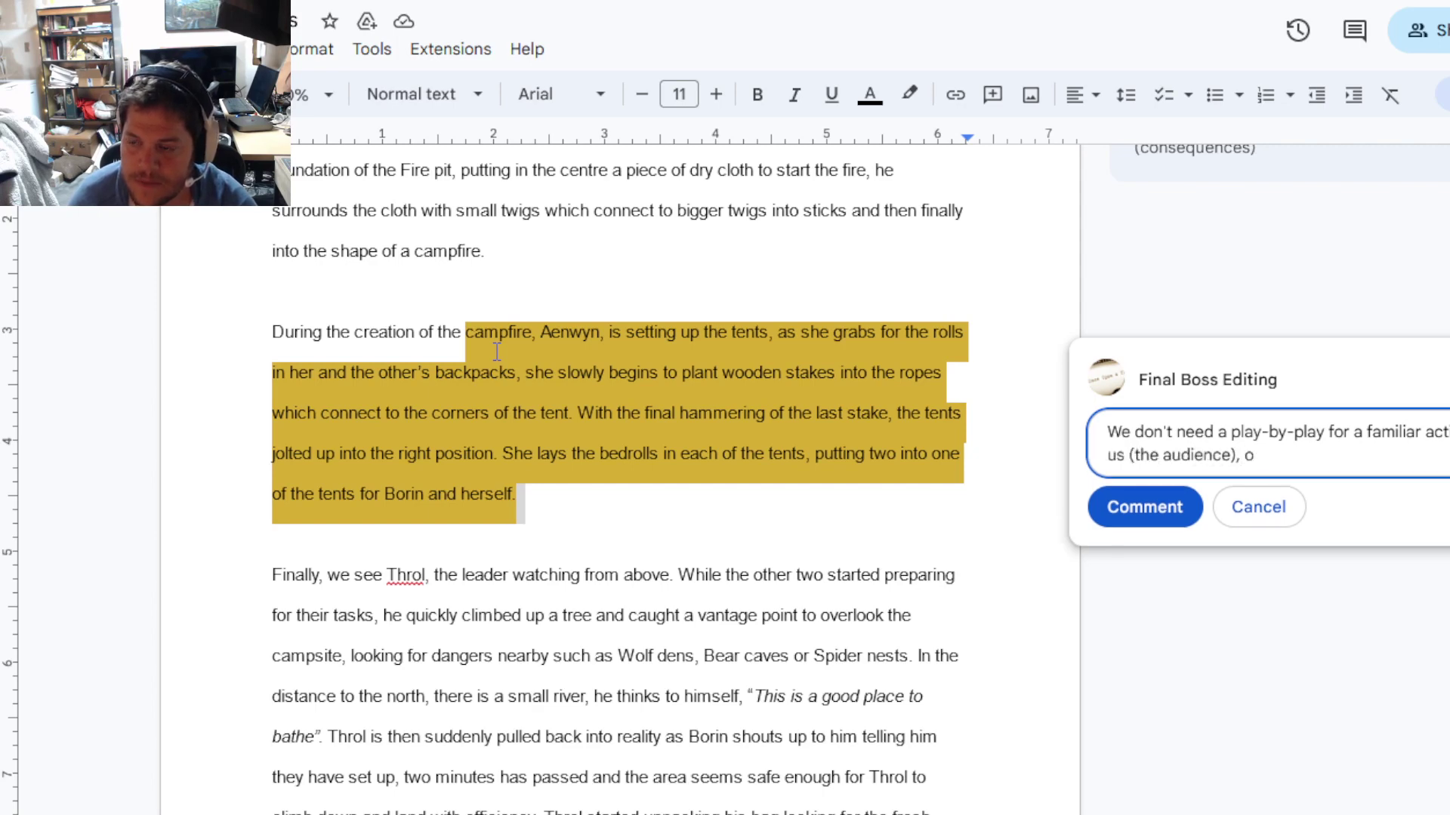
Step: Continue the comment with "only give us play-by-plays" and the condition "some divergence from the"
type("nly give us play by")
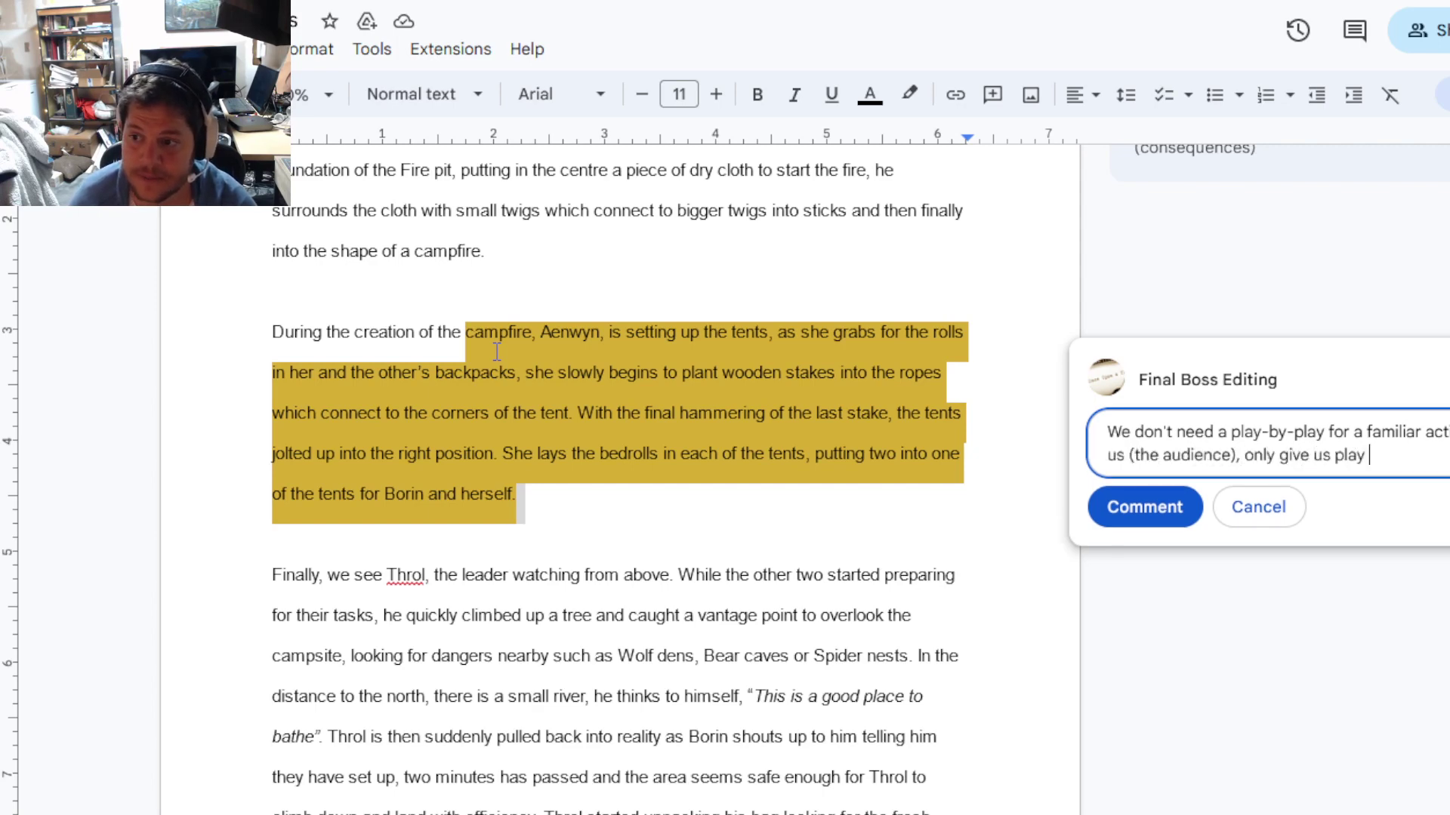
key("BackSpace")
key("BackSpace")
type("-by-plays with some")
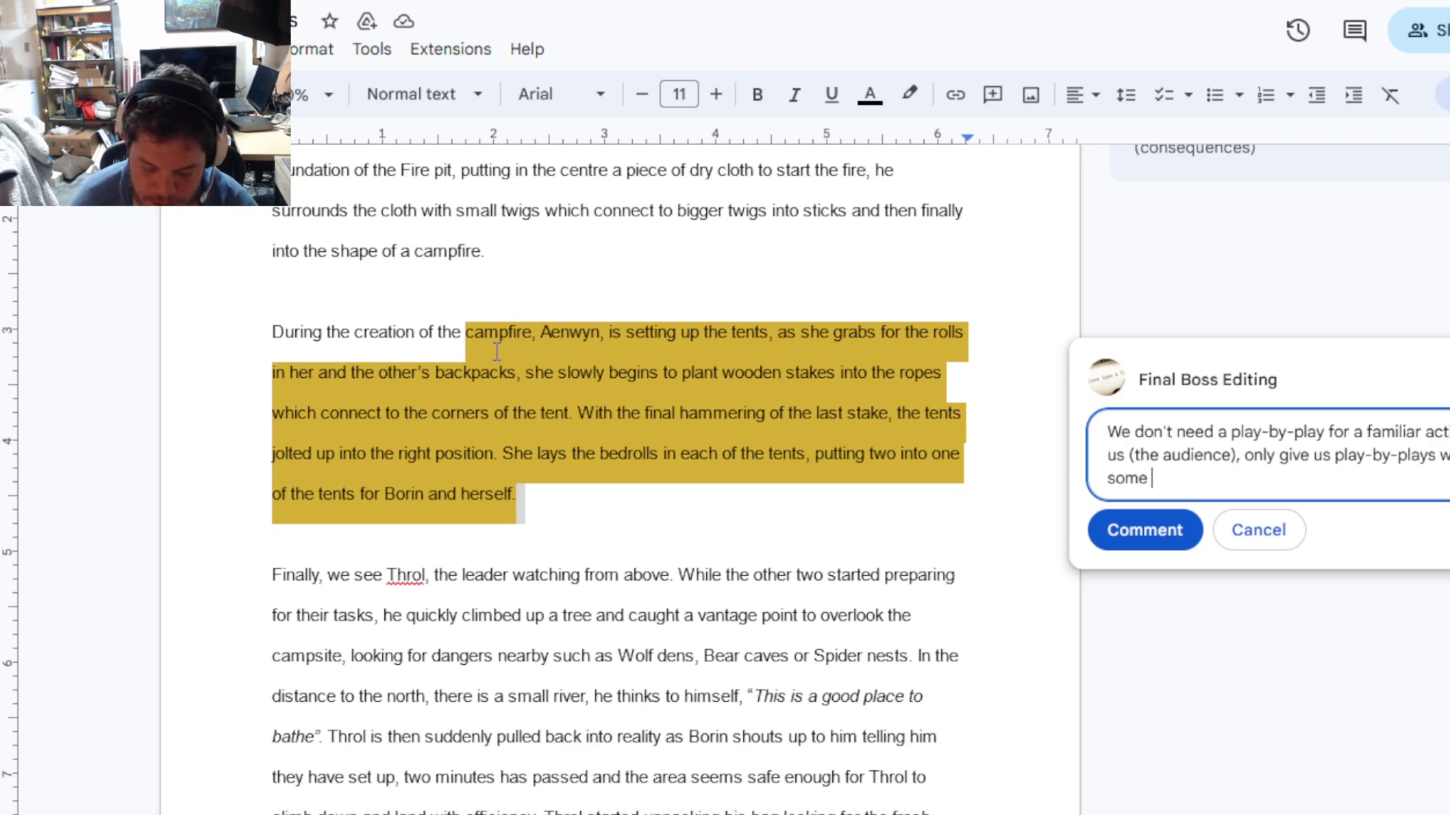
type("div")
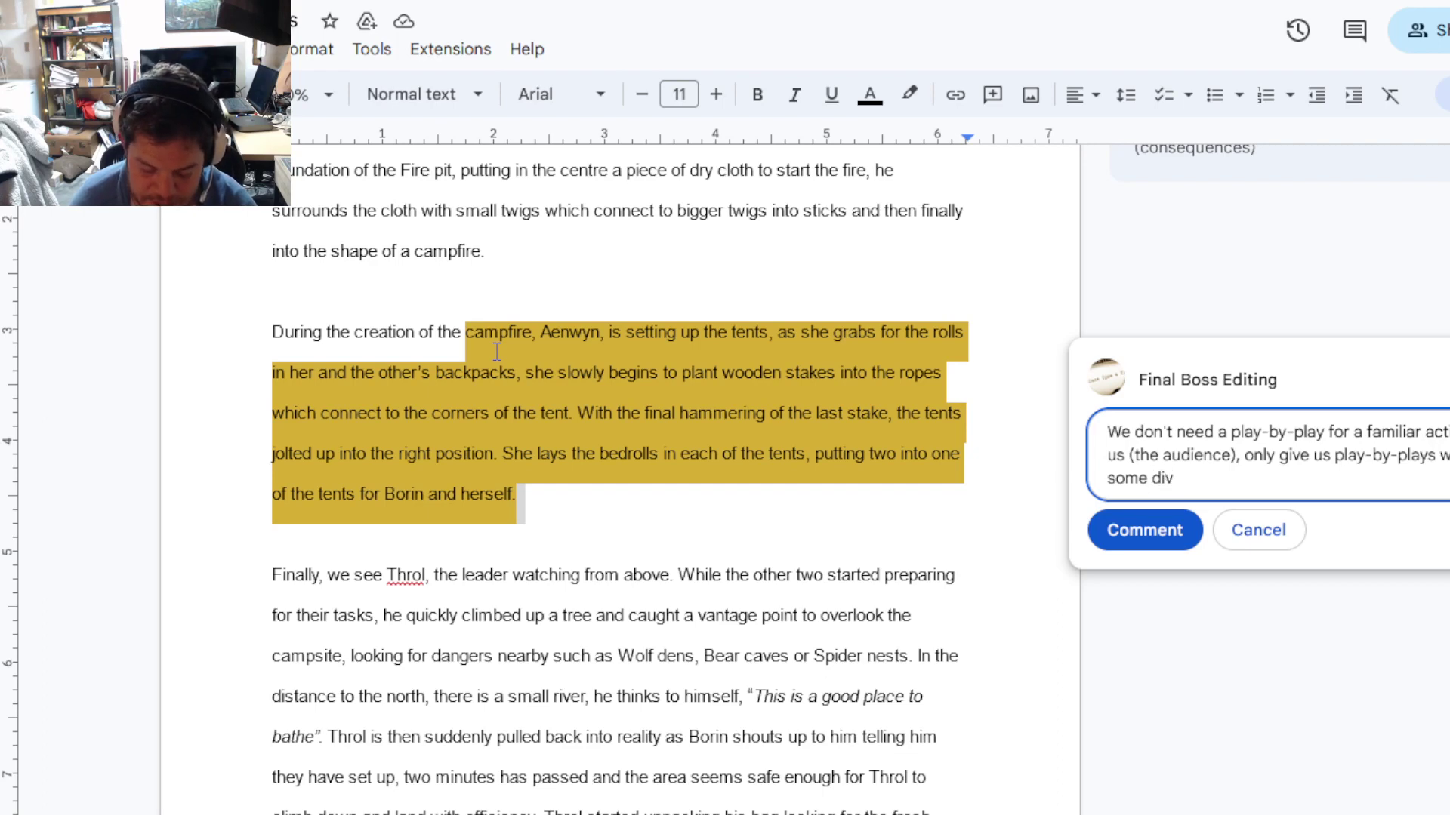
type("ergence ")
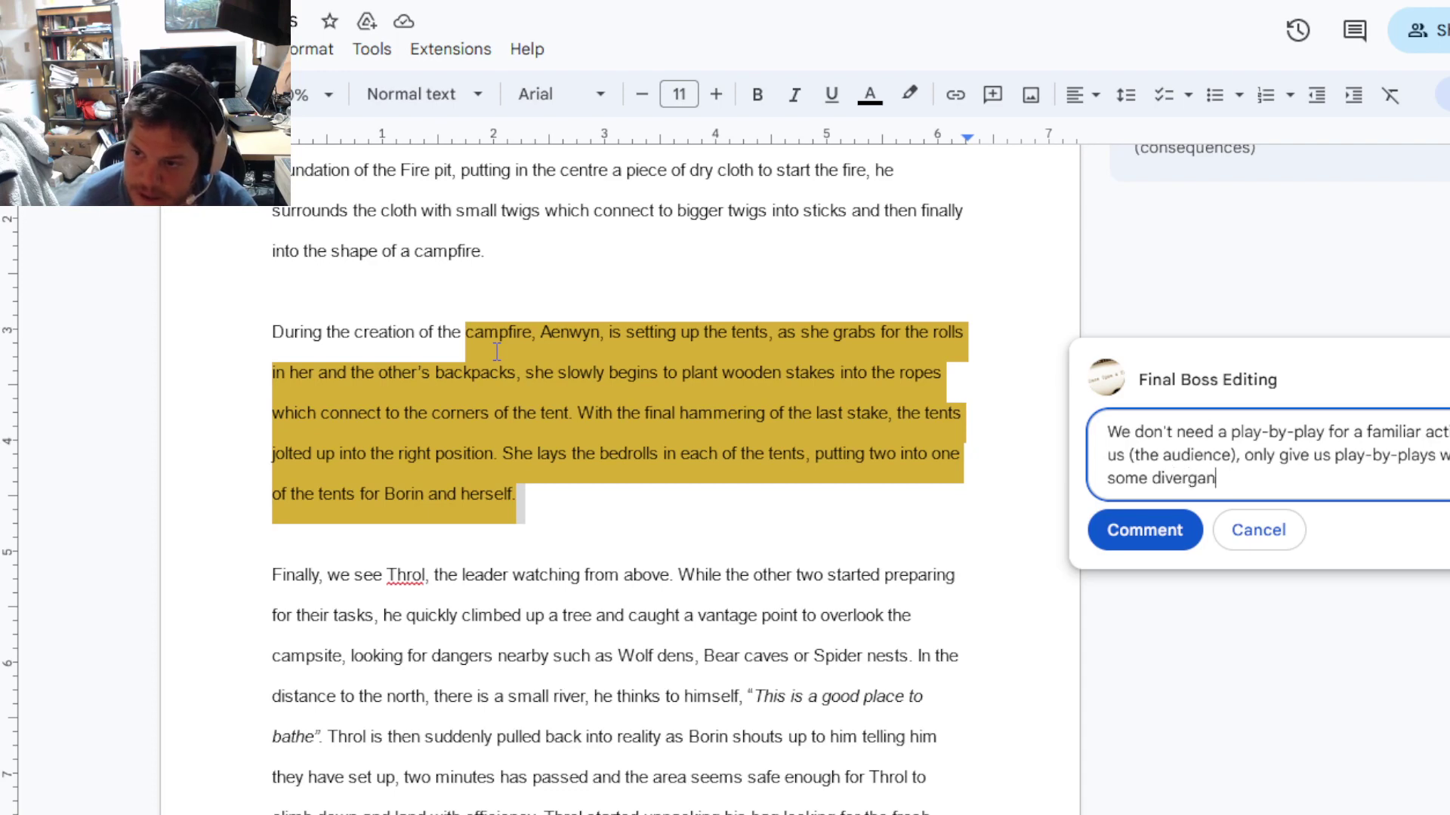
type("from the")
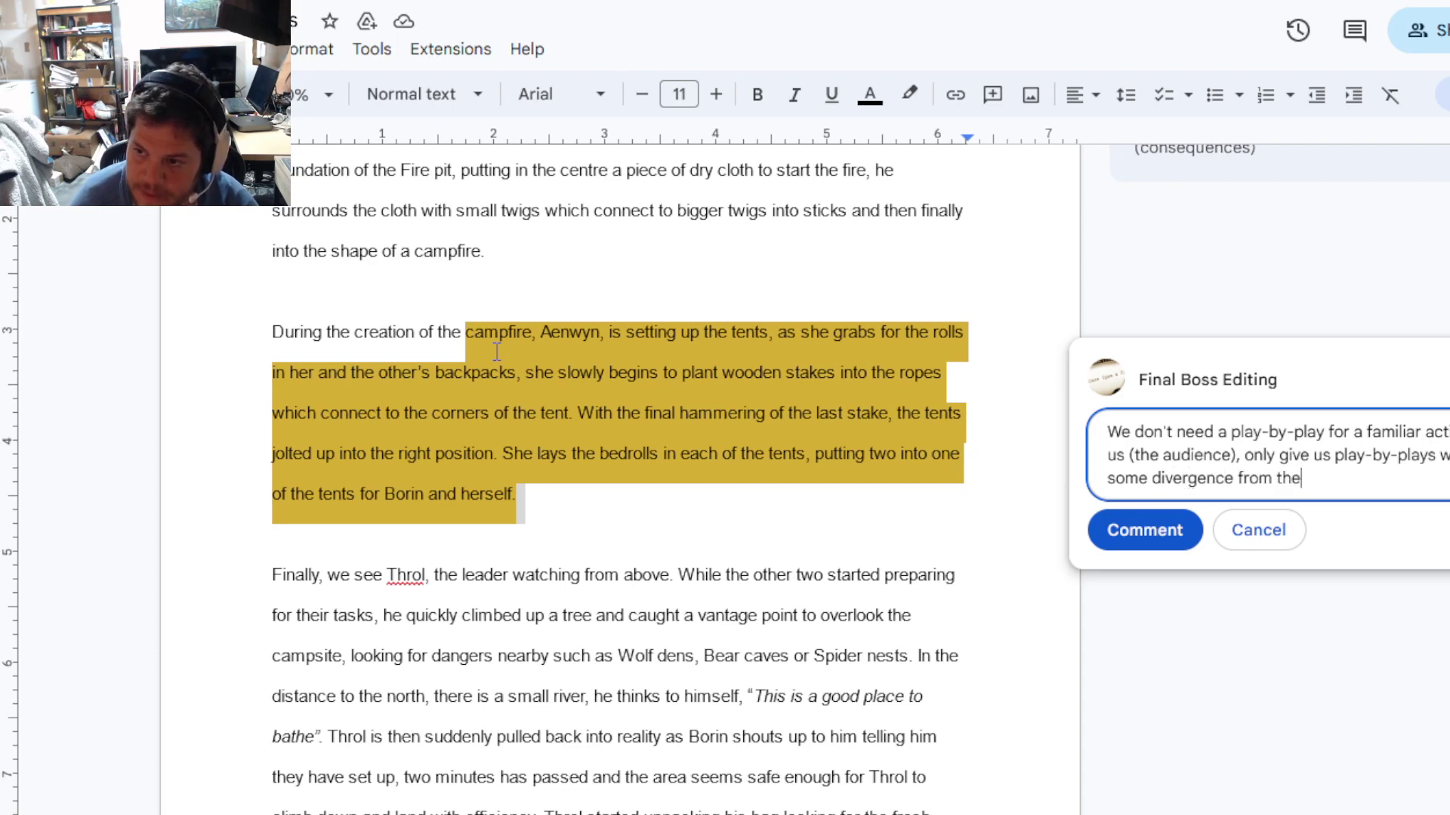
Step: End the comment with "normal appears and is relevant." and post it
type(" average")
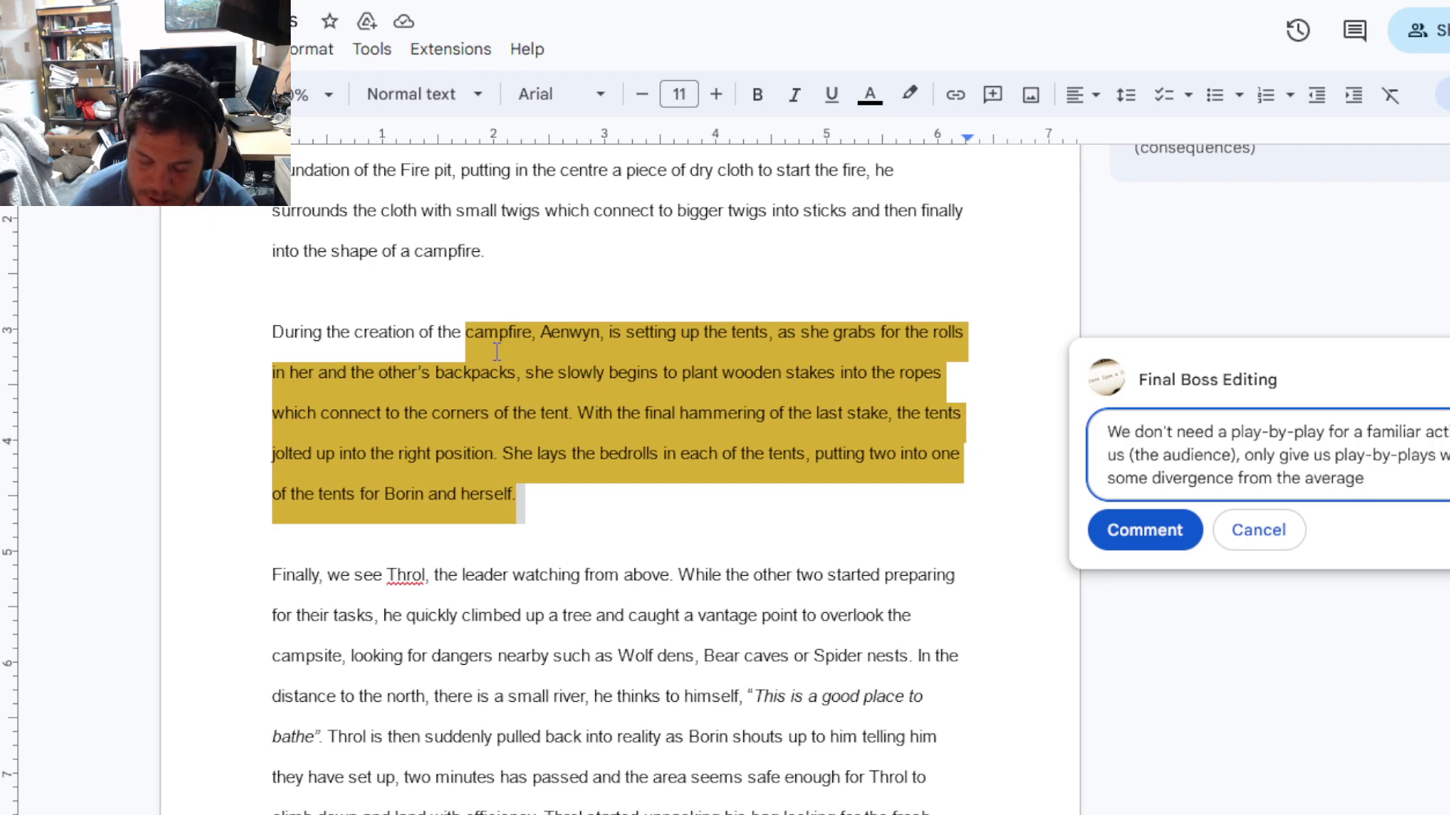
key("ctrl+BackSpace")
type("normal")
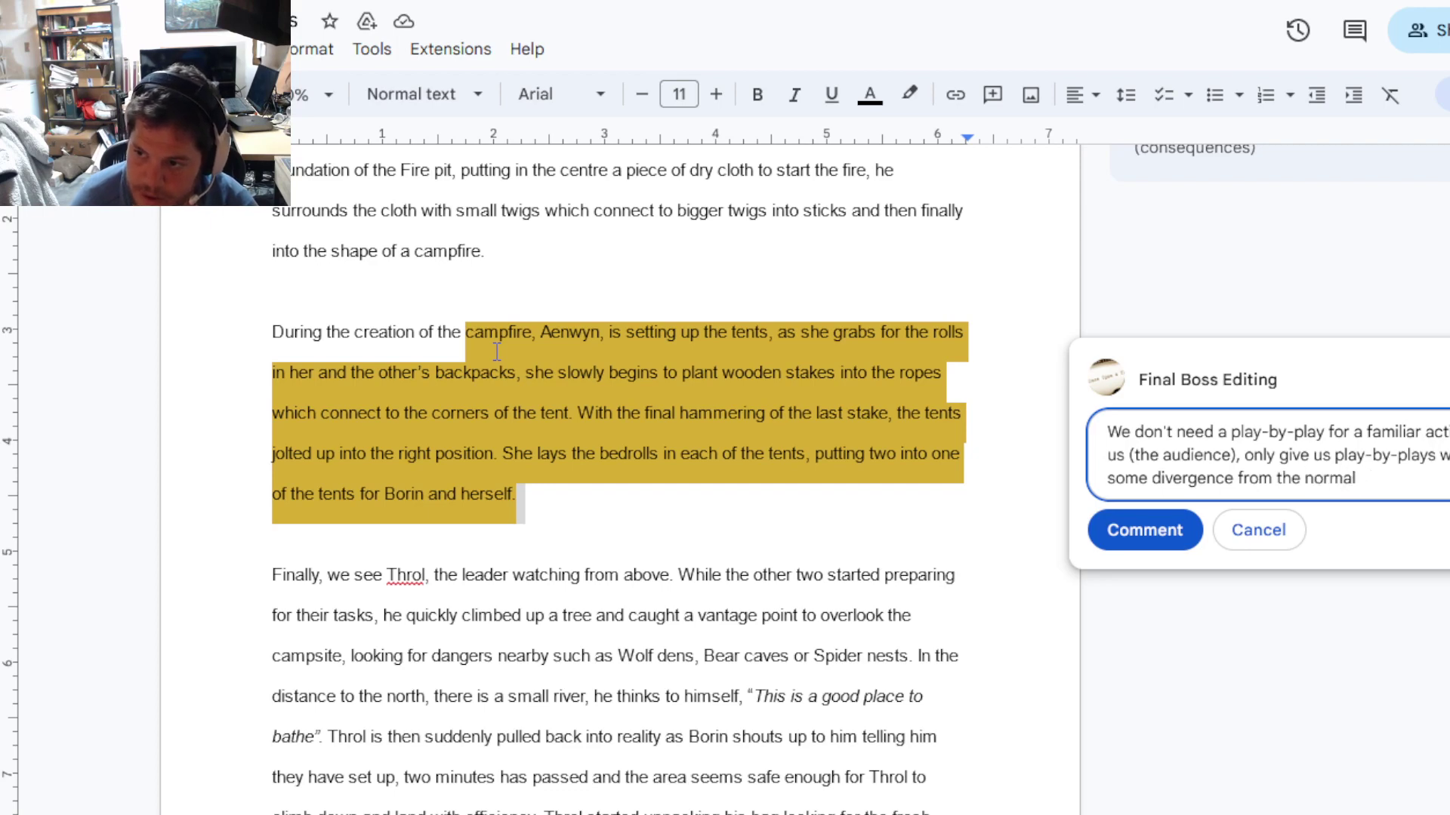
type(" appe")
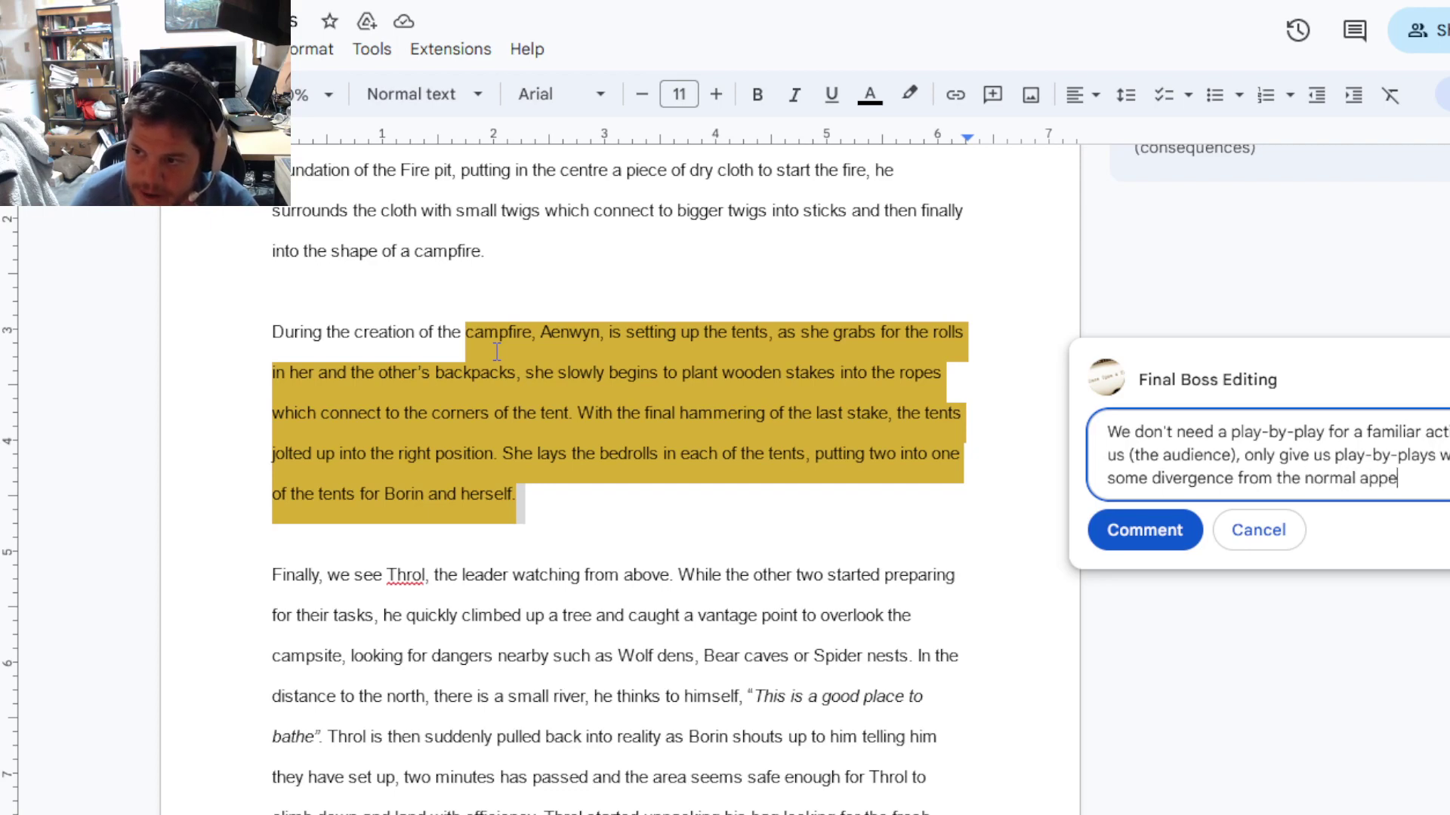
type("ars and relevant.")
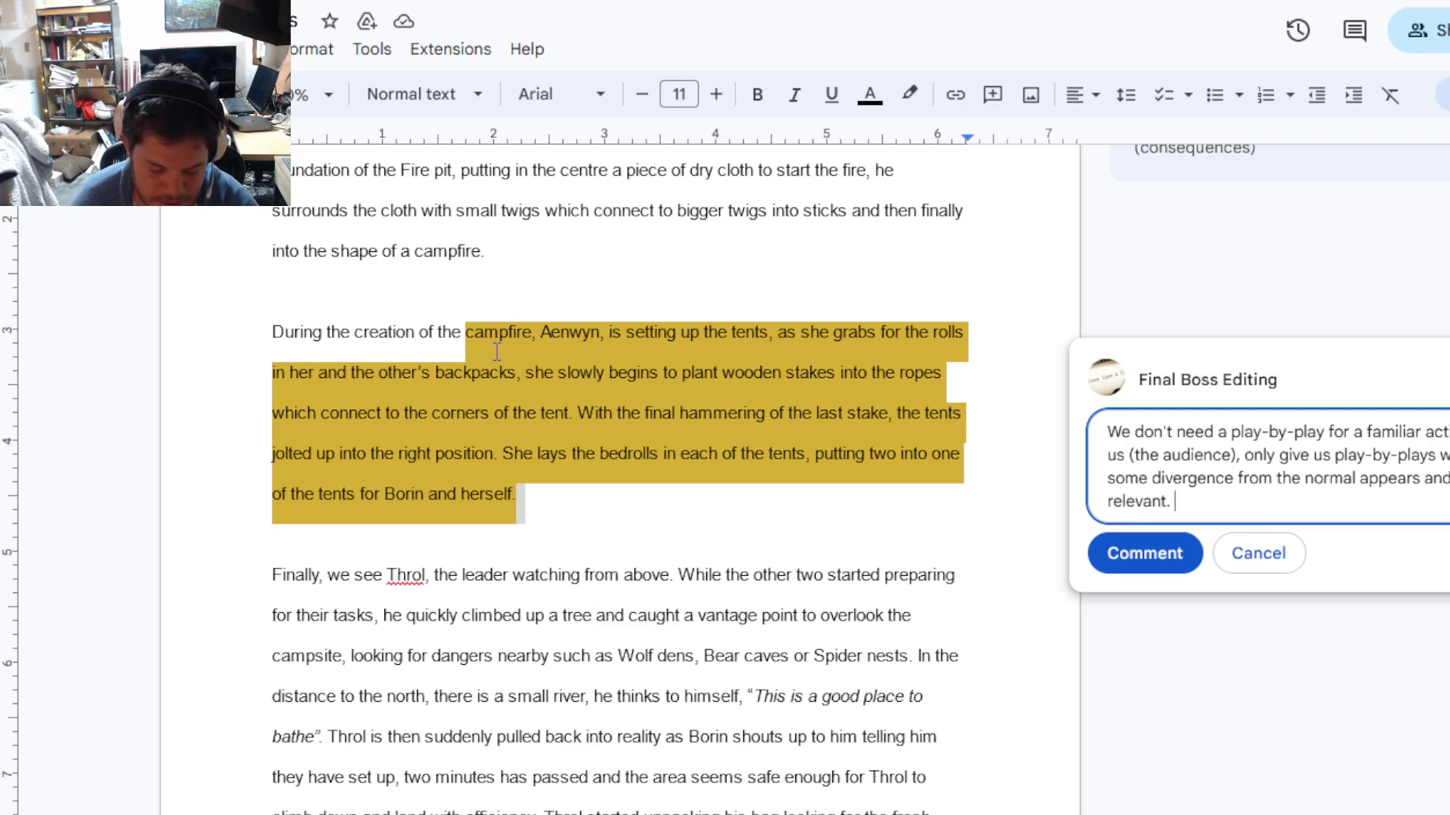
key("ctrl+a")
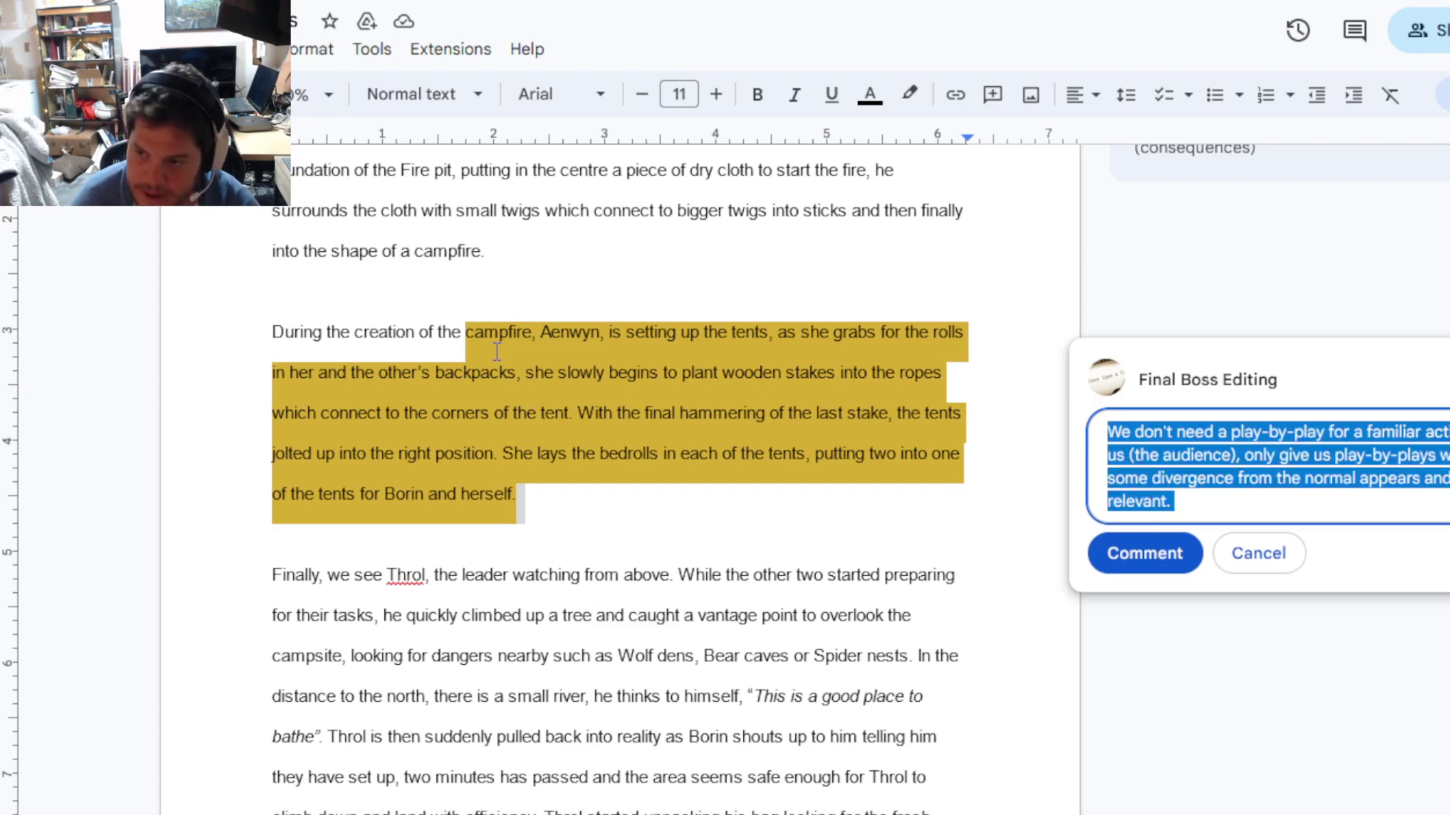
key("ctrl+Return")
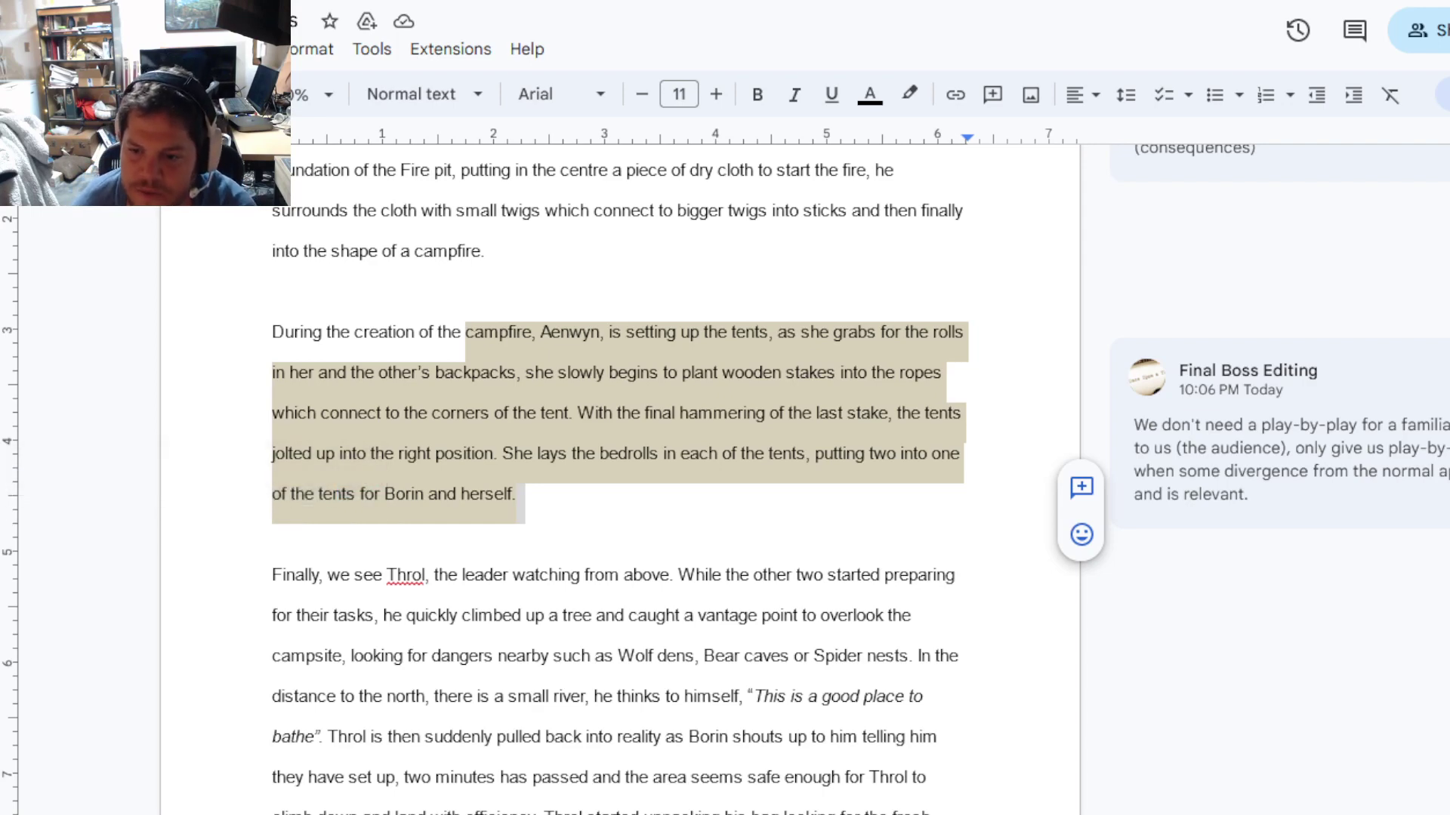
Step: Read through Throl's lookout and venison paragraph and the campfire dialogue with Borin that follows it
scroll(548, 511, "down", 5)
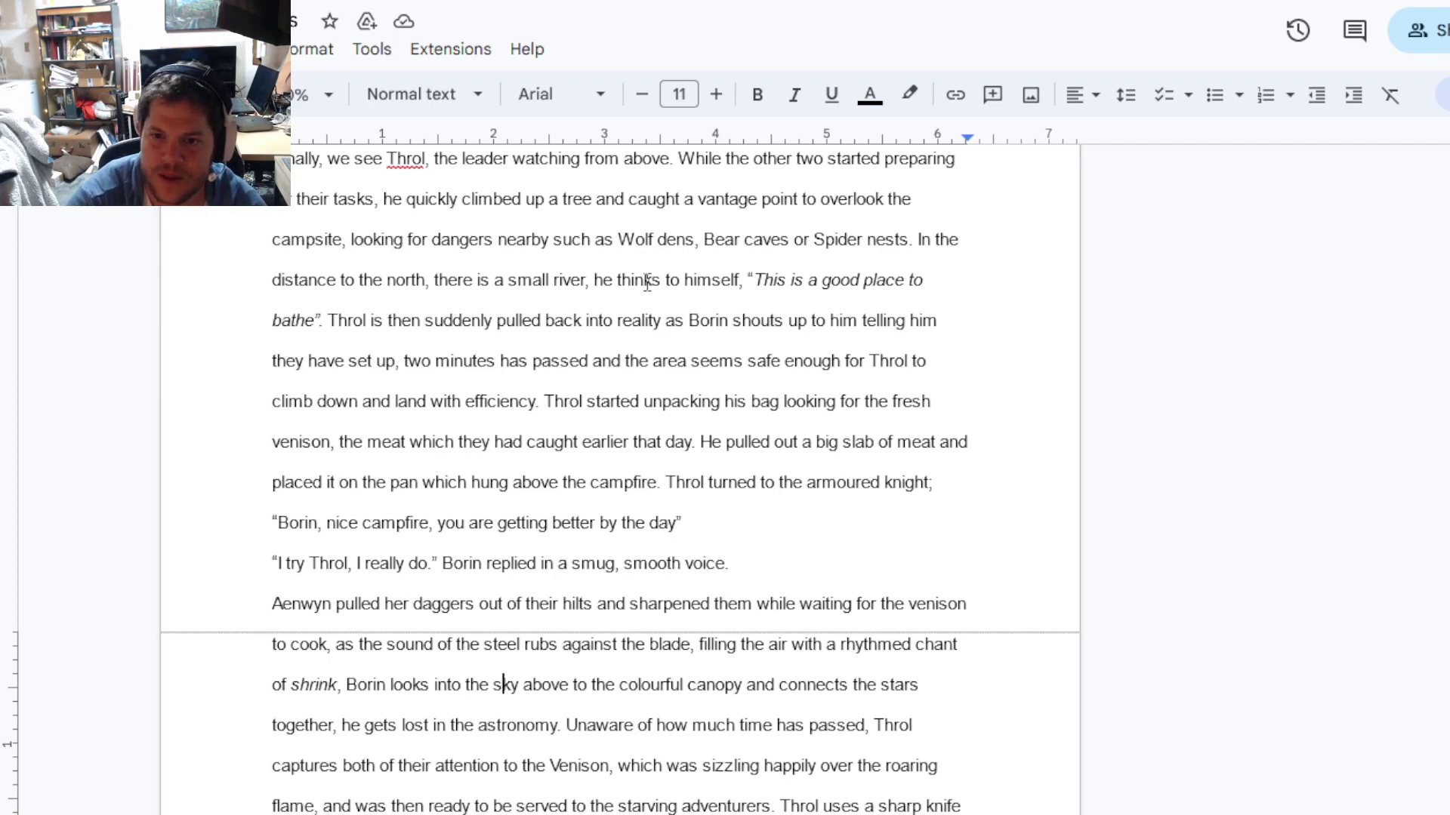
left_click(686, 333)
left_click_drag(687, 333, 736, 477)
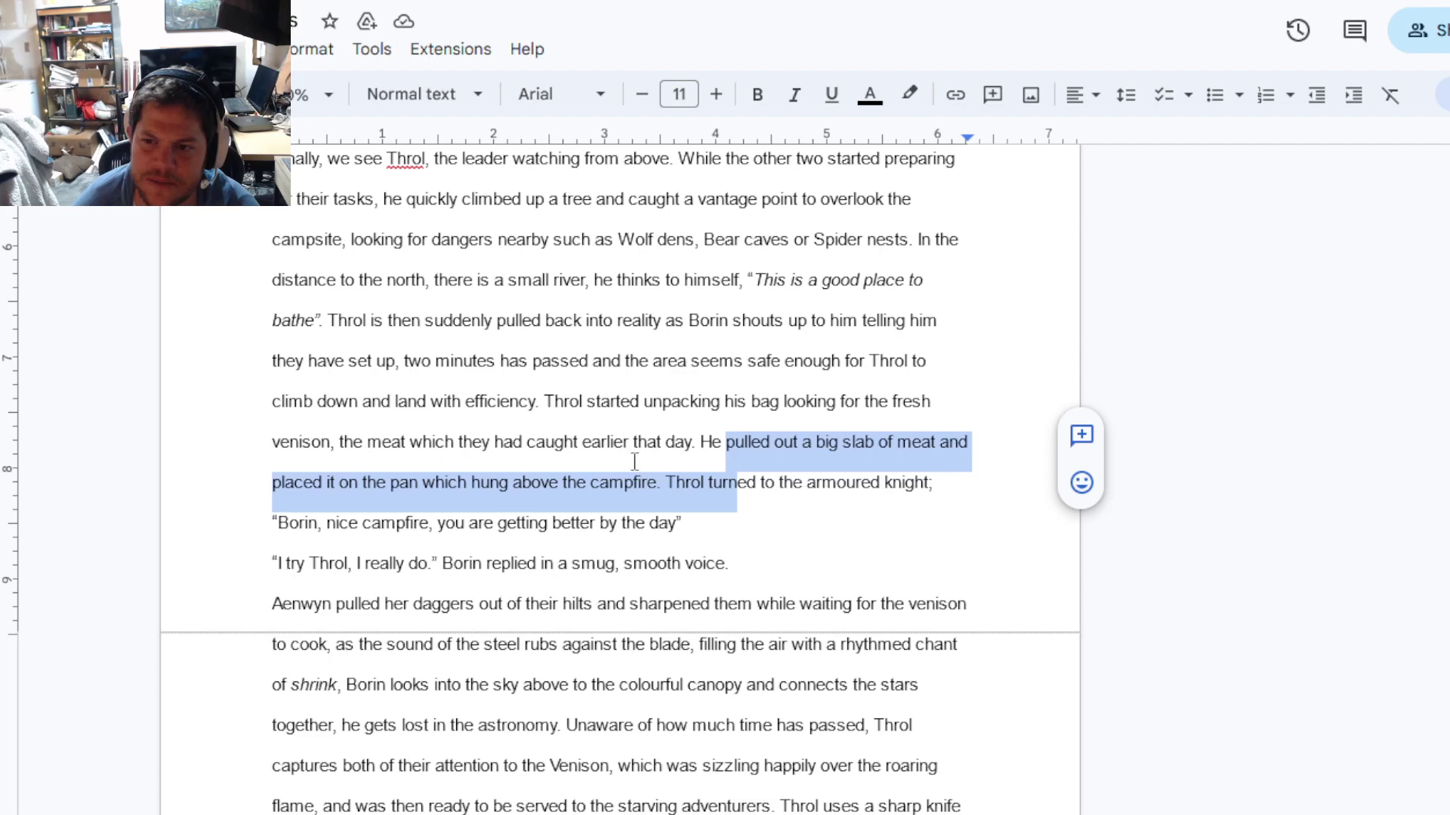
scroll(636, 462, "down", 1)
left_click_drag(458, 338, 494, 399)
triple_click(504, 423)
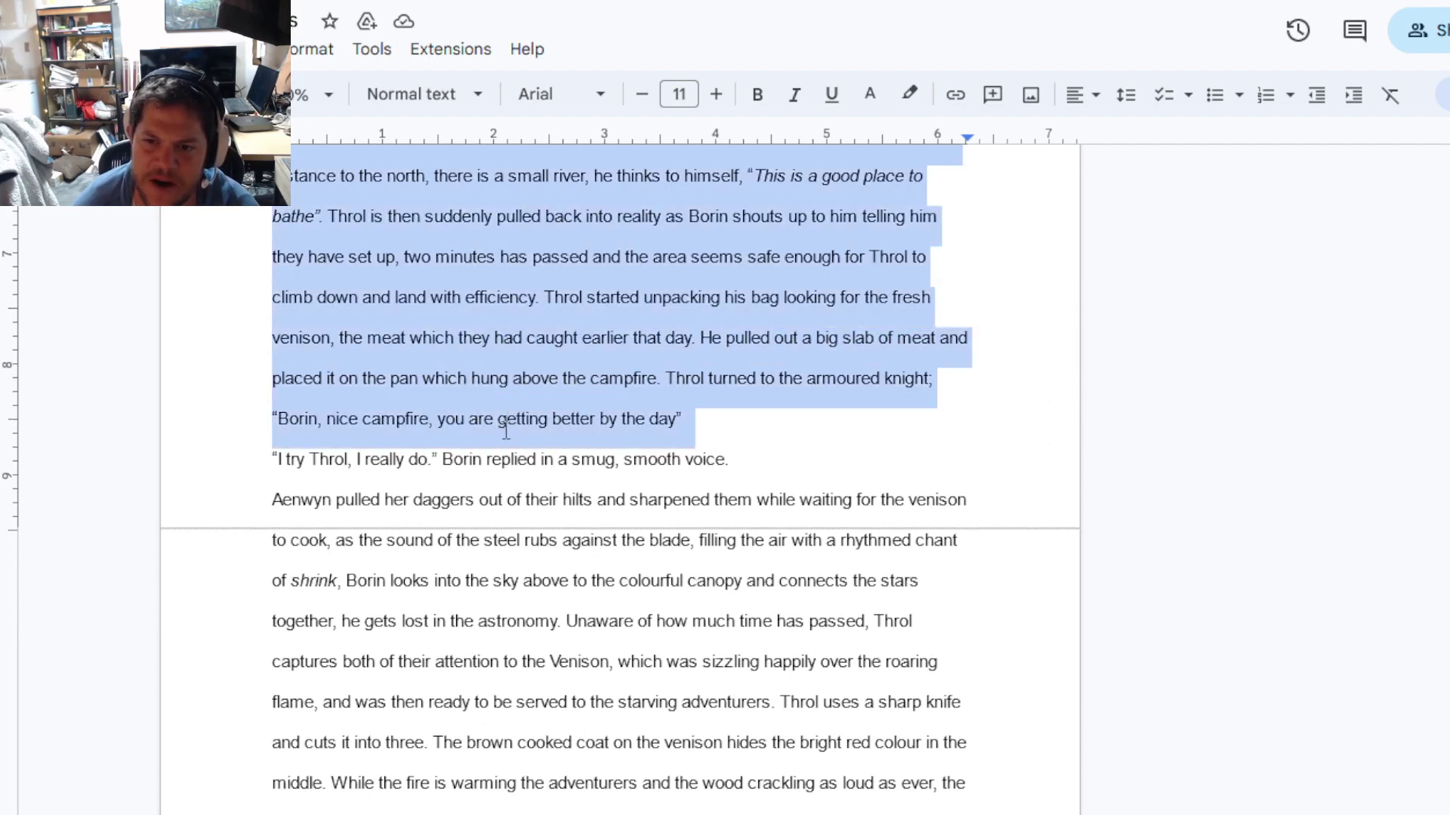
left_click(505, 431)
scroll(521, 468, "down", 1)
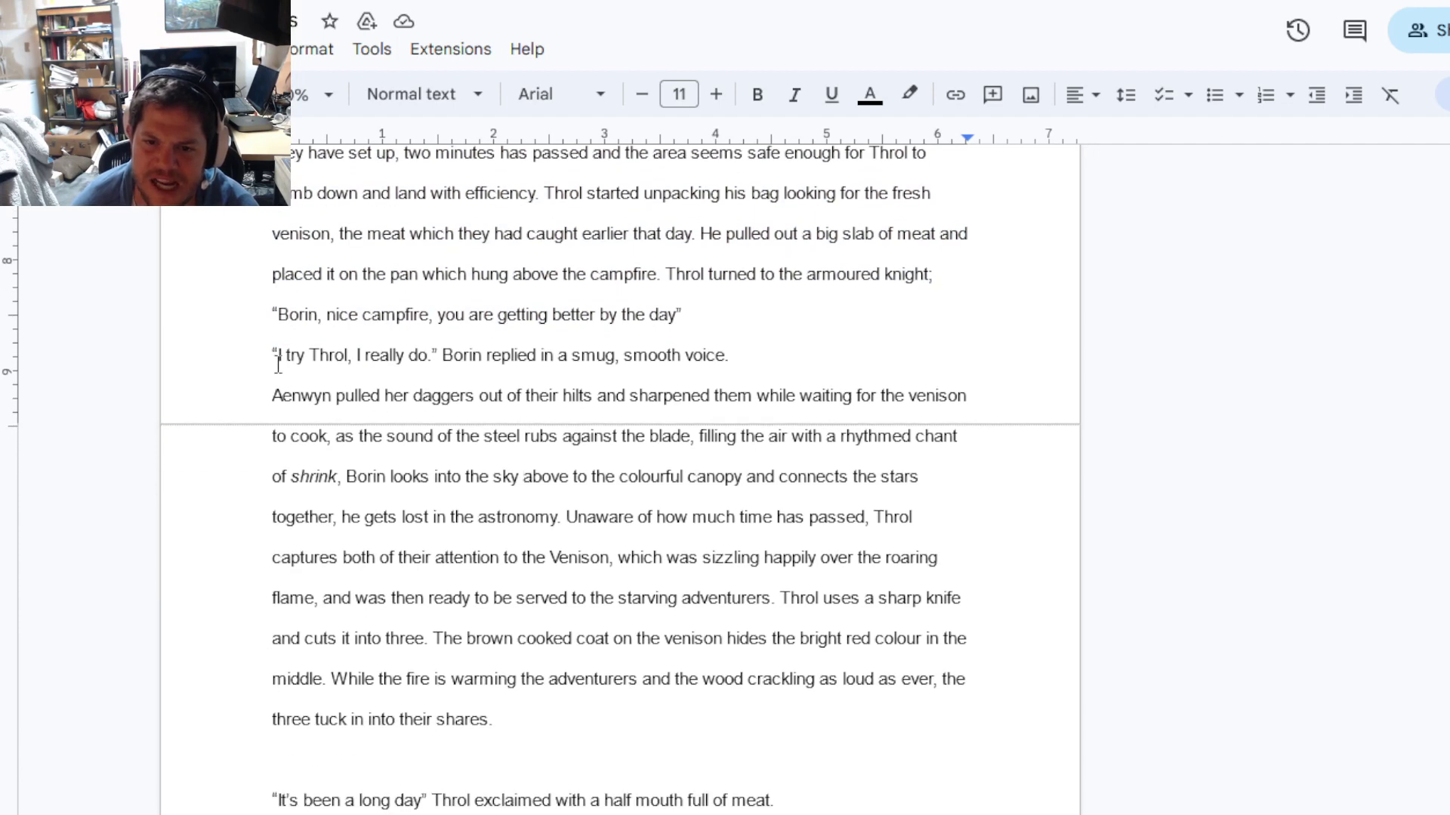
left_click_drag(278, 363, 451, 368)
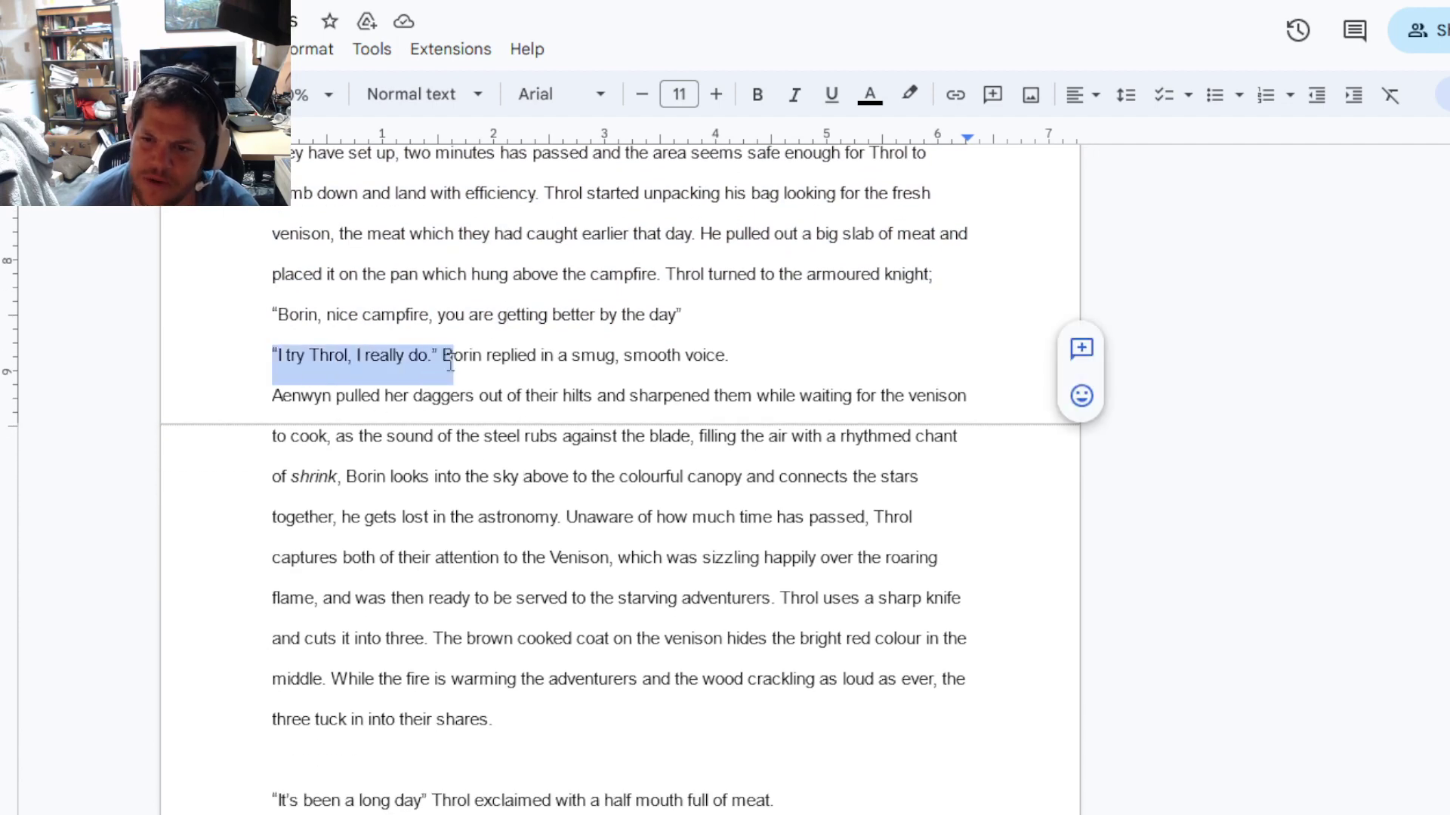
double_click(464, 404)
left_click(464, 404)
left_click(597, 395)
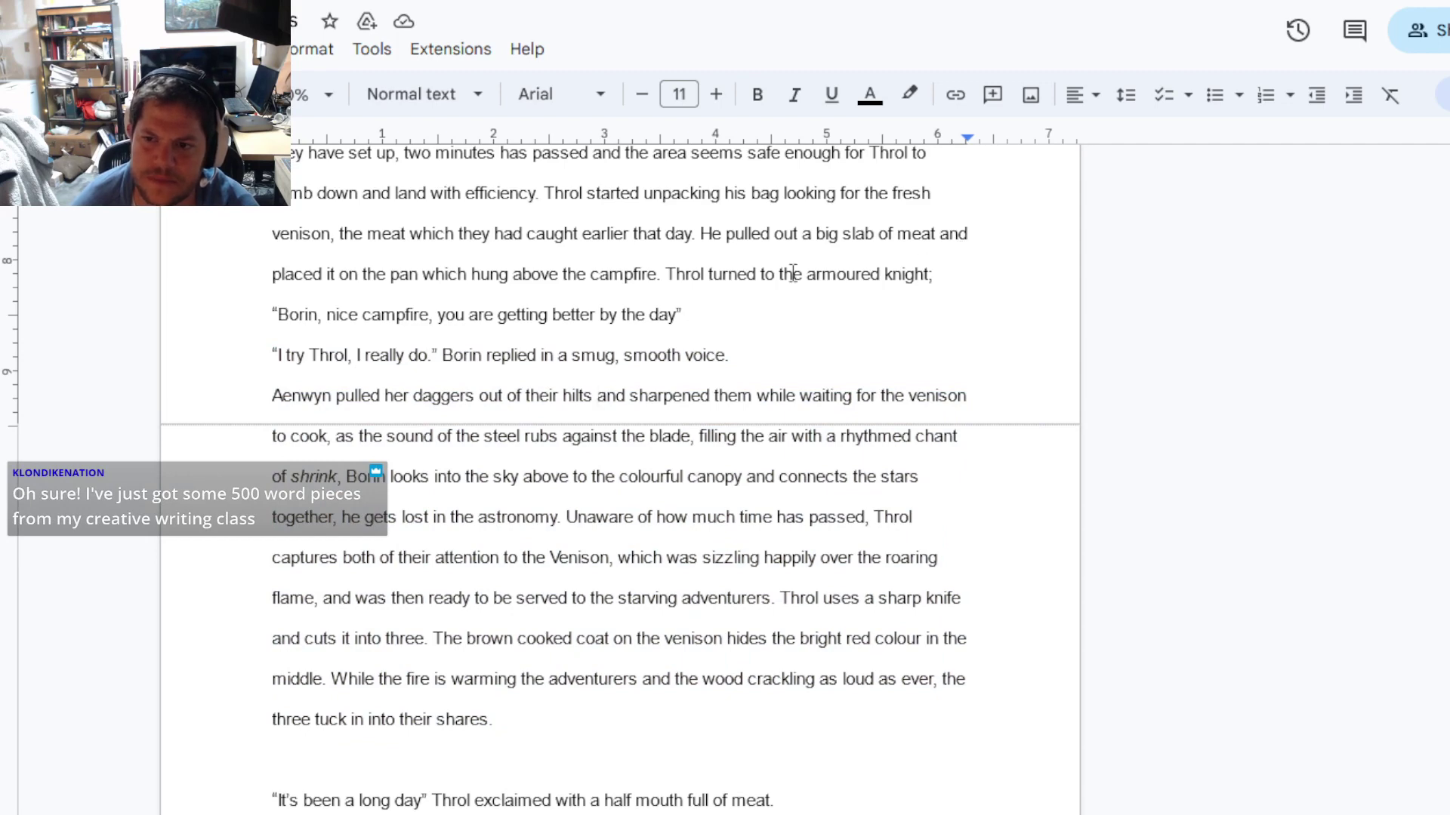
Step: Suggest starting a new paragraph at "Throl turned to the armoured knight;" with the line "Borin, nice campfire" running on from it
left_click(667, 275)
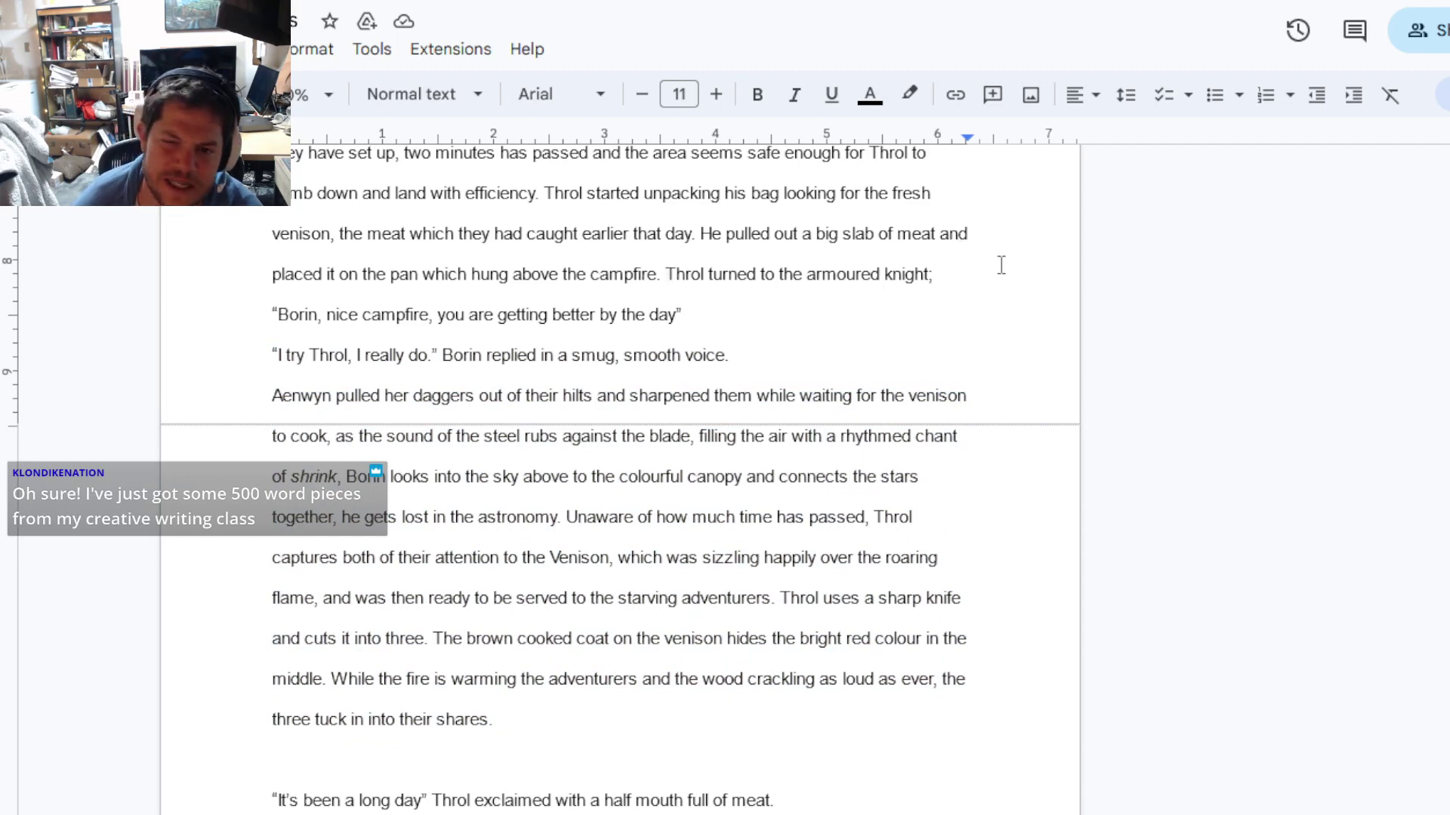
key("Return")
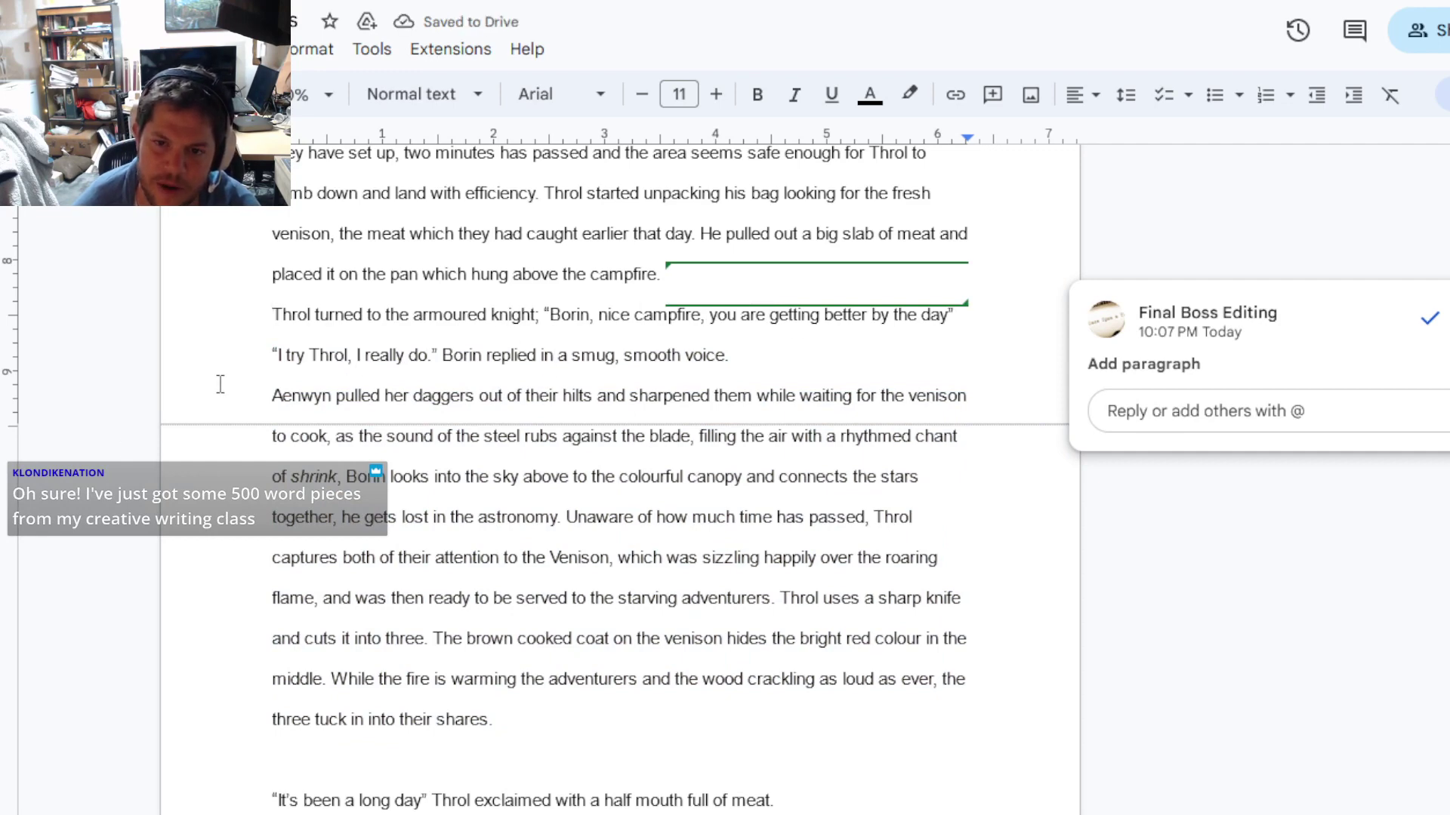
left_click(753, 354)
key("Return")
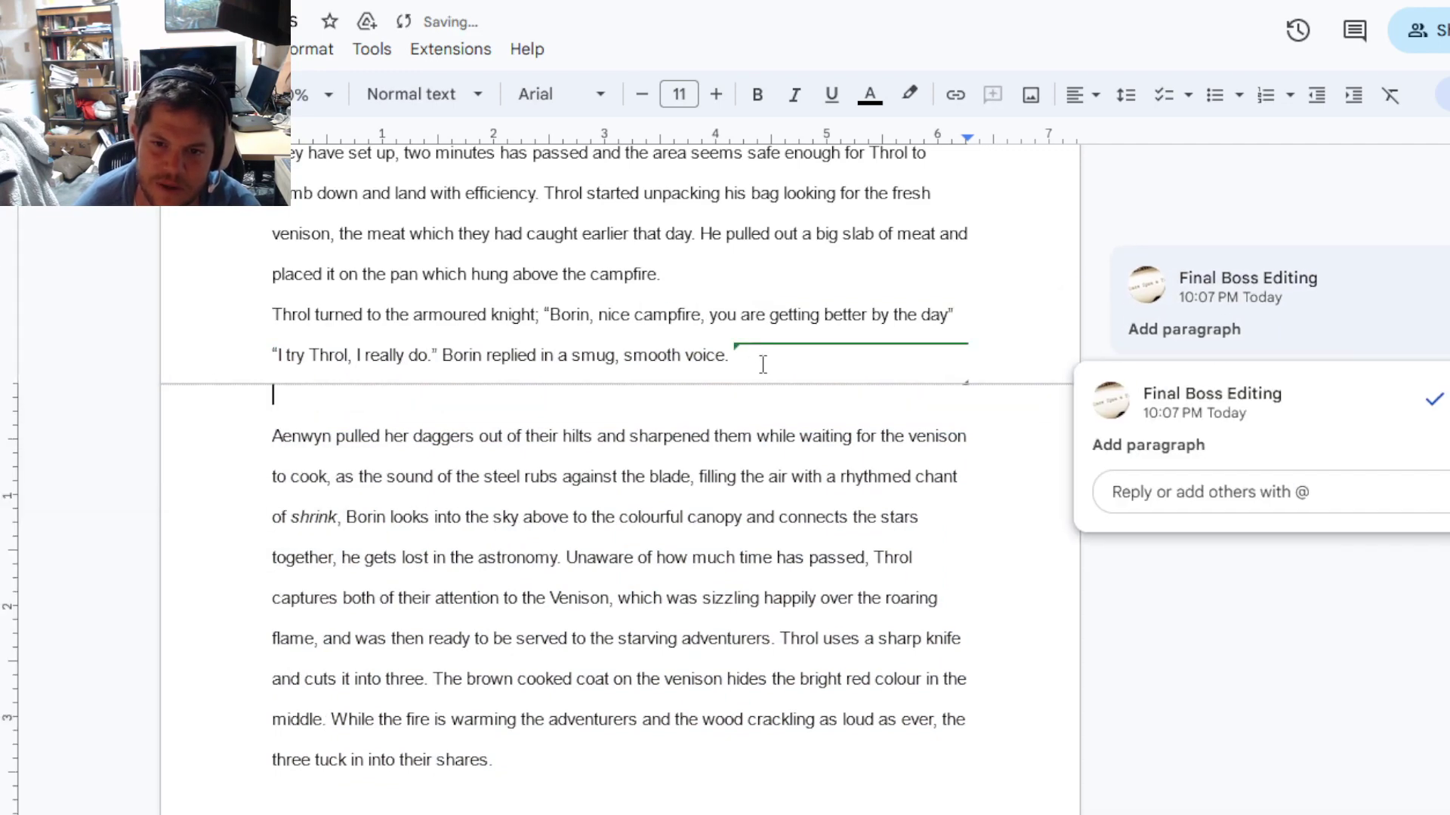
key("BackSpace")
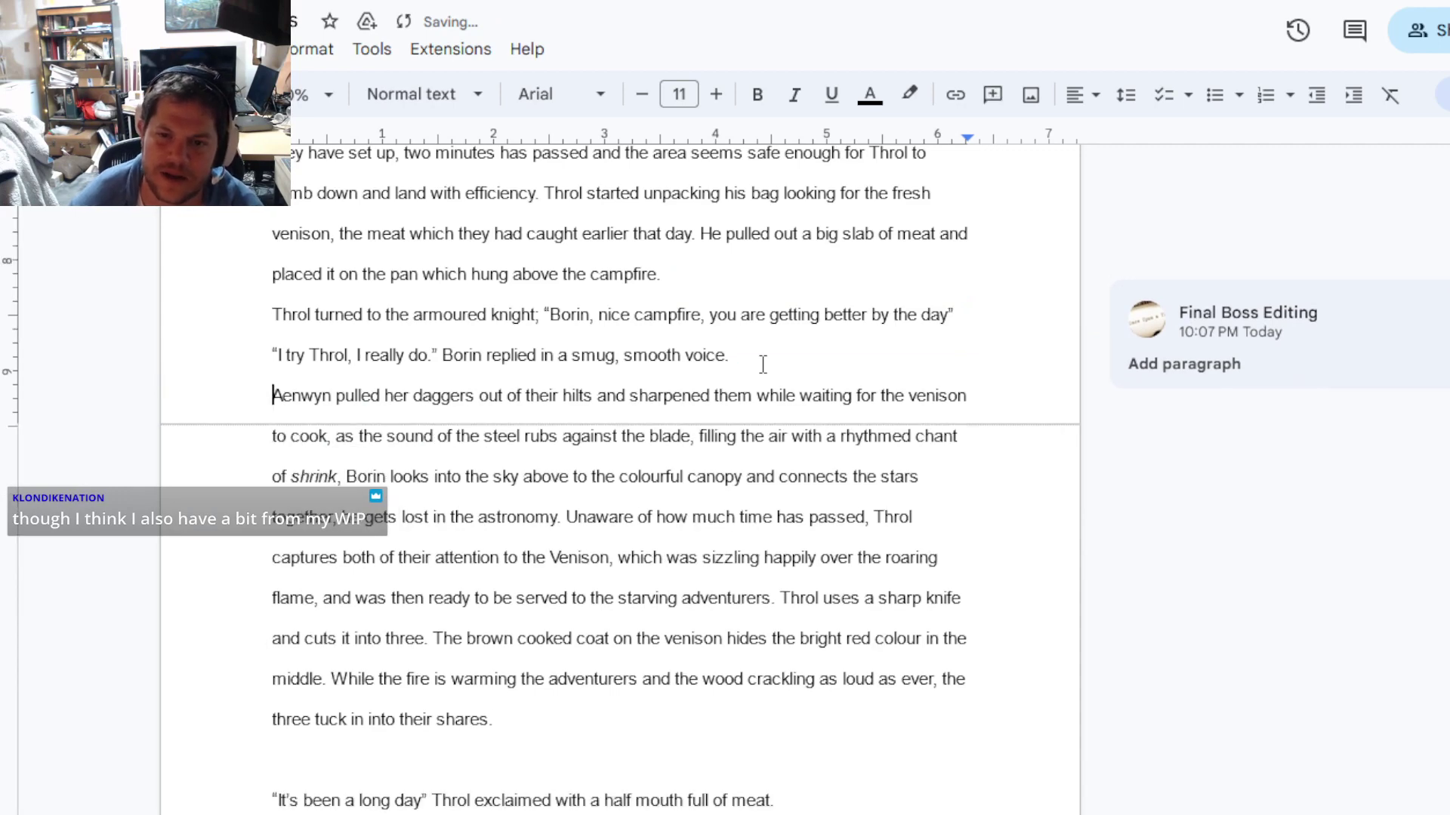
key("Return")
key("BackSpace")
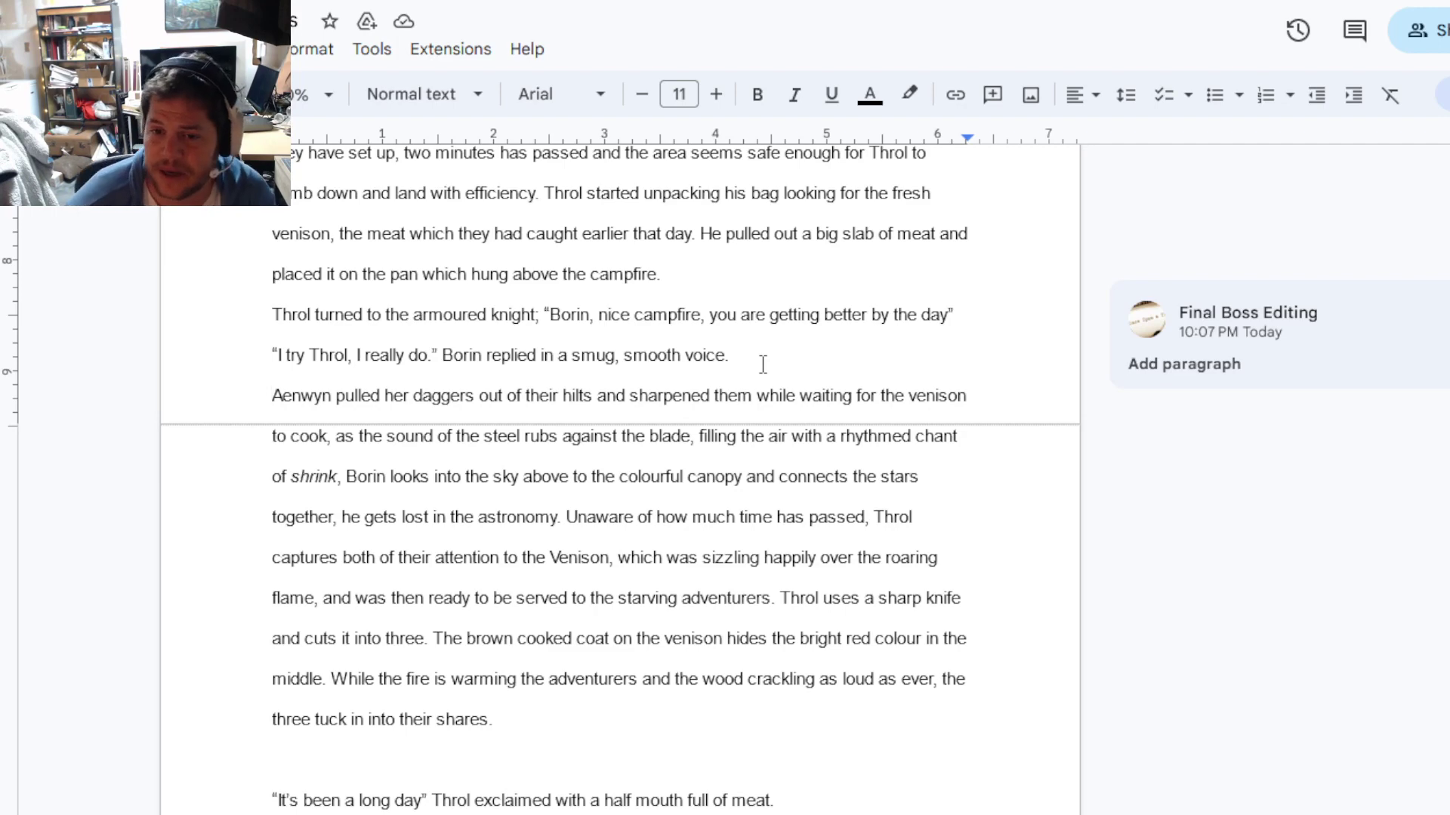
Step: Read through the venison-cooking paragraph and the meal dialogue between Throl and Aenwyn that follows it
scroll(594, 499, "down", 3)
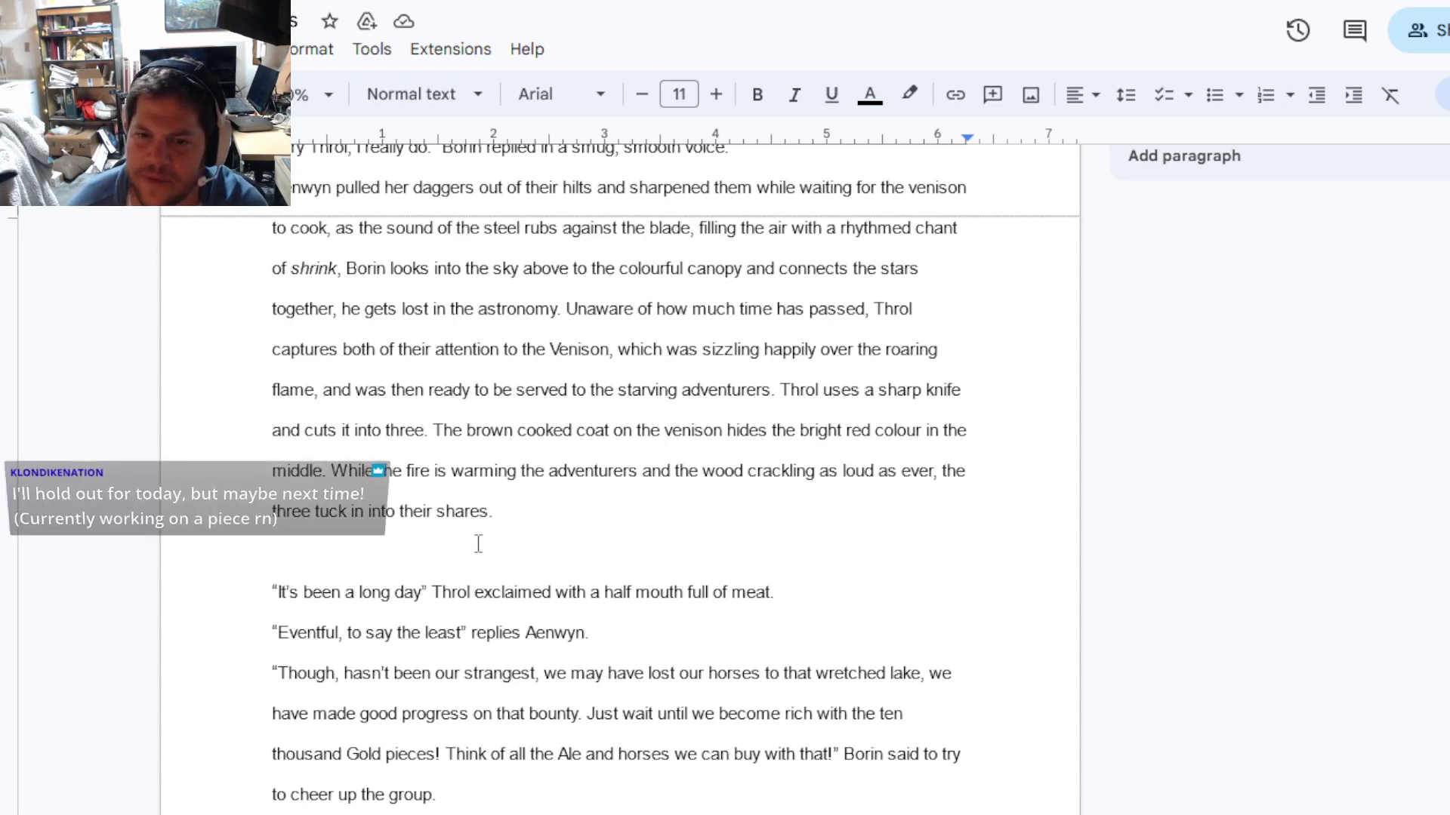
left_click_drag(398, 317, 323, 400)
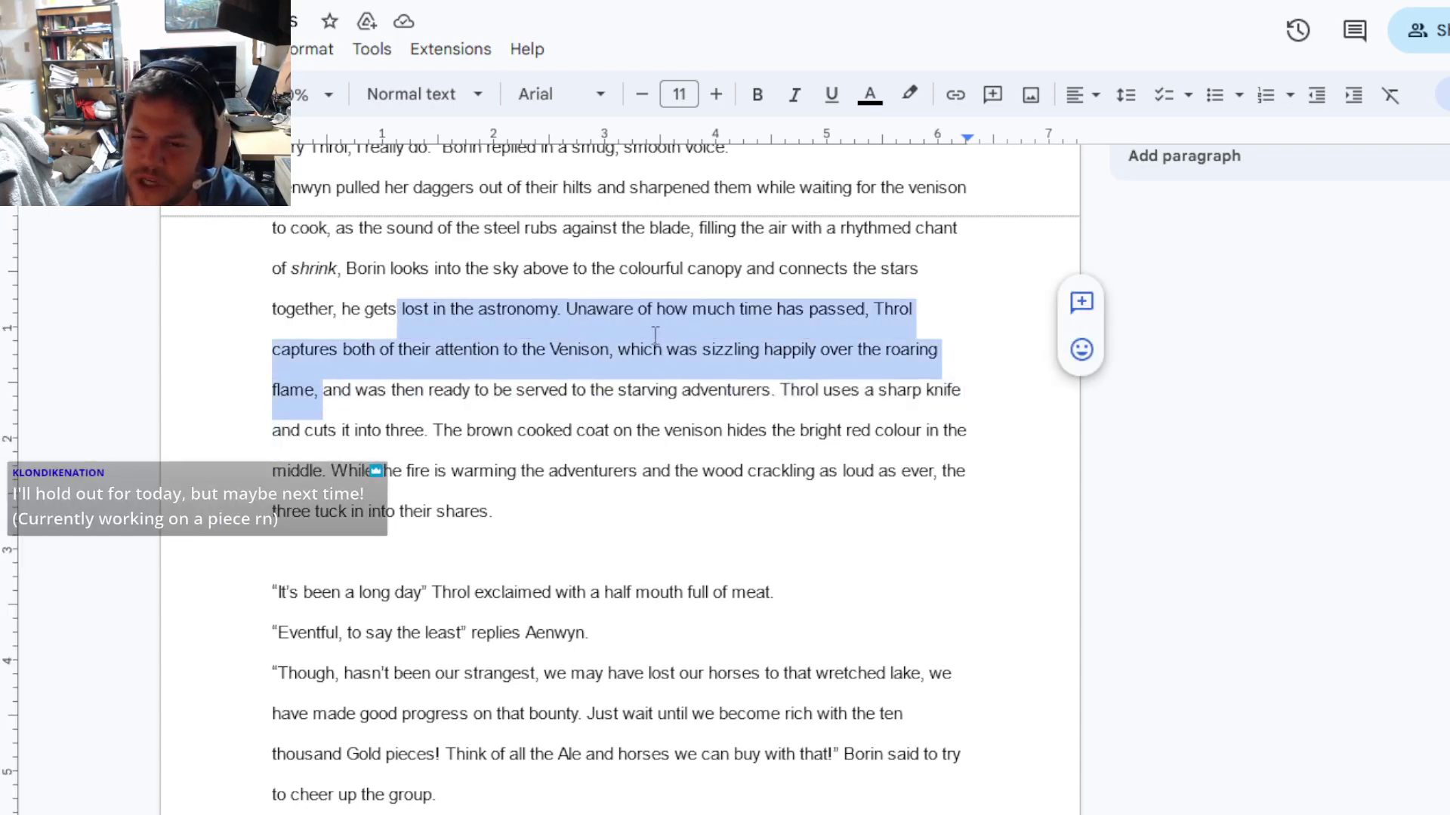
left_click(634, 385)
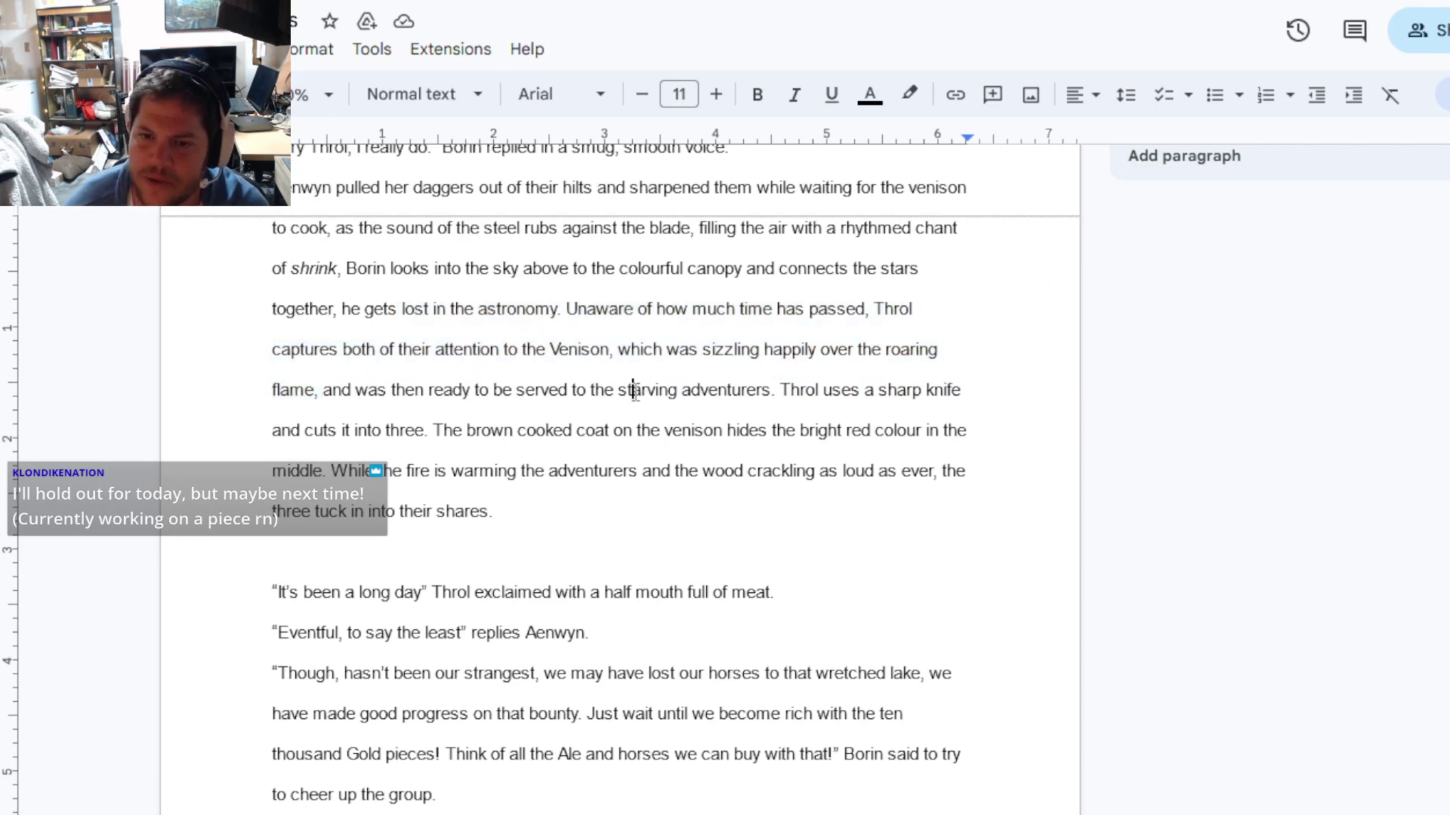
scroll(627, 456, "down", 2)
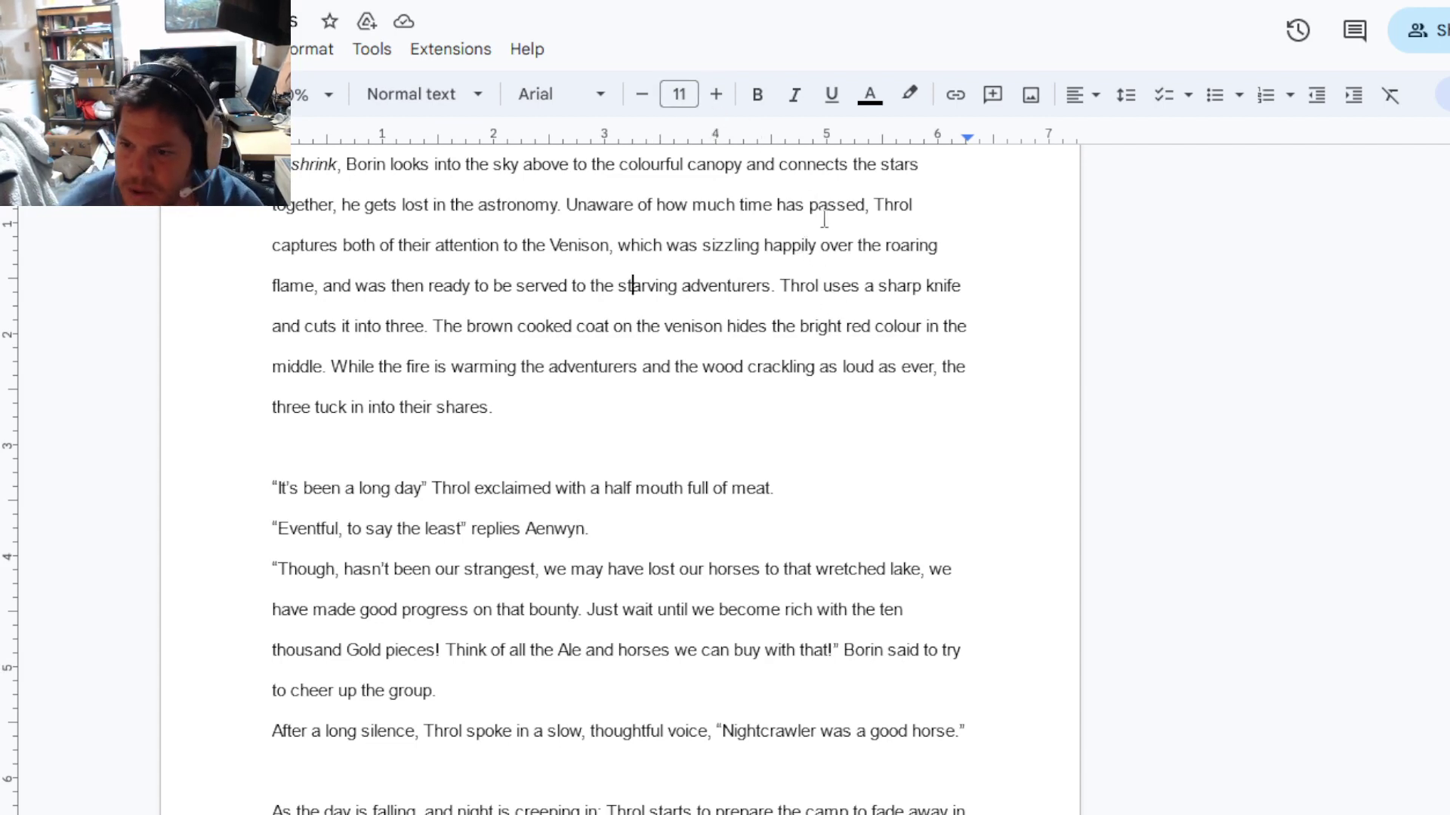
left_click_drag(313, 505, 423, 577)
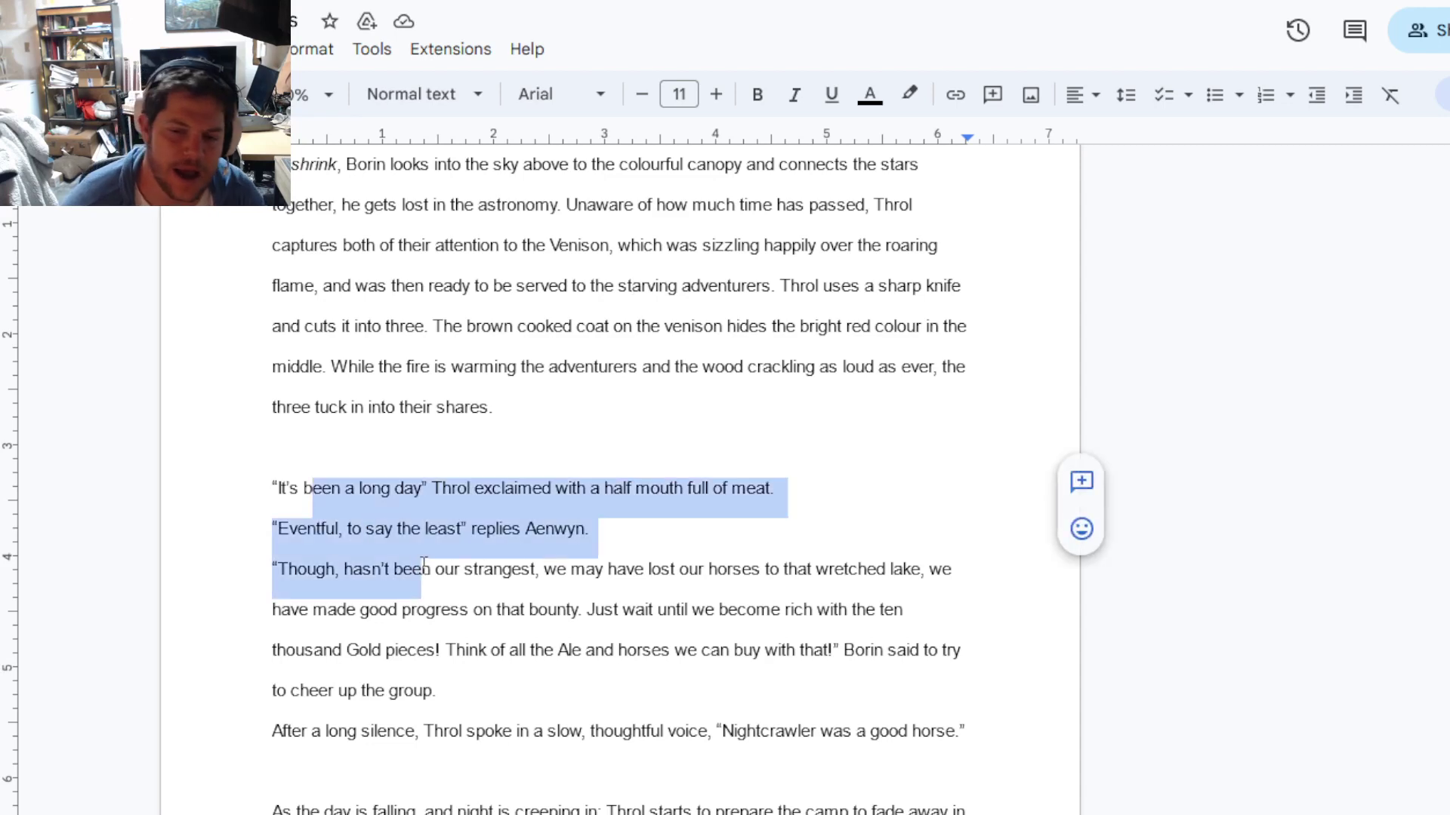
left_click(587, 491)
Step: Start a comment on Borin's lines from "Though, hasn't been our strangest" to "that bounty." with "This lake event sounds interesting! Why"
left_click_drag(538, 575, 911, 577)
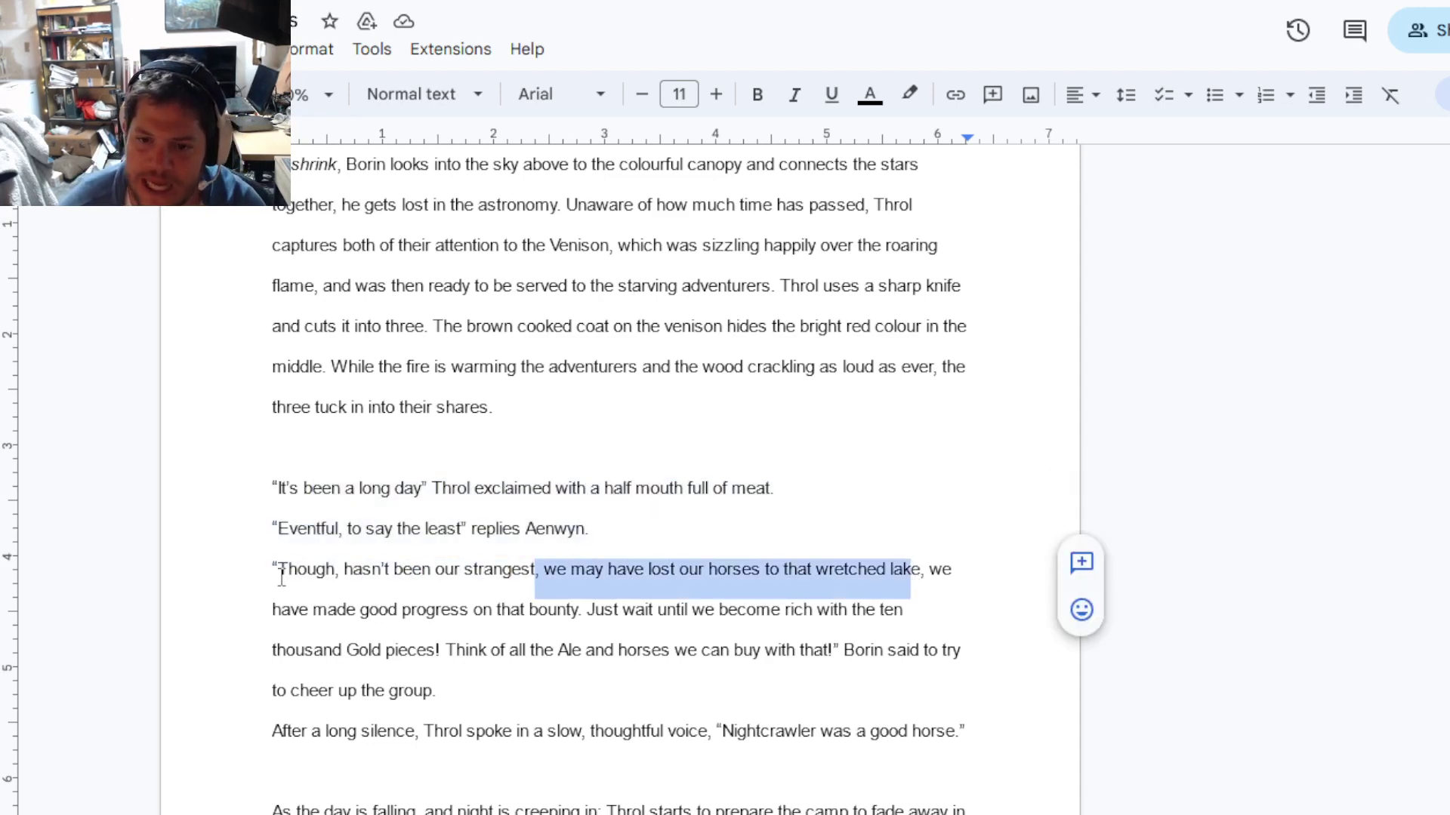
left_click_drag(278, 575, 582, 607)
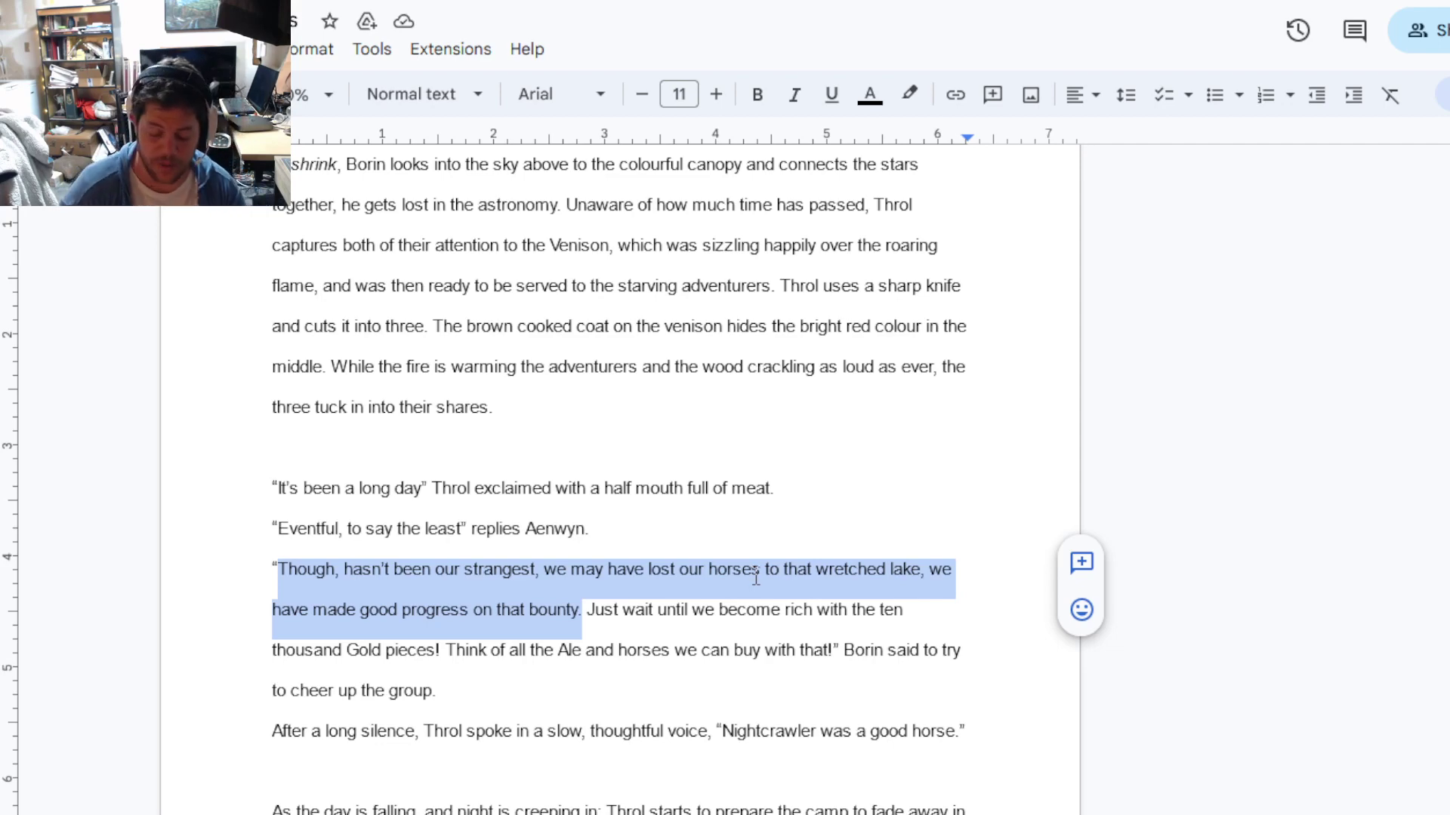
key("ctrl+alt+m")
type("Thi")
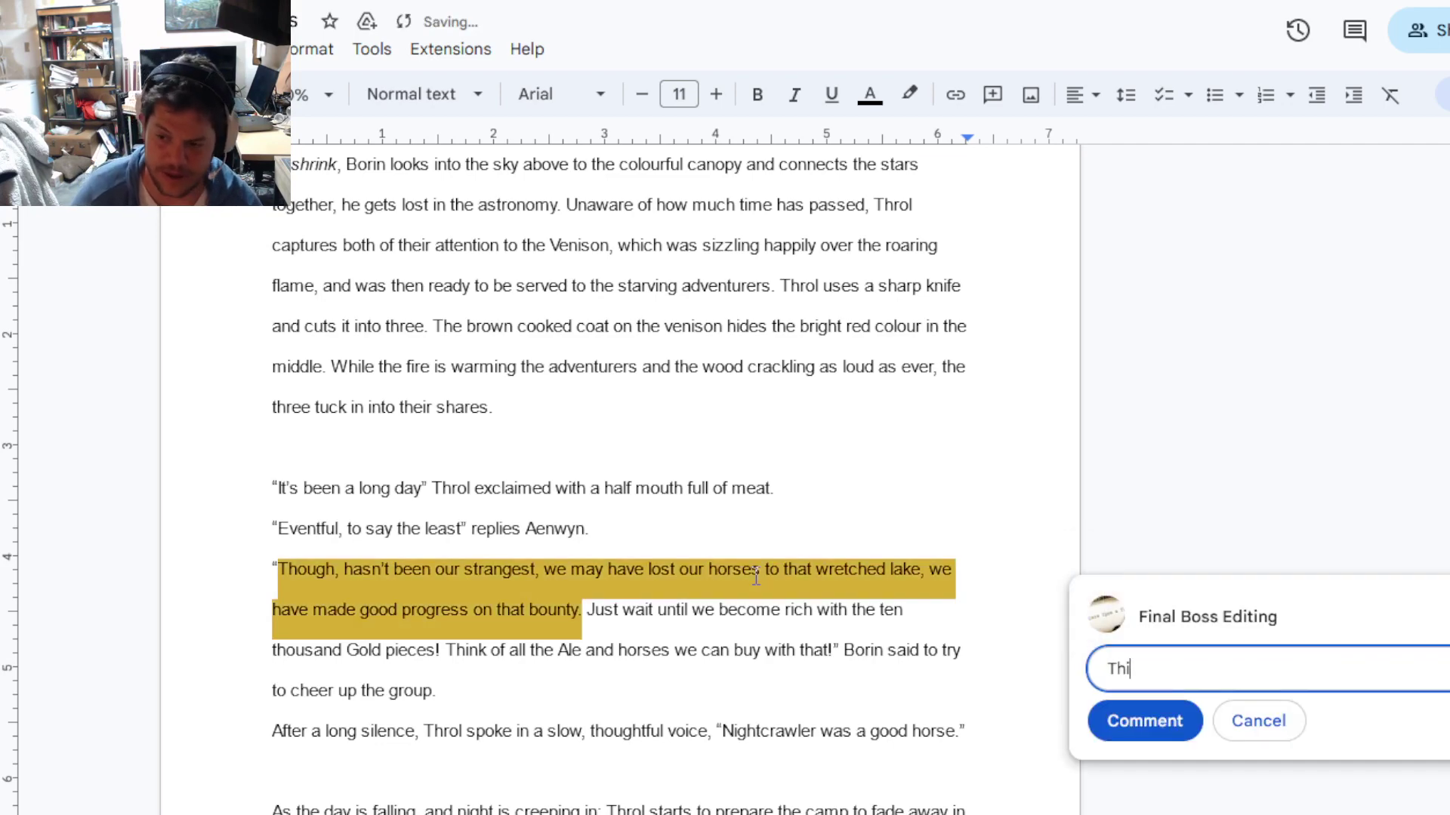
type("s lake event sou")
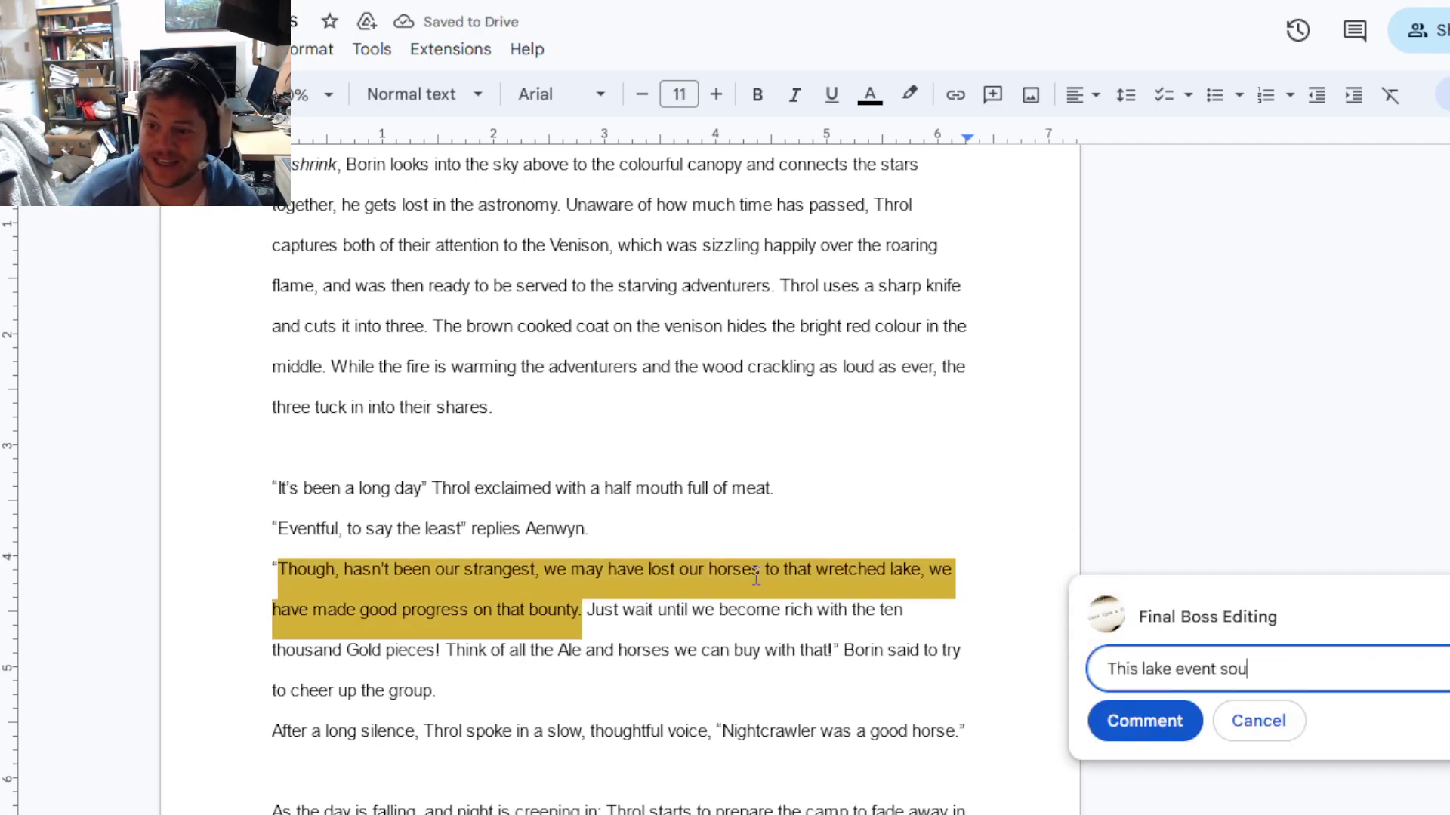
type("nds interesting?")
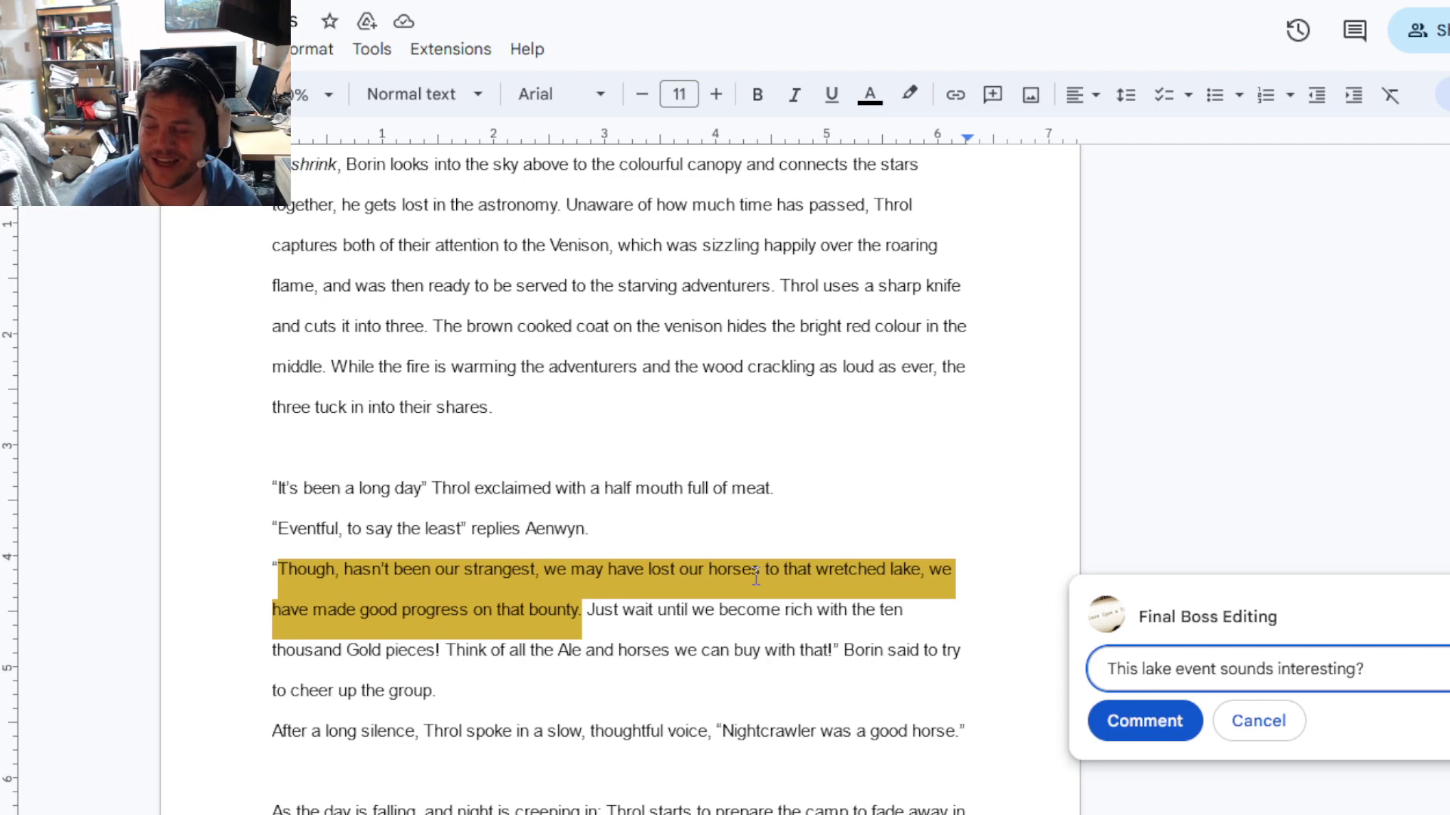
key("BackSpace")
type("! Why ")
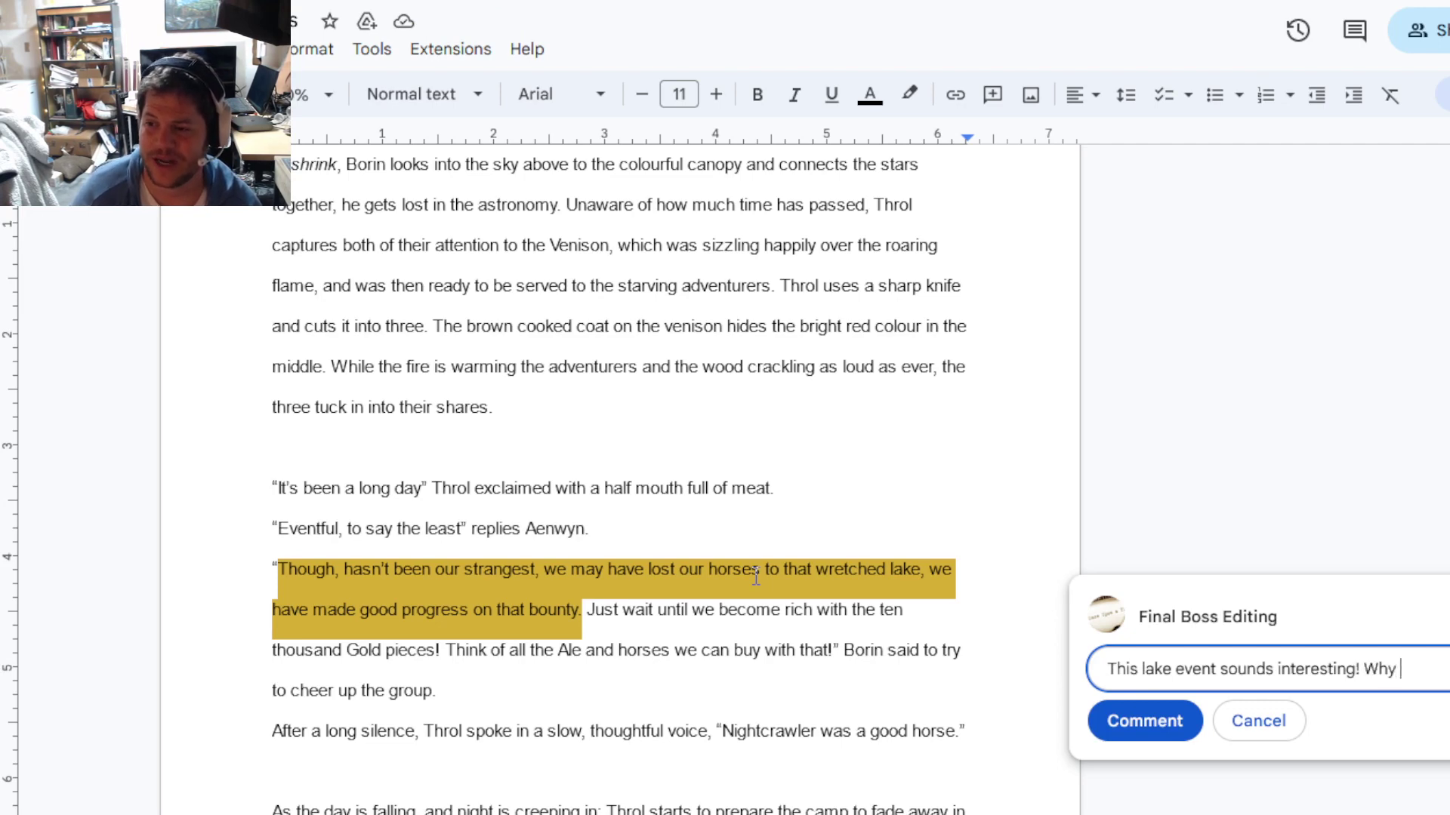
Step: Continue the comment by asking why not have this "be the hook / opening conflict"
type("not hav ")
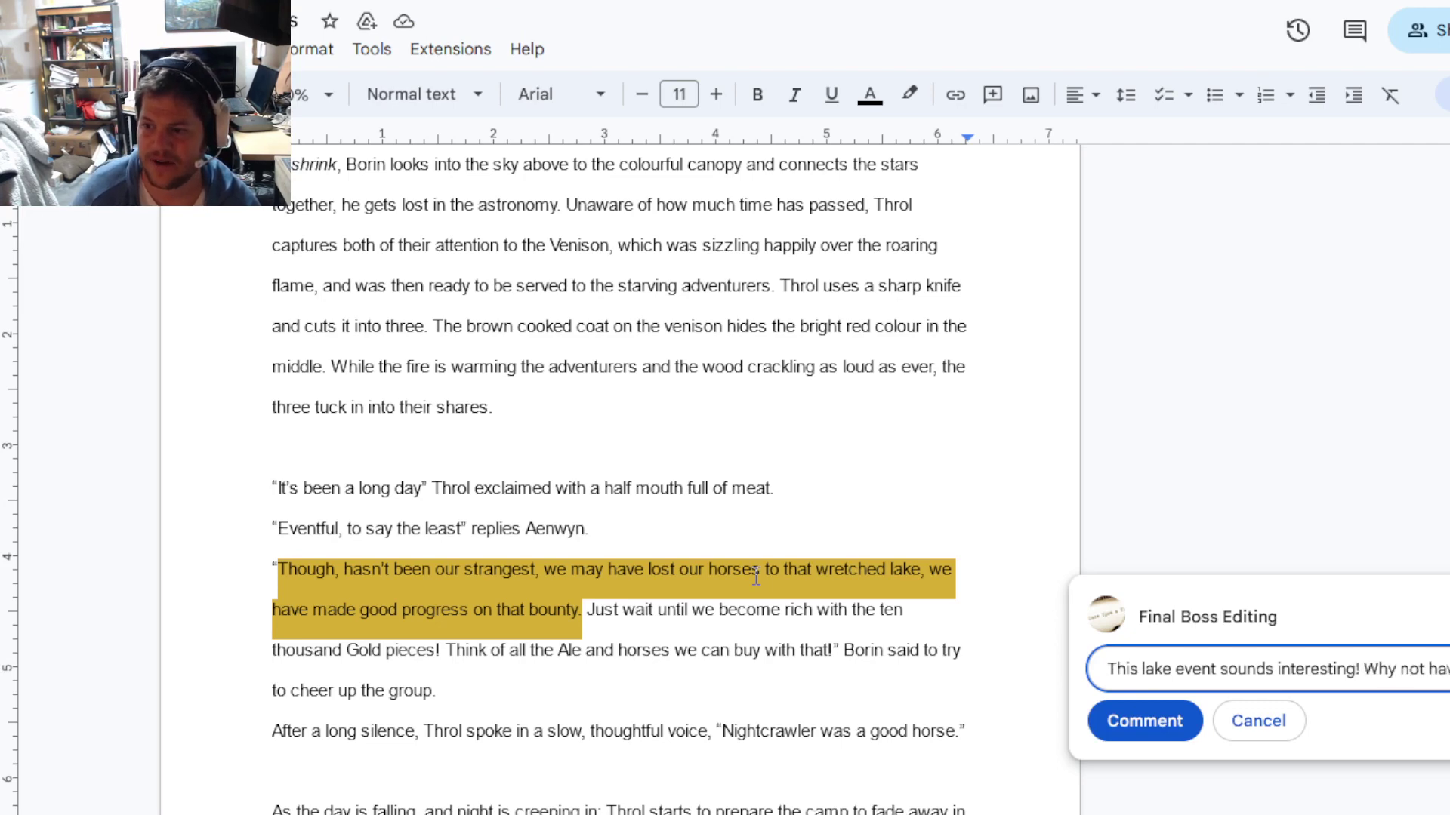
type("be the hook ")
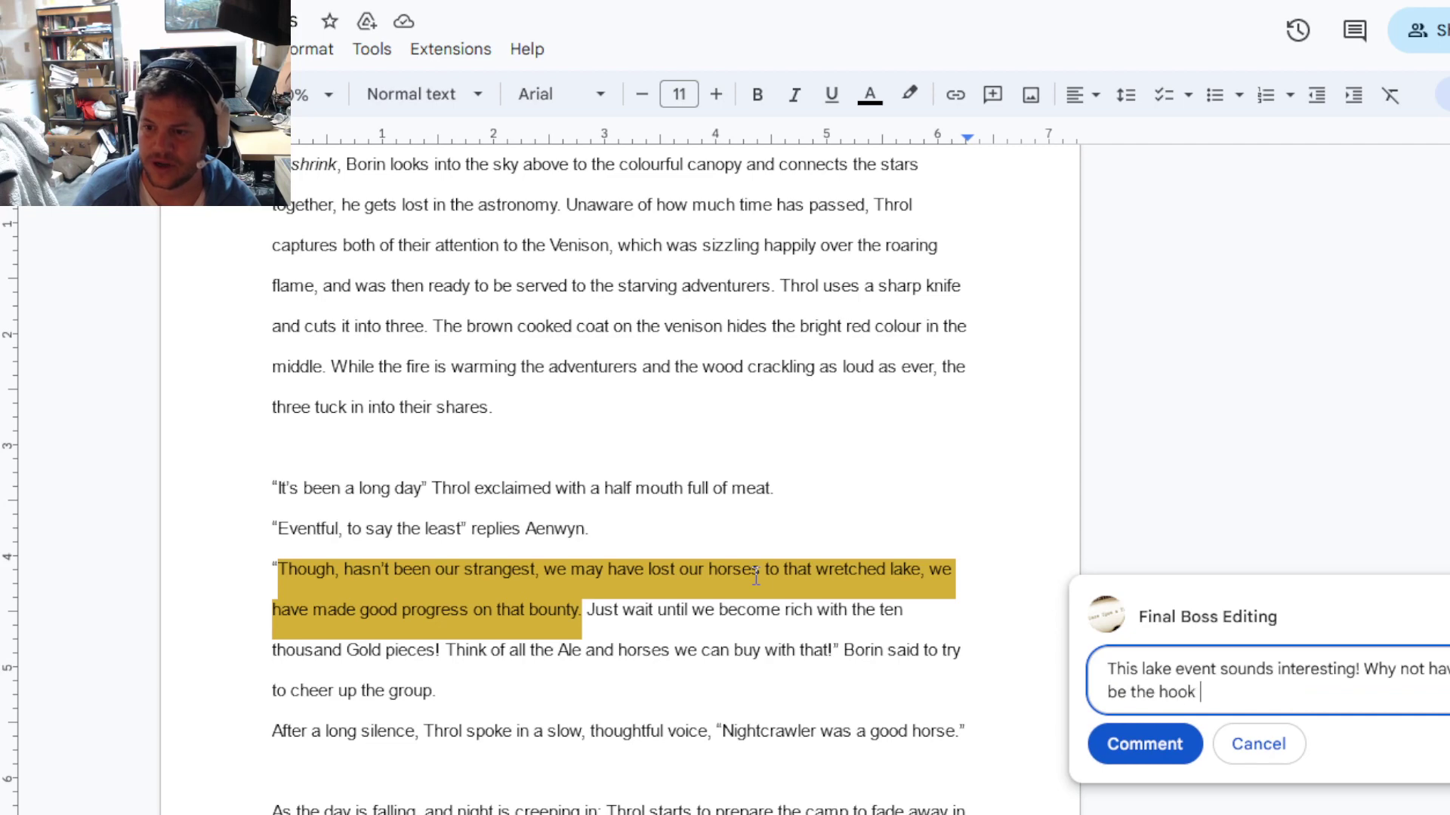
type("/ opening conflict that")
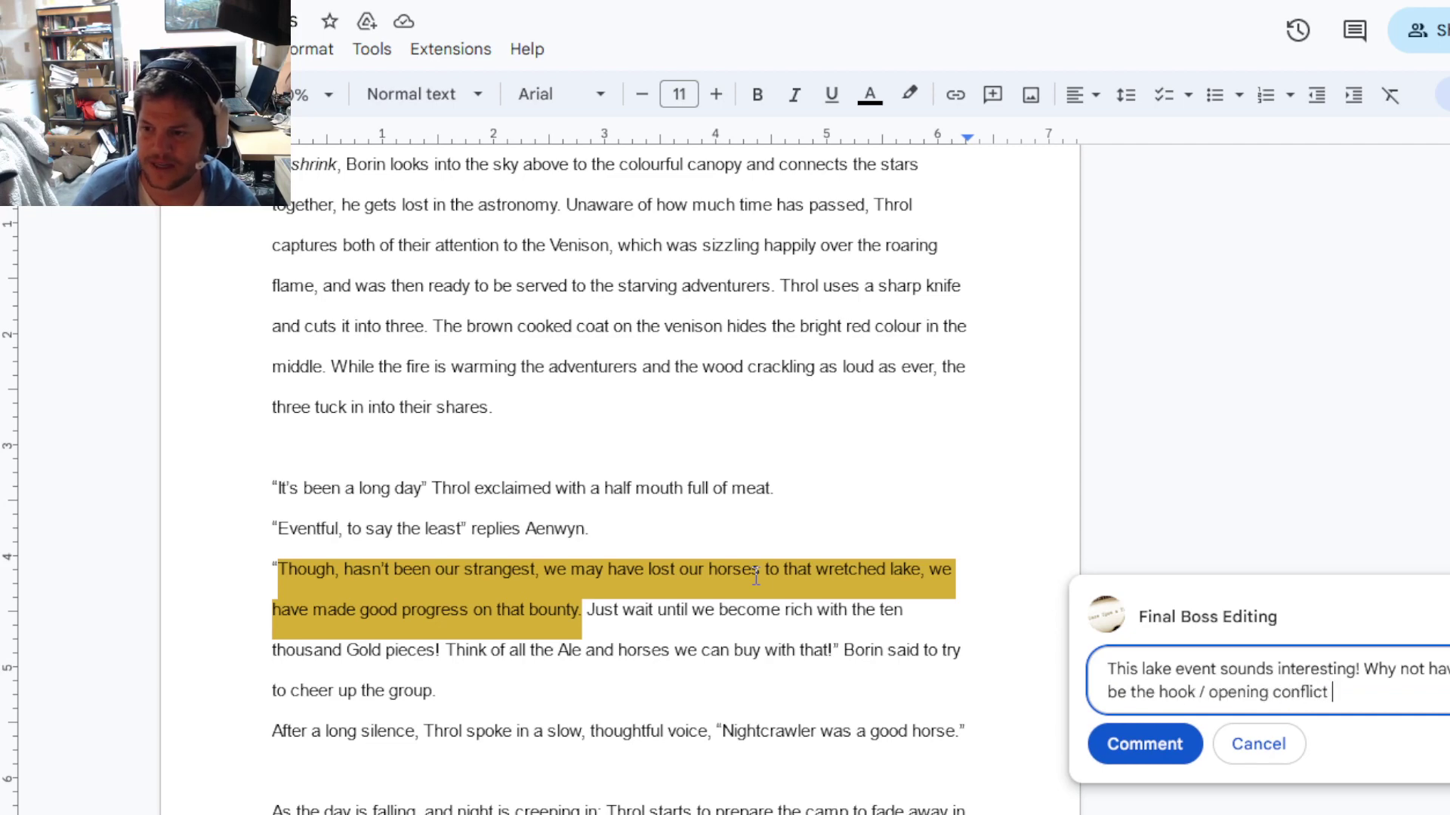
key("BackSpace")
key("BackSpace")
key("BackSpace")
key("BackSpace")
key("BackSpace")
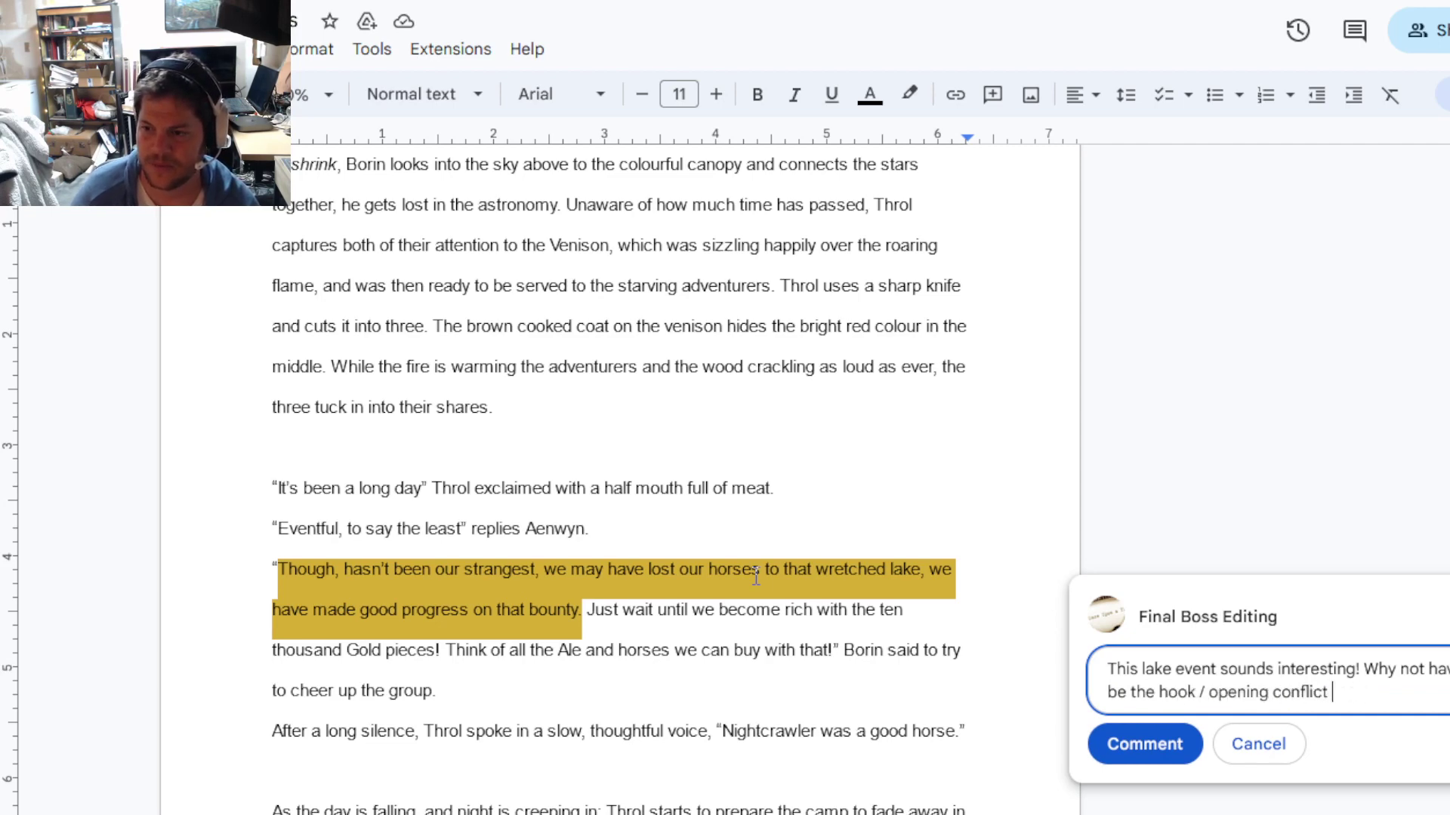
Step: End the comment with "instead of starting at a slower / camping moment." and post it
type("instead ")
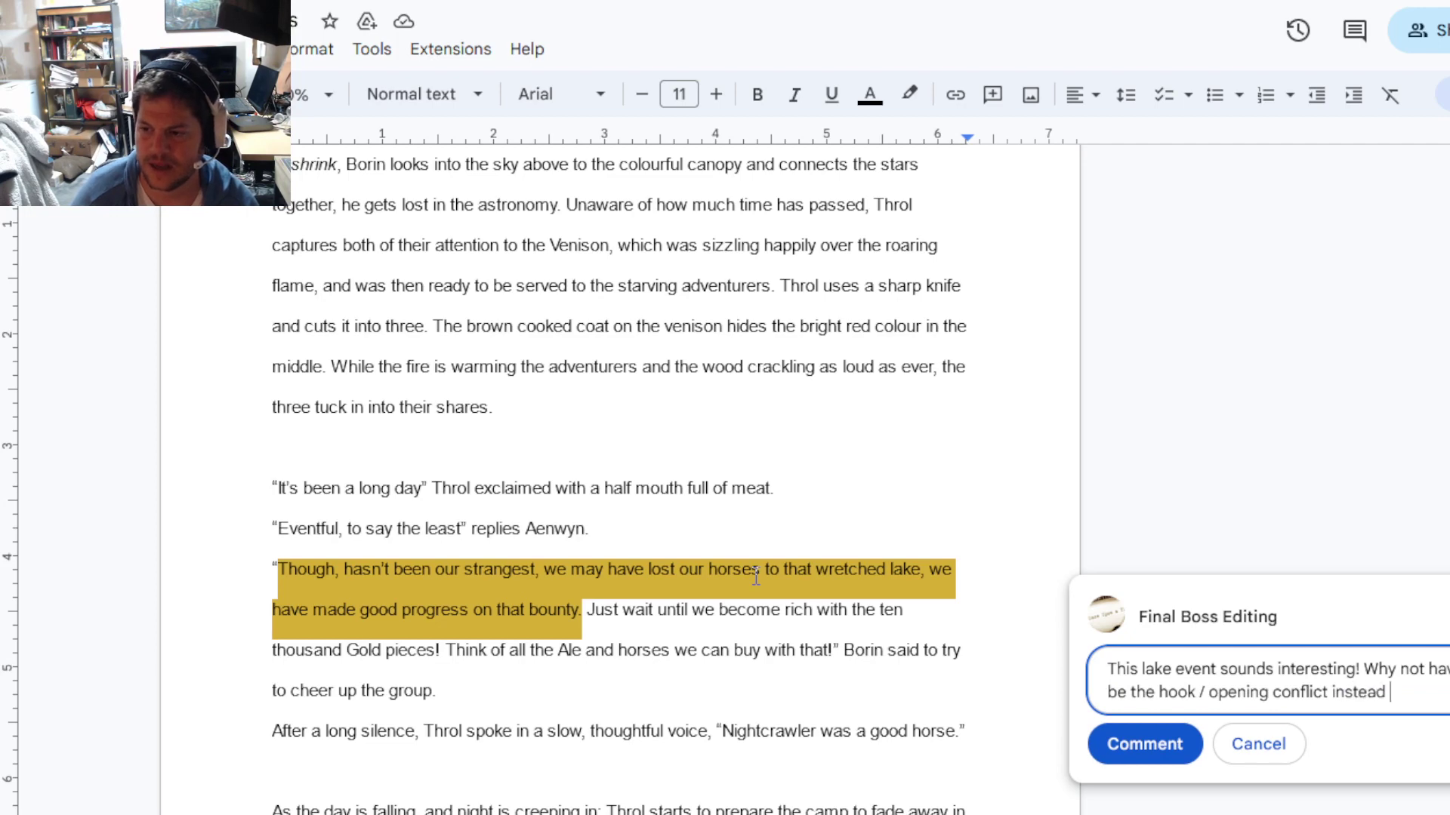
type("of starti")
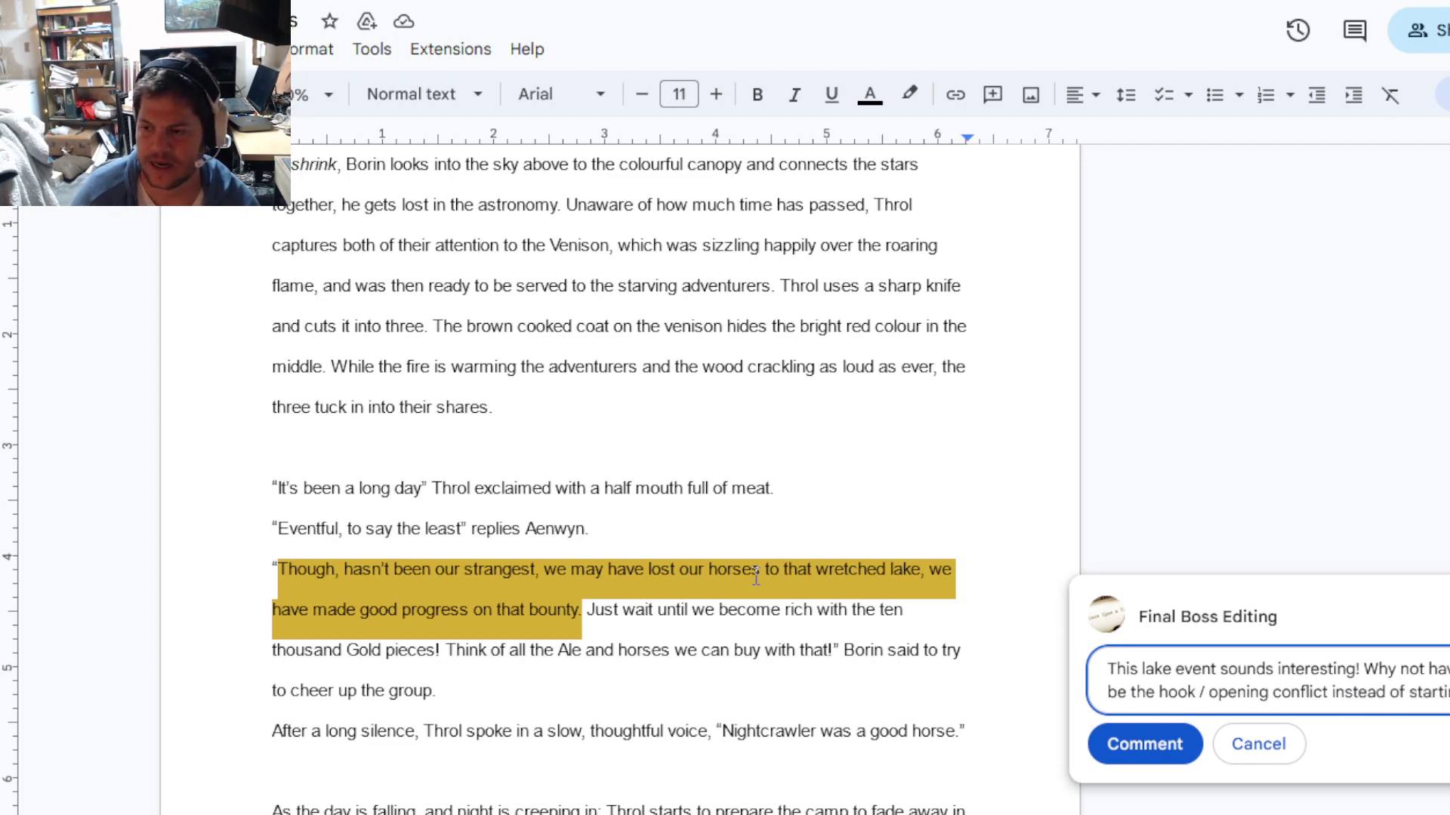
type("ng with a slo")
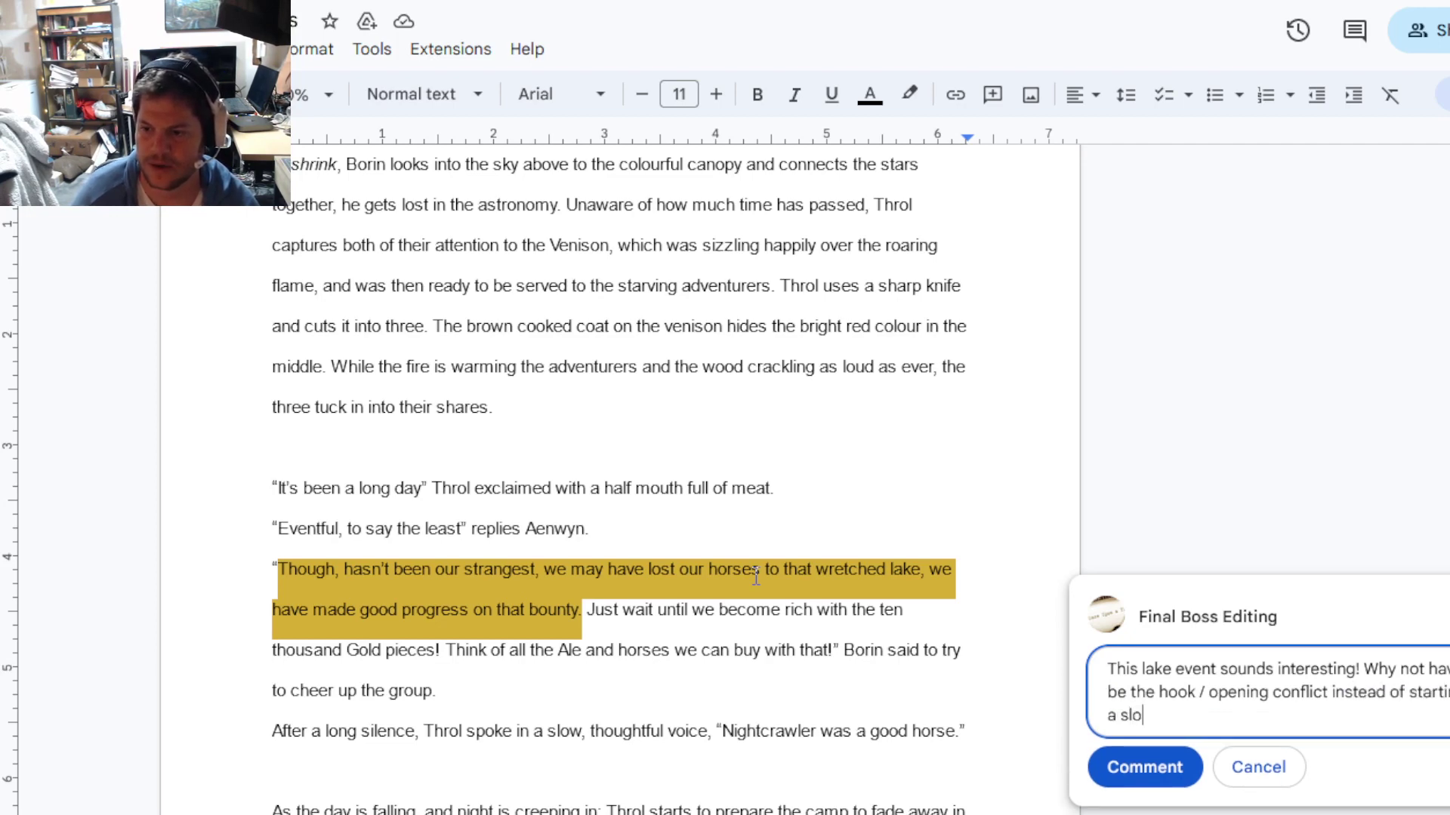
type("wer / camping mom")
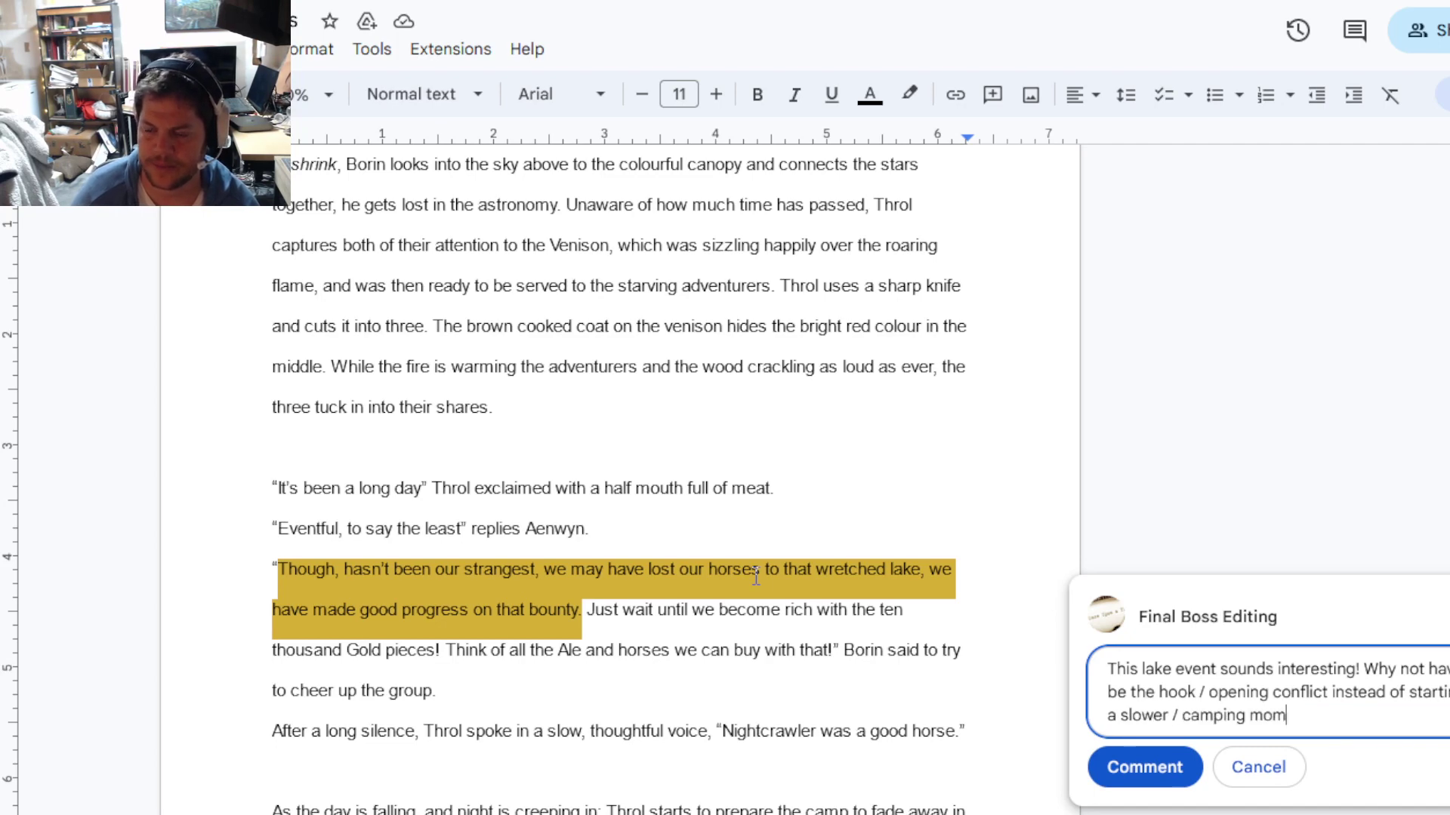
type("ent.")
key("ctrl+Return")
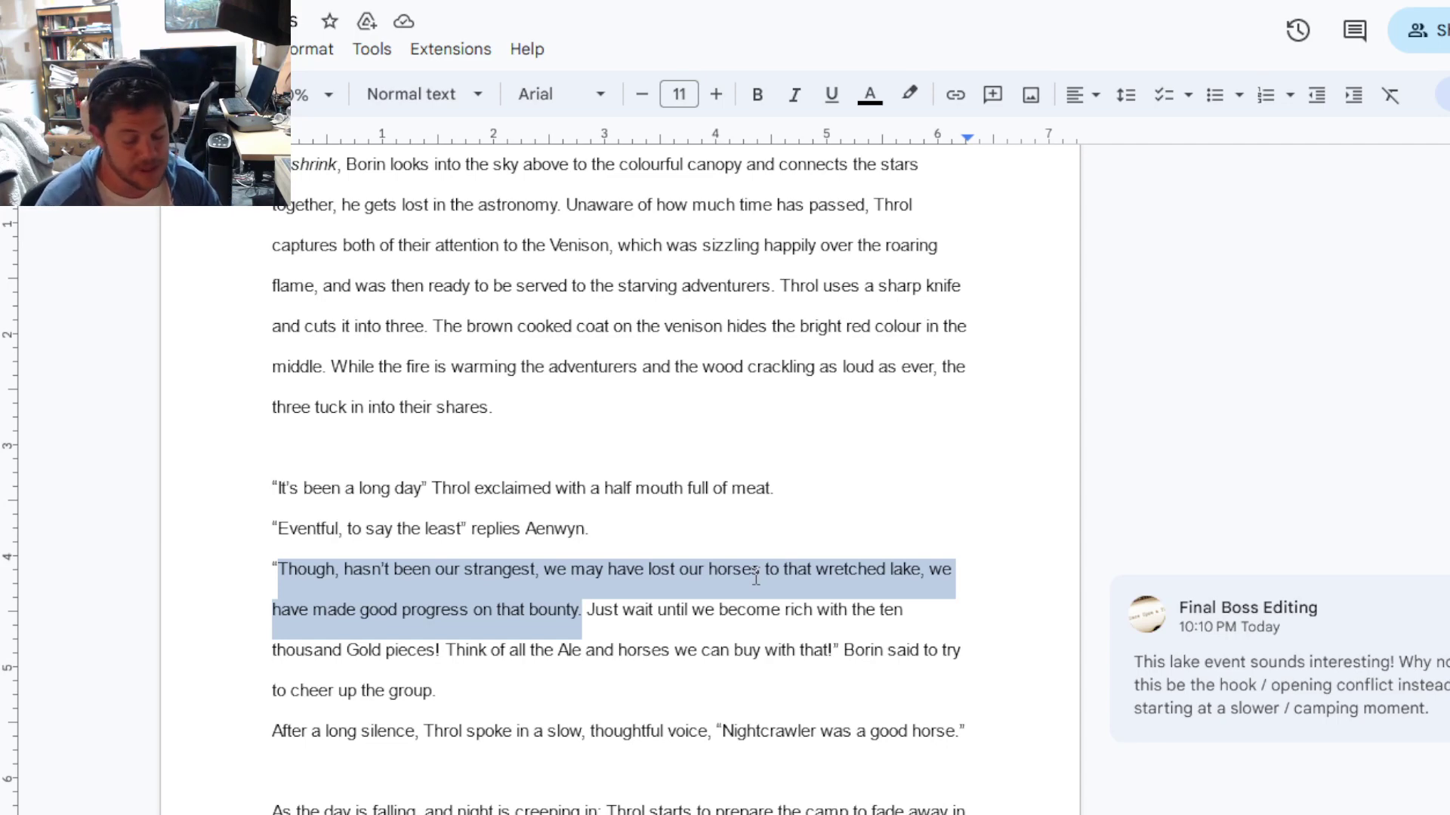
Step: Read through the nightfall paragraph with Borin's Elvish words and the remaining moonlight paragraphs that close the Prologue
scroll(755, 578, "down", 5)
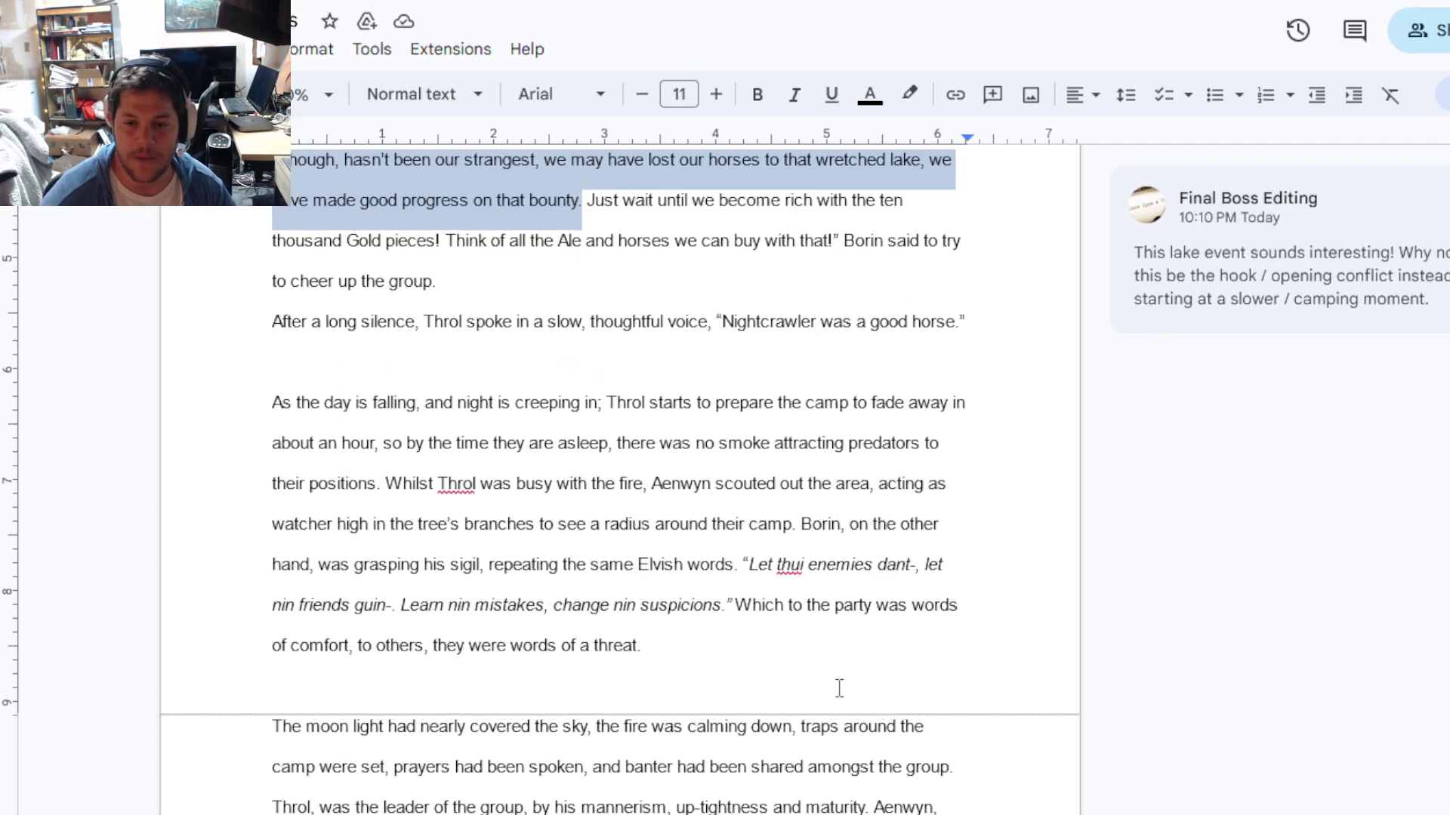
left_click(580, 435)
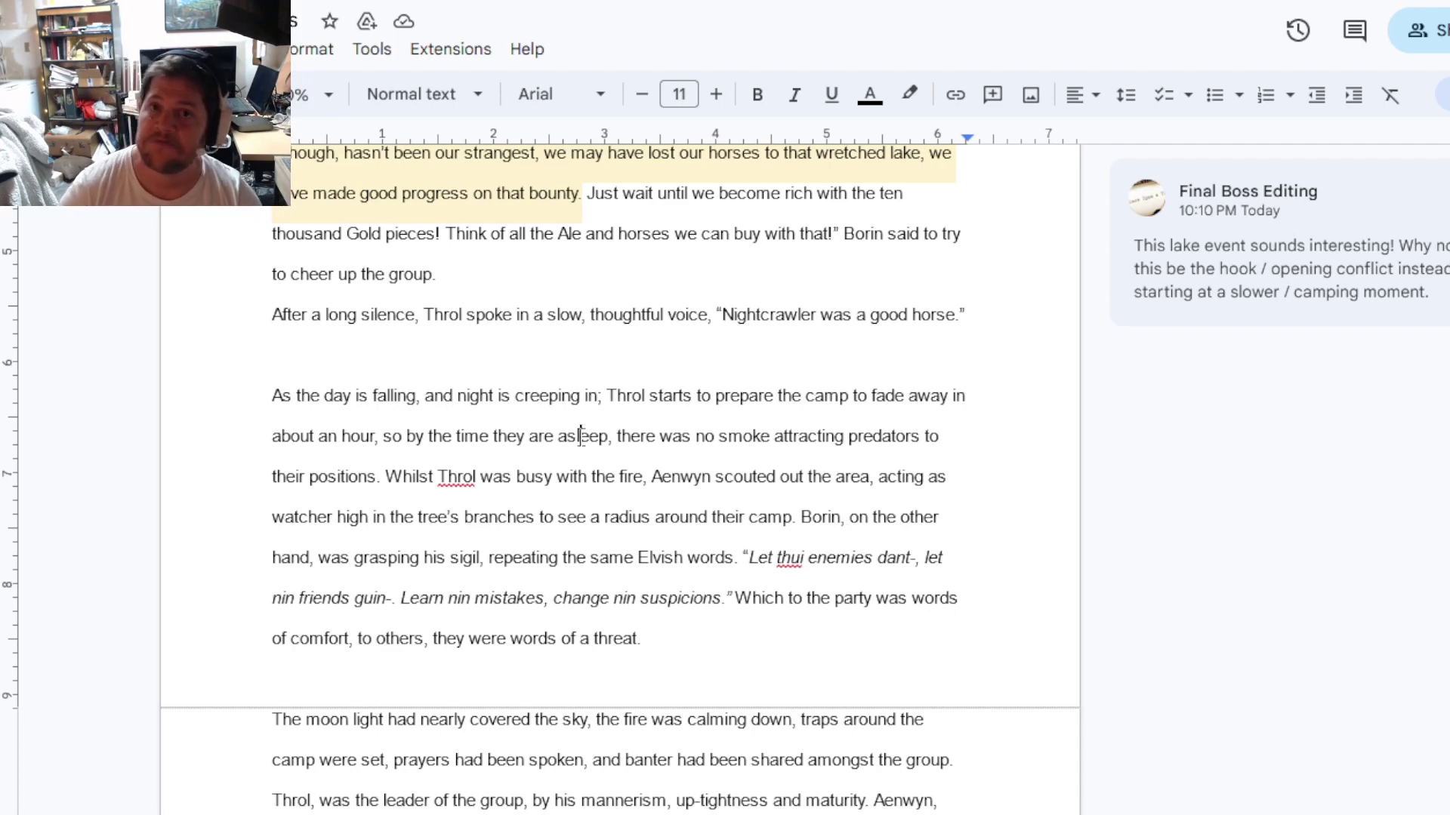
scroll(488, 342, "down", 1)
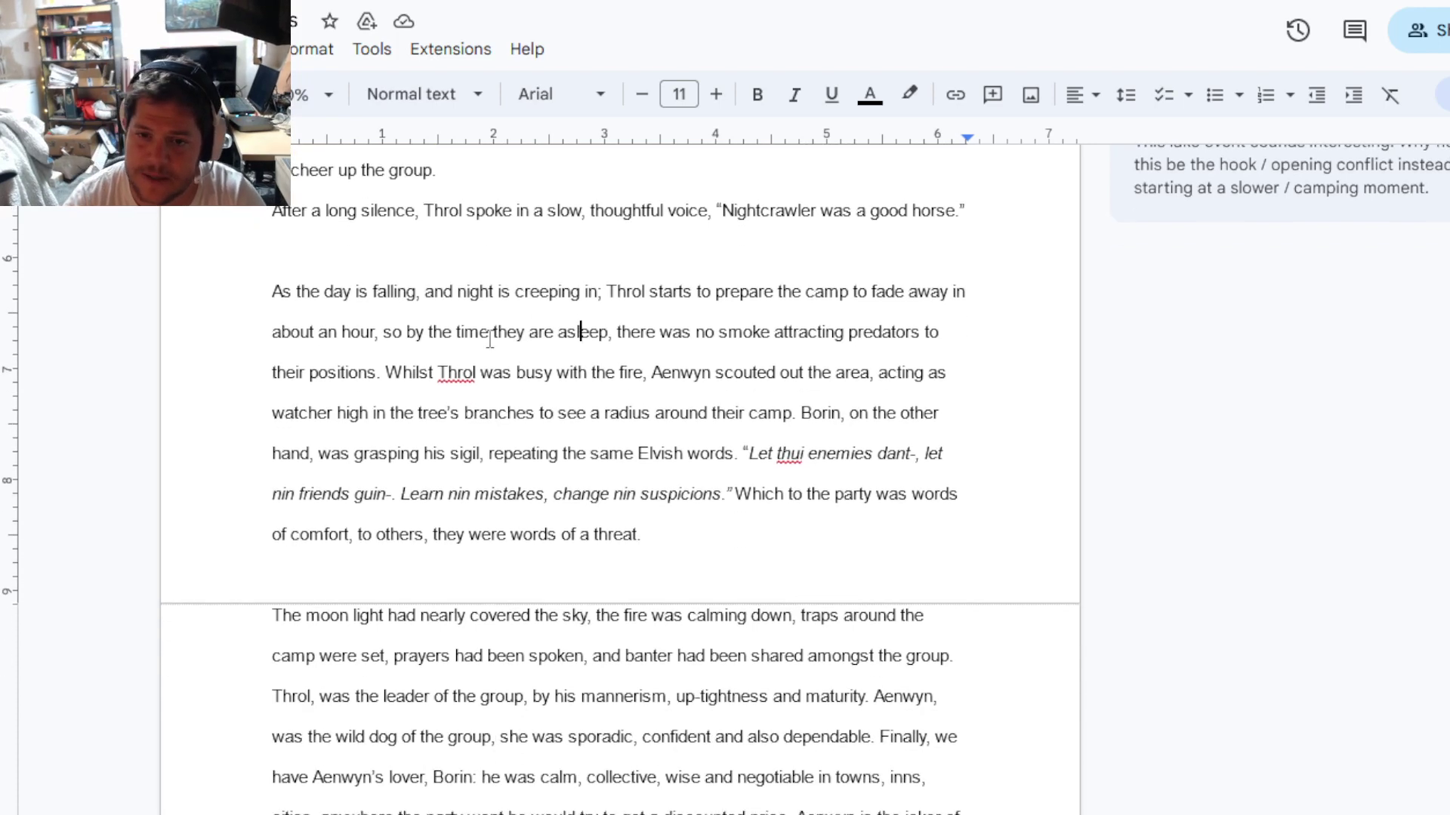
left_click_drag(456, 291, 552, 366)
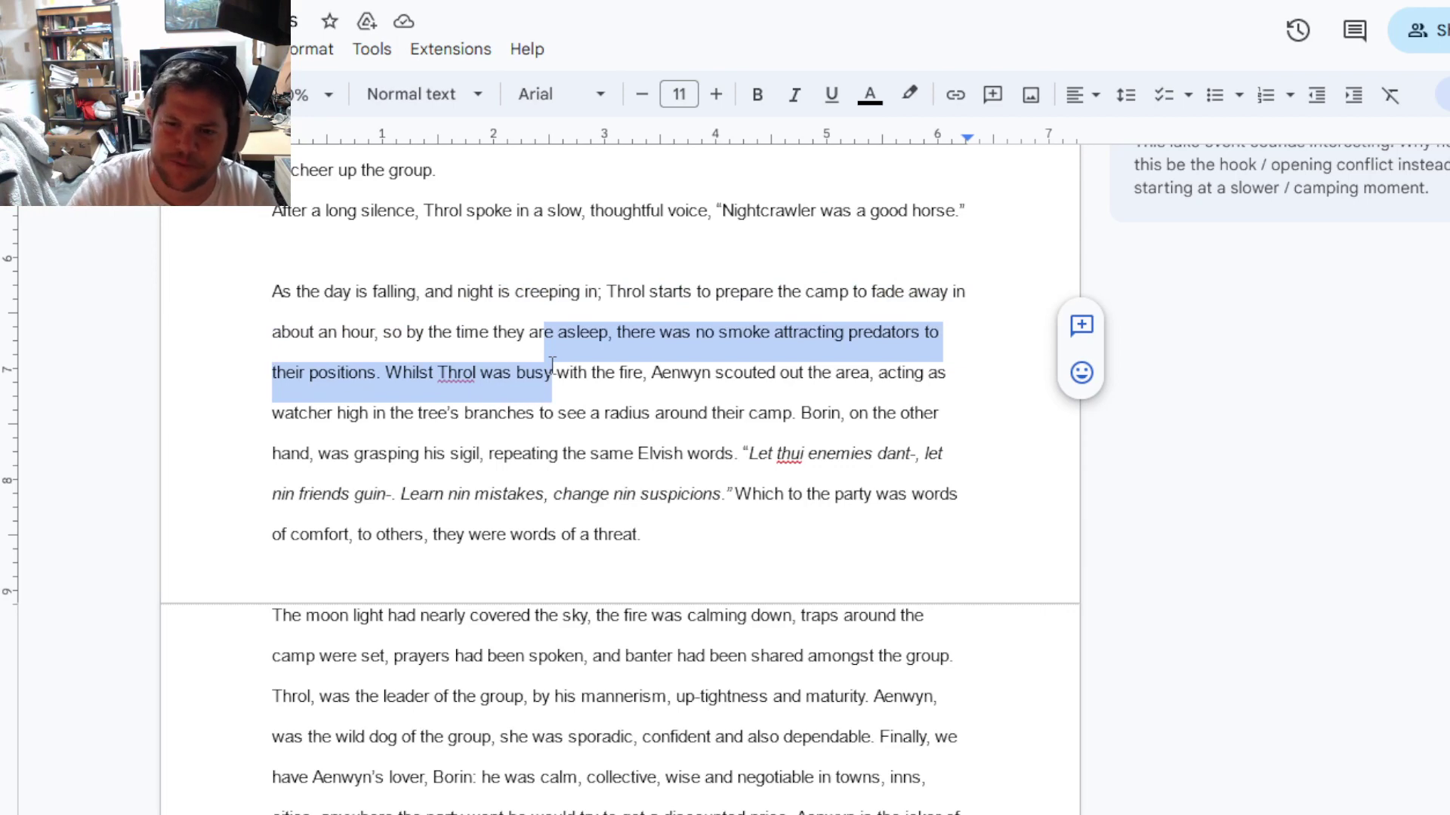
left_click_drag(733, 371, 704, 529)
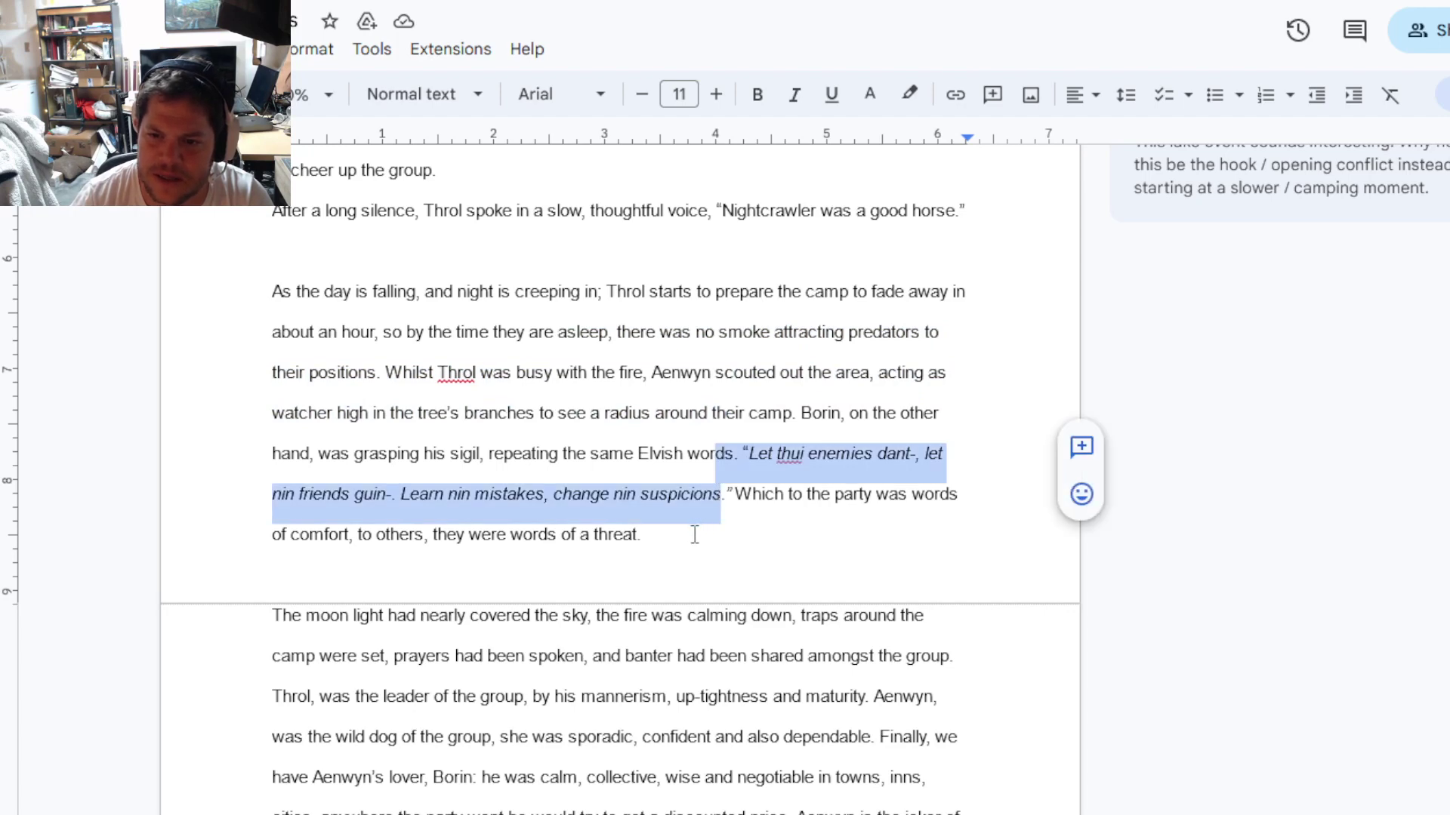
left_click(694, 534)
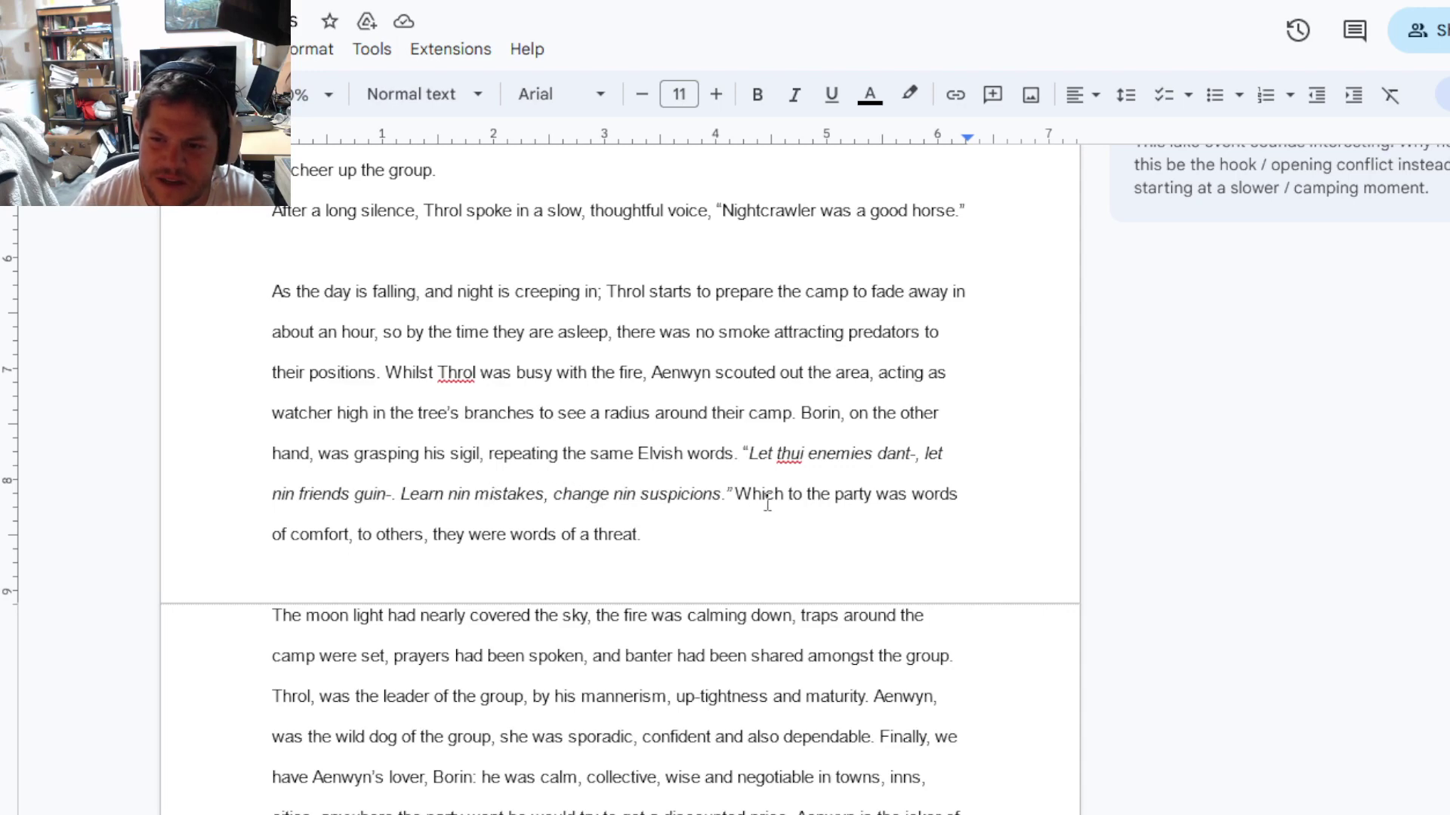
scroll(785, 514, "down", 3)
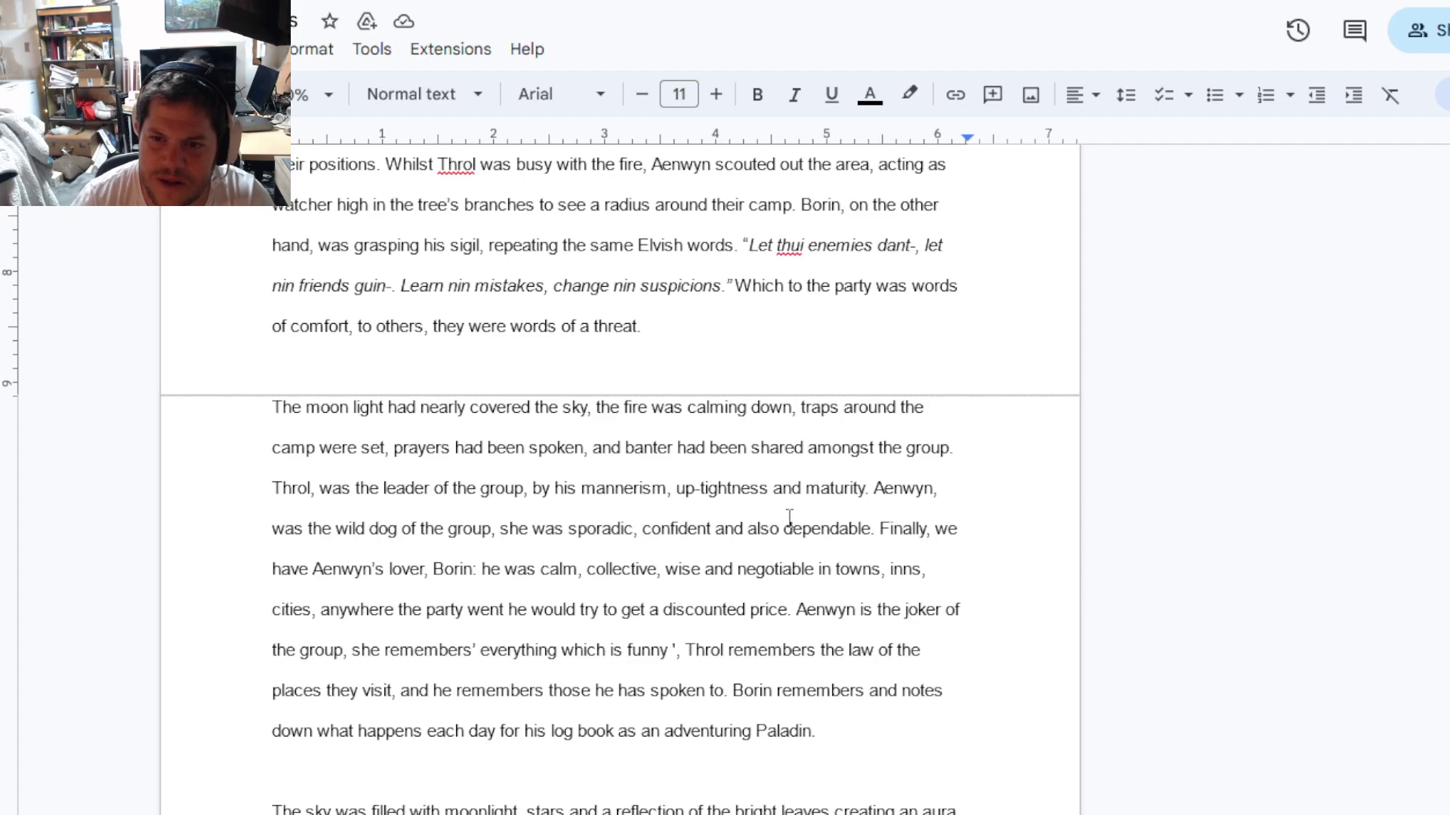
scroll(789, 517, "down", 3)
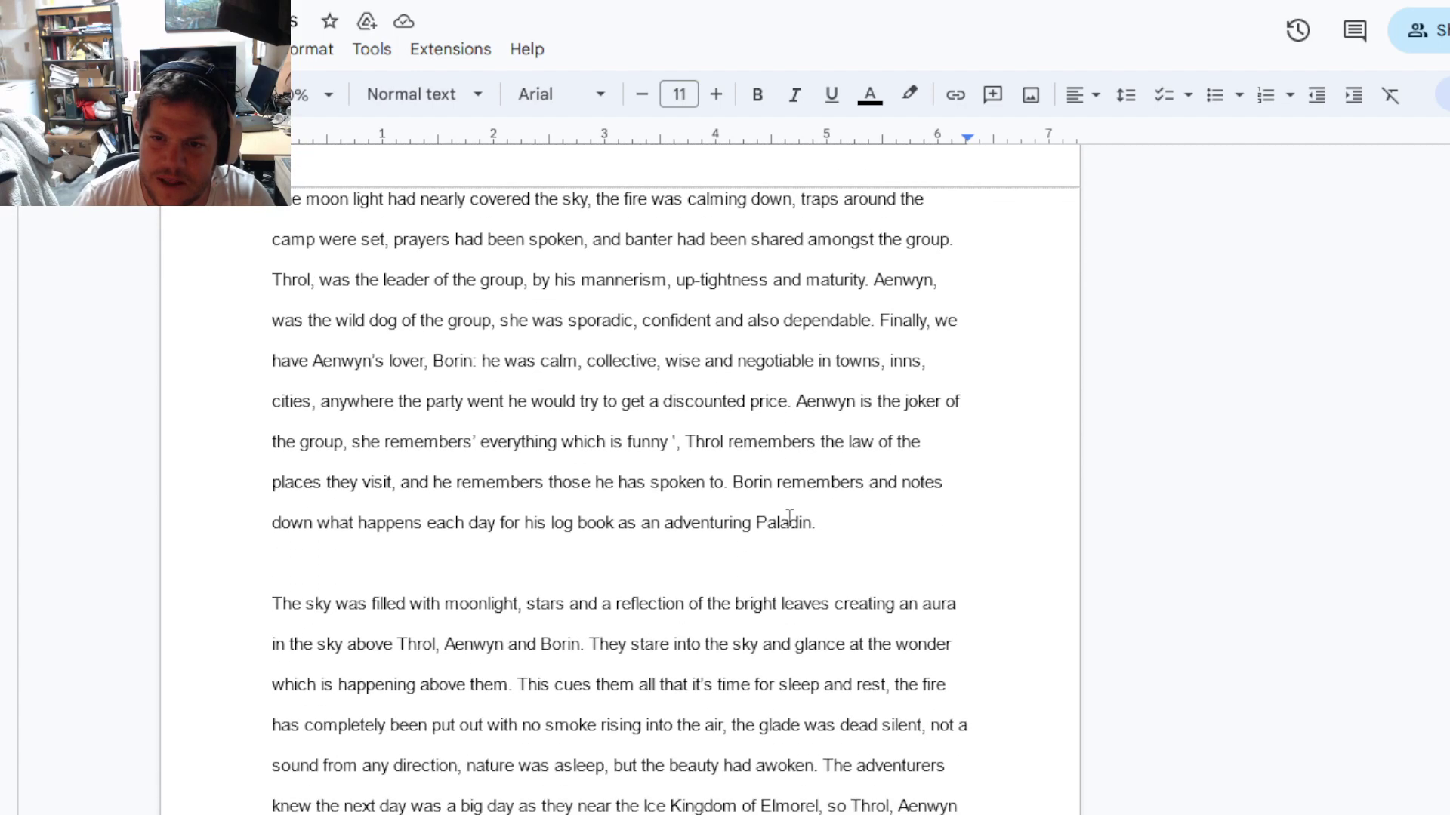
left_click_drag(518, 239, 525, 451)
left_click_drag(519, 556, 612, 797)
scroll(611, 798, "down", 3)
left_click_drag(382, 489, 388, 617)
Step: Read through the opening of "Chapter 1 - The Glades Welcome", from the dawn paragraph to Throl leaving his tent
left_click(533, 538)
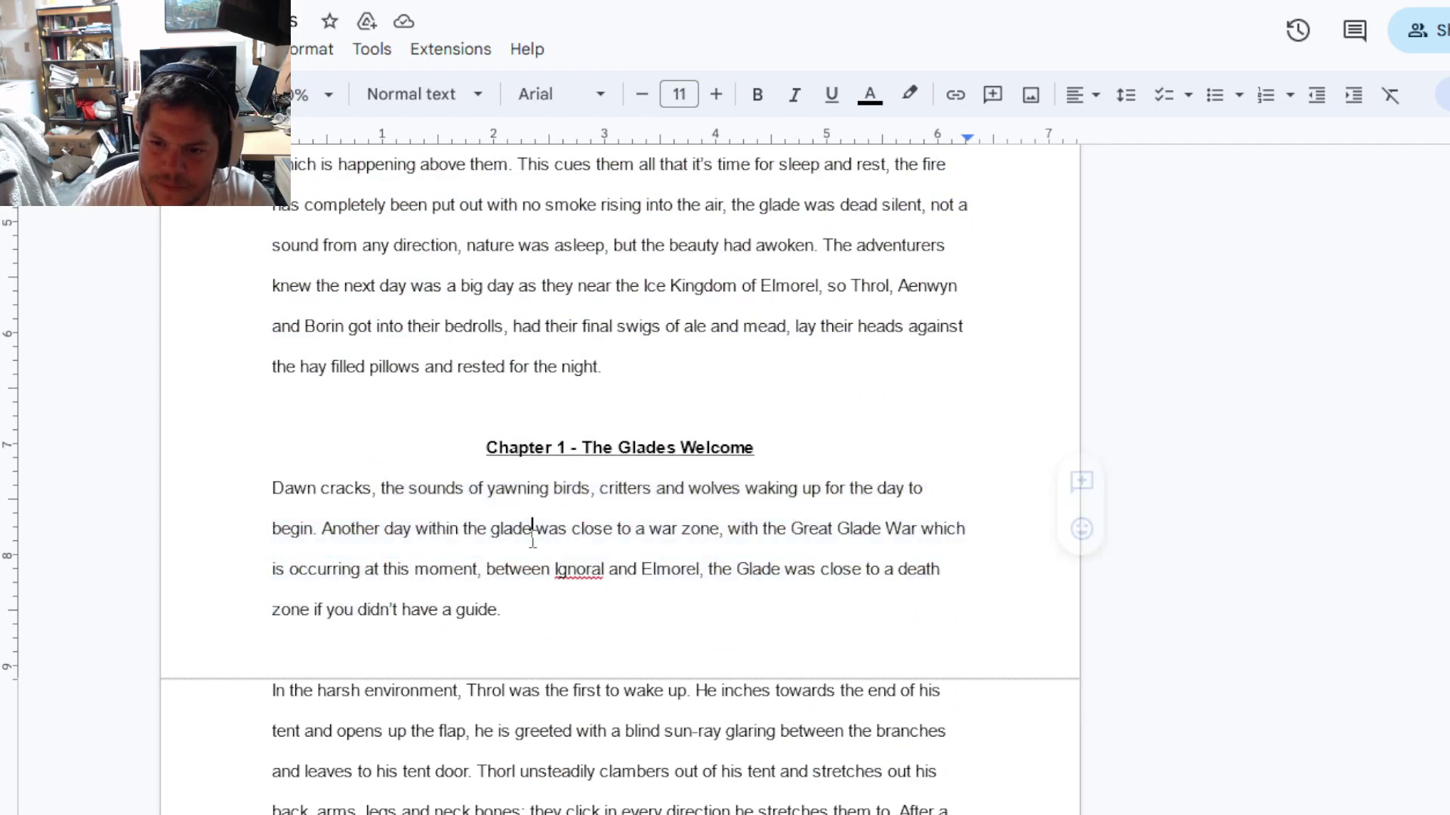
left_click_drag(532, 537, 504, 570)
left_click(523, 604)
scroll(521, 600, "down", 4)
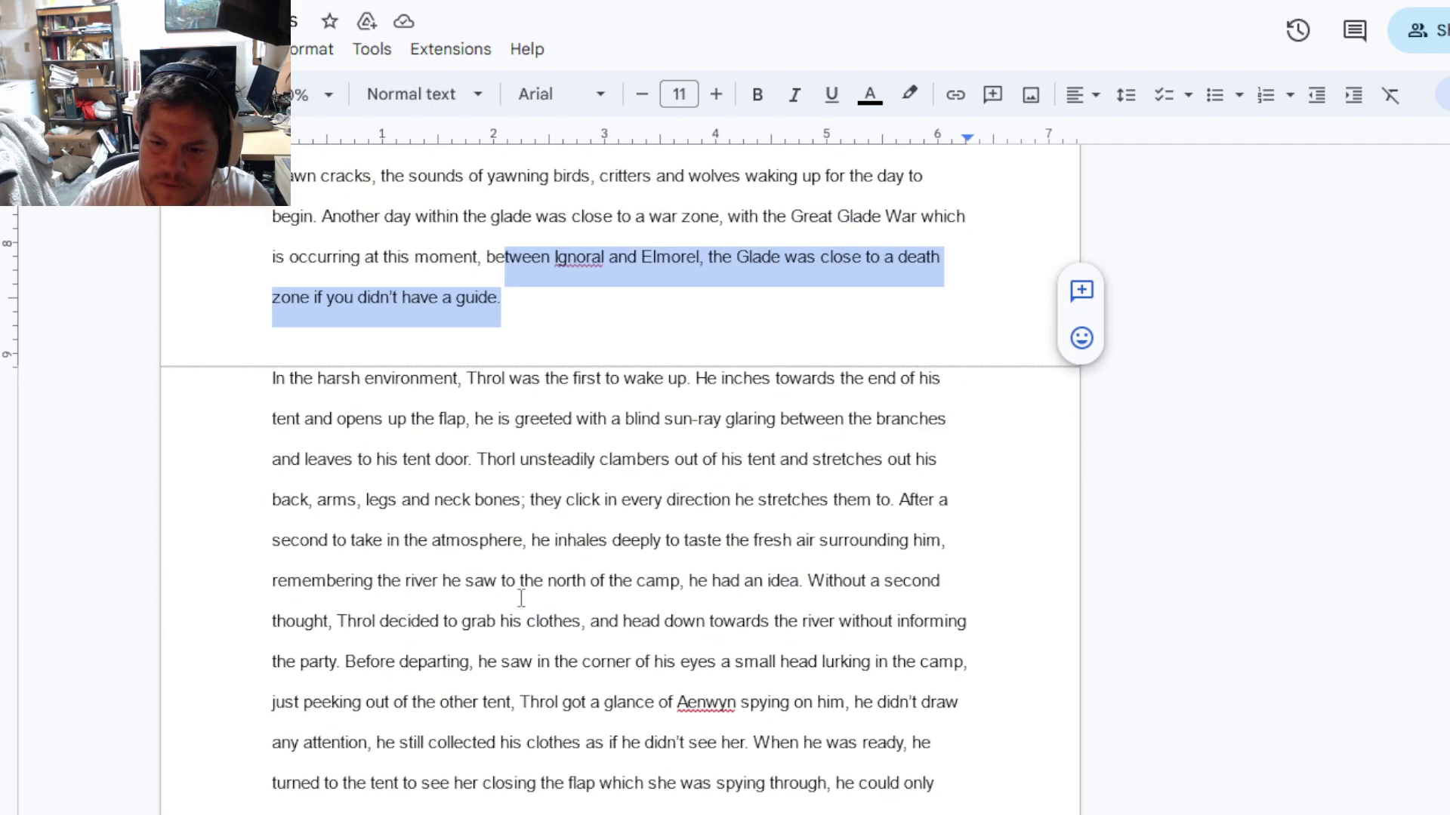
left_click(510, 377)
left_click_drag(511, 377, 494, 542)
left_click(499, 620)
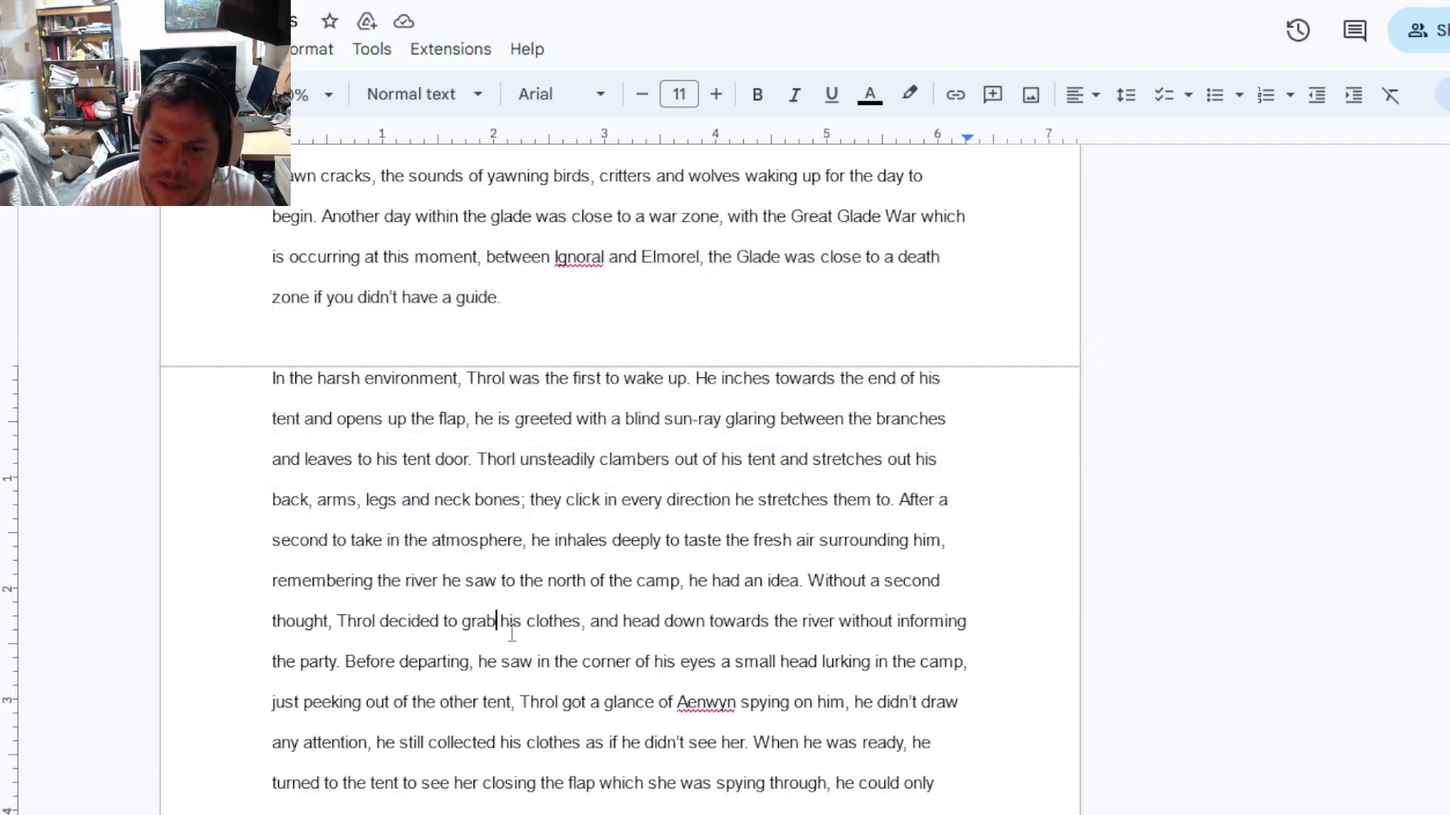
Step: Look back over the whole Prologue, from its campfire and tent paragraphs to the Chapter 1 heading
scroll(534, 670, "up", 10)
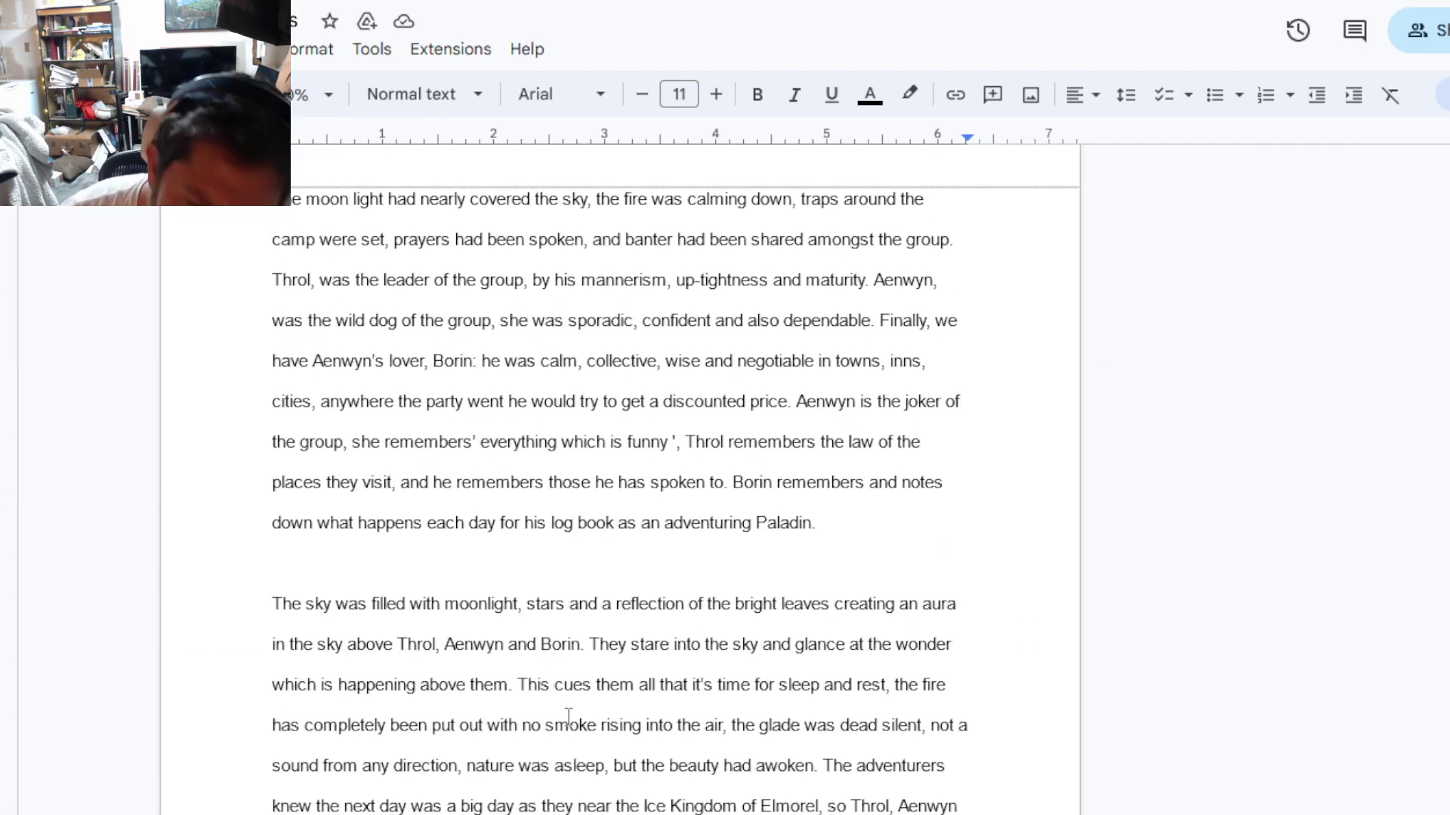
left_click_drag(957, 807, 579, 557)
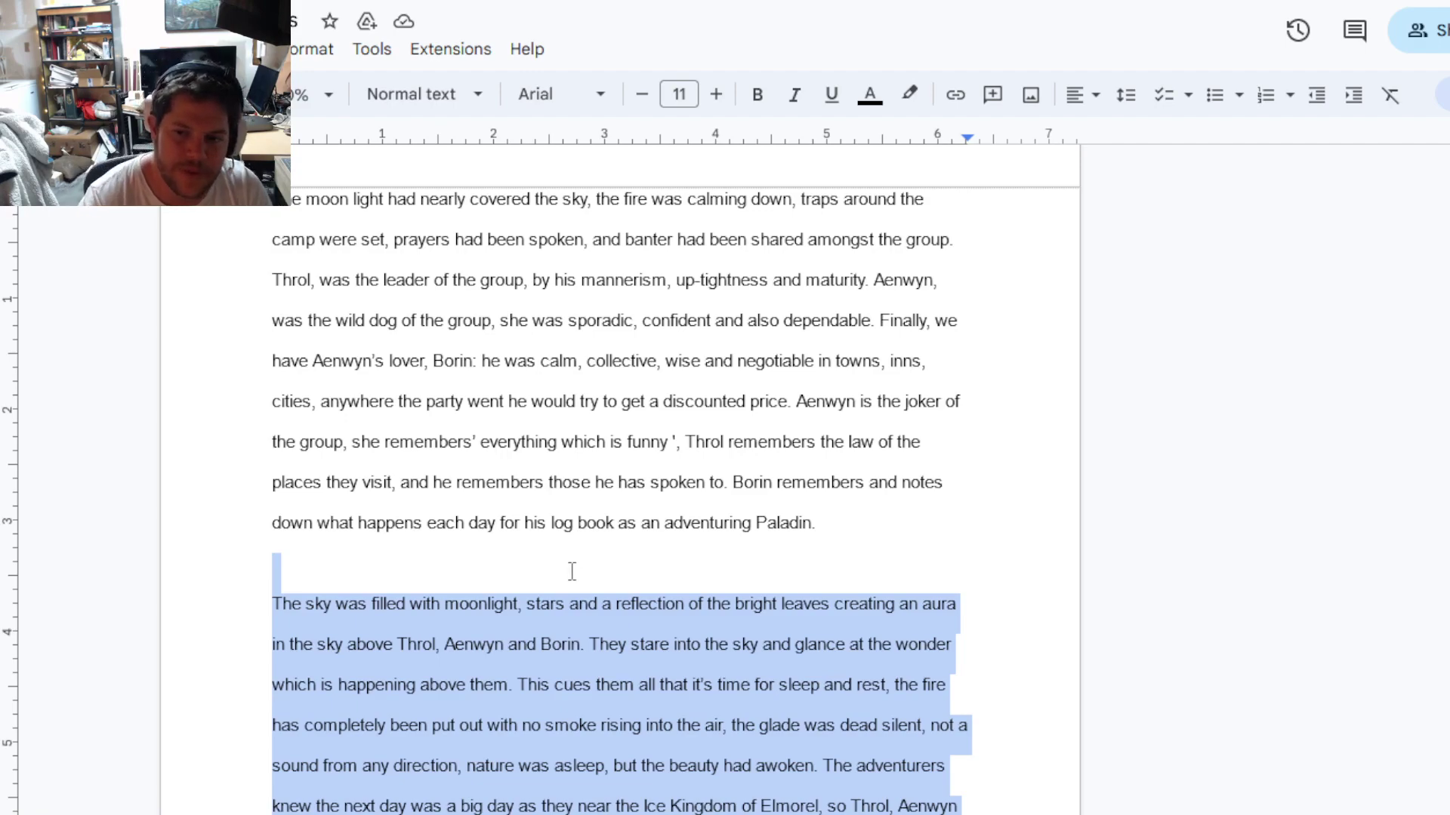
scroll(596, 551, "up", 20)
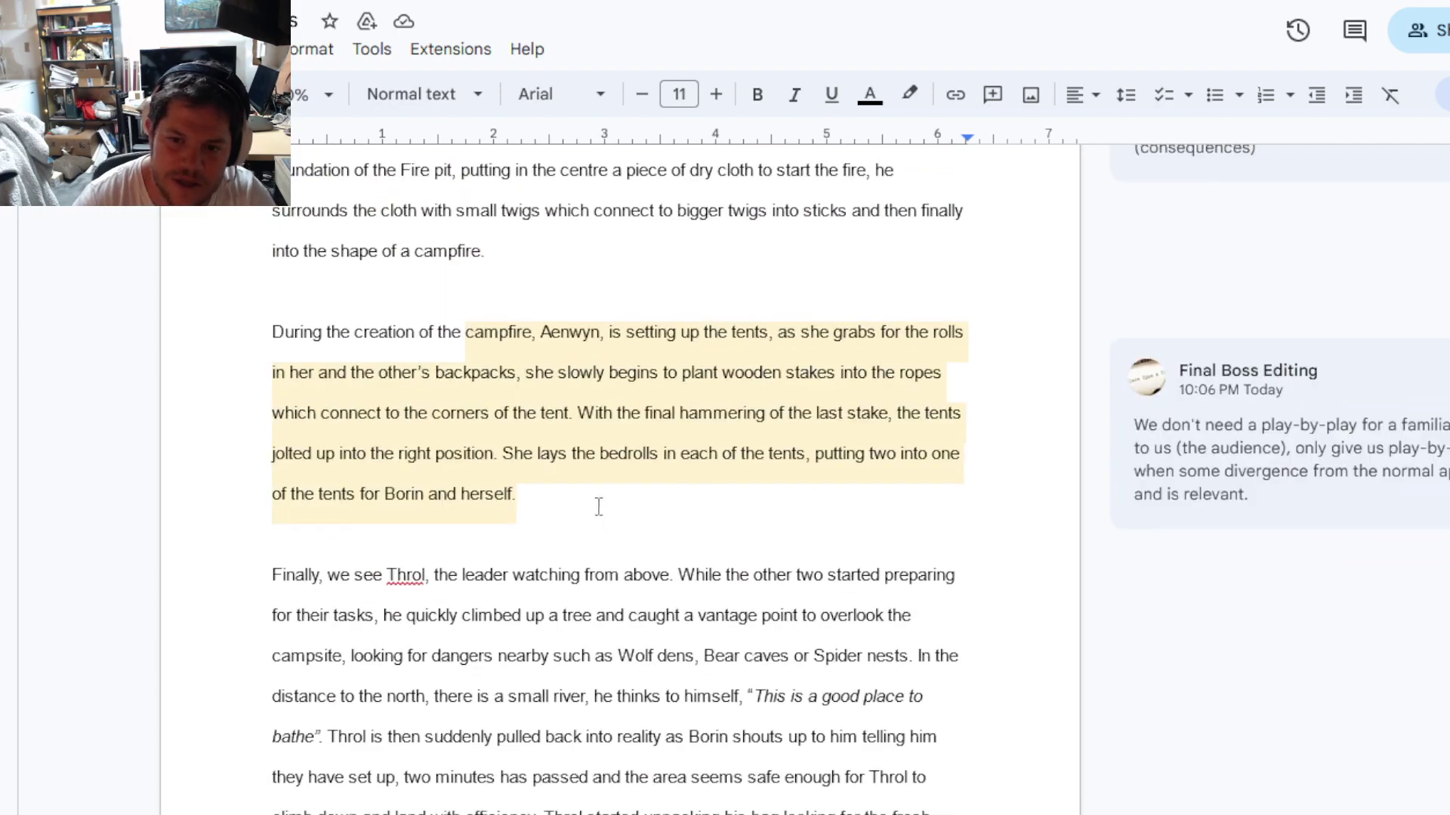
scroll(592, 483, "up", 8)
scroll(581, 472, "down", 18)
scroll(596, 400, "down", 20)
scroll(632, 318, "up", 9)
left_click(617, 763)
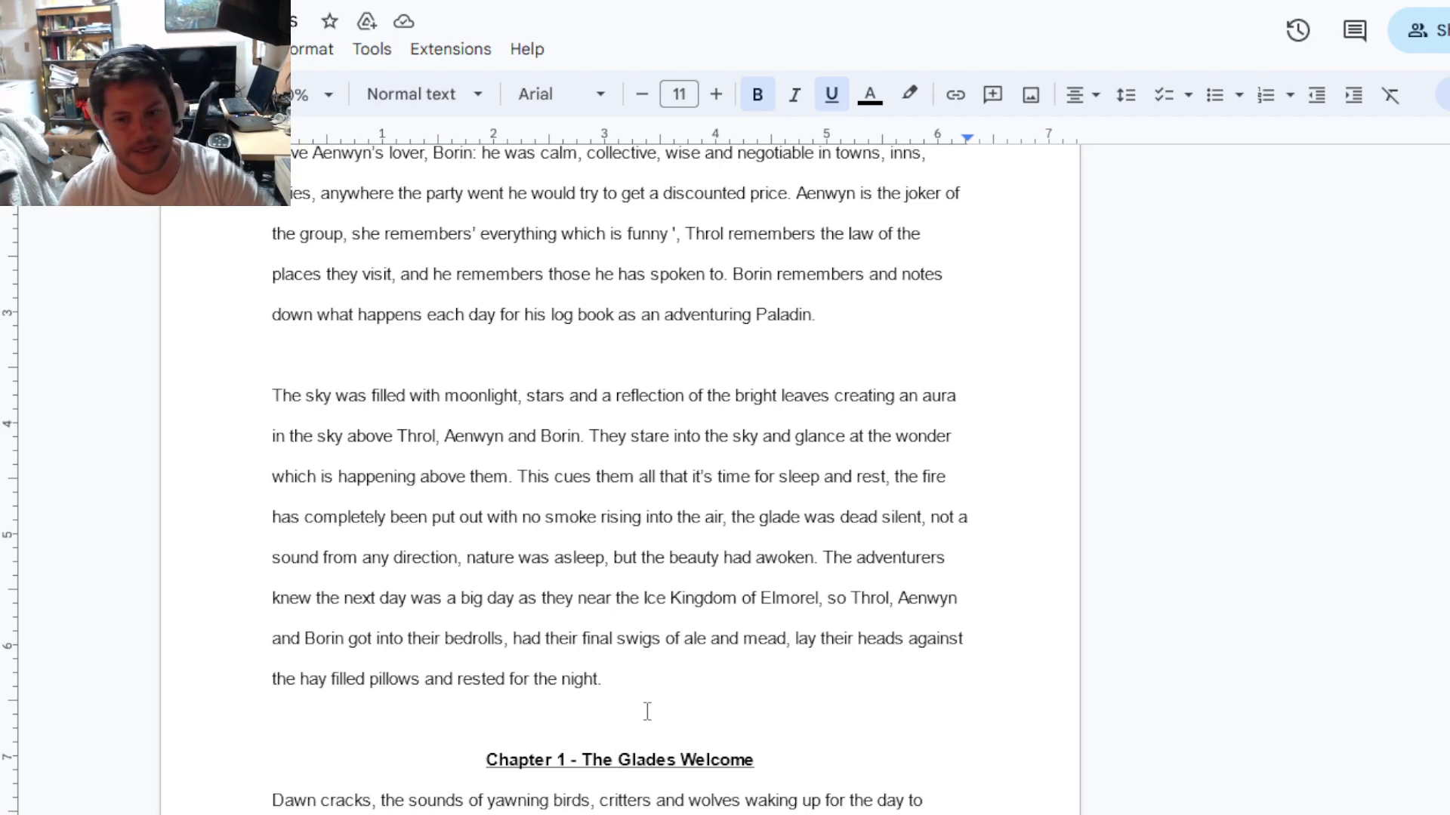
Step: Start a comment on the Prologue's closing words, from the final swigs of ale to resting for the night, with the text "This prologue"
left_click(647, 711)
key("shift+Left")
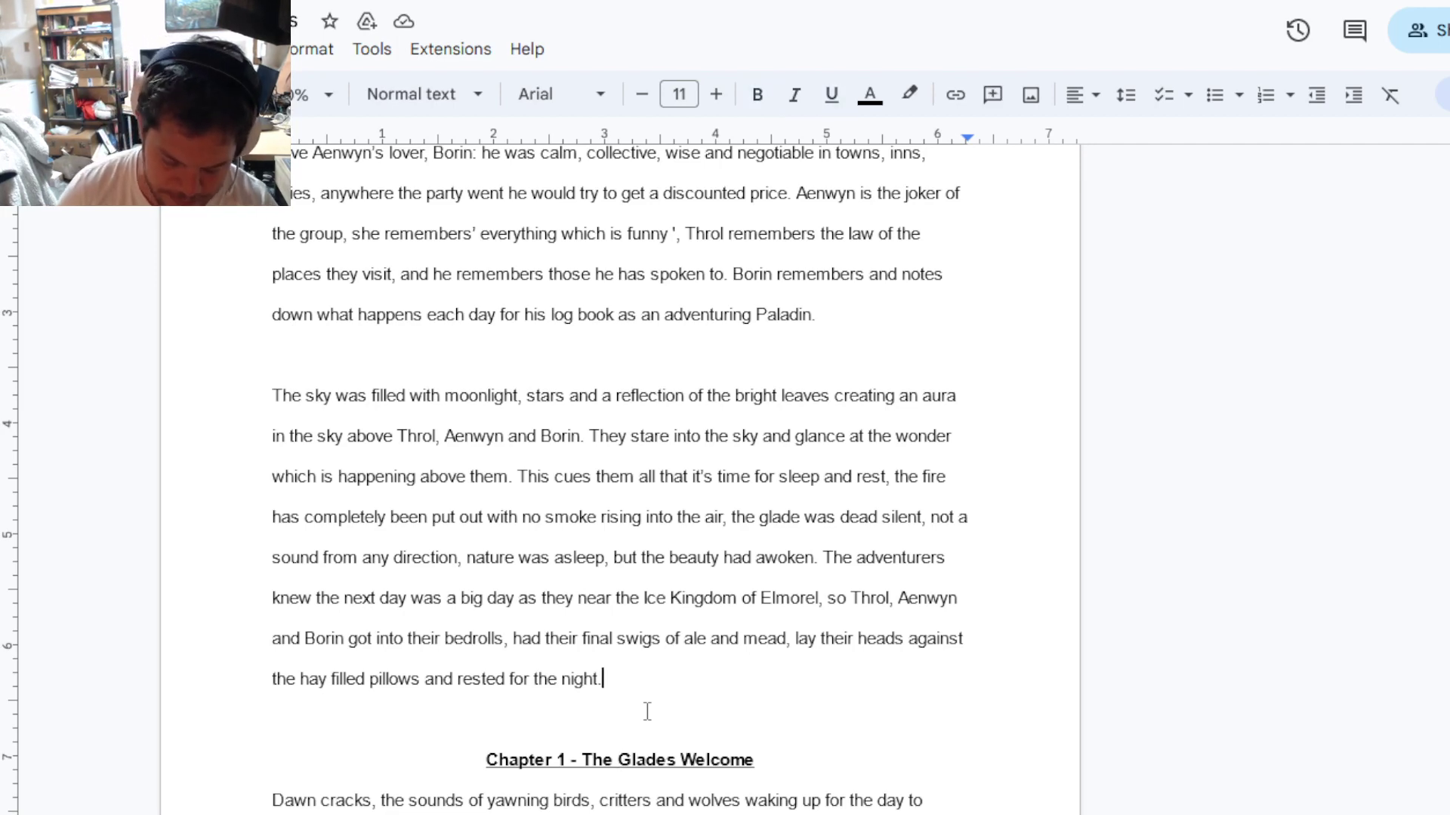
key("shift+Up")
key("ctrl+alt+m")
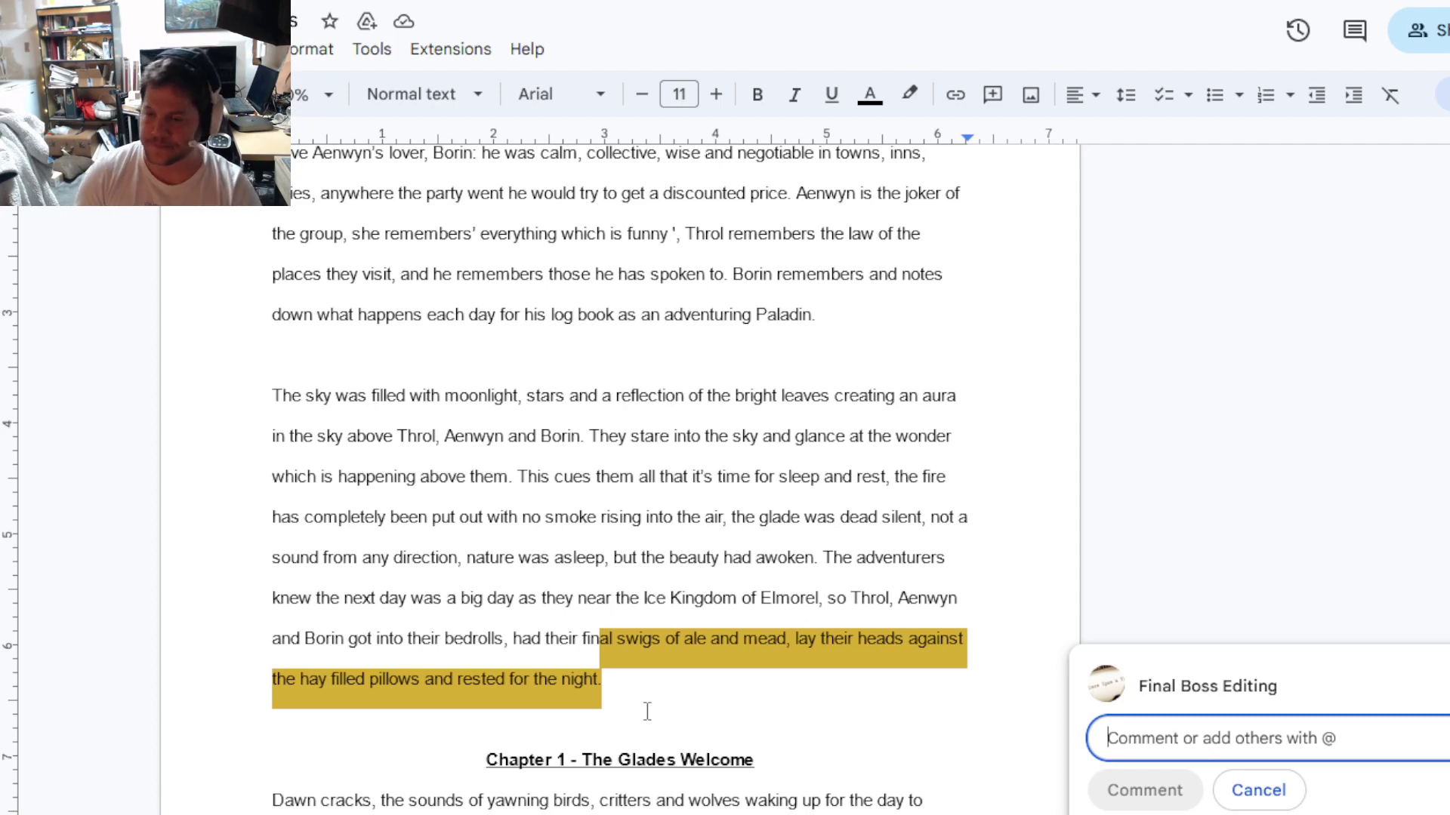
type("This chanp")
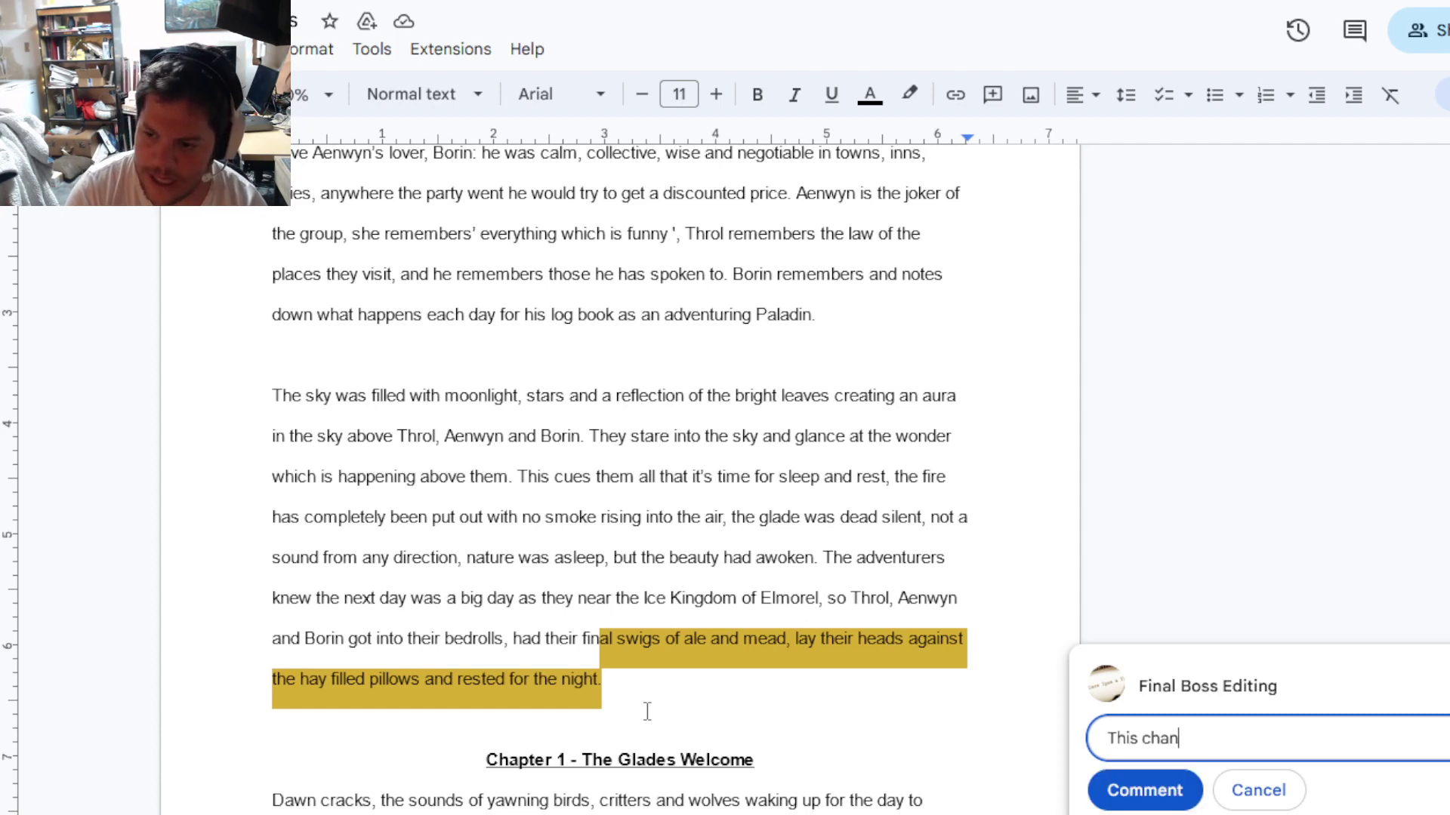
key("BackSpace")
key("BackSpace")
key("BackSpace")
key("BackSpace")
key("BackSpace")
type("prologue")
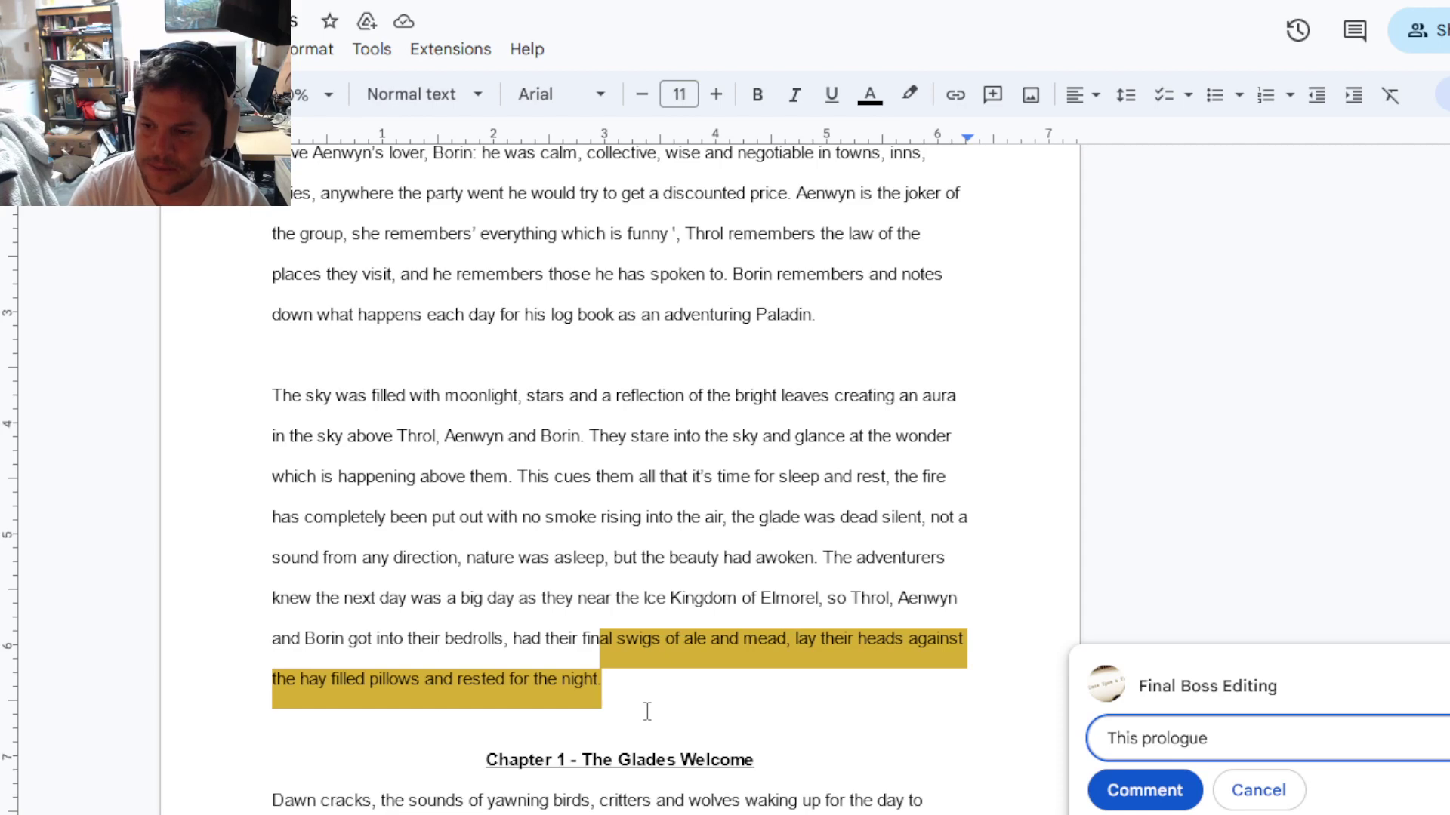
type(" s")
key("BackSpace")
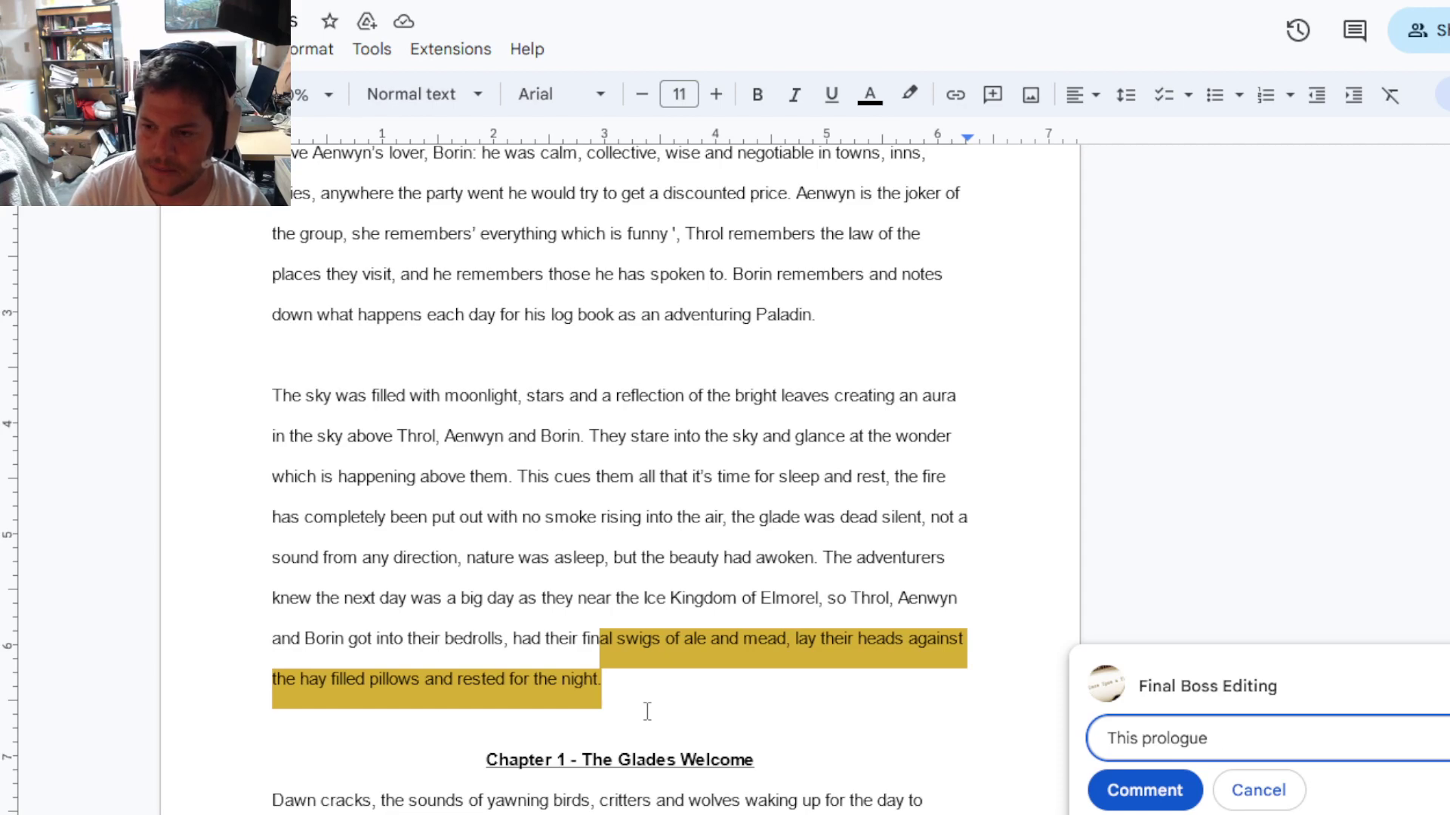
Step: Continue the comment with "gives good info I think to a writer about the camp dynamics, but it doesn't feel"
type("gives ")
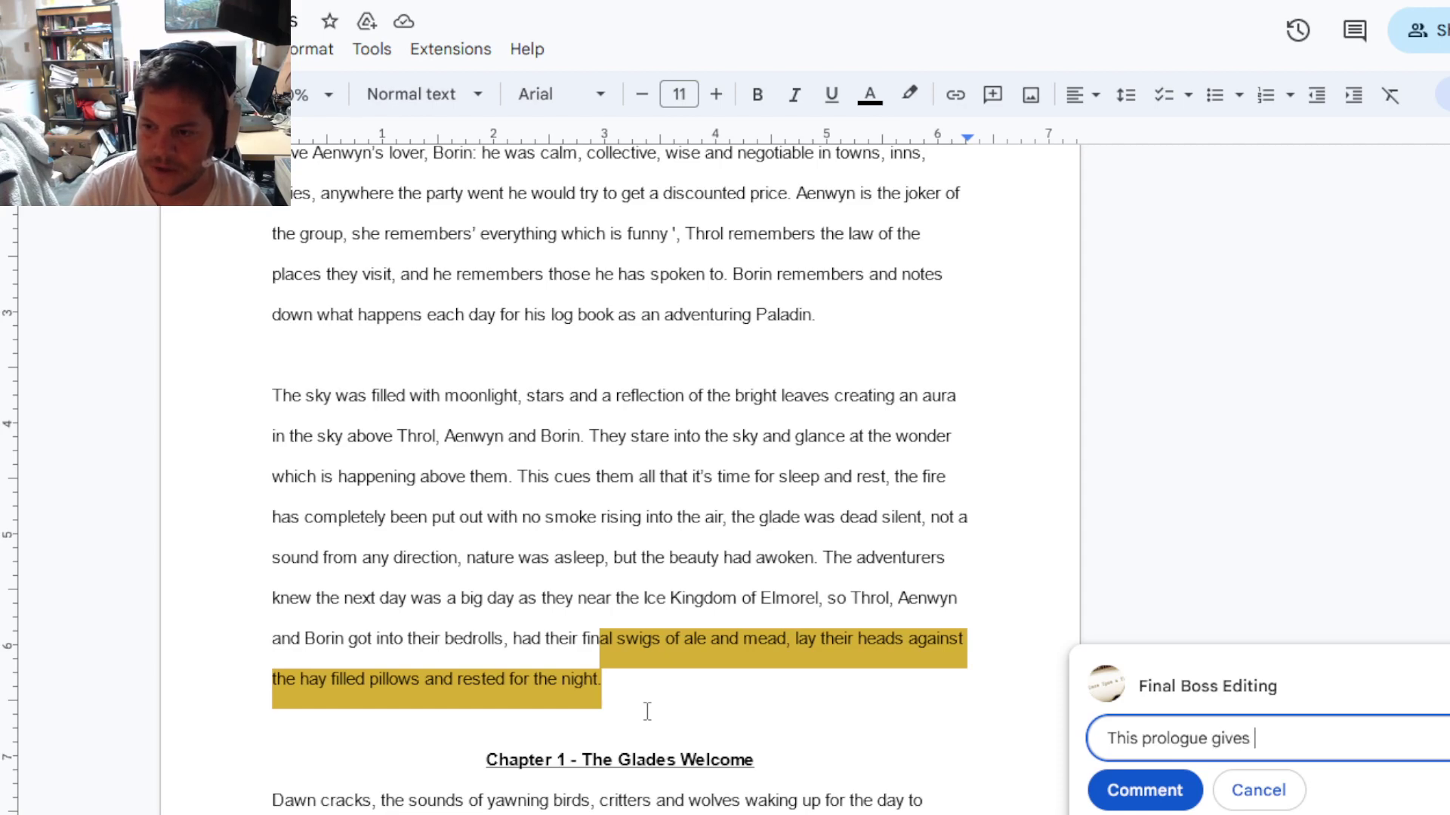
type("good info I thin")
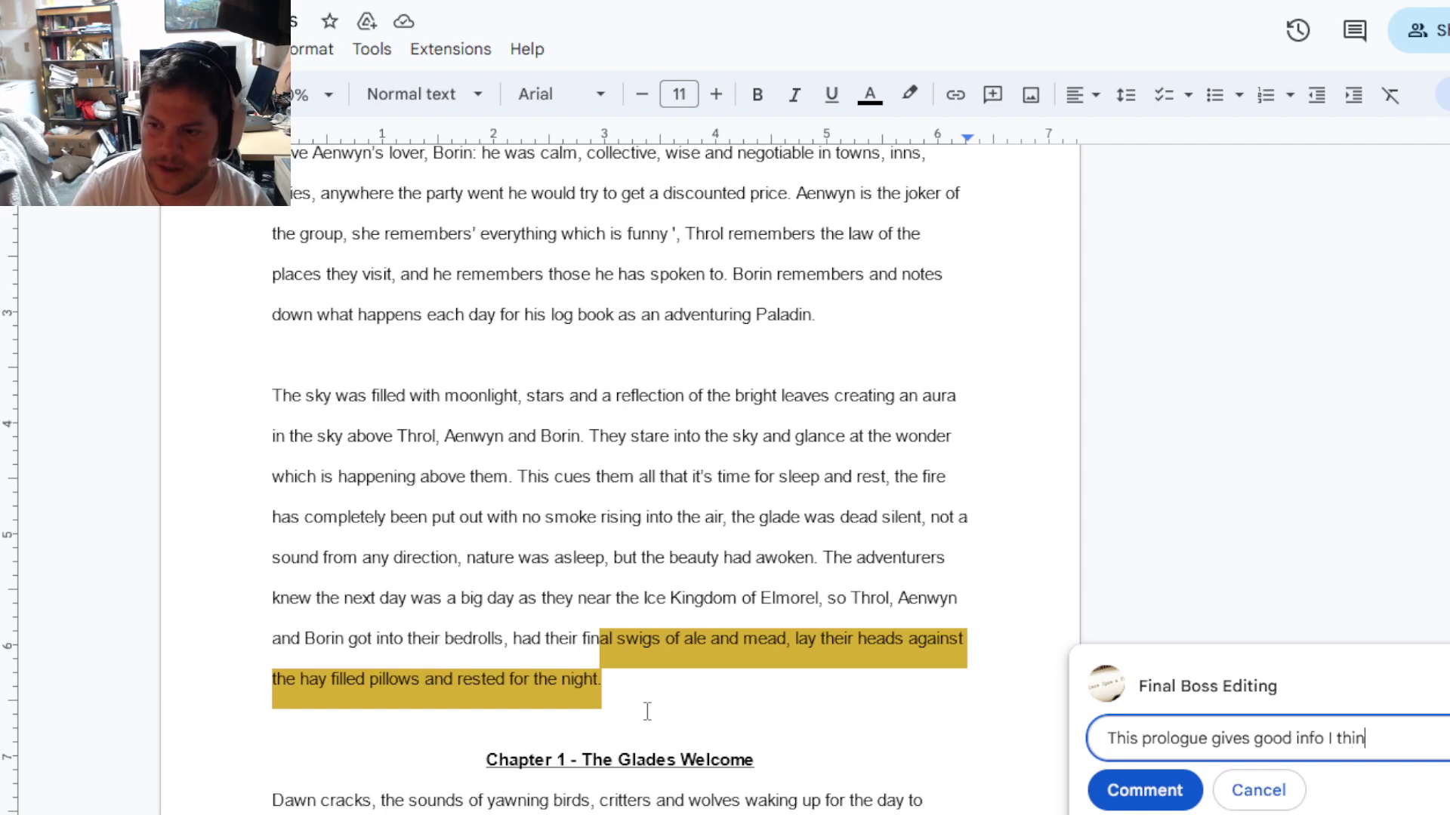
type("k to a writer")
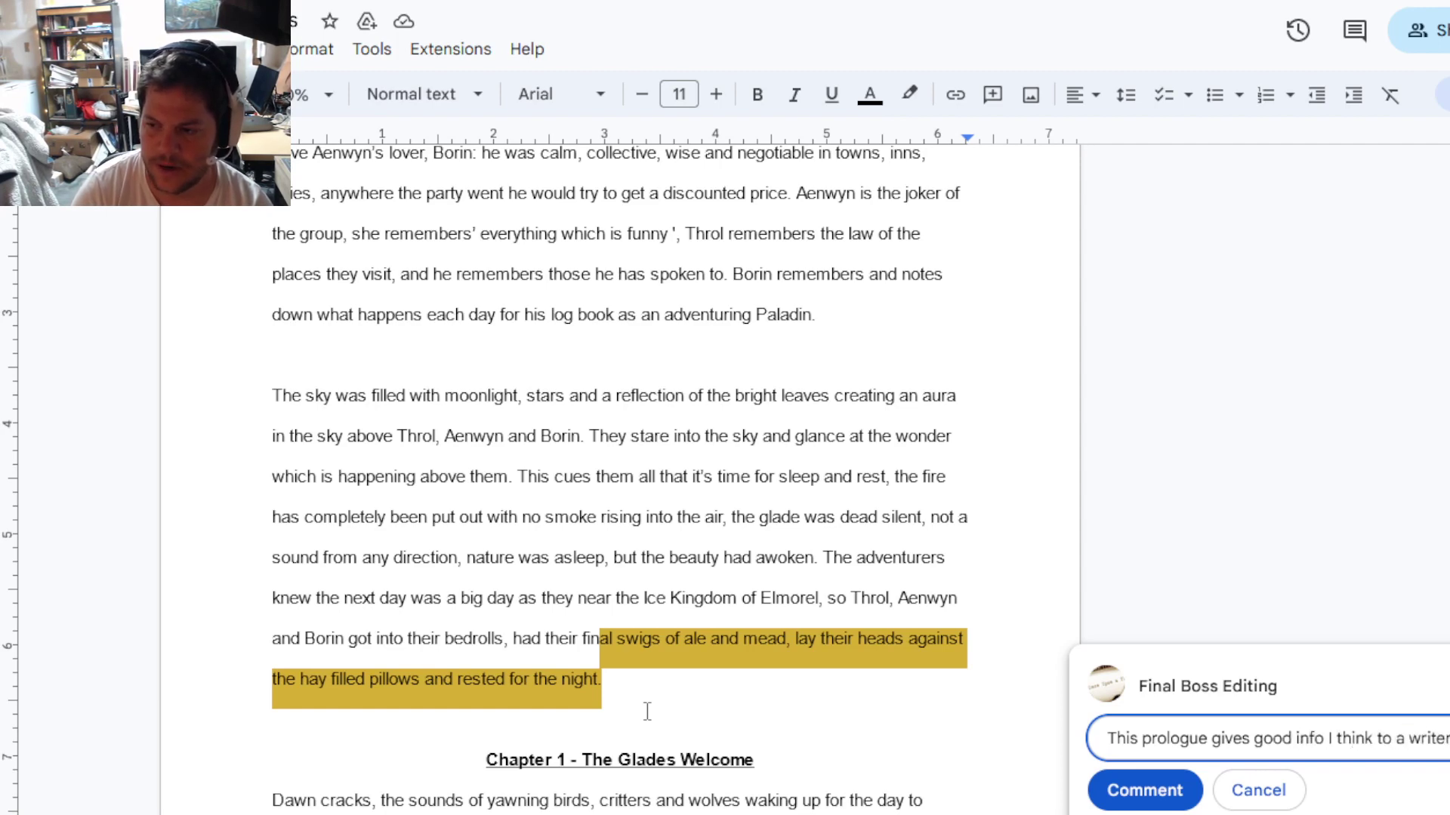
type(" about the camp dy")
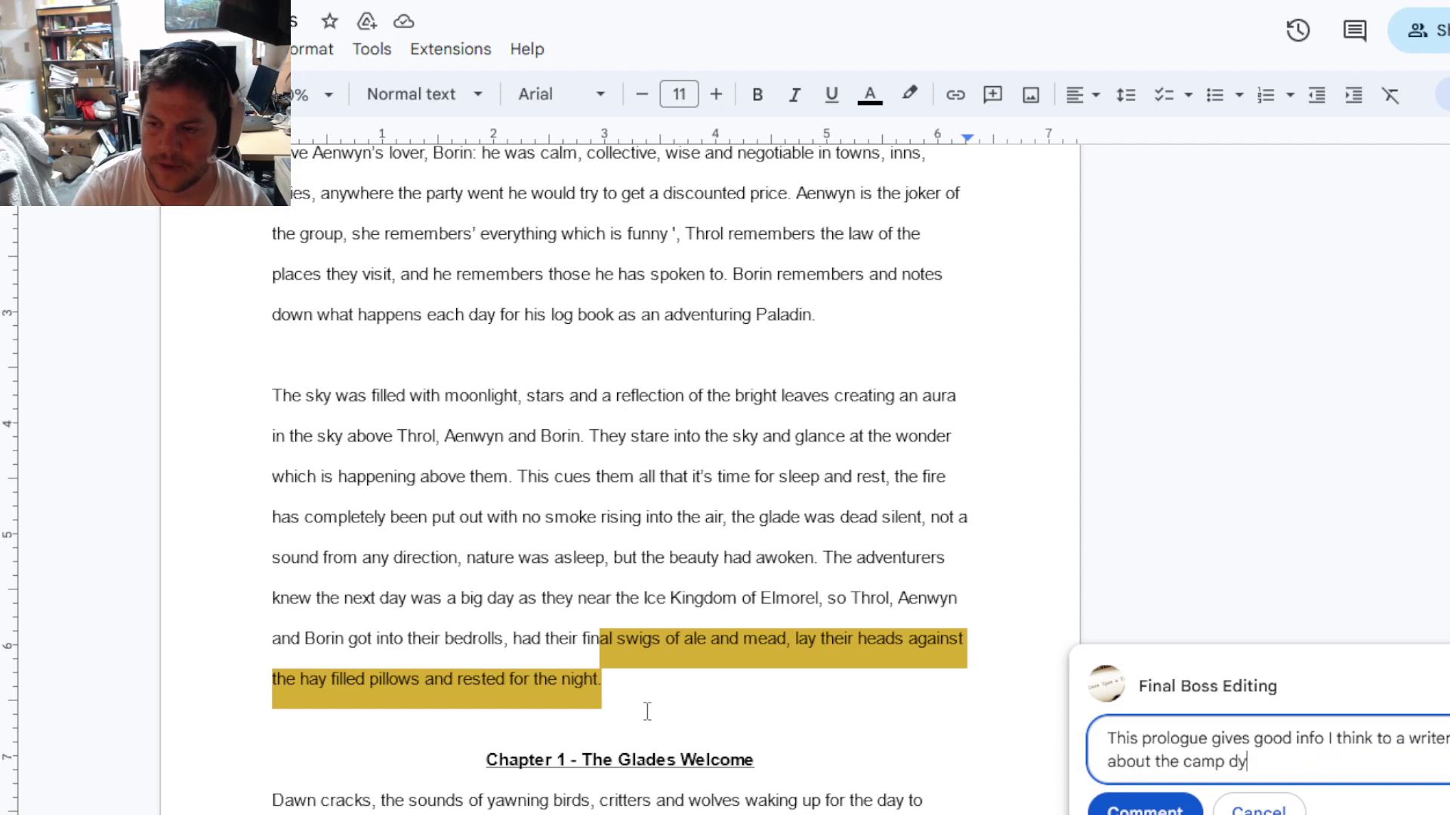
type("namics, but it")
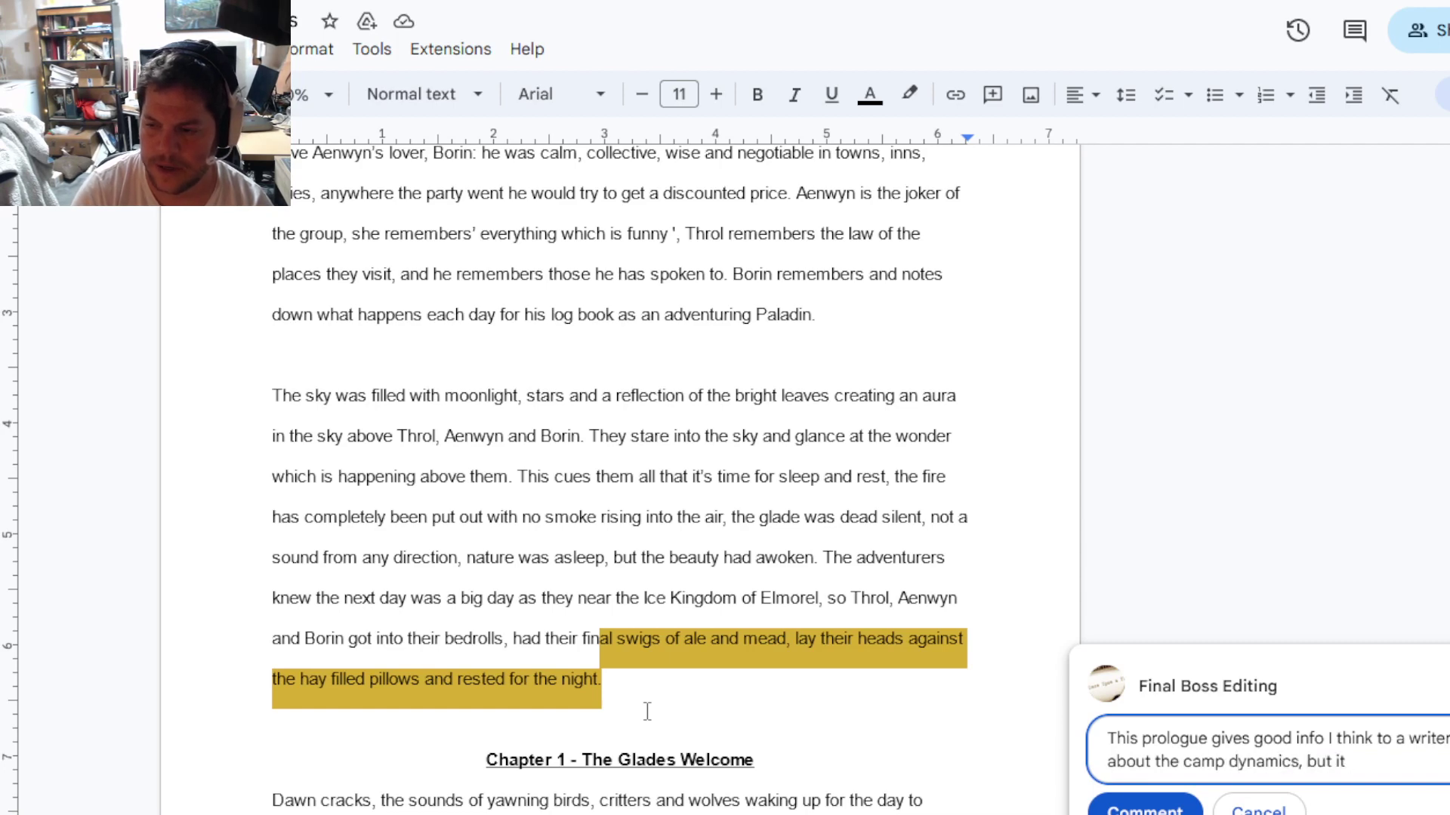
type(" doesn't feel ")
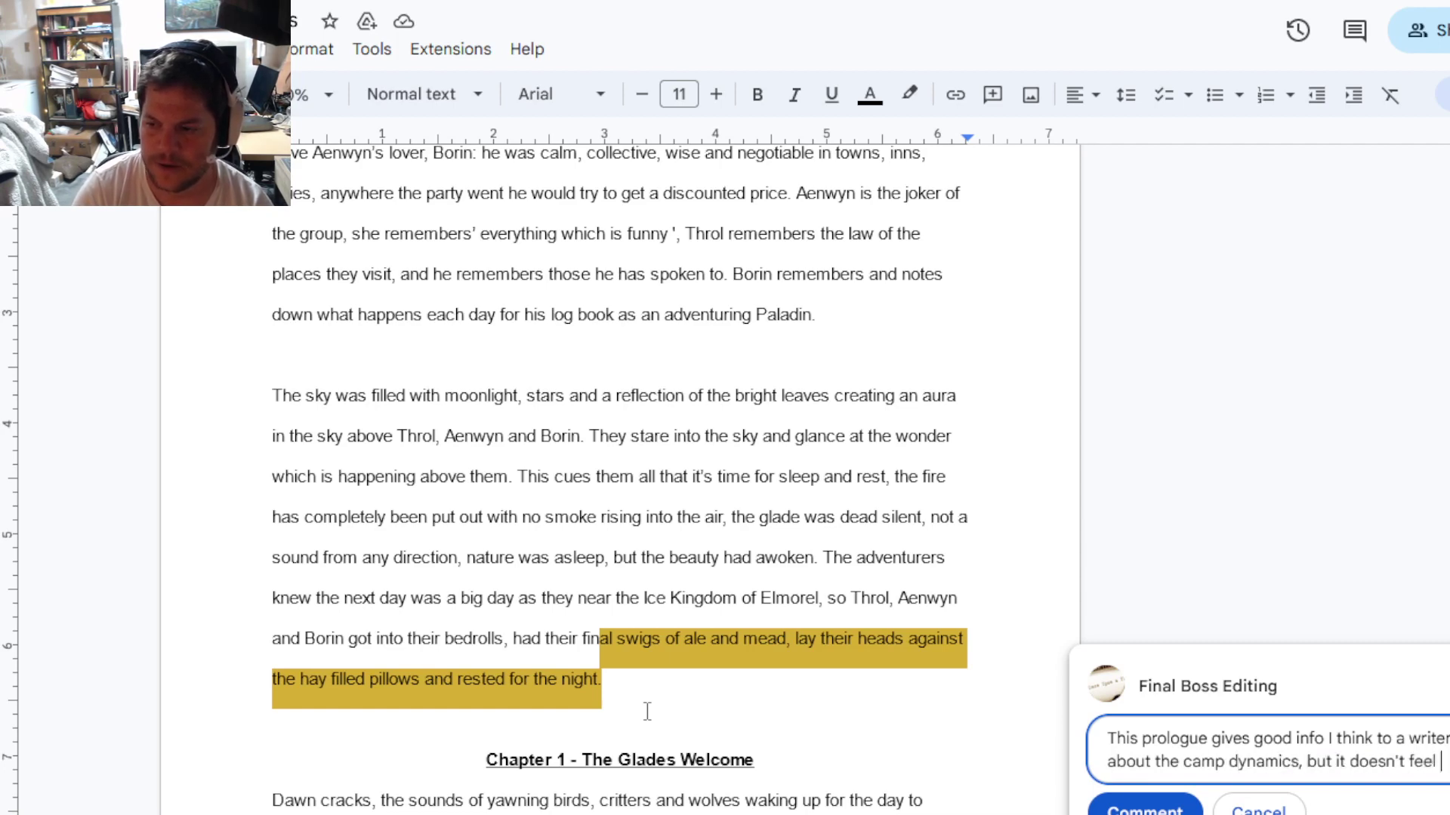
Step: Finish the comment with "like it has the conflict and change in direction needed" and "a scene or chapter to make a final cut." and post it
type("like it has the conflict and")
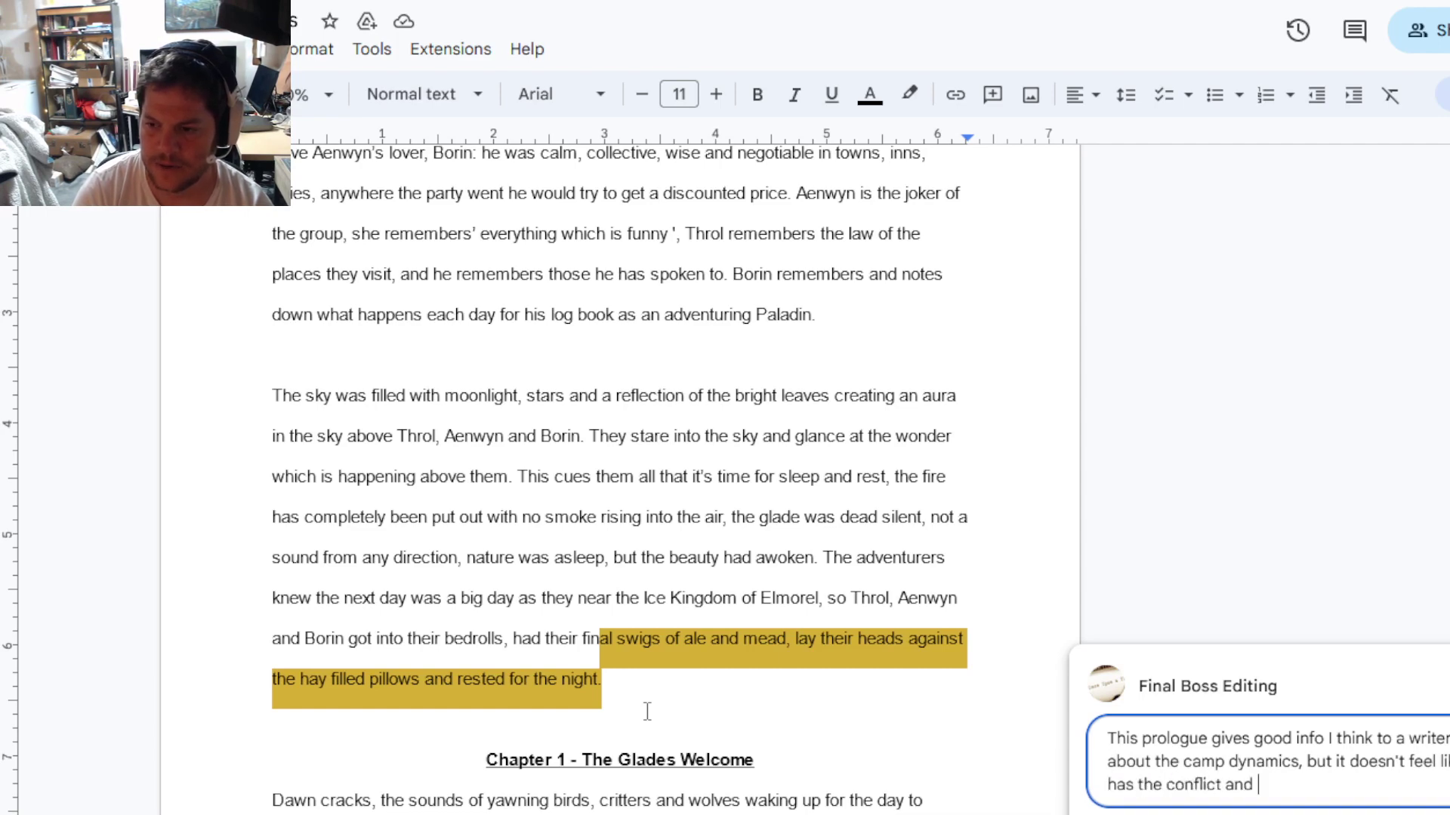
type(" change in directi")
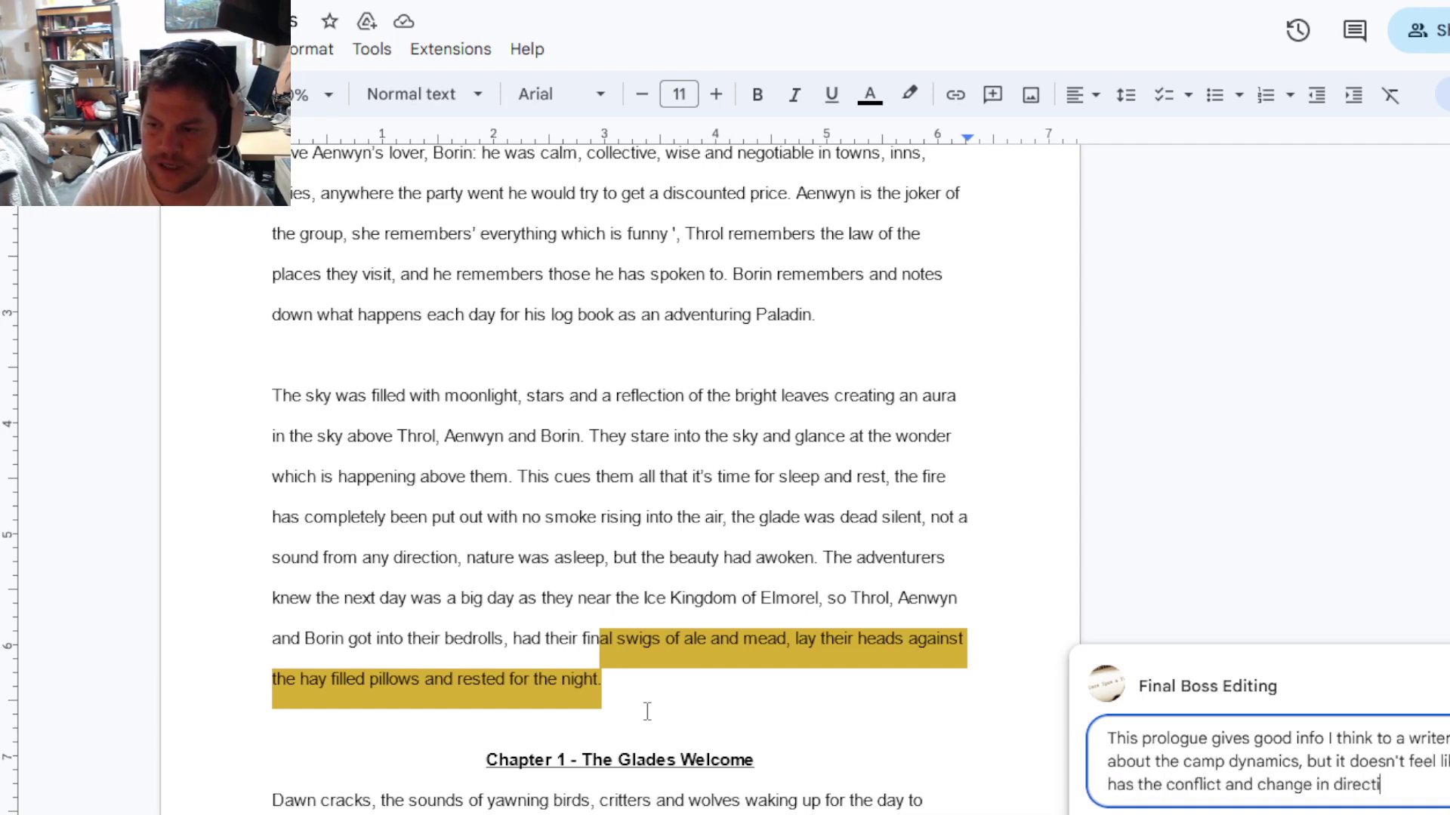
type("on neede")
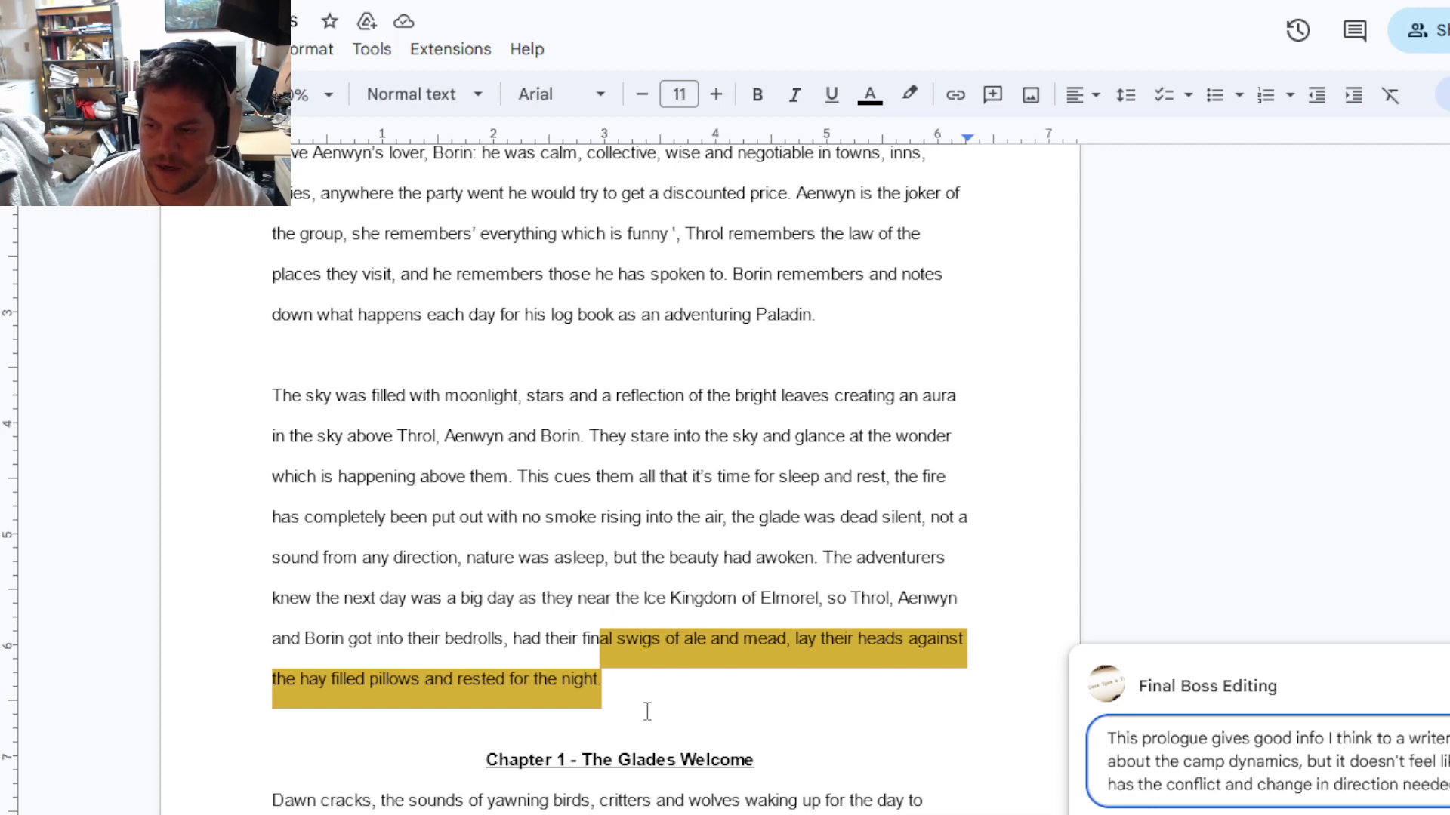
type("scene or chapt")
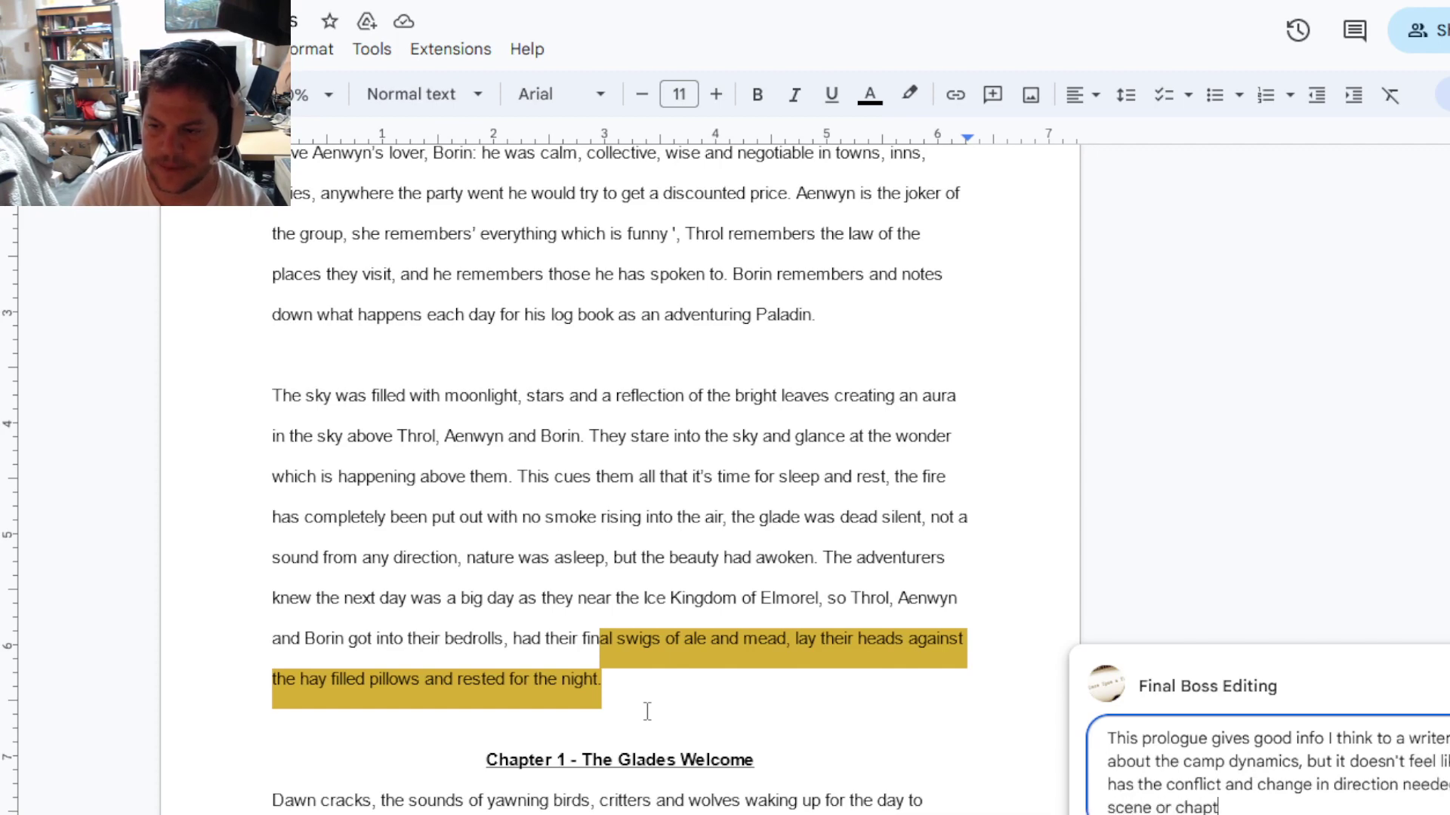
type("er to make a final cut.")
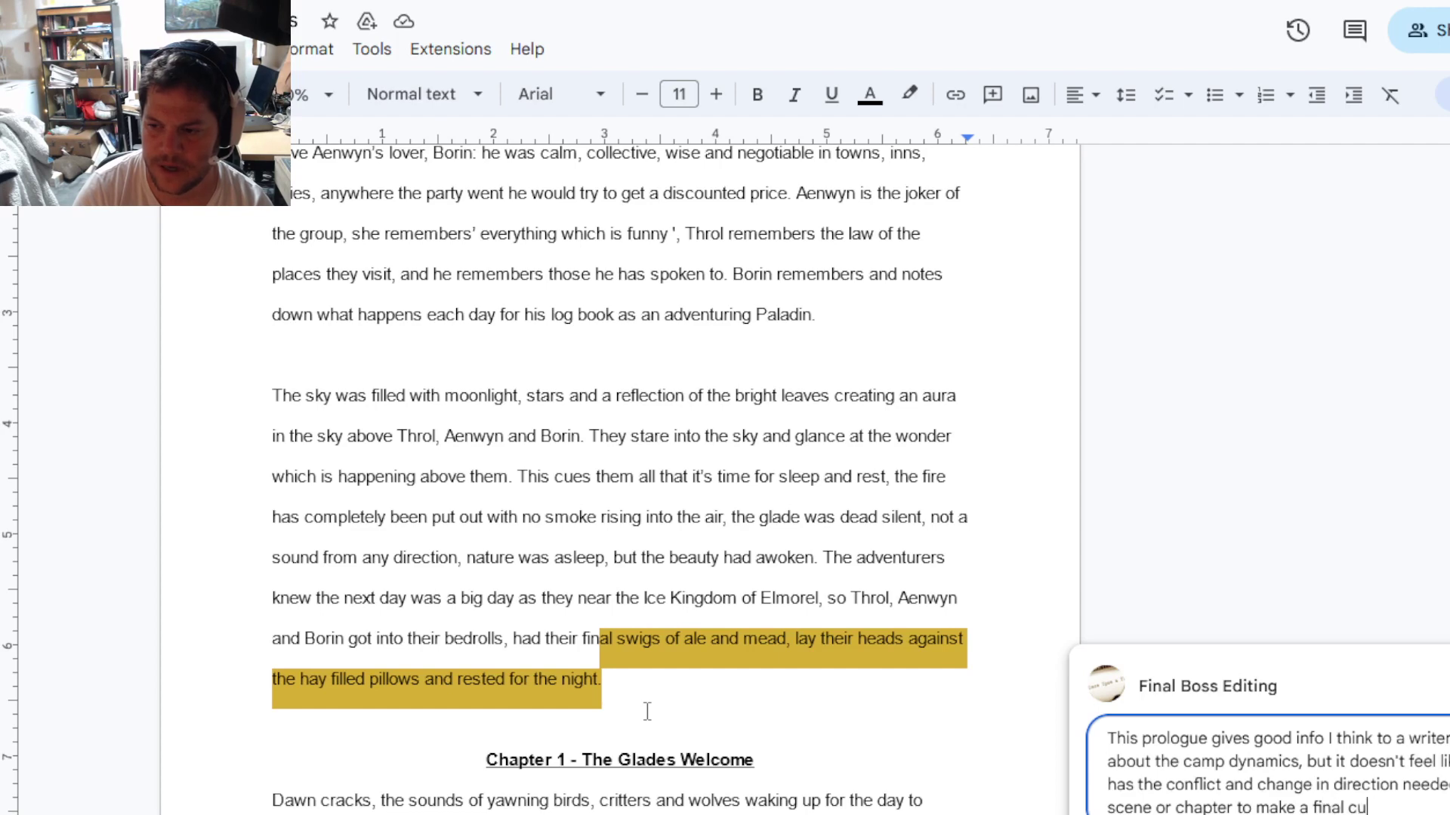
key("ctrl+Return")
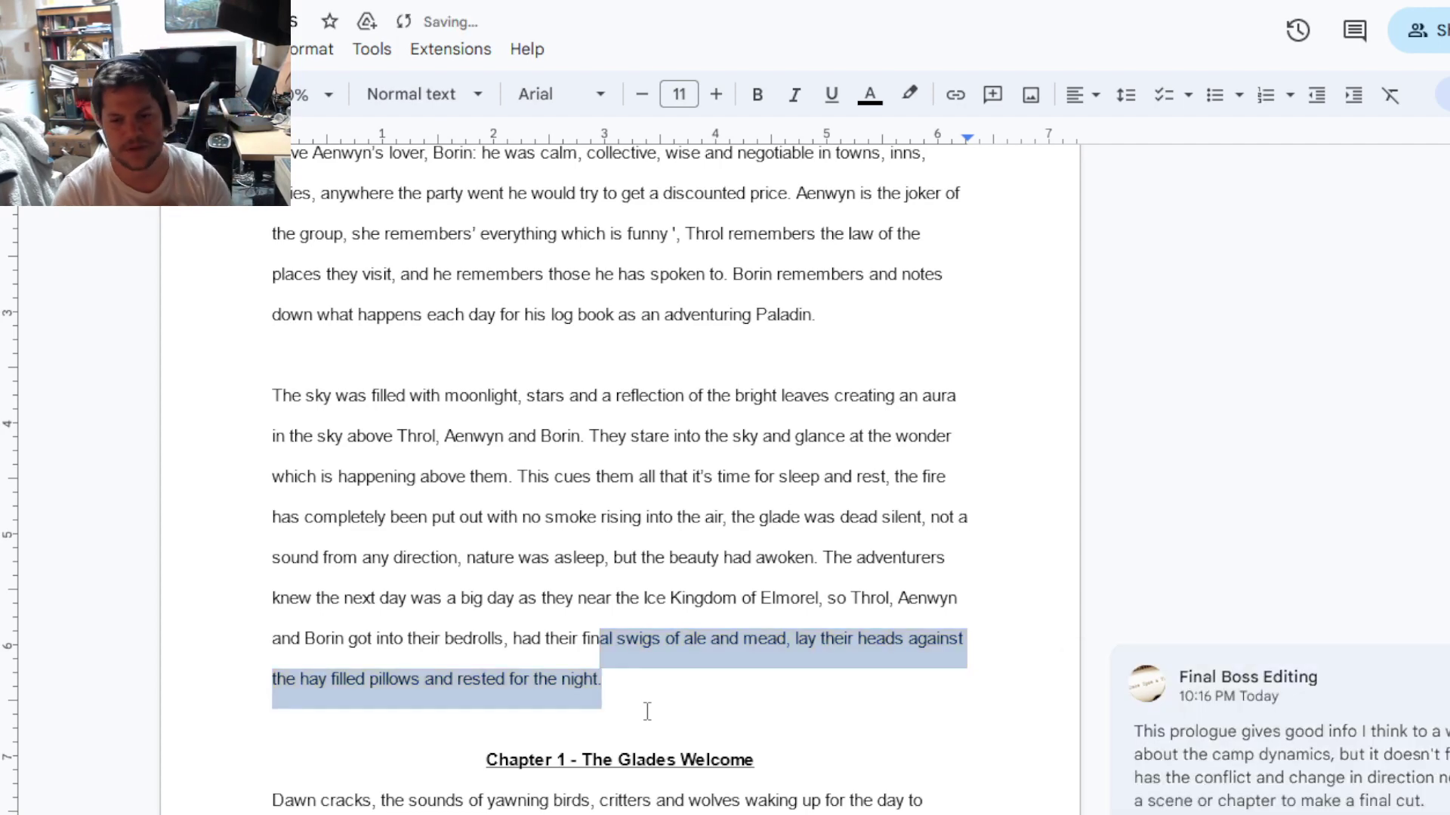
Step: Read on through Chapter 1, from the dawn opening and Throl's departure from camp to the paragraph where he reaches the river bank
scroll(672, 793, "down", 2)
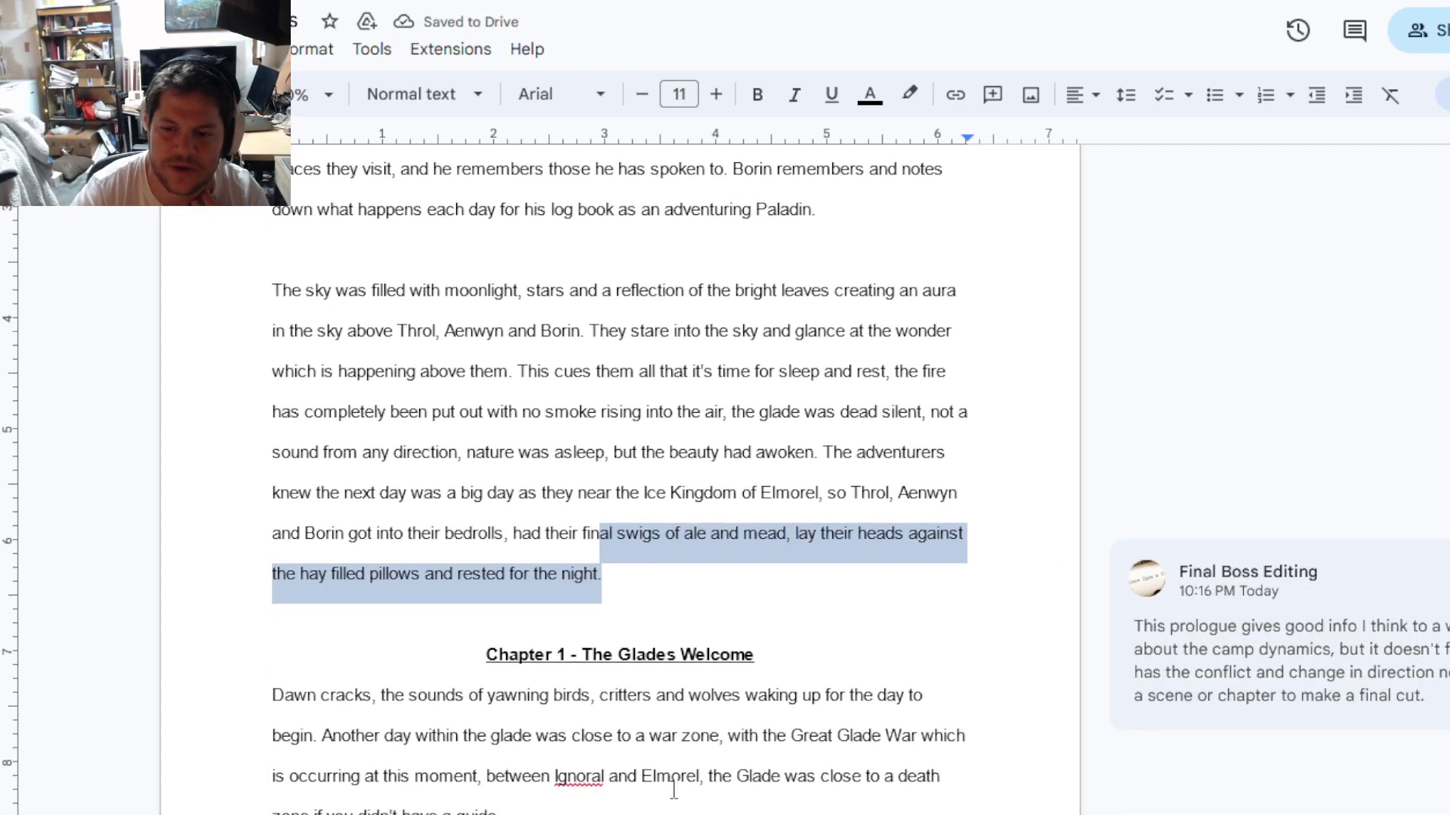
scroll(679, 802, "down", 5)
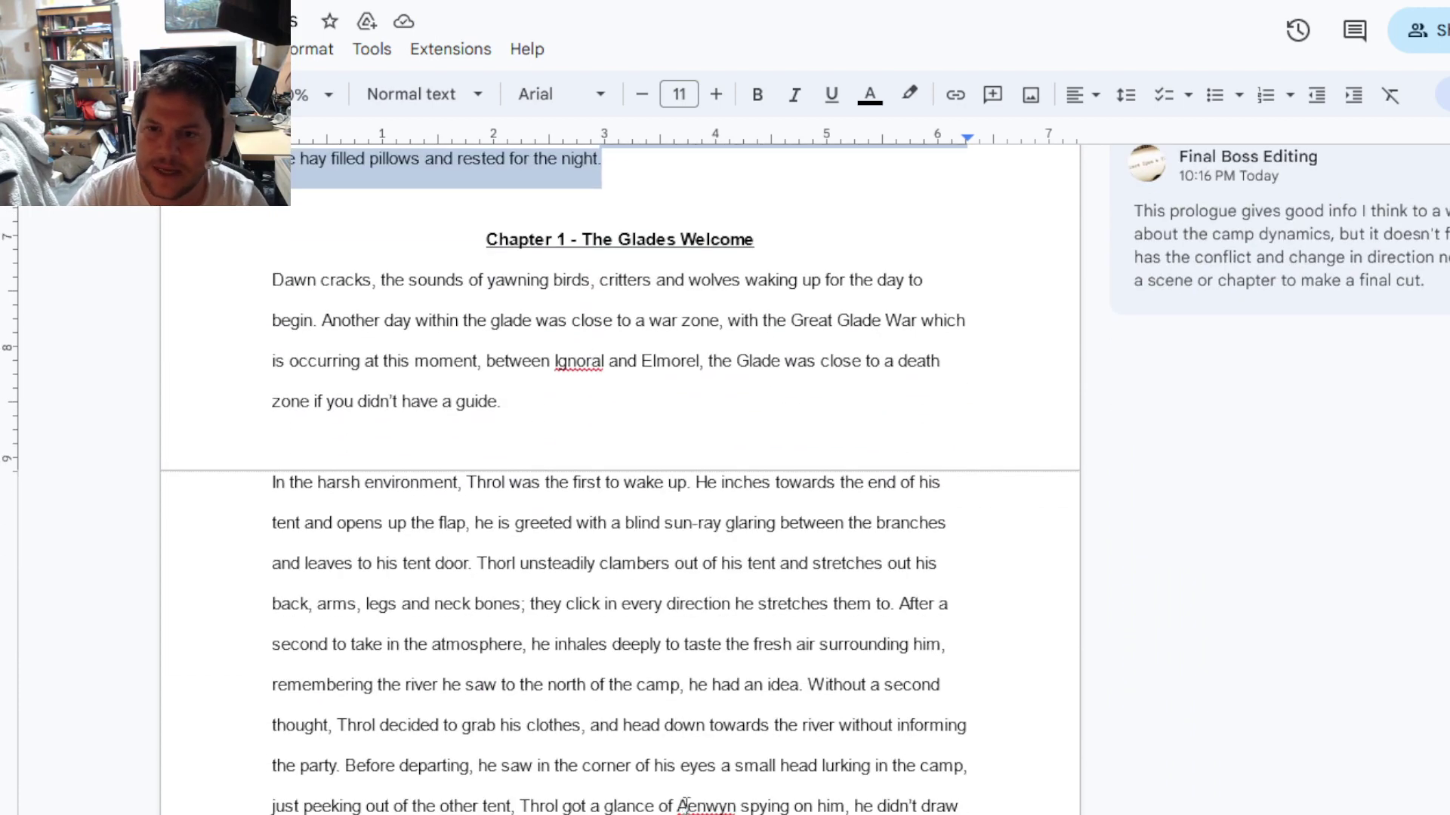
scroll(680, 802, "down", 1)
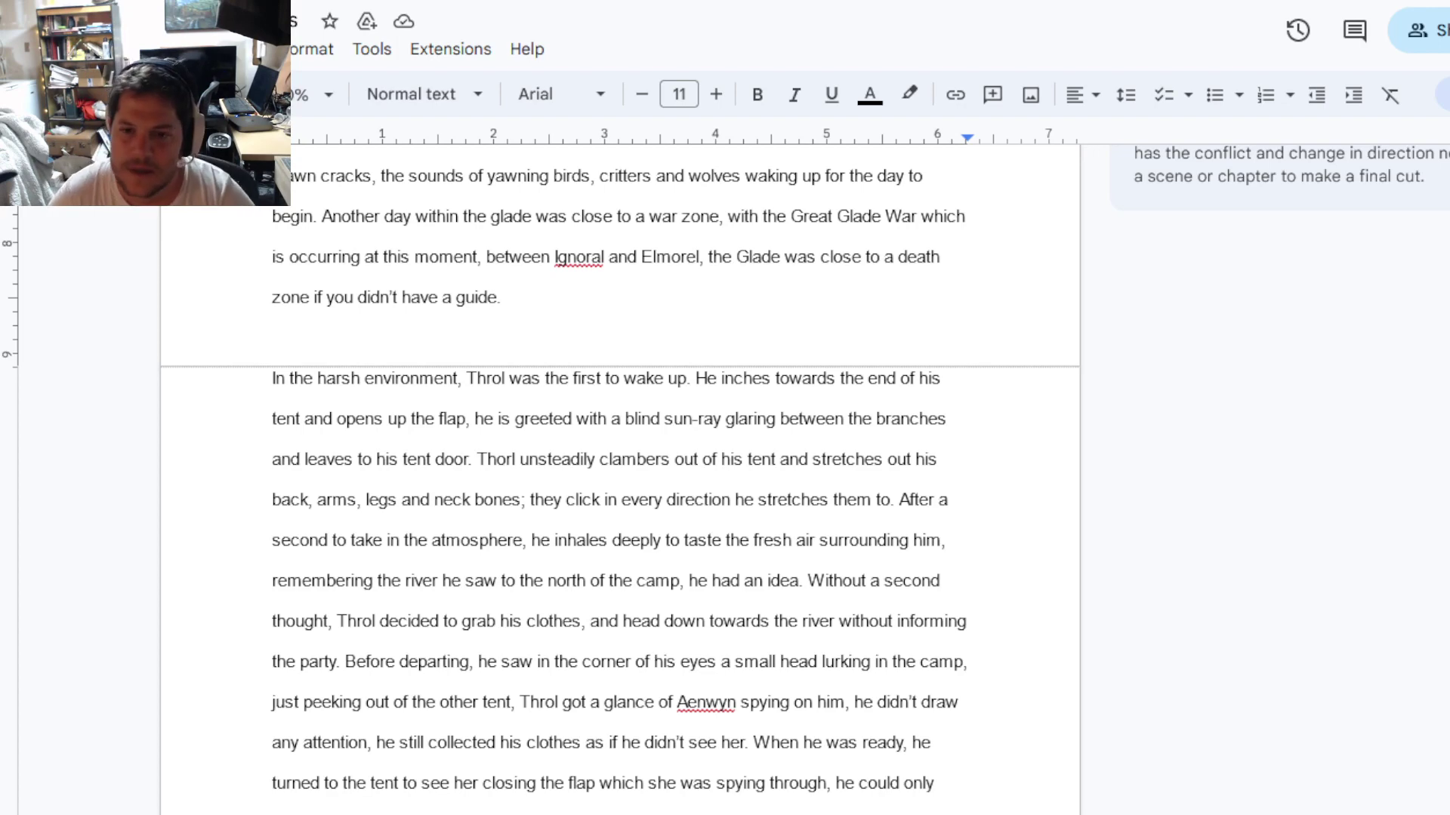
scroll(696, 744, "down", 5)
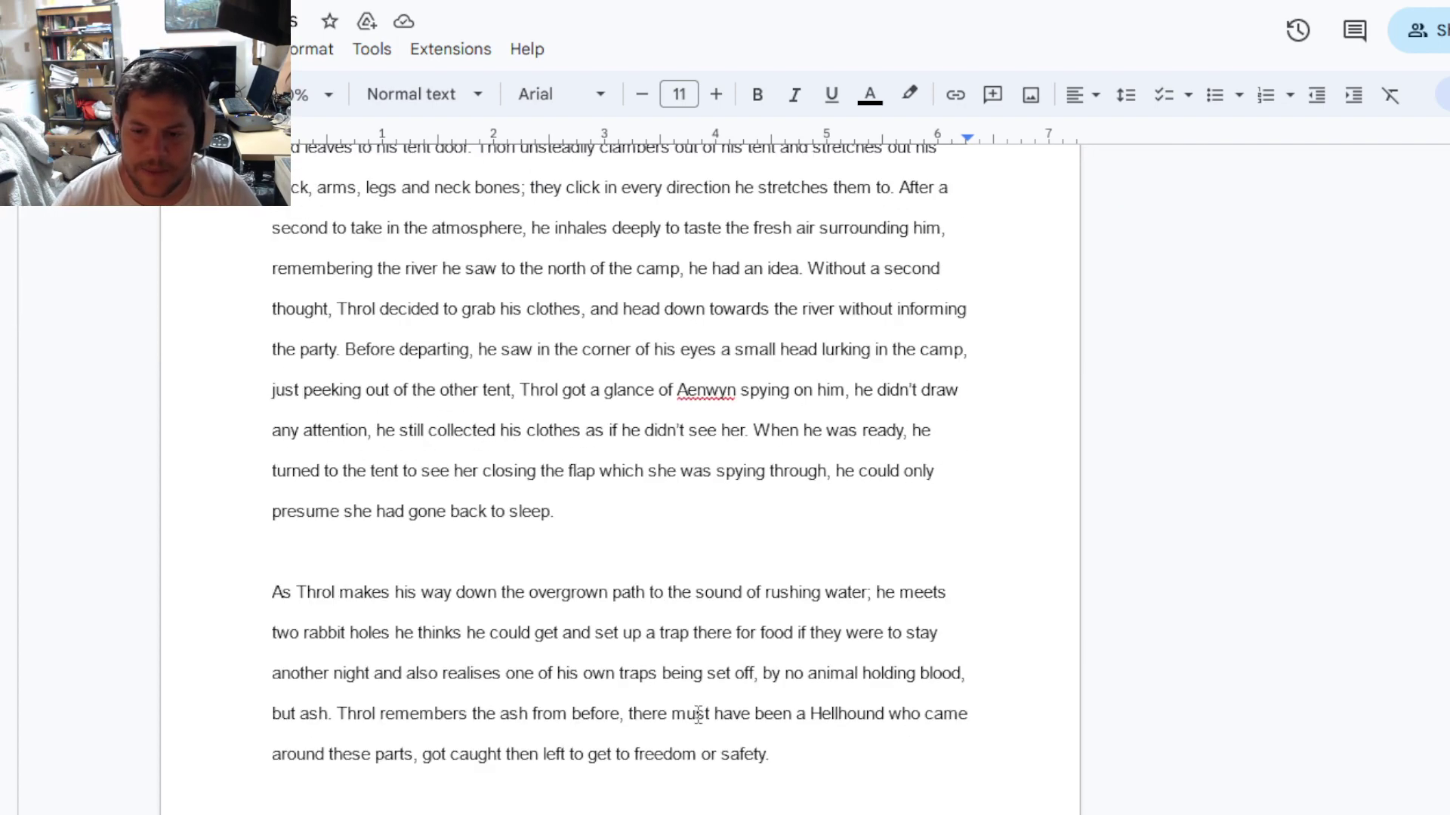
left_click_drag(496, 487, 604, 528)
double_click(455, 730)
left_click(752, 729)
triple_click(752, 729)
scroll(745, 770, "down", 4)
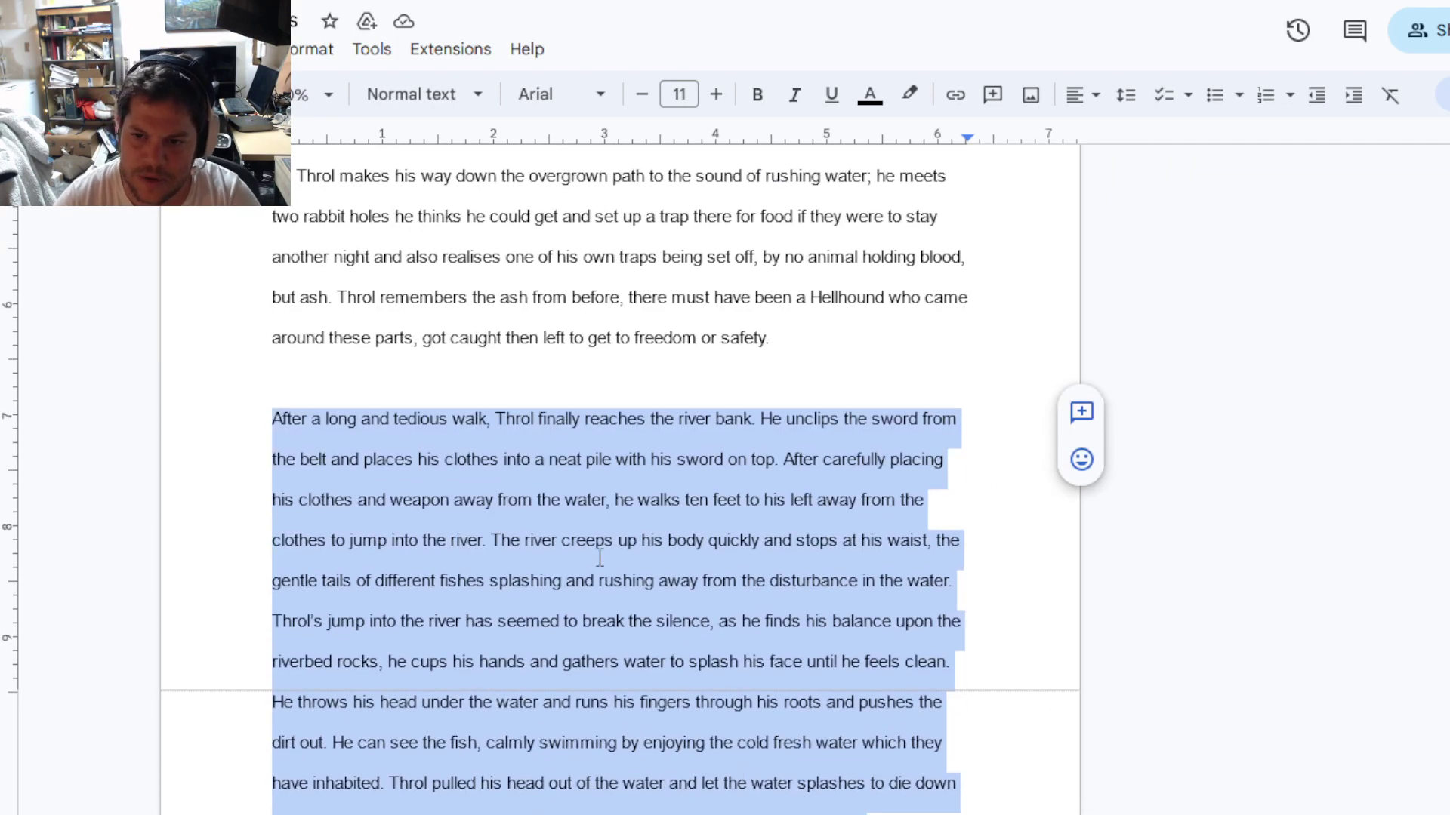
left_click_drag(612, 499, 613, 591)
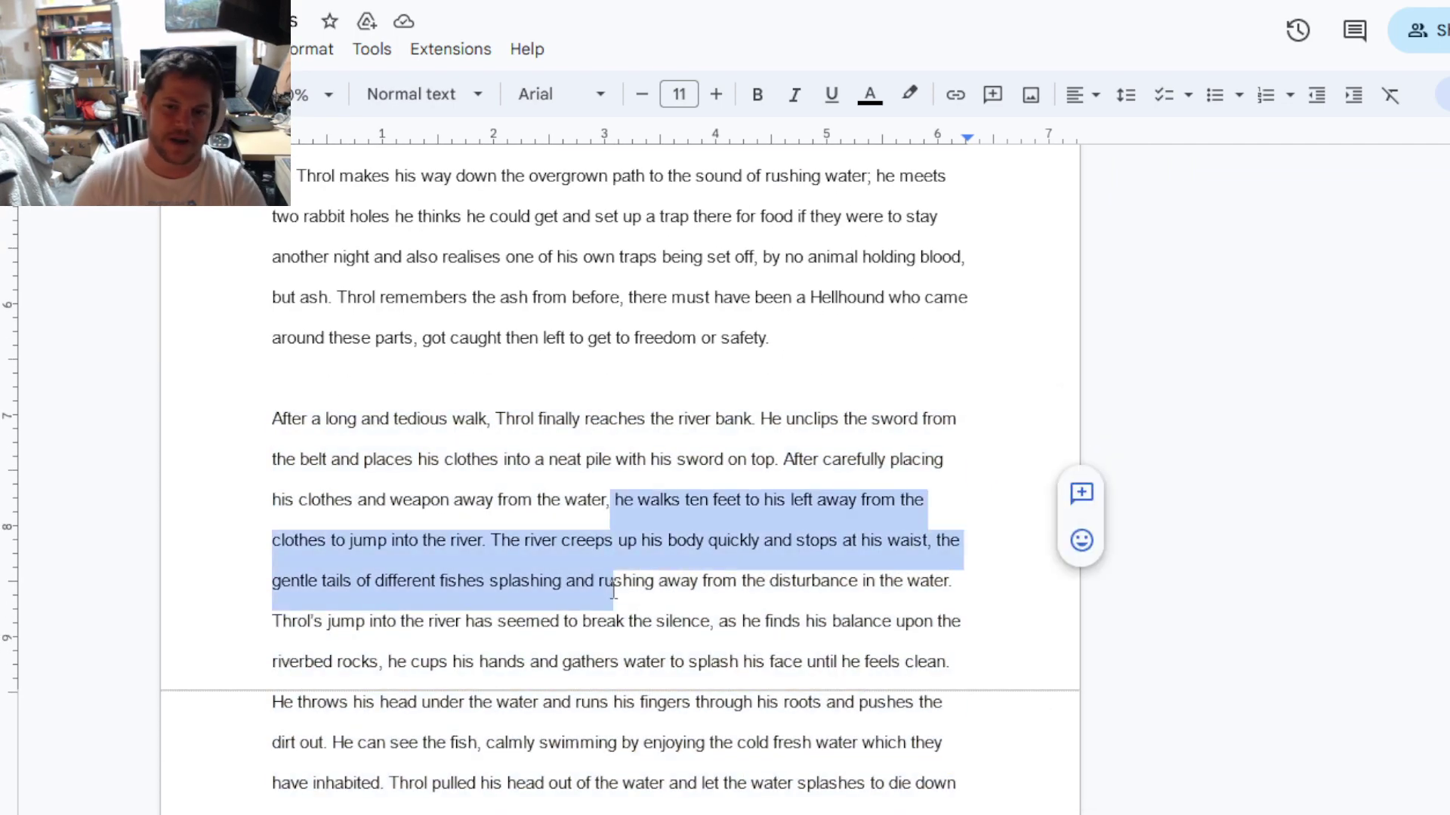